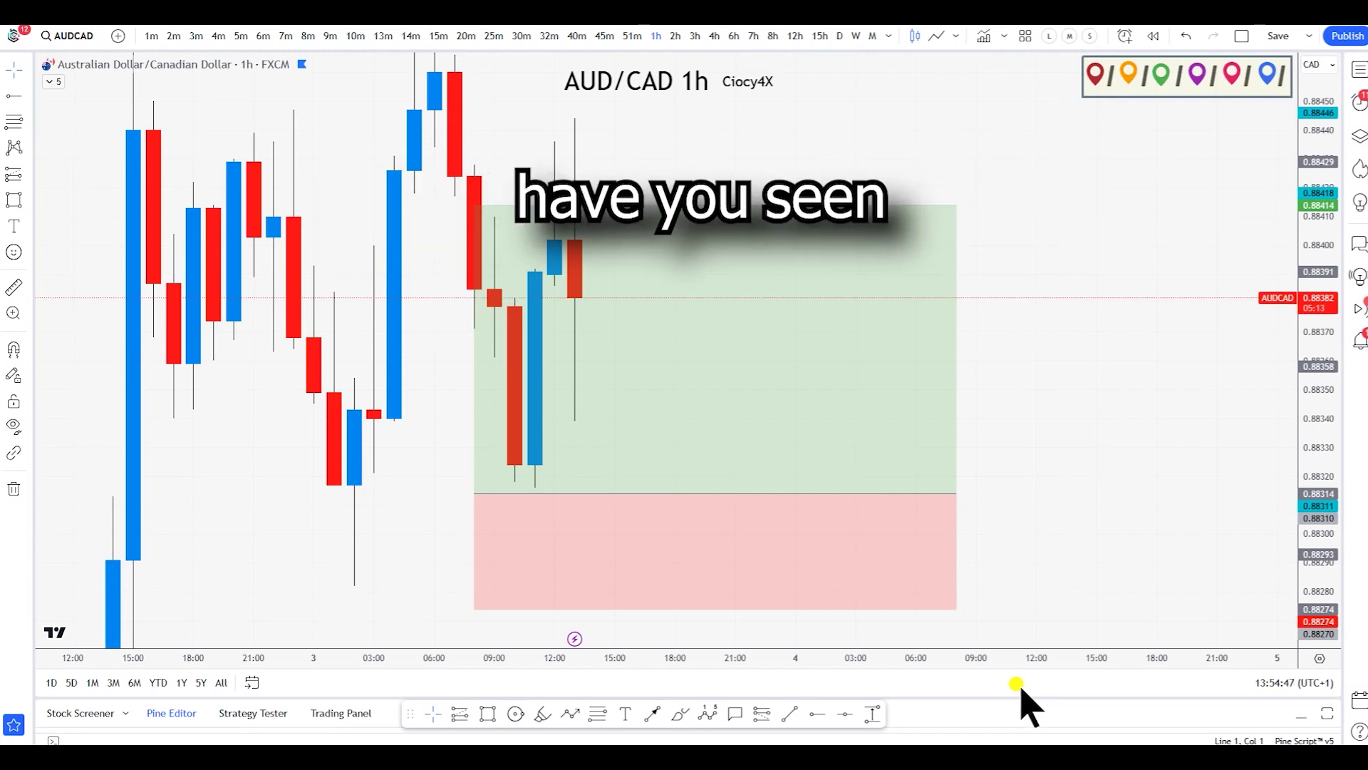
# - Review the long position's P&L and stop figures
pyautogui.click(510, 490)
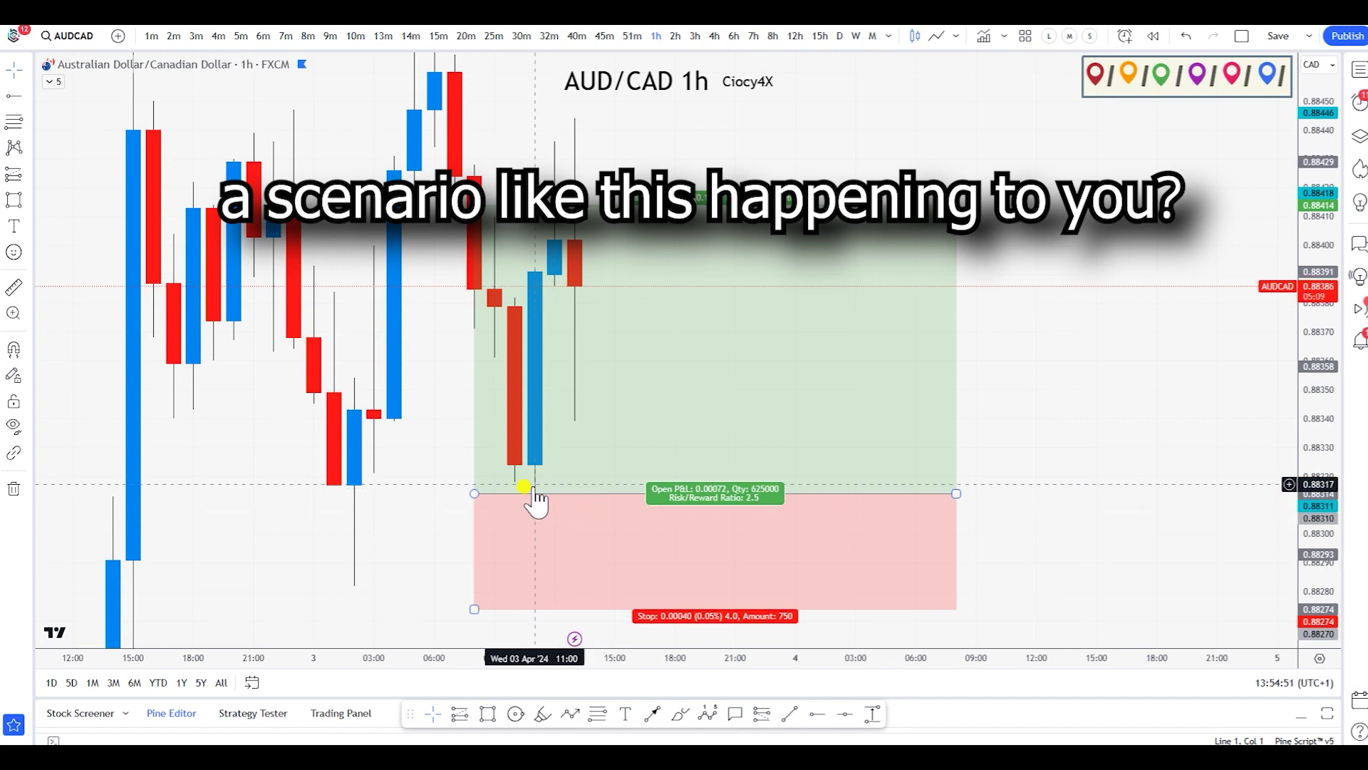
pyautogui.click(419, 498)
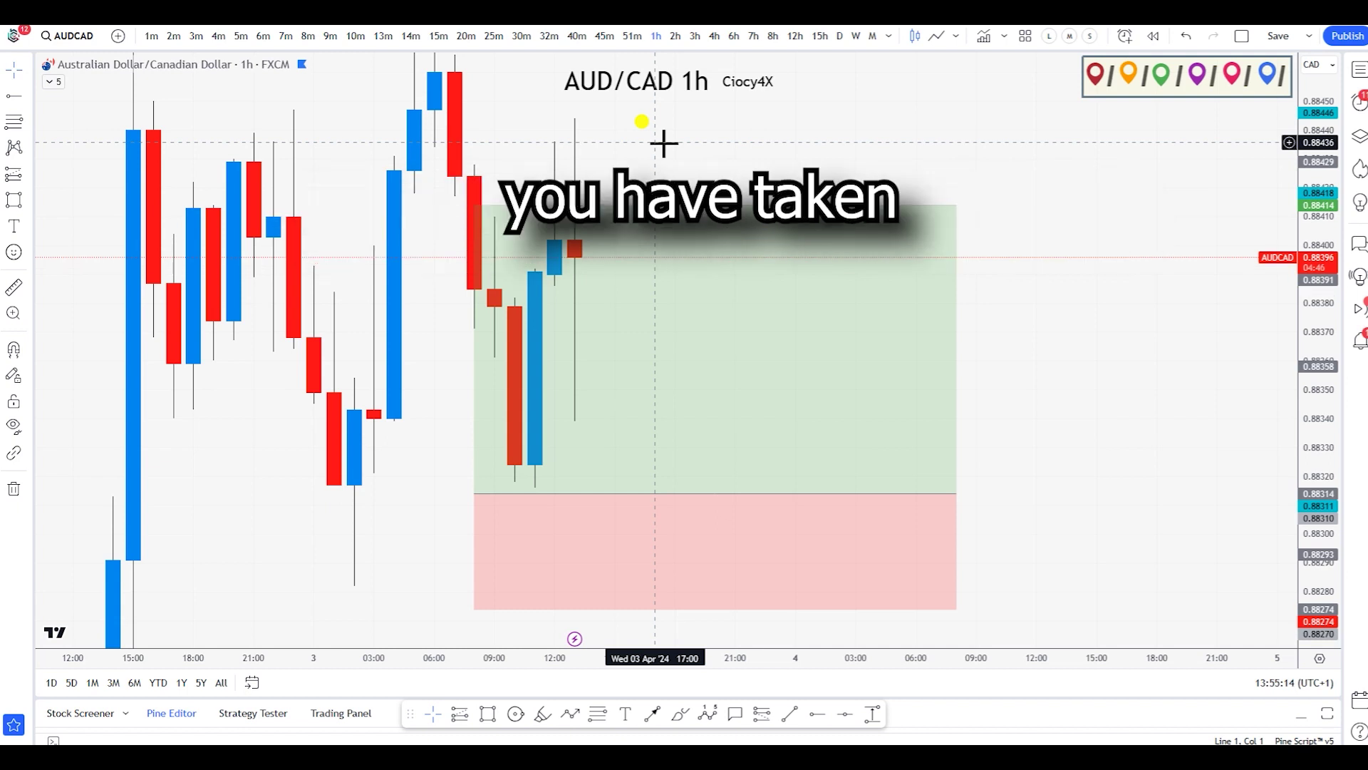
pyautogui.click(533, 520)
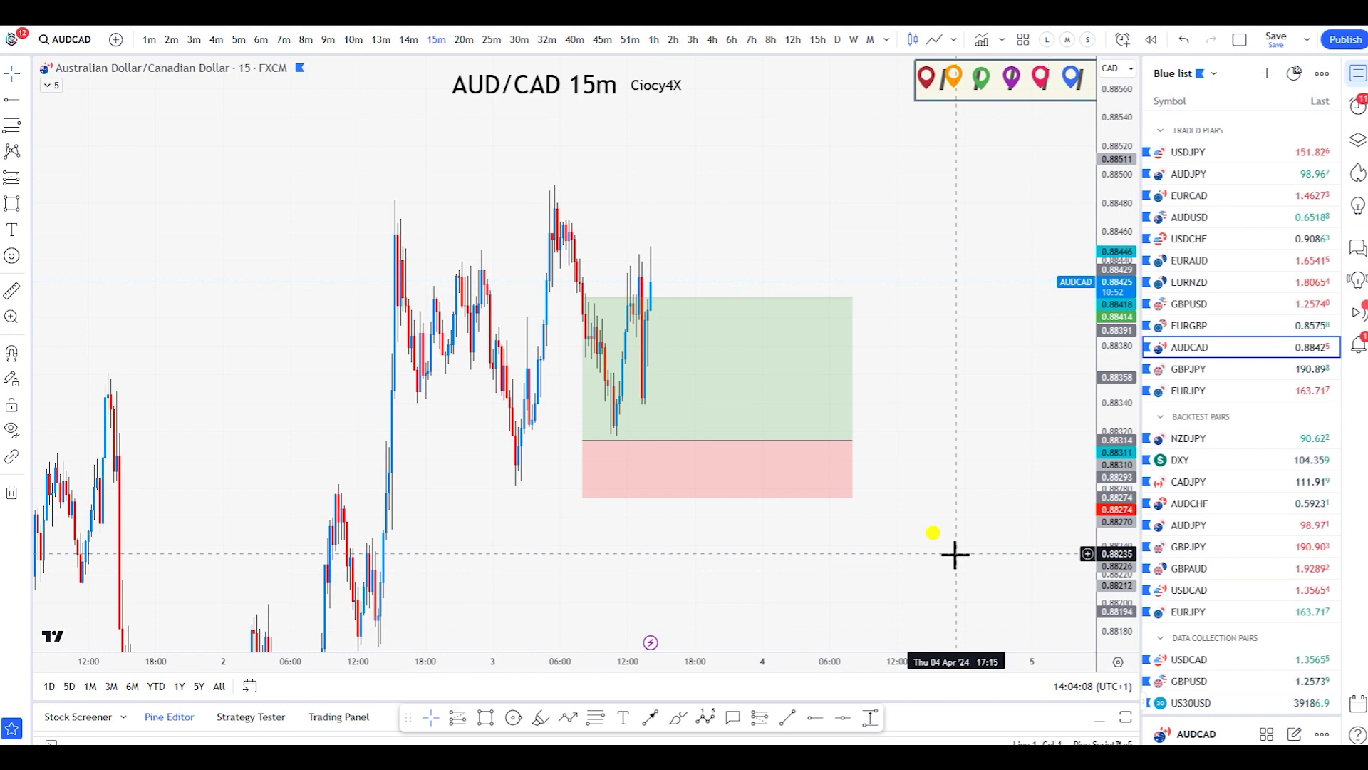
# - Zoom out and compress the price scale to see a wider price range
pyautogui.scroll(2, 934, 575)
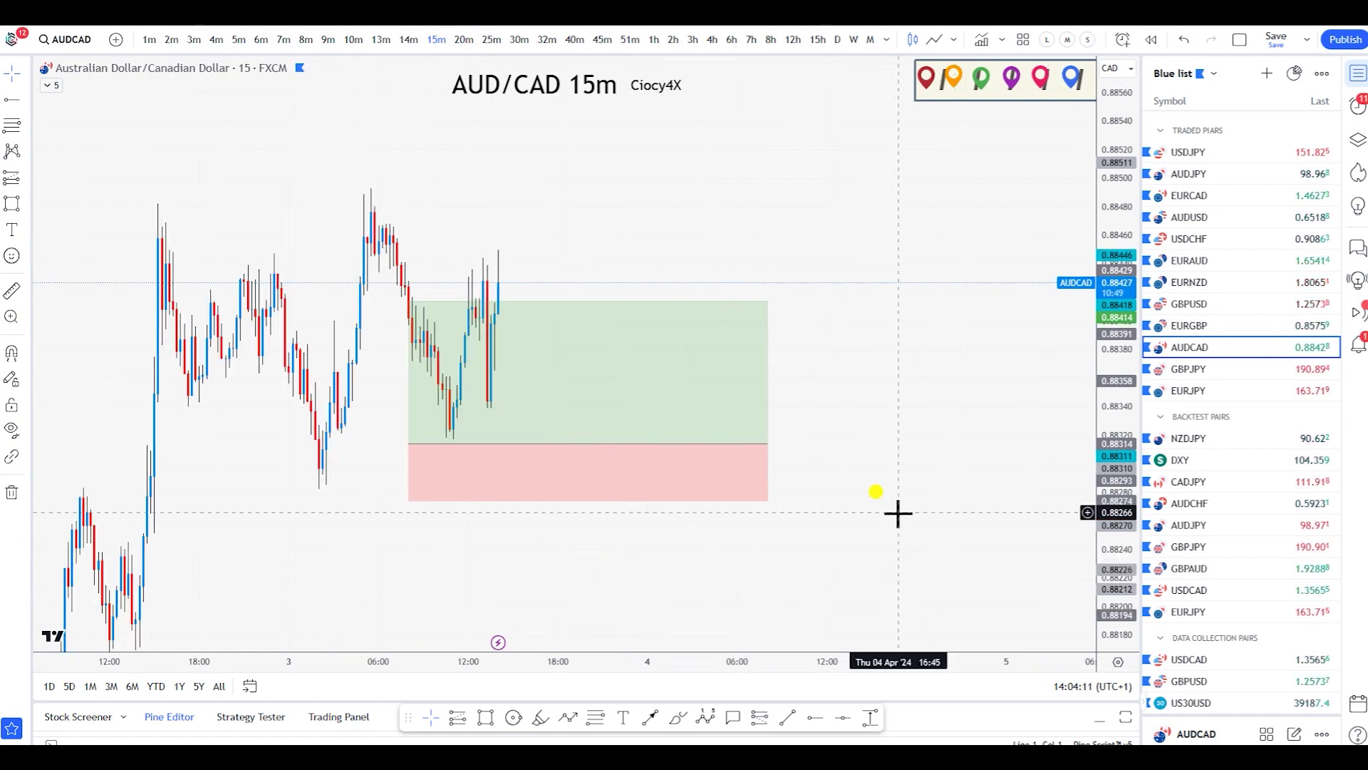
pyautogui.scroll(-2, 927, 505)
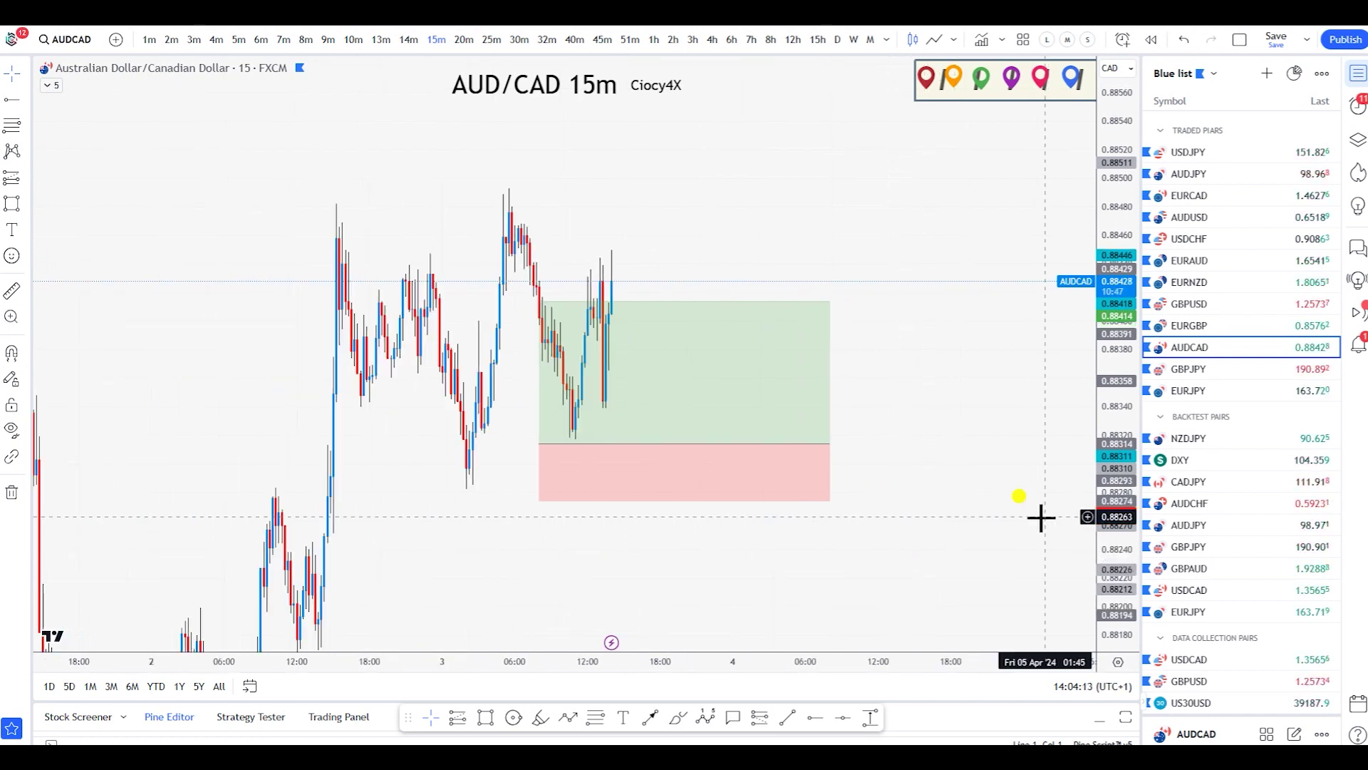
pyautogui.scroll(-2, 892, 550)
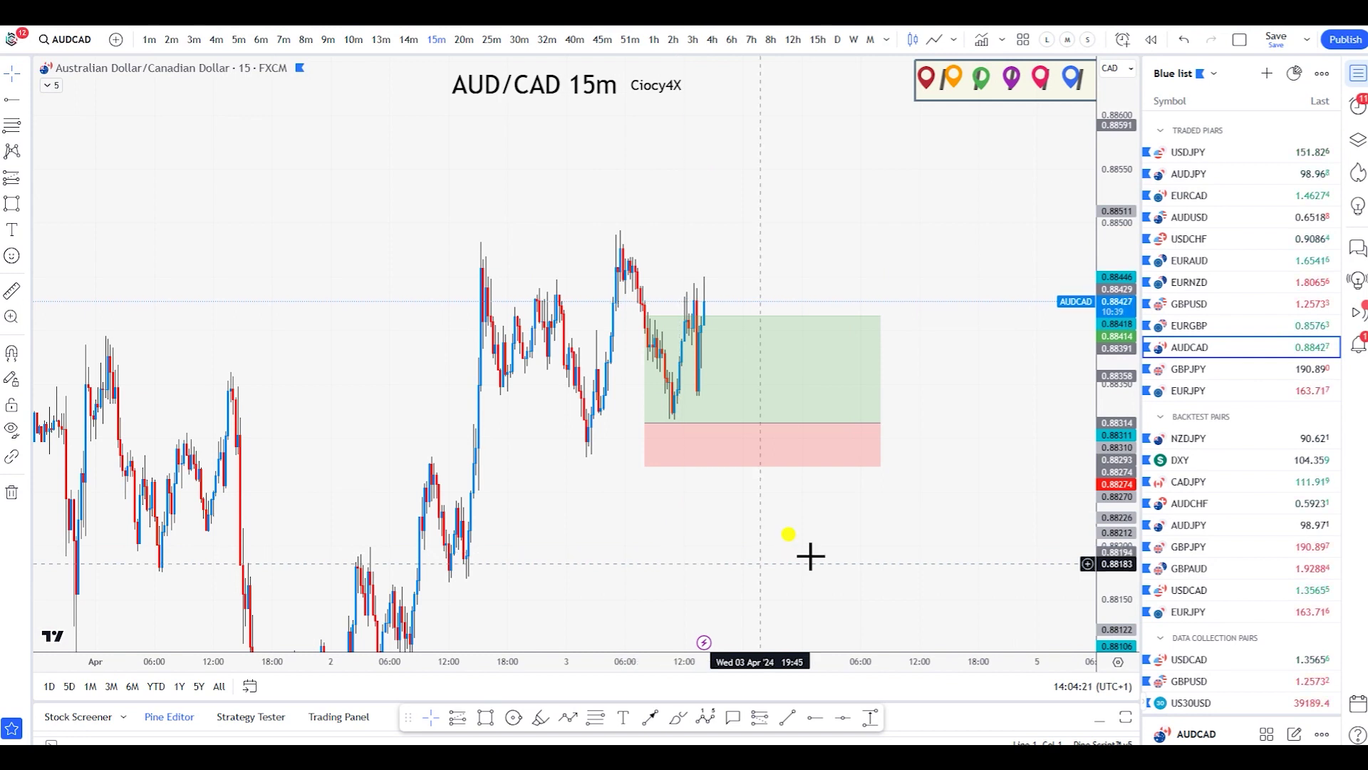
pyautogui.scroll(-3, 834, 545)
pyautogui.moveTo(1113, 427); pyautogui.dragTo(1048, 580)
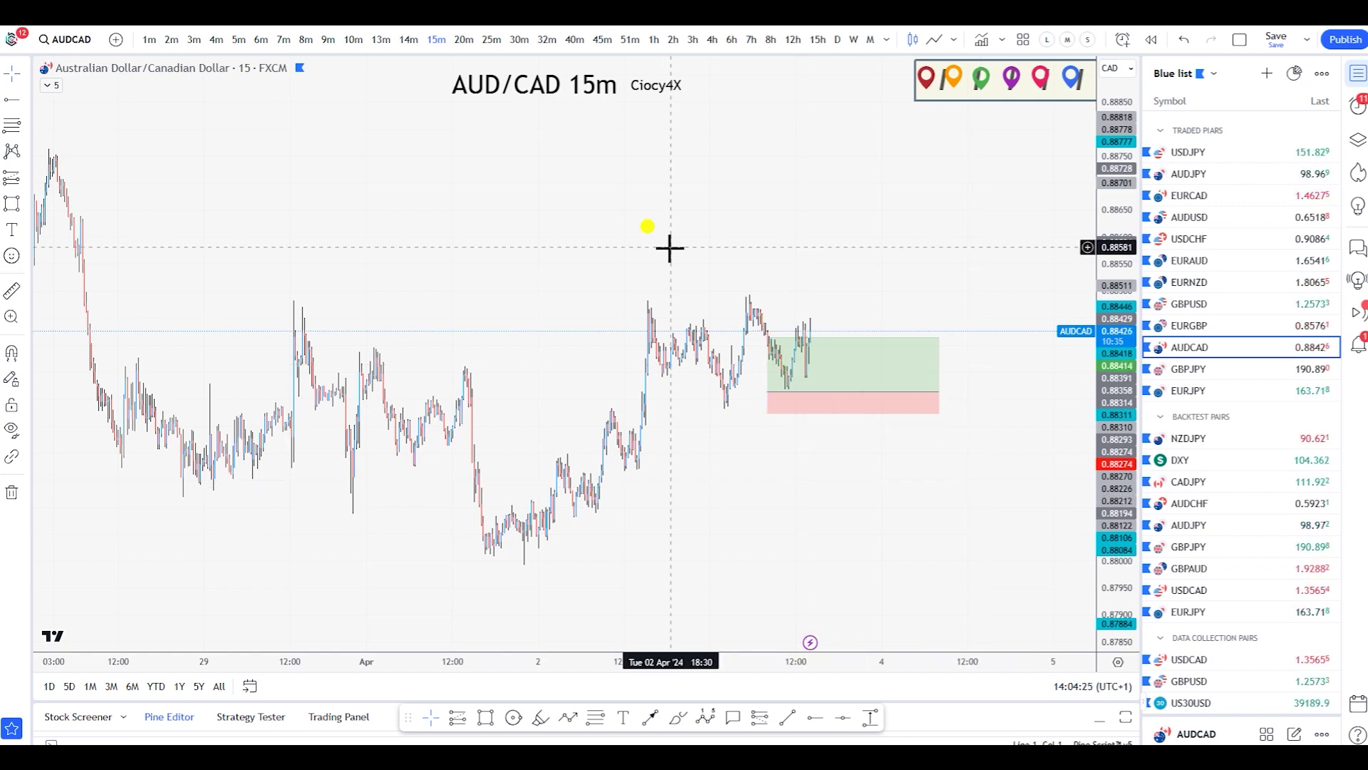
# - Switch AUD/CAD to the 1-hour timeframe and centre the recent candles
pyautogui.click(651, 39)
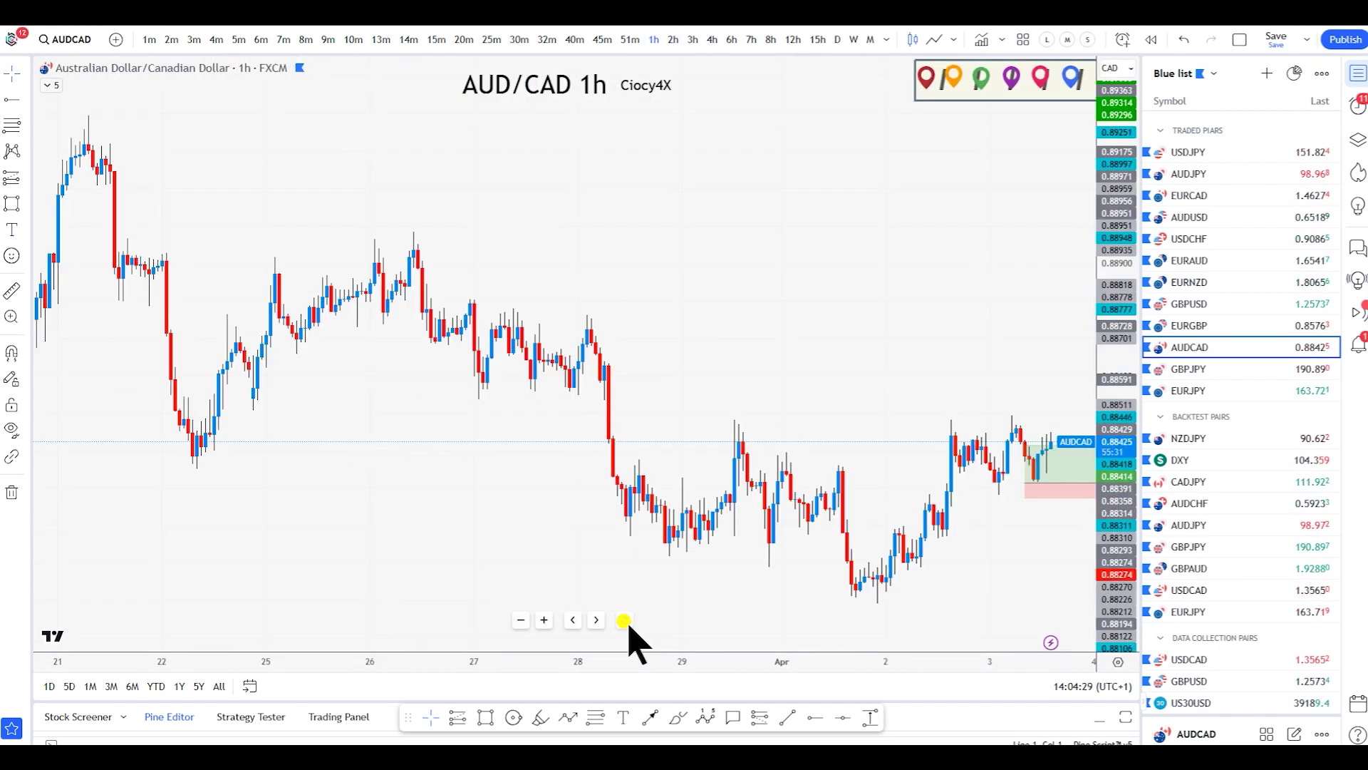
pyautogui.scroll(1, 635, 641)
pyautogui.moveTo(782, 354); pyautogui.dragTo(422, 303)
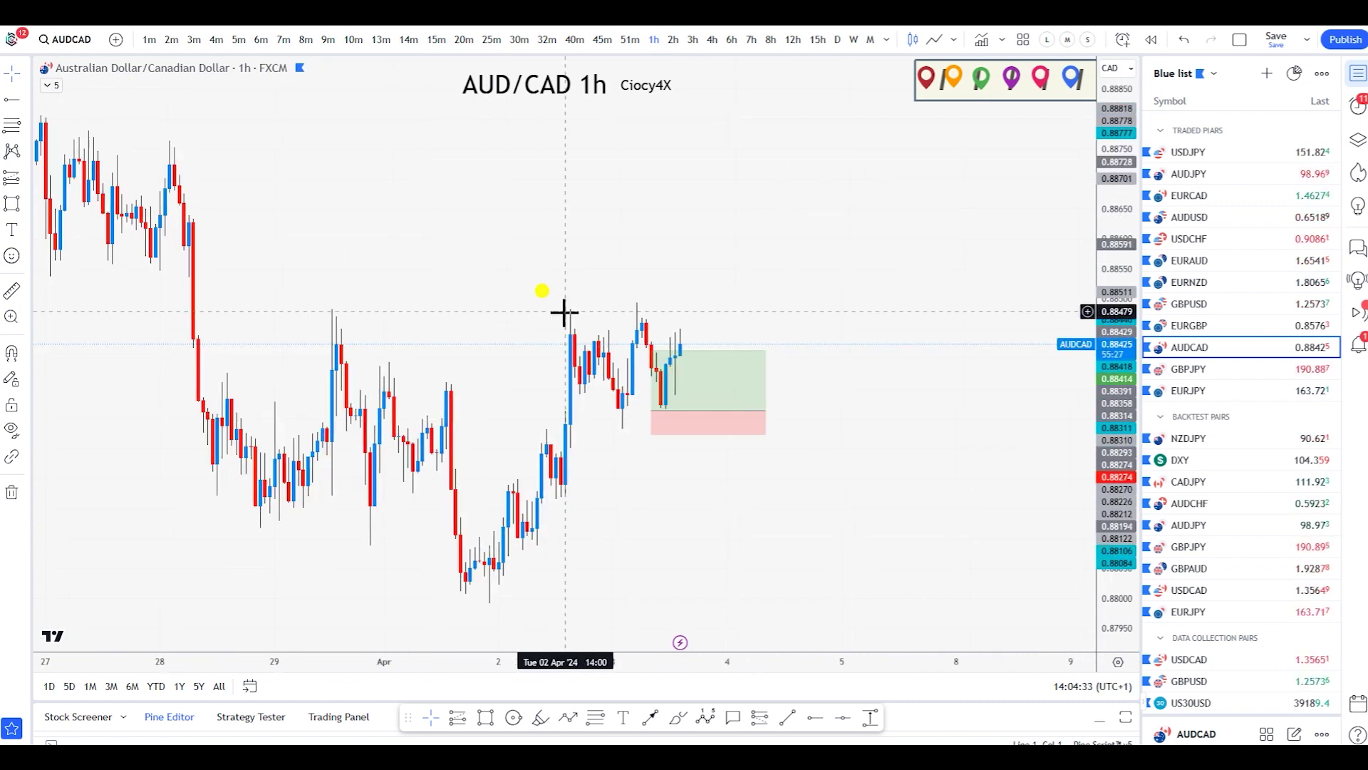
pyautogui.scroll(-3, 567, 314)
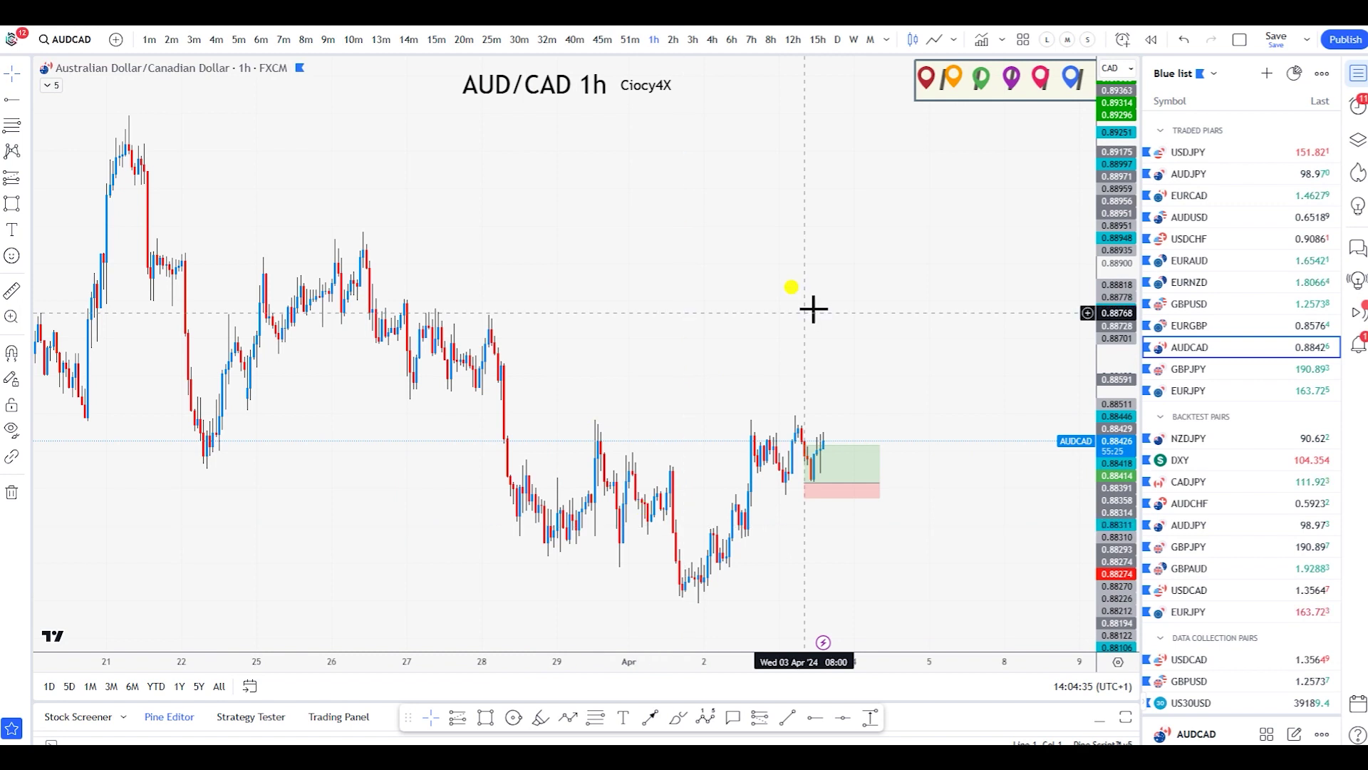
pyautogui.scroll(3, 600, 382)
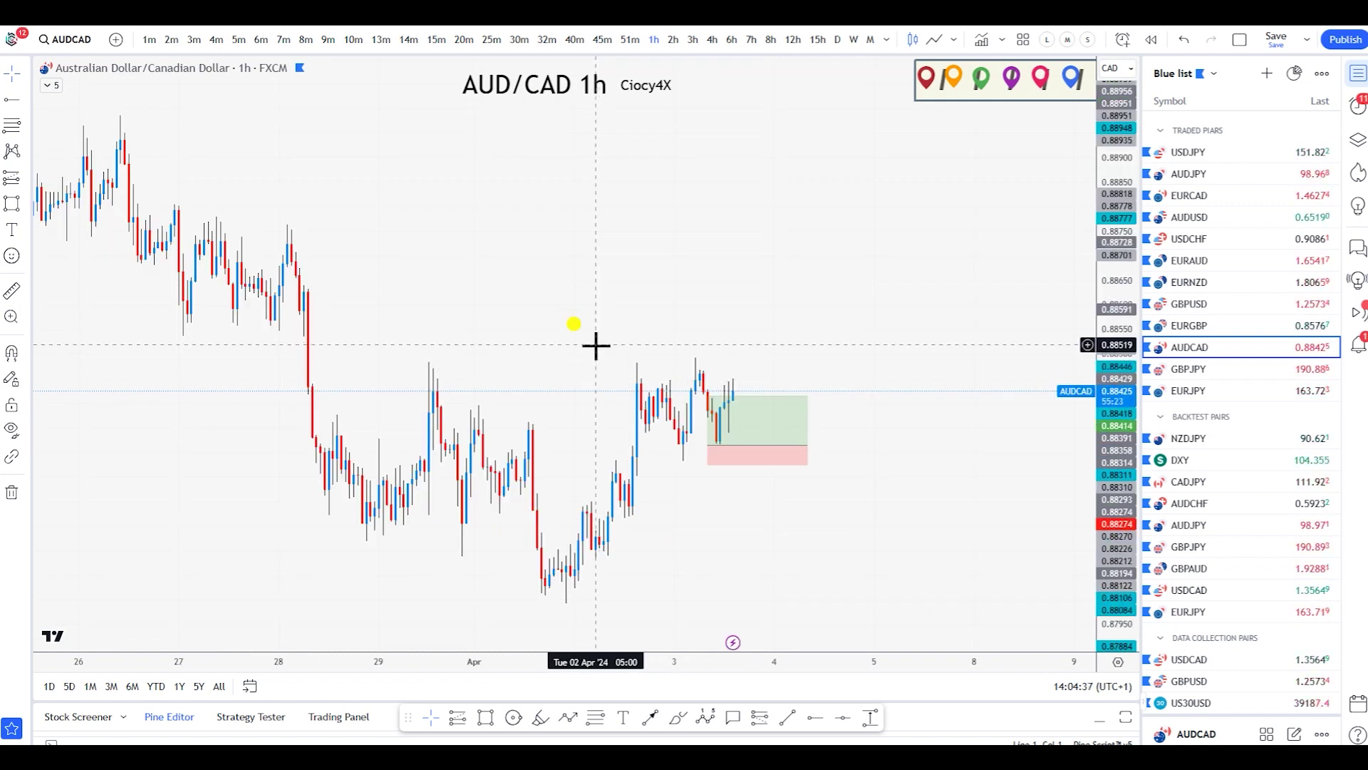
pyautogui.scroll(1, 708, 201)
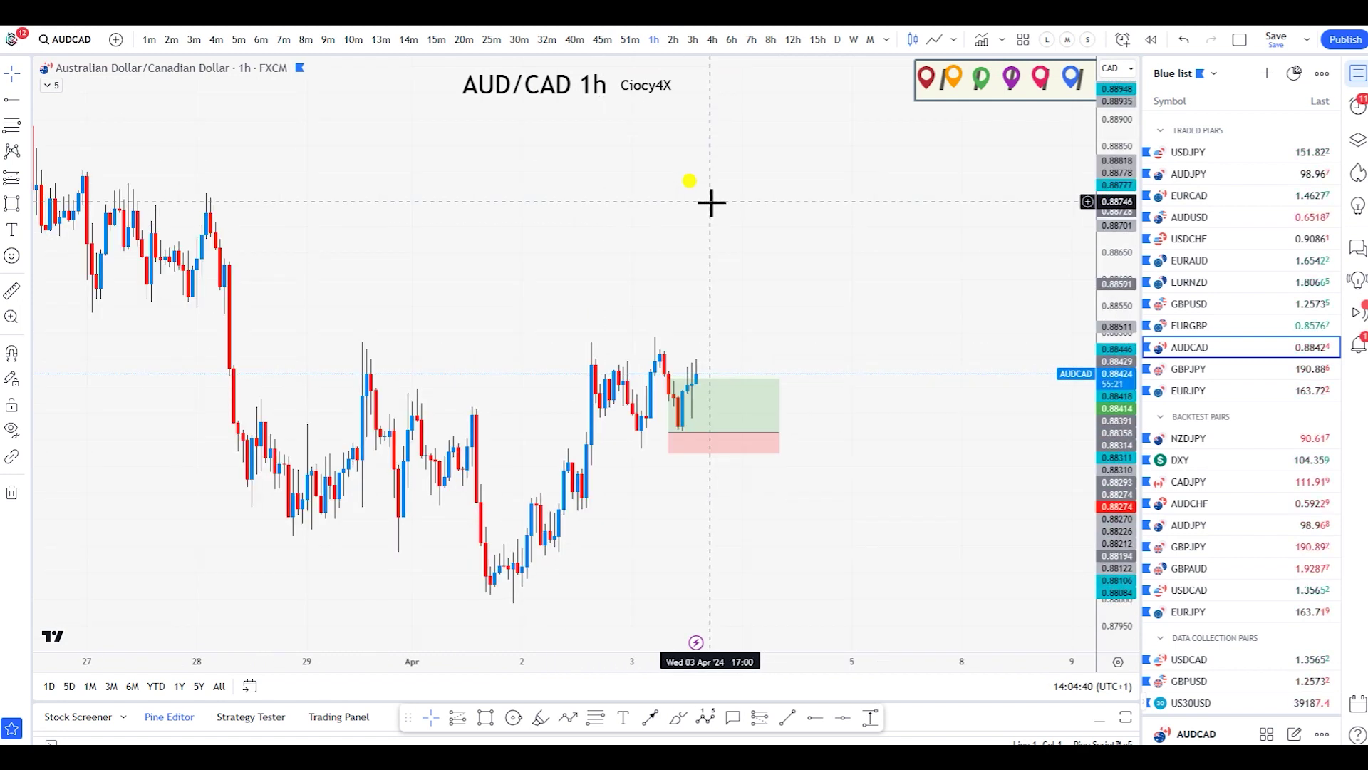
pyautogui.scroll(2, 733, 234)
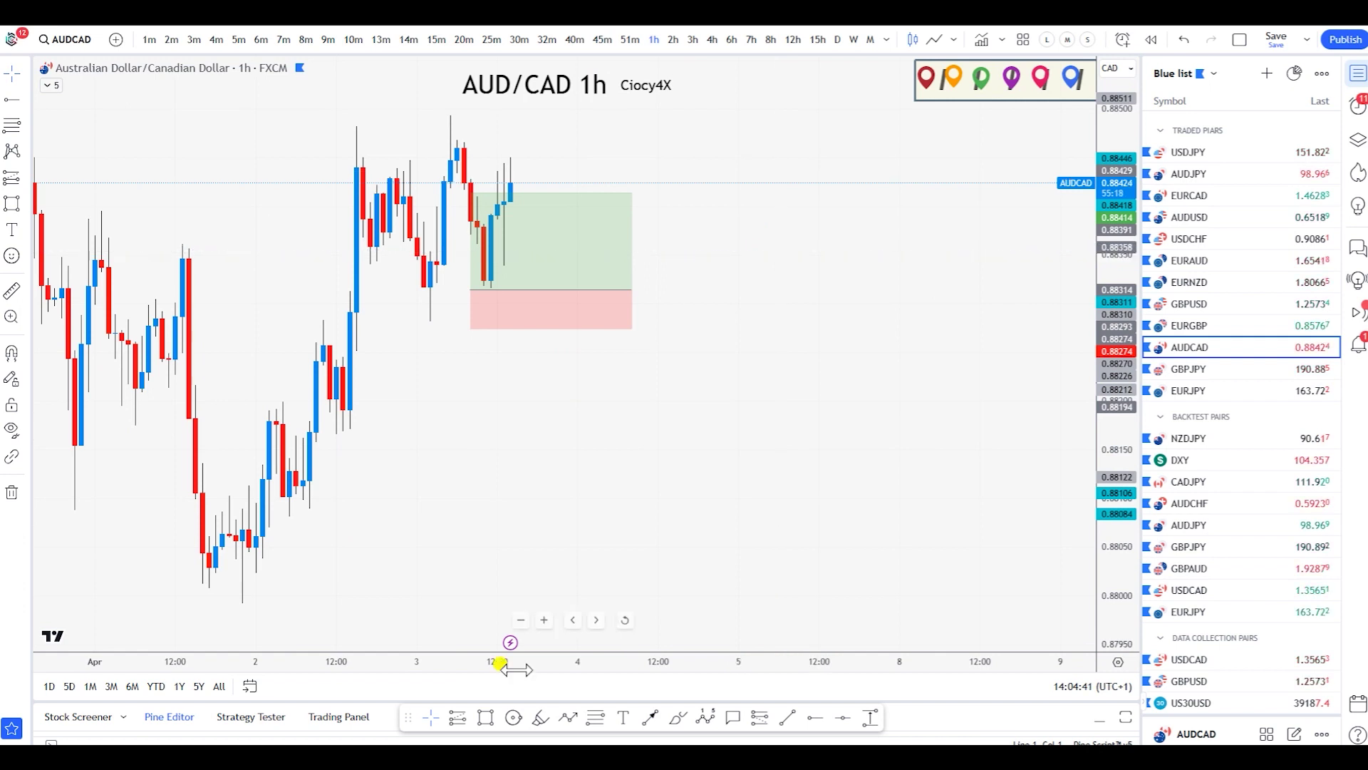
pyautogui.click(484, 717)
# - Draw an orange zone box over the swing lows left of the entry
pyautogui.moveTo(427, 324); pyautogui.dragTo(518, 285)
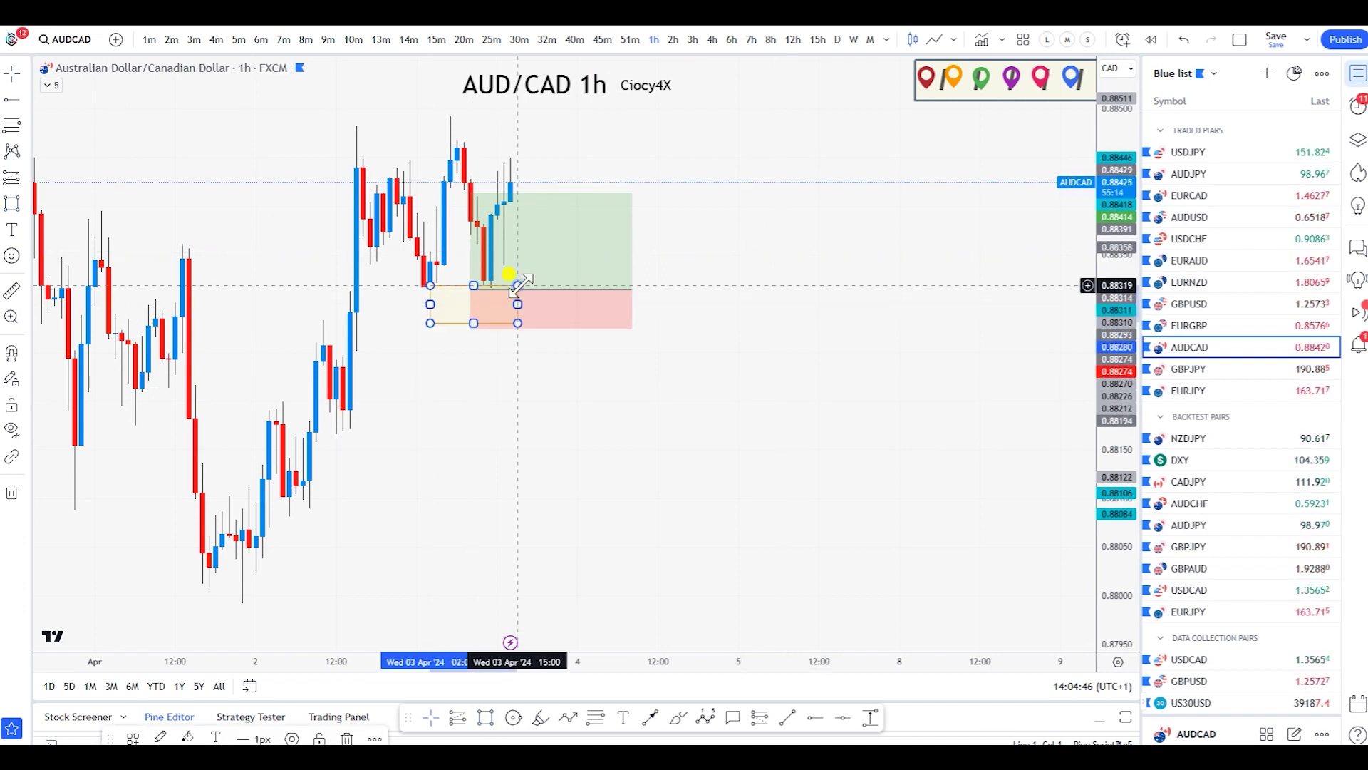
pyautogui.click(444, 435)
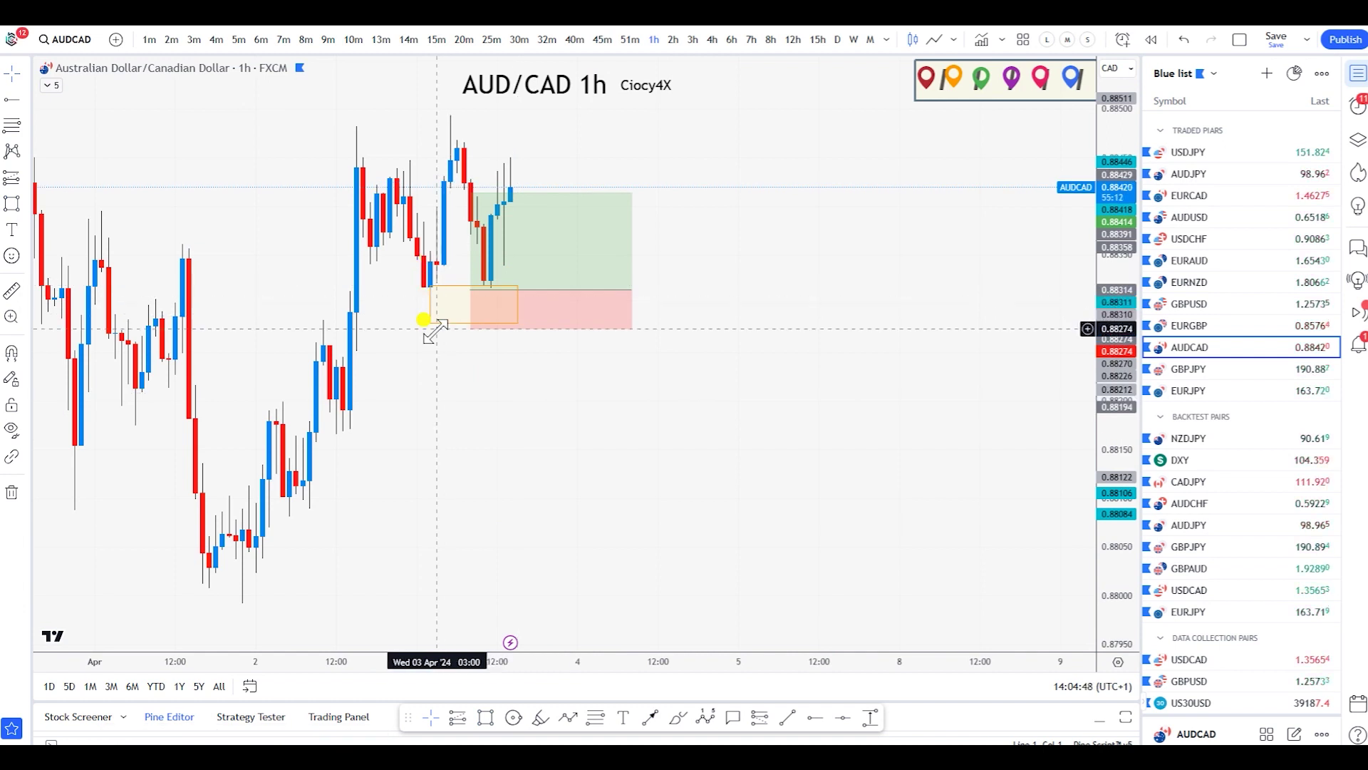
pyautogui.moveTo(454, 399); pyautogui.dragTo(724, 446)
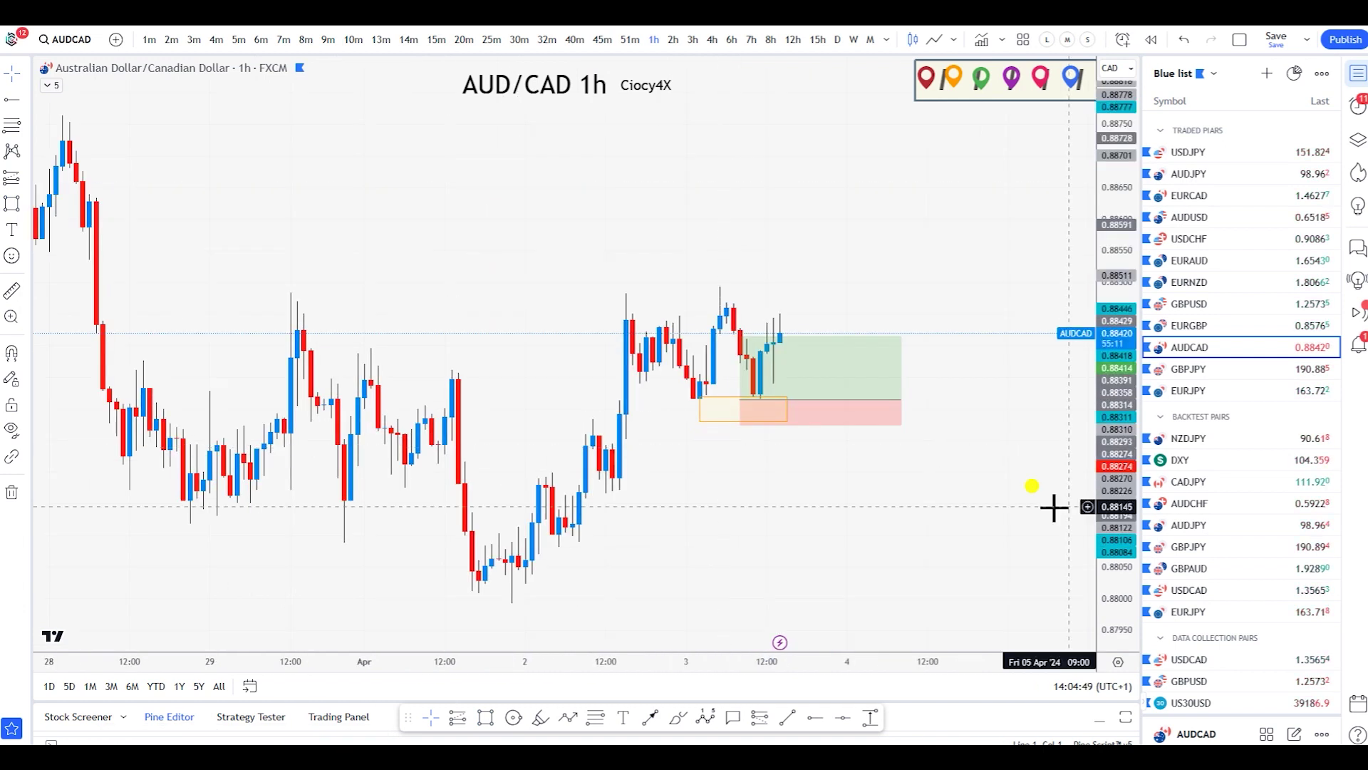
pyautogui.scroll(3, 1060, 399)
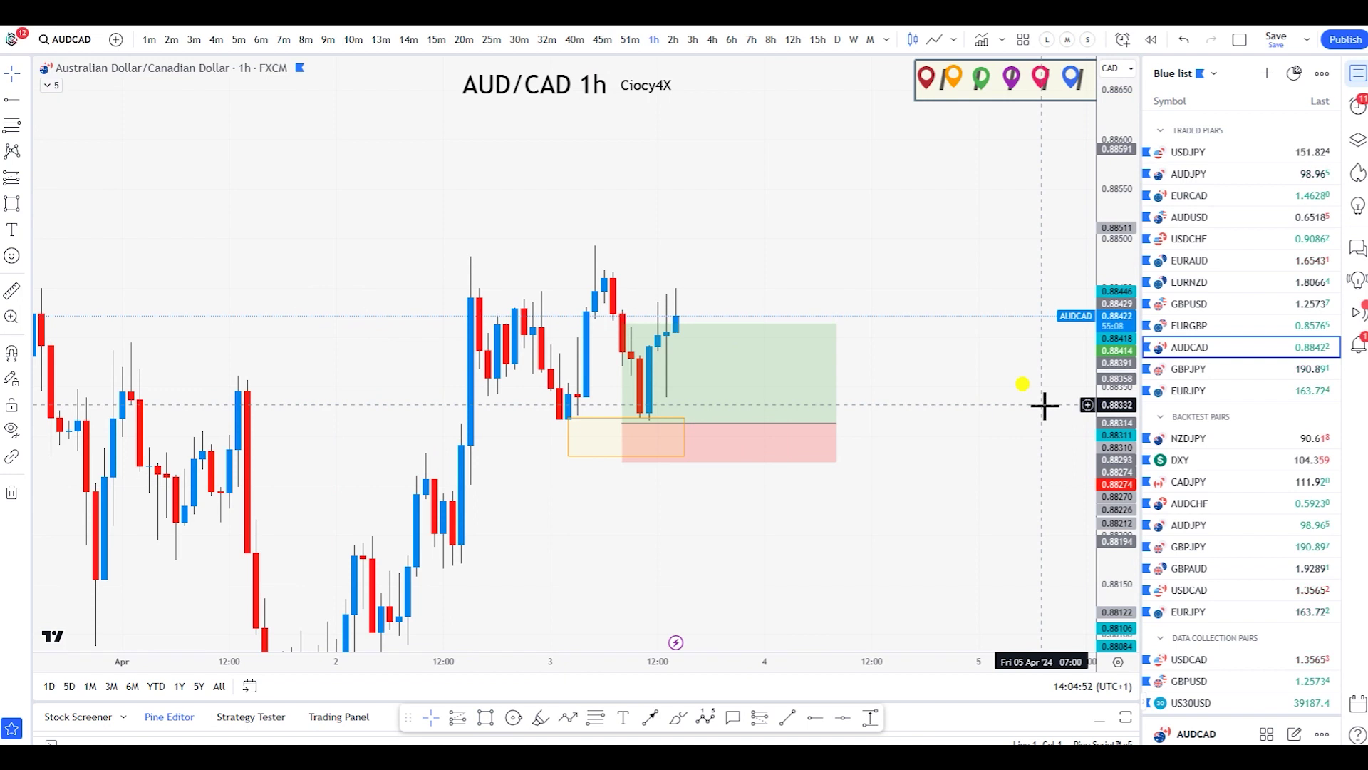
# - Check the long position's target and stop, then stretch the price scale for detail
pyautogui.click(764, 446)
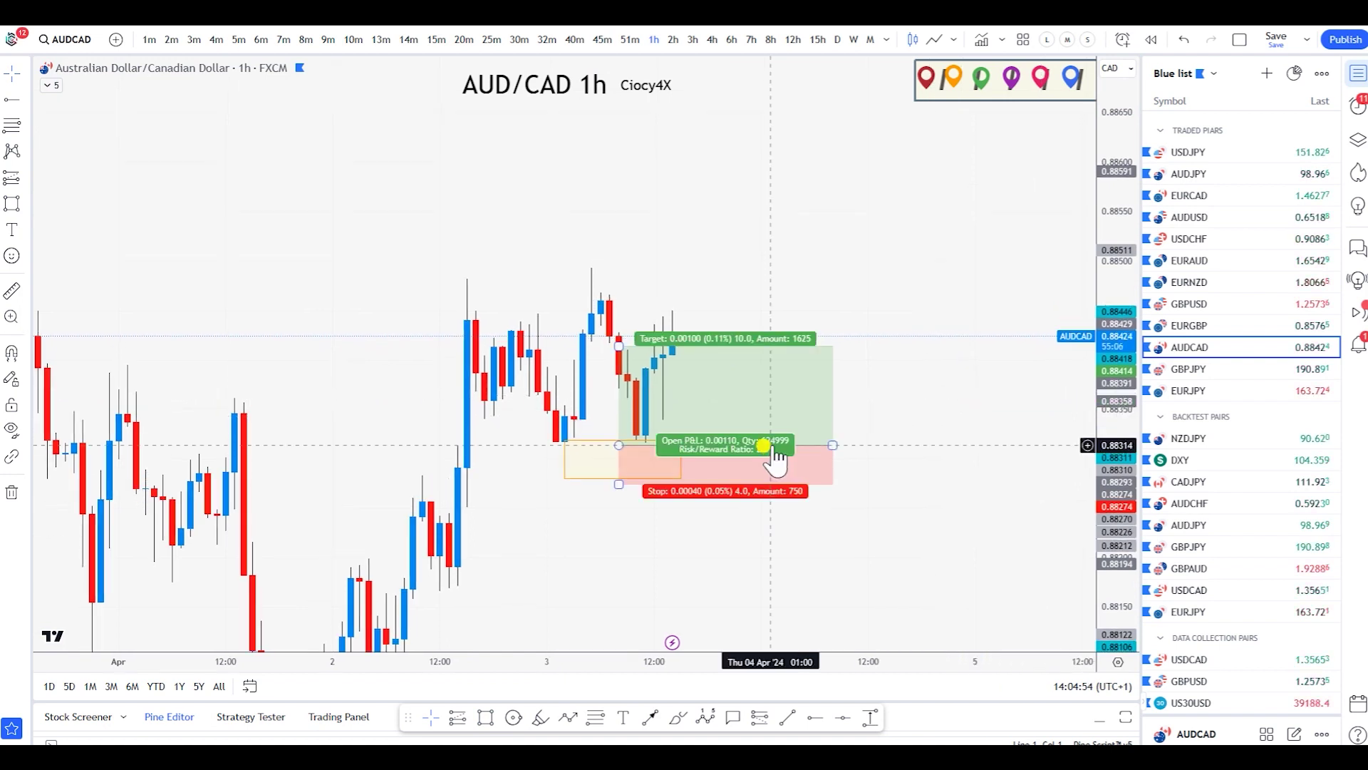
pyautogui.click(641, 342)
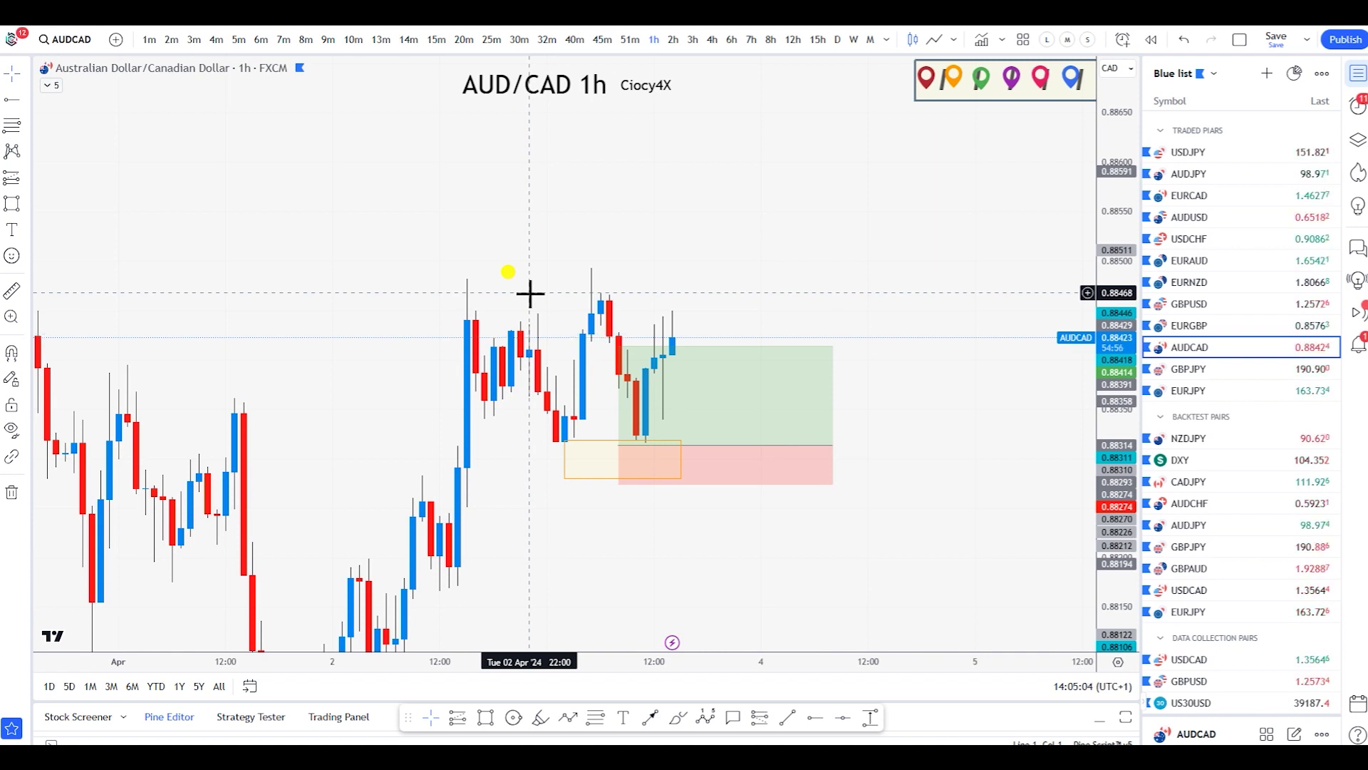
pyautogui.moveTo(838, 284); pyautogui.dragTo(764, 272)
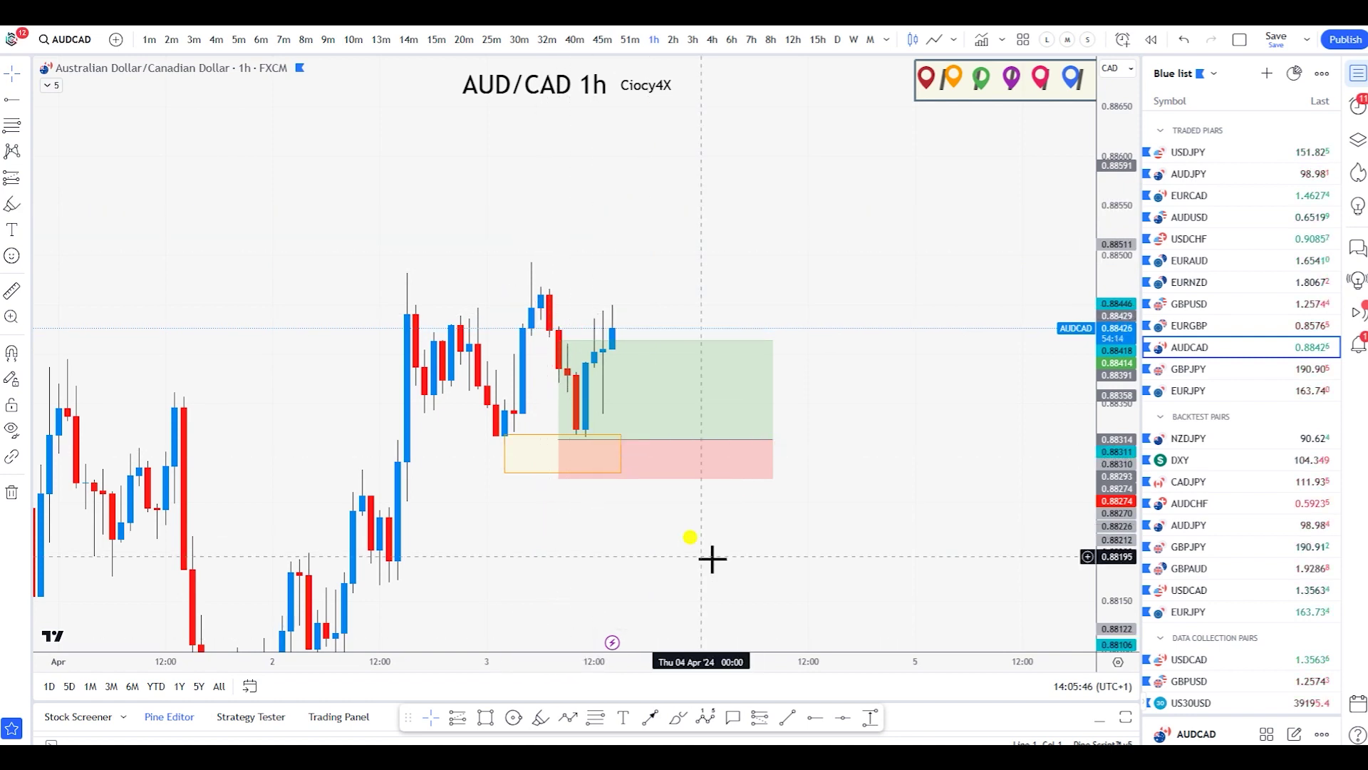
pyautogui.moveTo(1122, 544); pyautogui.dragTo(1121, 520)
pyautogui.scroll(2, 995, 479)
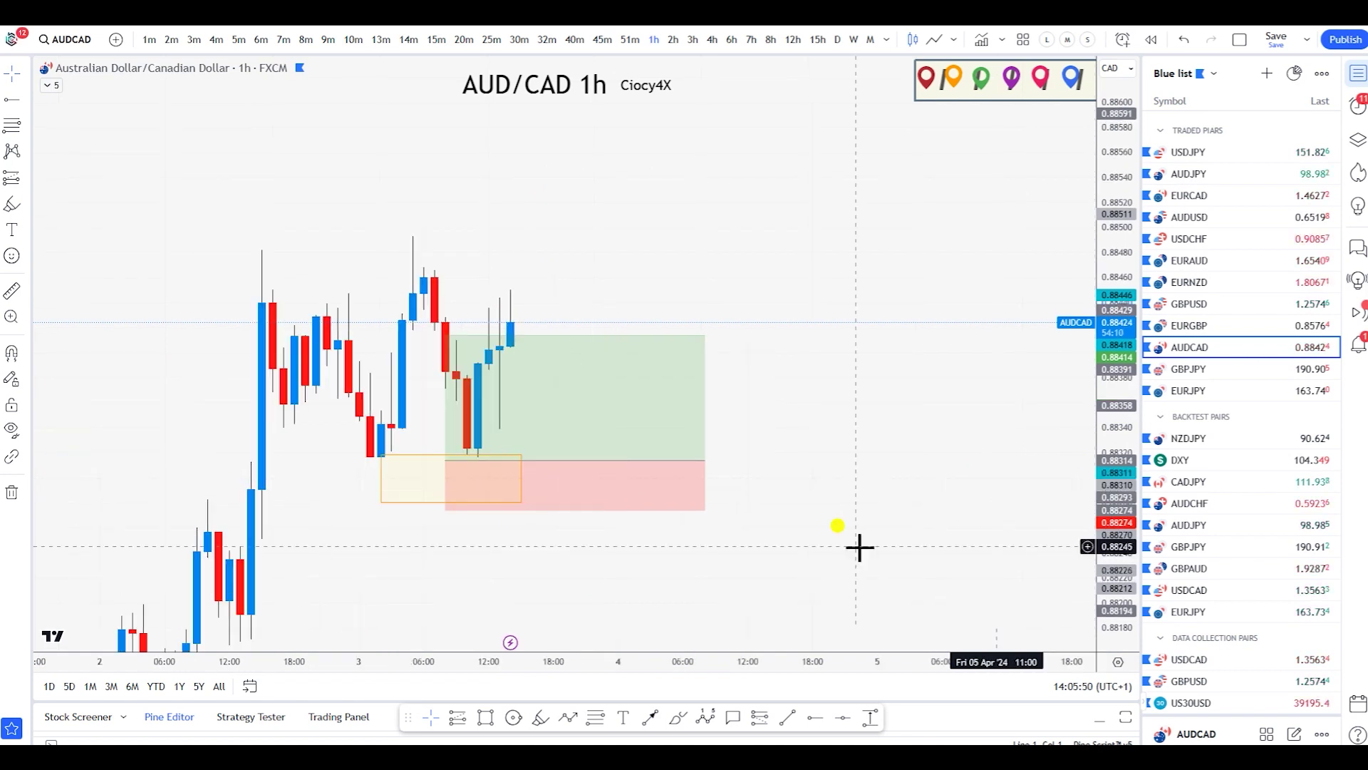
# - Highlight the recent highs in orange and sketch a V path down to the low
pyautogui.click(540, 717)
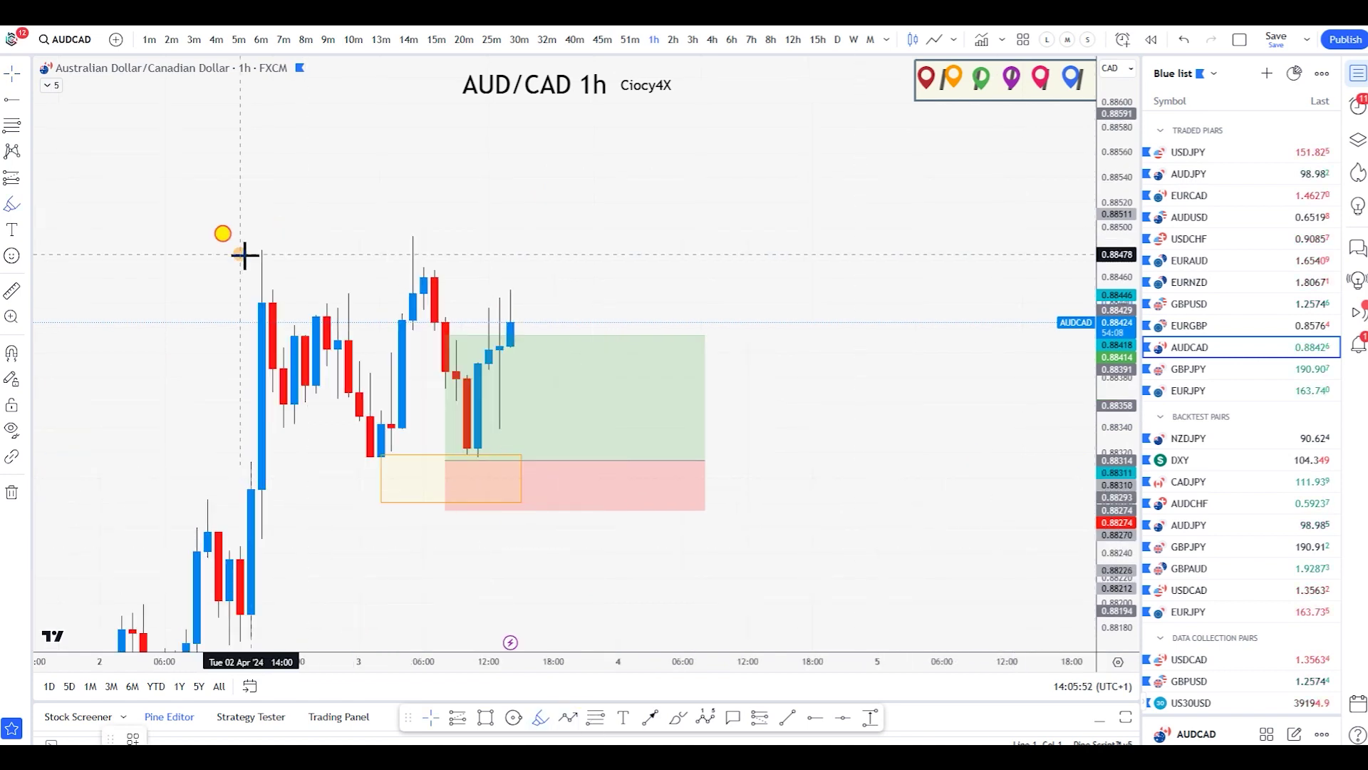
pyautogui.moveTo(243, 254); pyautogui.dragTo(369, 260)
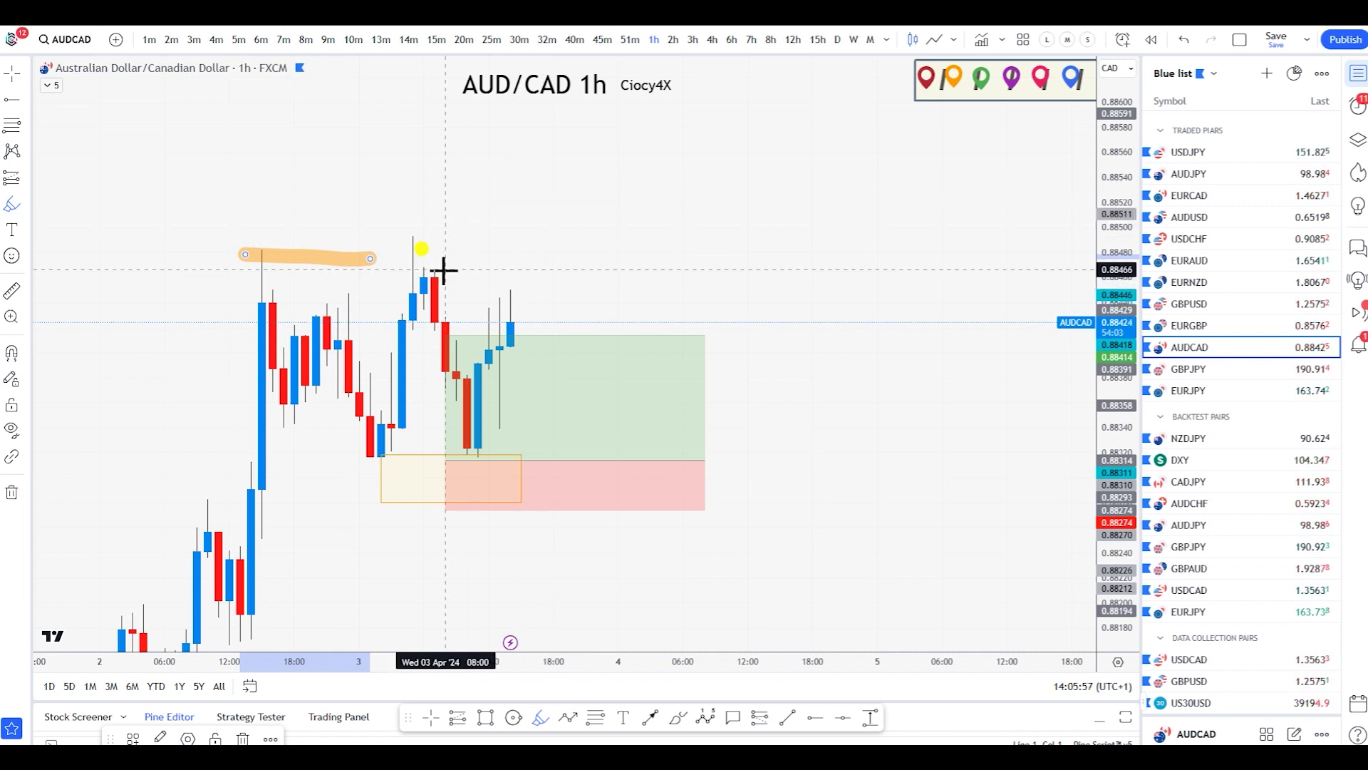
pyautogui.moveTo(412, 238)
pyautogui.mouseDown()
pyautogui.moveTo(445, 330)
pyautogui.moveTo(477, 201)
pyautogui.mouseUp()
pyautogui.moveTo(421, 259); pyautogui.dragTo(464, 378)
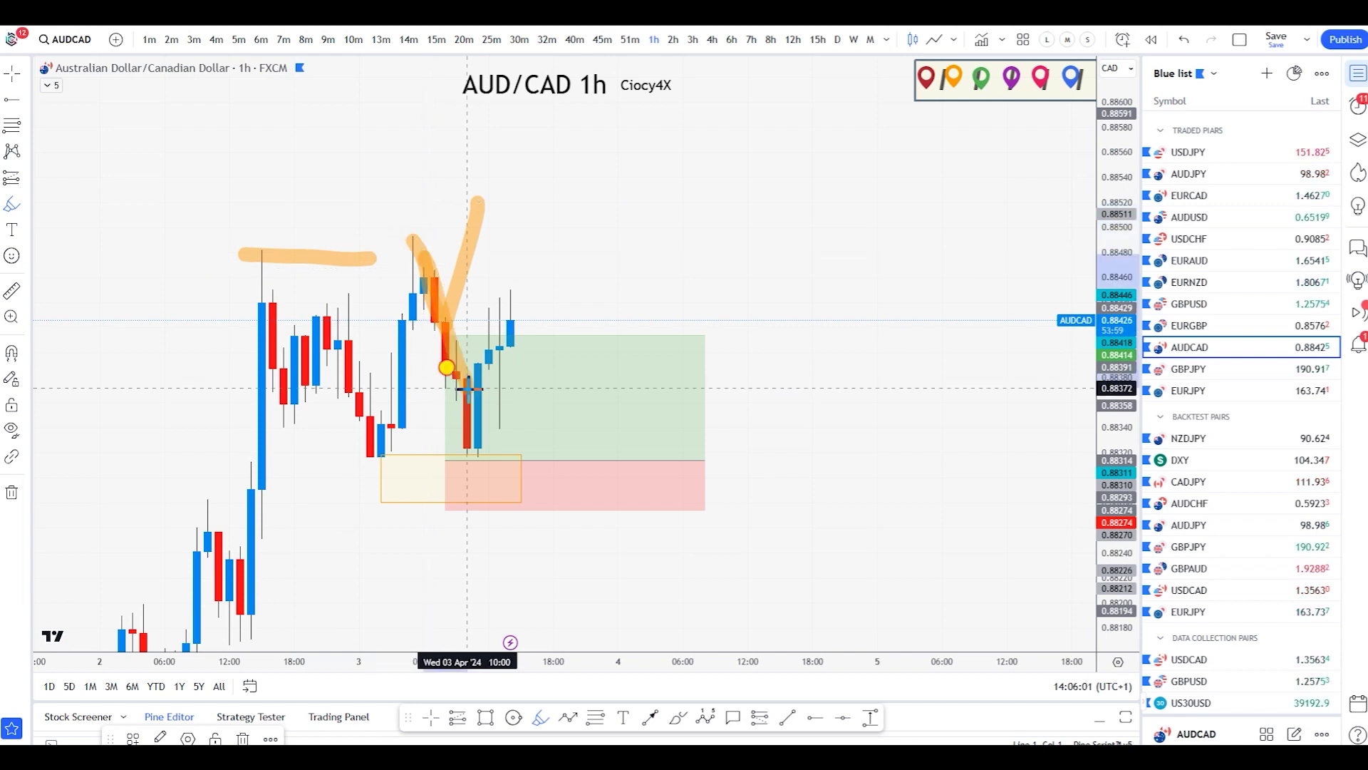
# - Extend the projected path with rising orange strokes above the highs
pyautogui.moveTo(513, 287); pyautogui.dragTo(533, 230)
pyautogui.moveTo(488, 431); pyautogui.dragTo(625, 225)
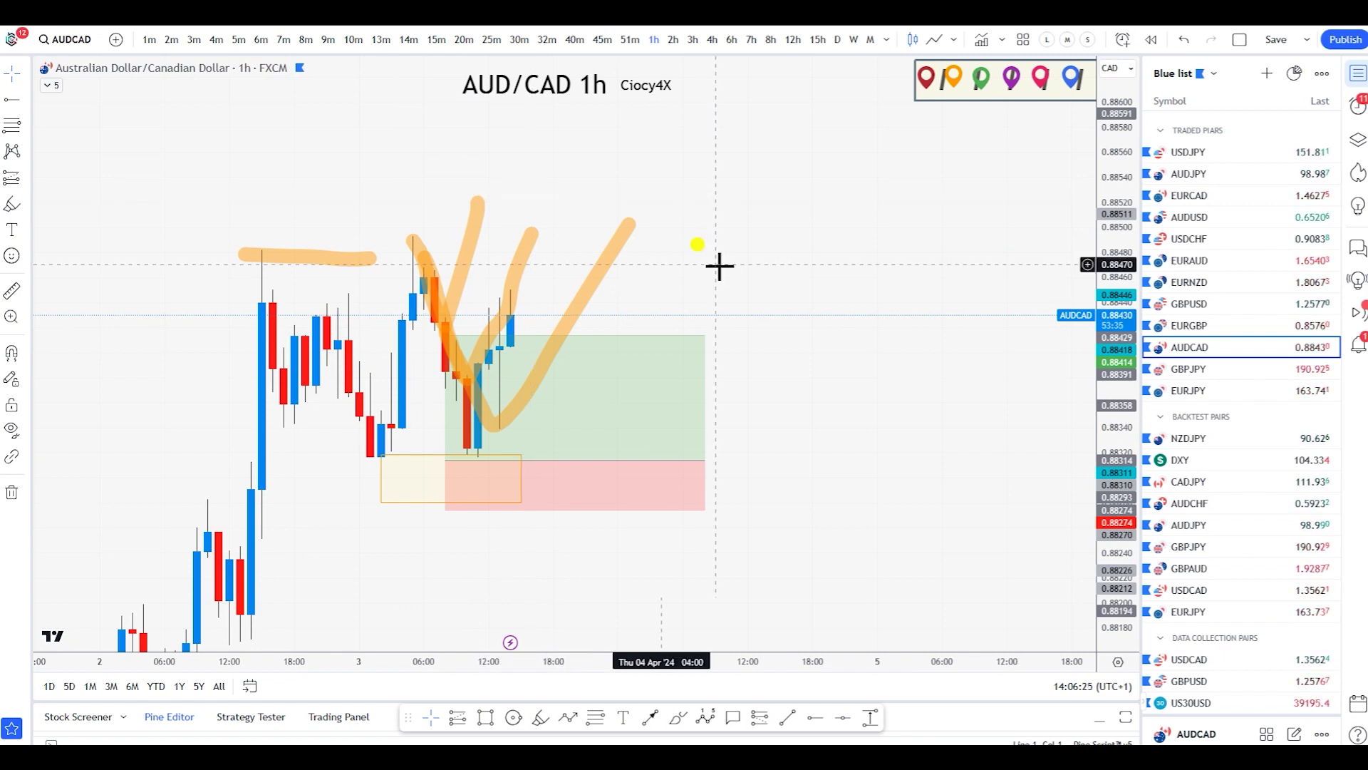
pyautogui.scroll(-1, 779, 259)
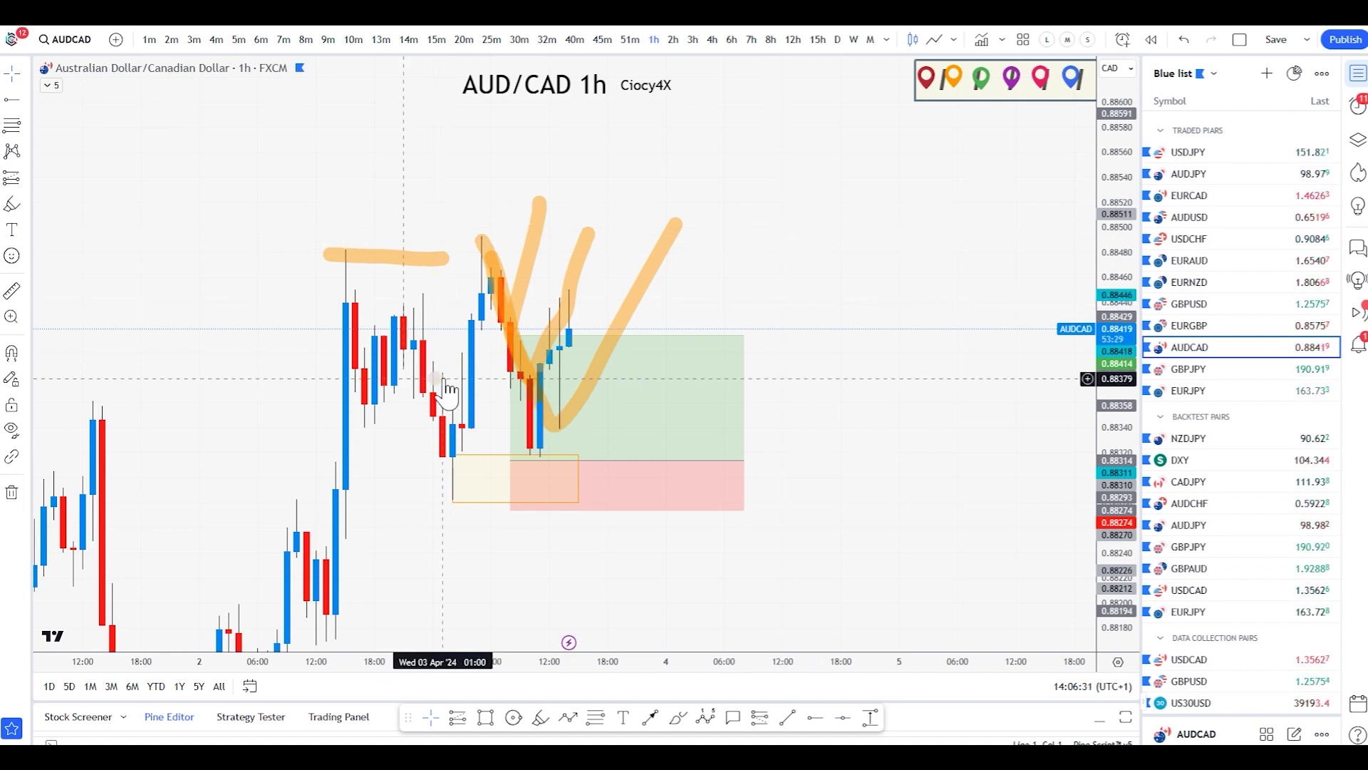
pyautogui.moveTo(413, 525); pyautogui.dragTo(516, 335)
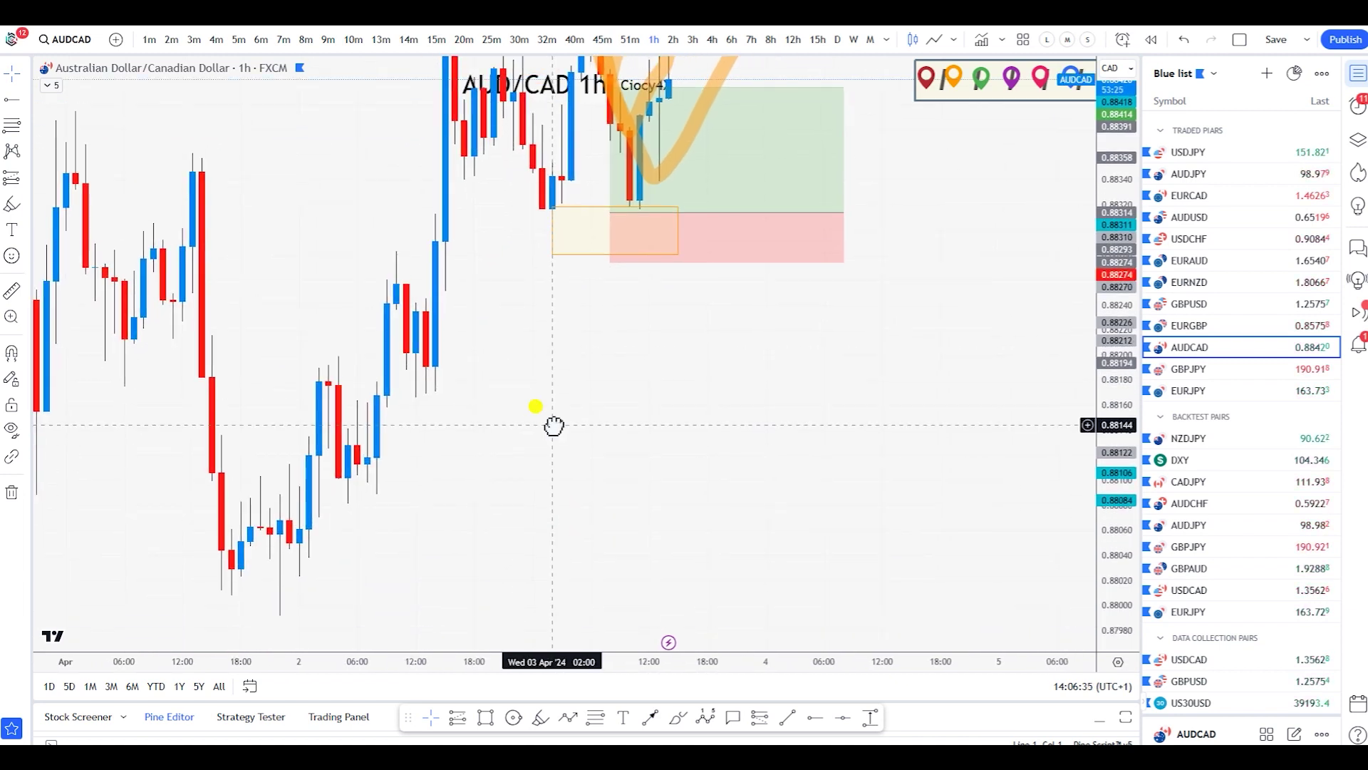
# - Draw two orange zones: one at the early April 2 lows and one just above it
pyautogui.click(485, 717)
pyautogui.moveTo(300, 574); pyautogui.dragTo(416, 527)
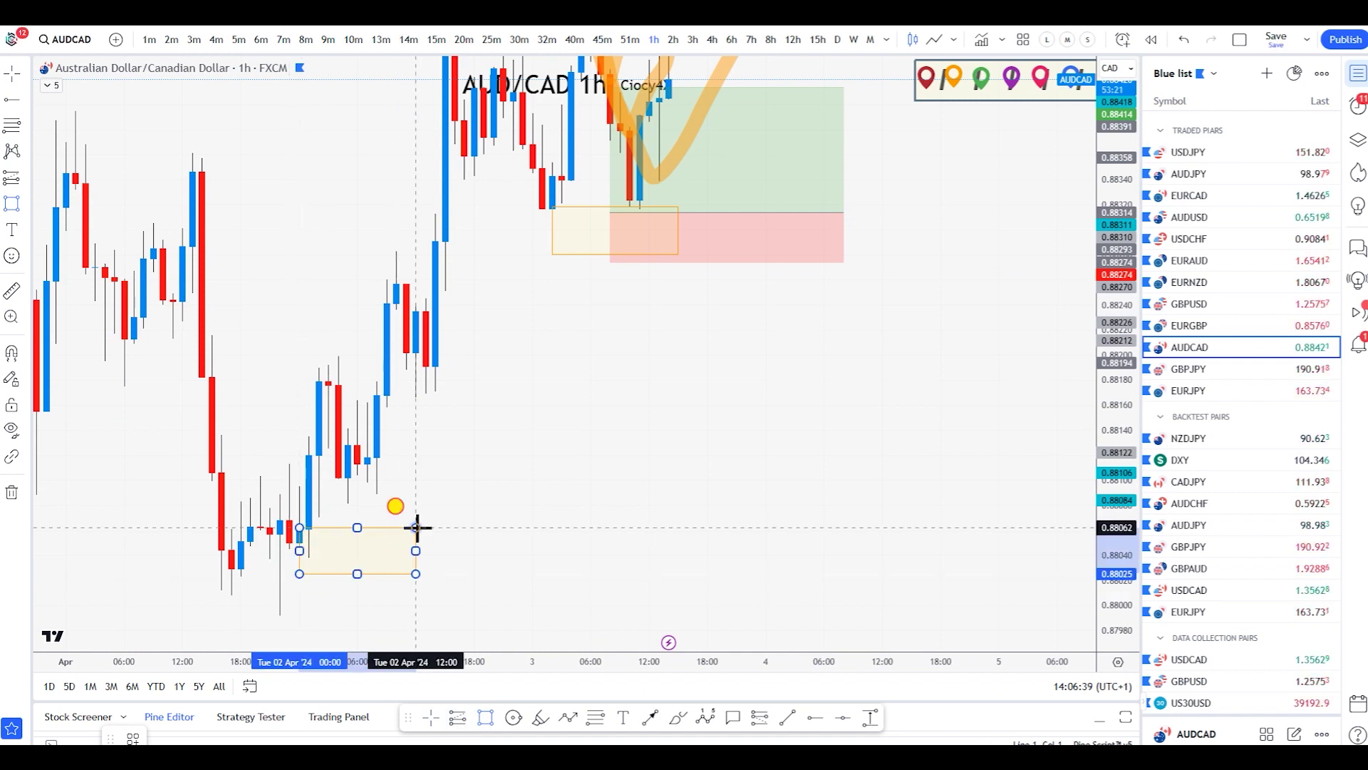
pyautogui.click(487, 718)
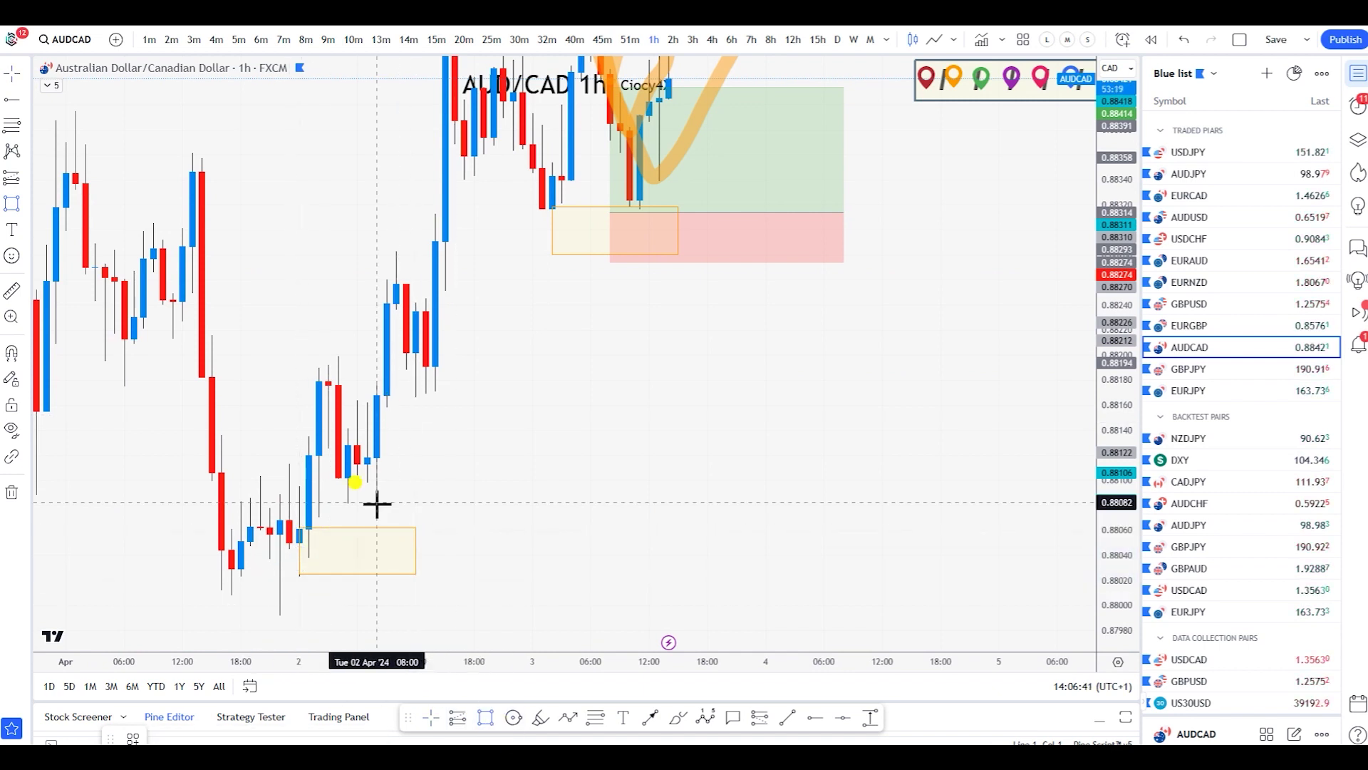
pyautogui.moveTo(377, 498); pyautogui.dragTo(494, 454)
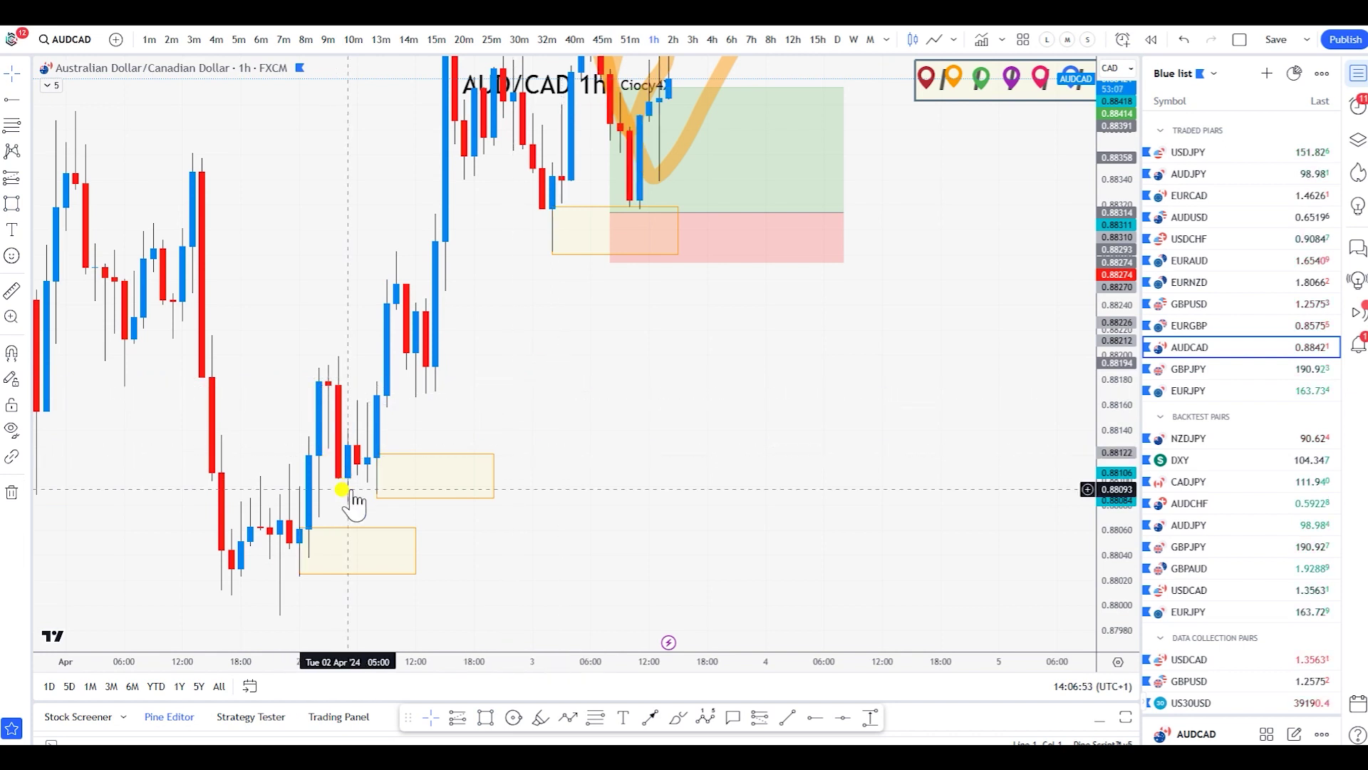
pyautogui.click(324, 528)
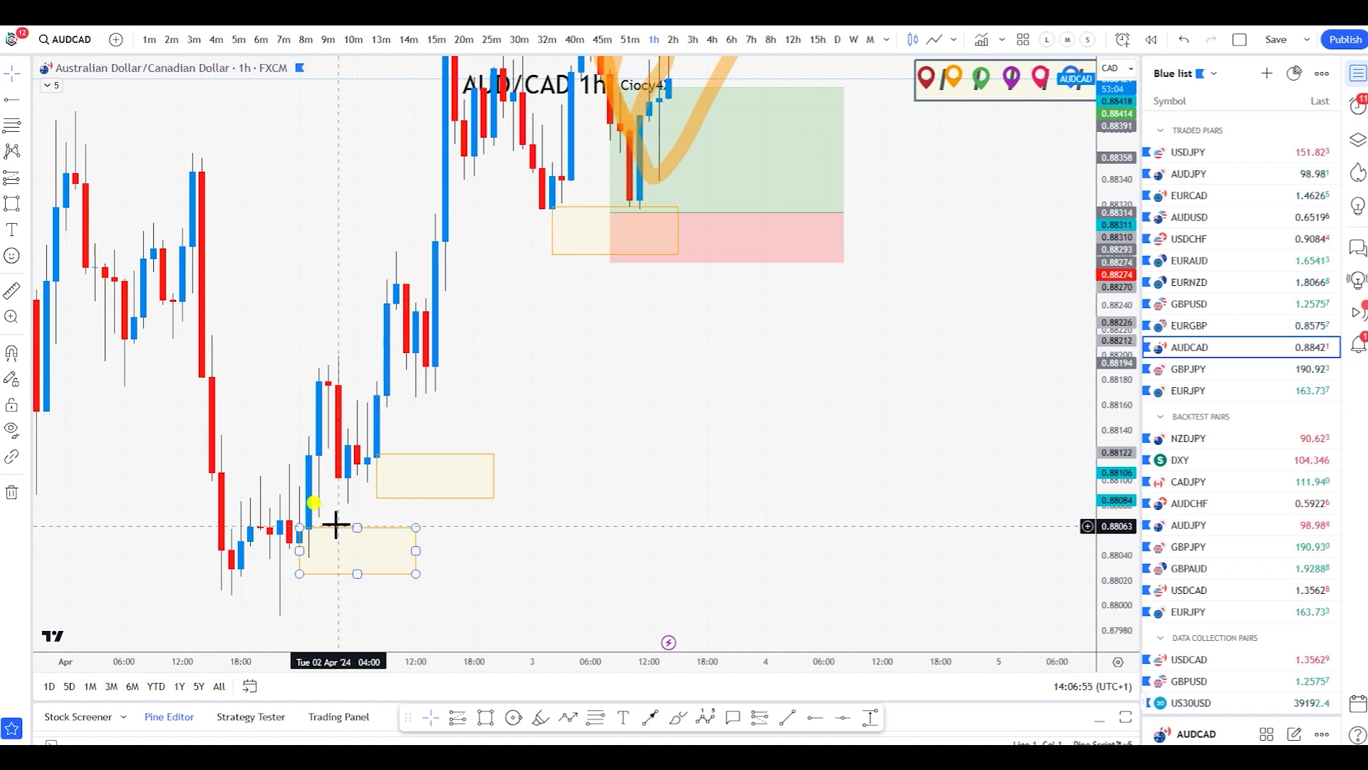
pyautogui.click(407, 217)
pyautogui.moveTo(524, 327); pyautogui.dragTo(506, 412)
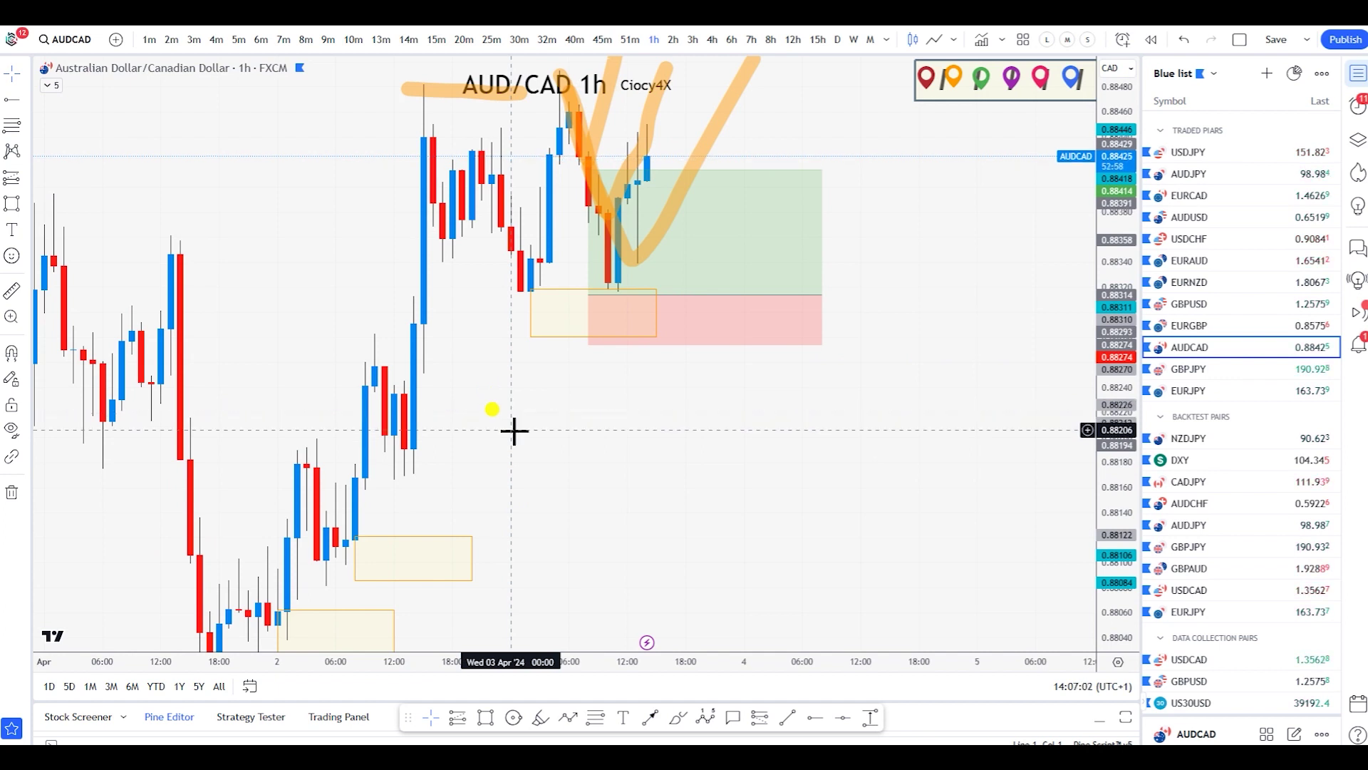
# - Raise the long position's entry level and shift its start slightly earlier
pyautogui.scroll(1, 513, 428)
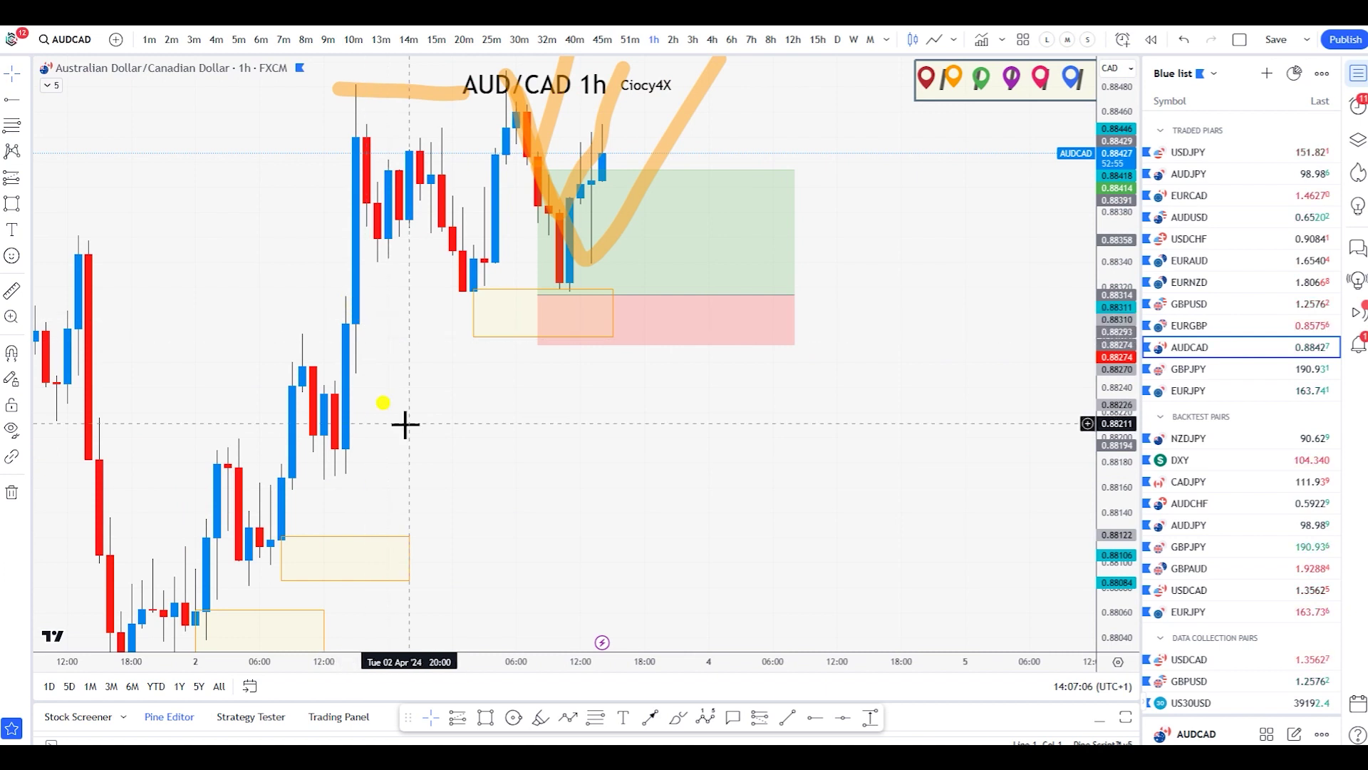
pyautogui.moveTo(758, 514); pyautogui.dragTo(725, 577)
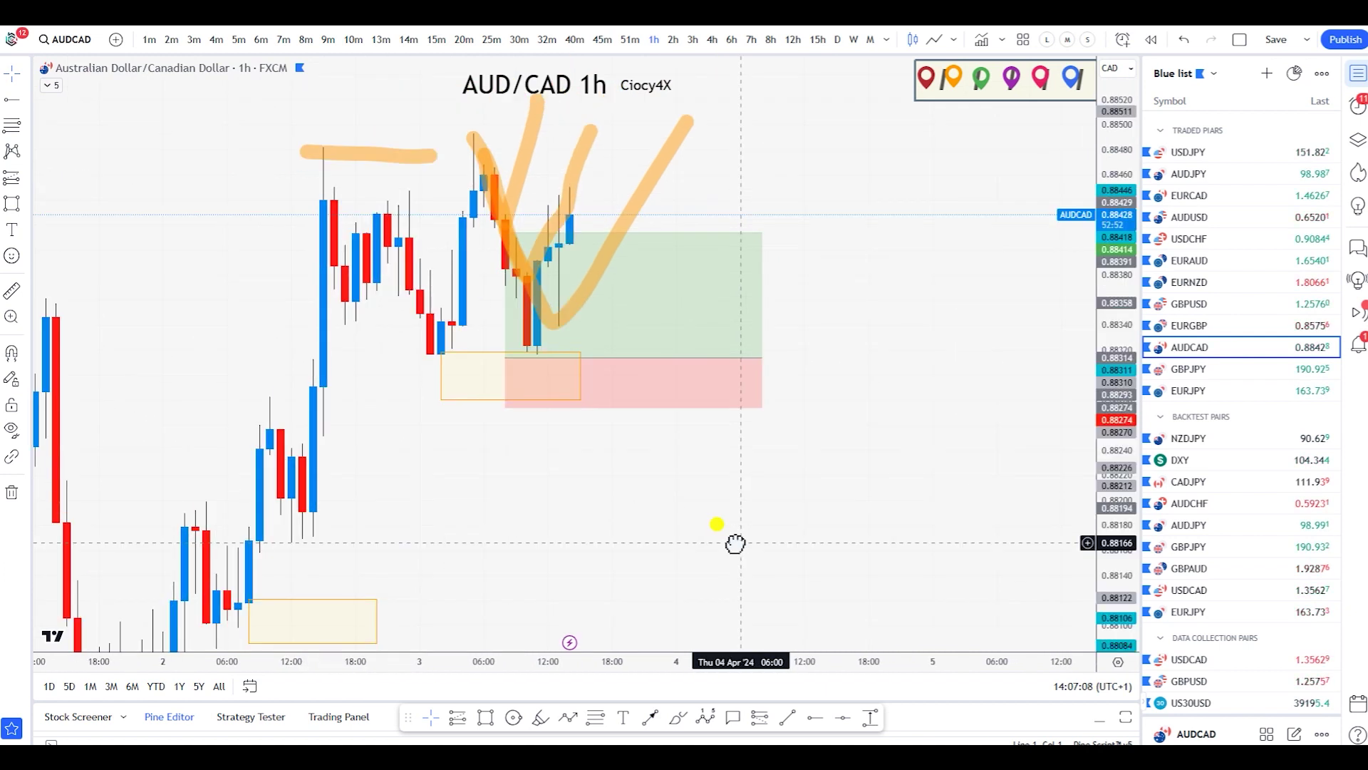
pyautogui.click(544, 361)
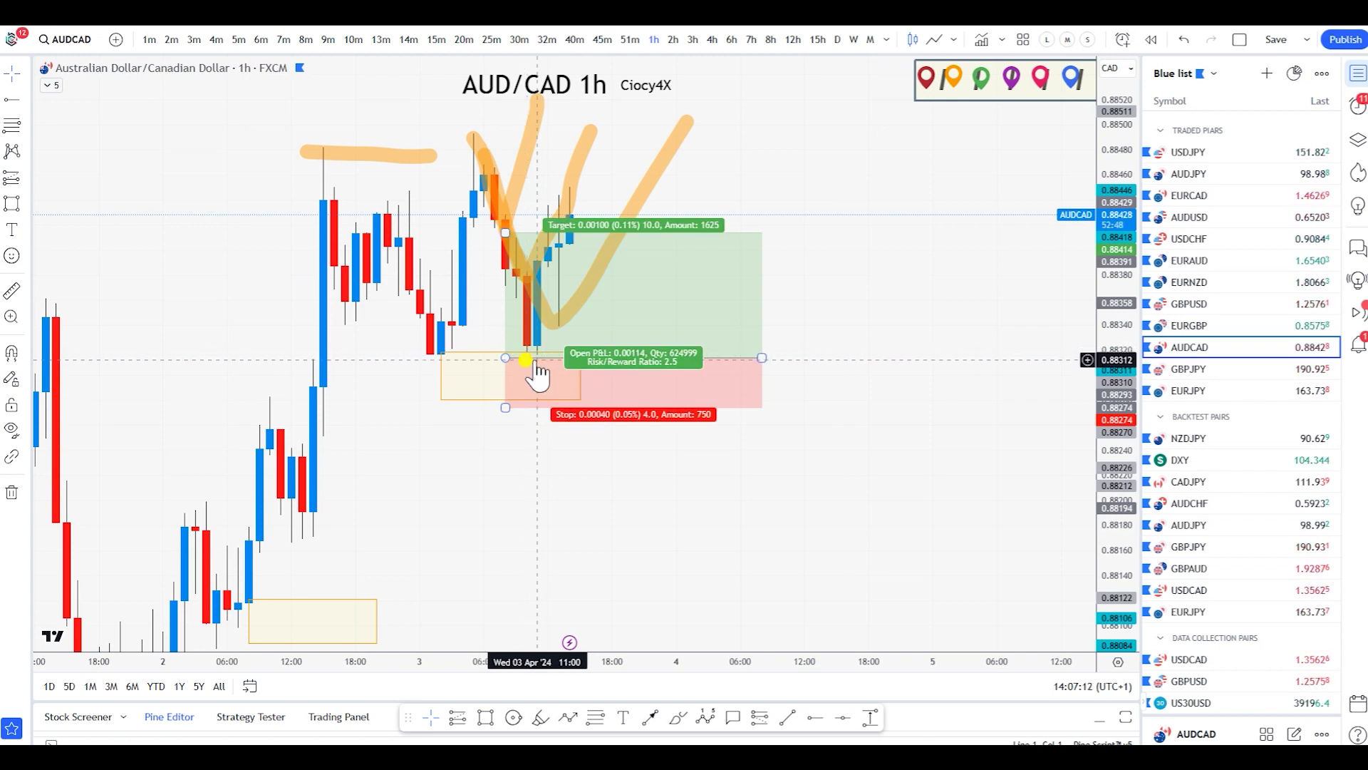
pyautogui.moveTo(565, 437); pyautogui.dragTo(534, 493)
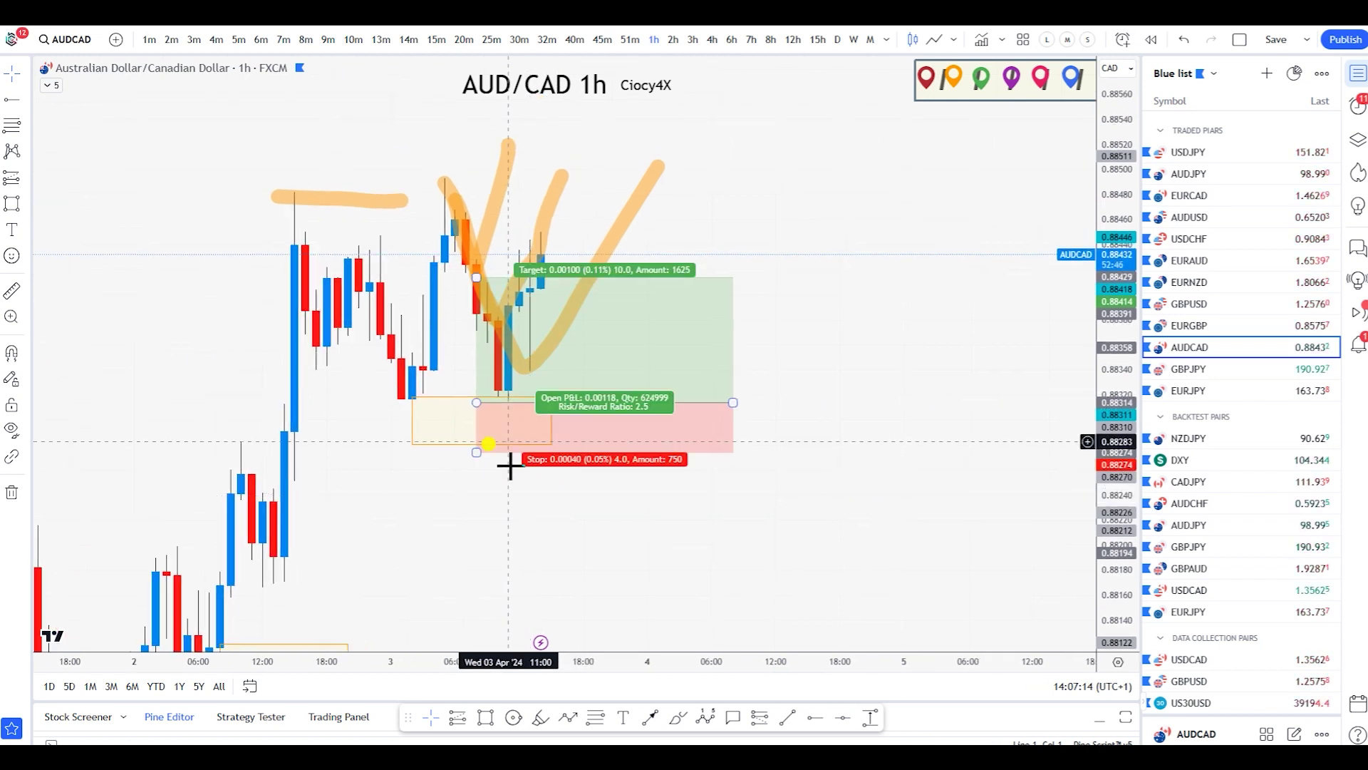
pyautogui.moveTo(472, 404)
pyautogui.mouseDown()
pyautogui.moveTo(474, 380)
pyautogui.moveTo(487, 404)
pyautogui.moveTo(476, 408)
pyautogui.mouseUp()
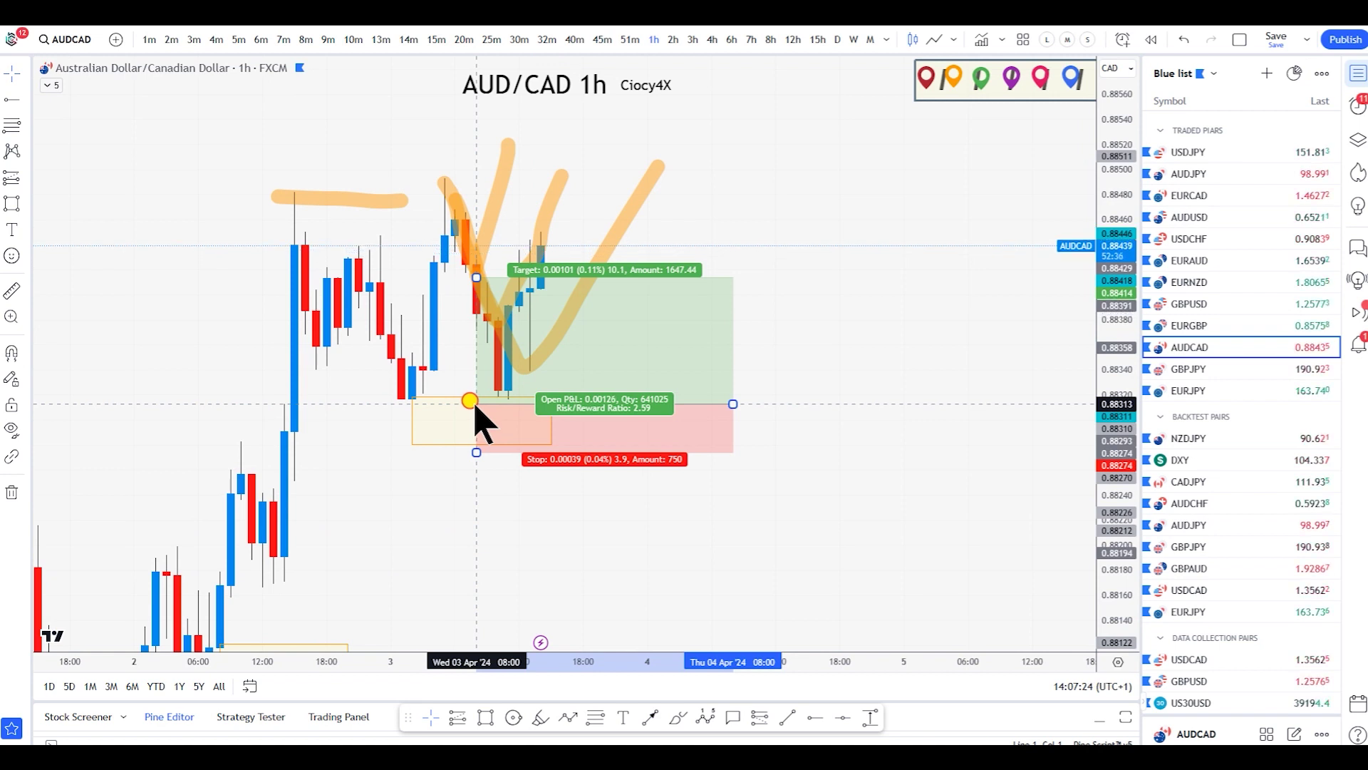
pyautogui.moveTo(474, 404); pyautogui.dragTo(467, 398)
pyautogui.click(365, 528)
# - Fine-tune the long position's entry level
pyautogui.moveTo(387, 549); pyautogui.dragTo(452, 534)
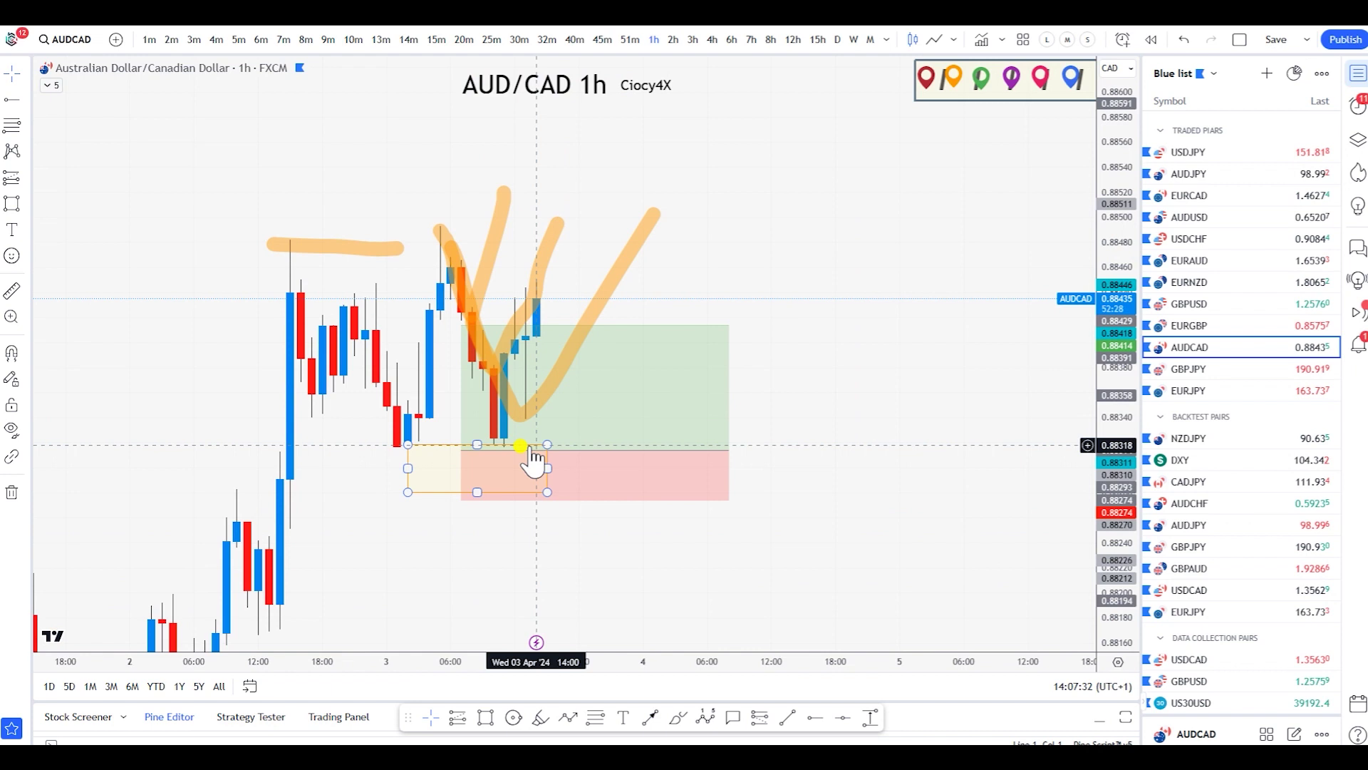
pyautogui.click(460, 450)
pyautogui.moveTo(462, 453); pyautogui.dragTo(461, 419)
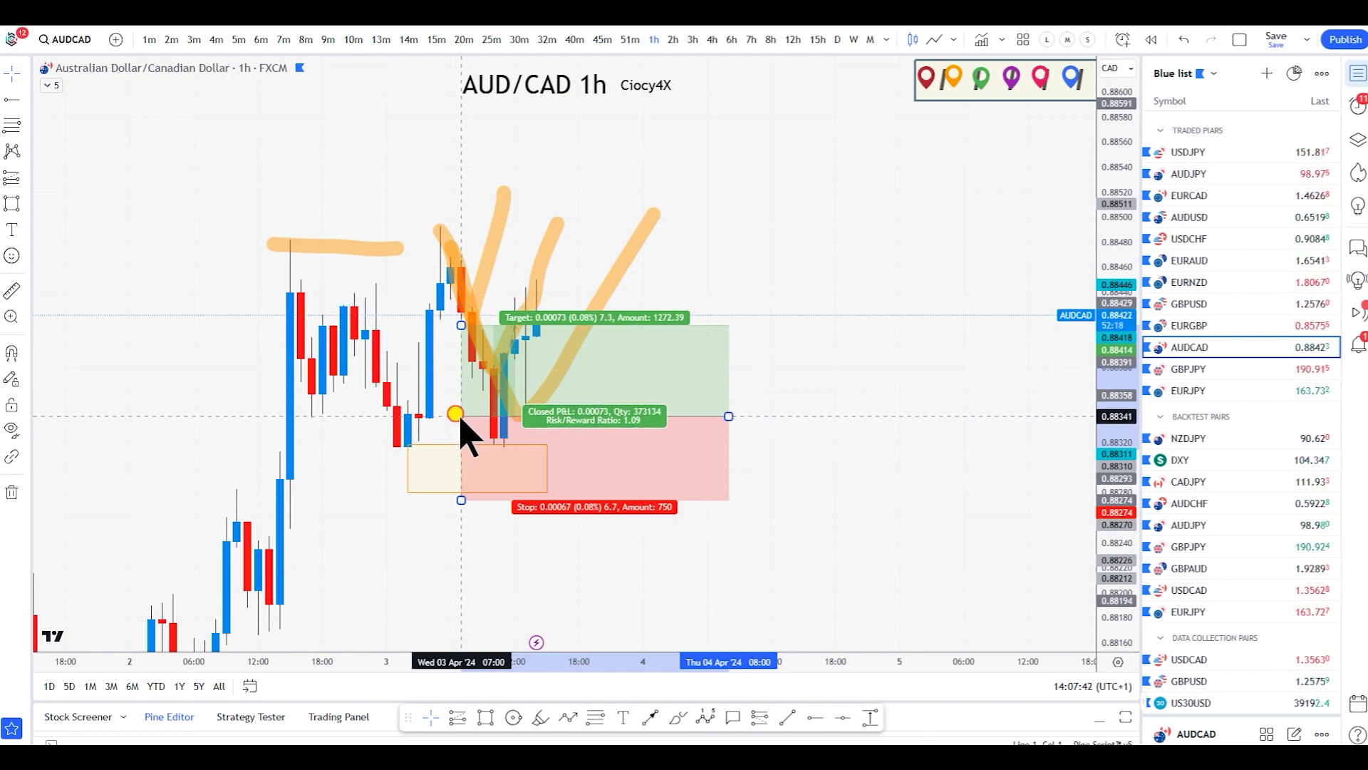
pyautogui.click(905, 354)
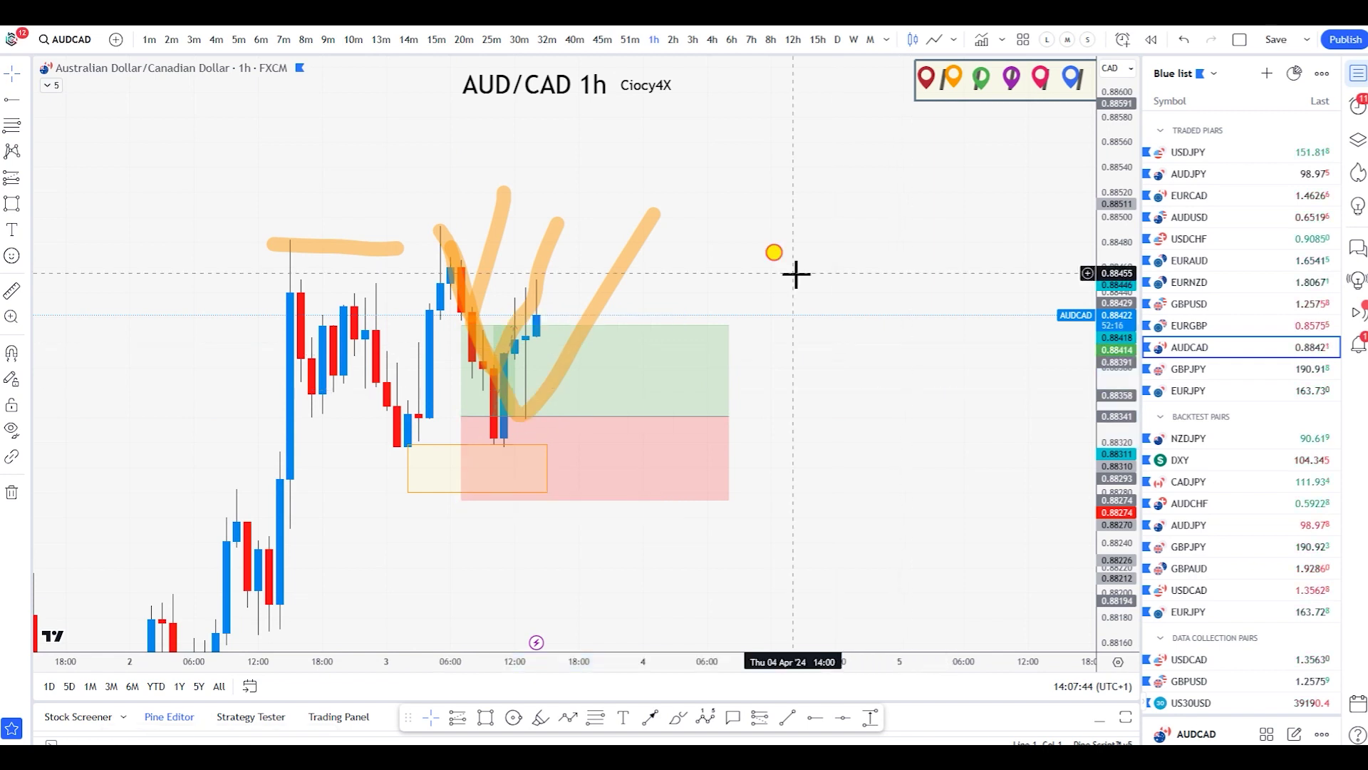
pyautogui.scroll(-2, 799, 343)
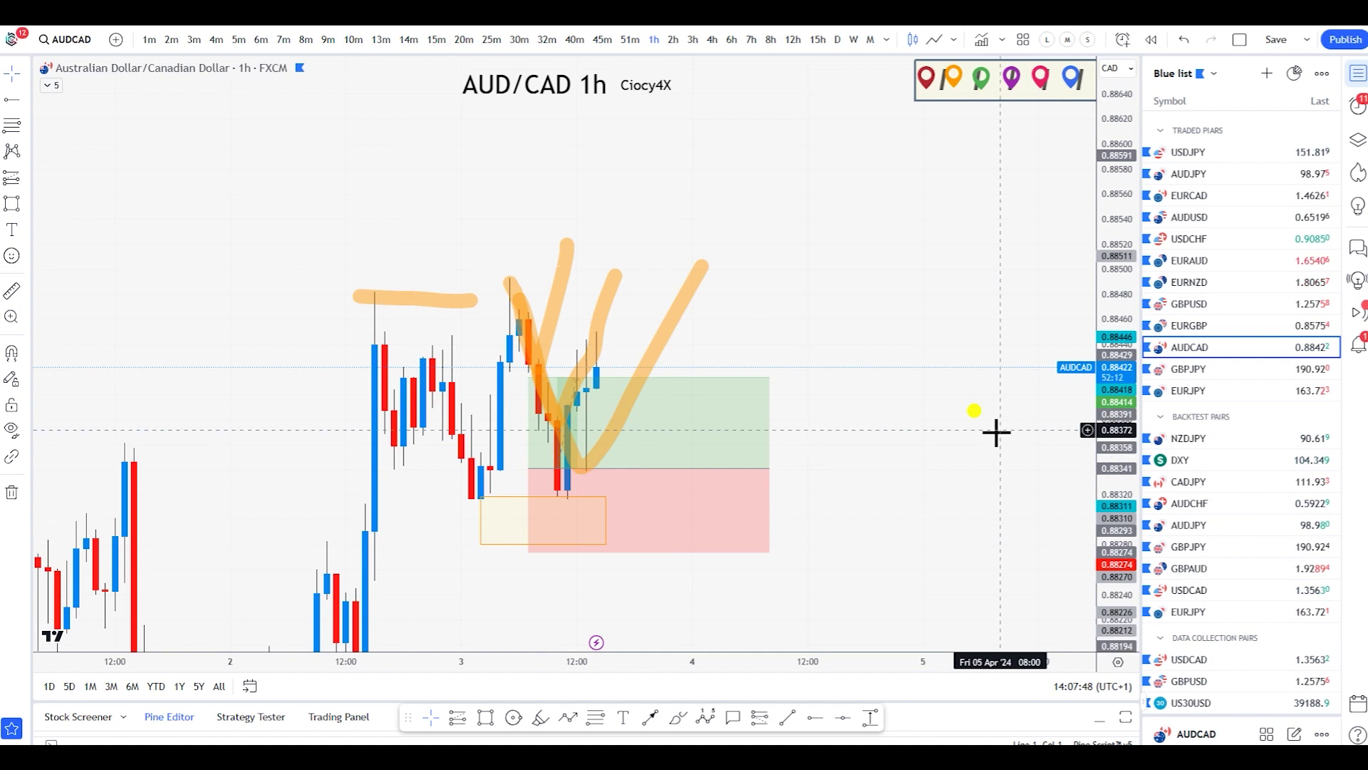
# - Extend the target far above the recent high and settle the entry near 0.88340
pyautogui.click(562, 399)
pyautogui.moveTo(553, 377); pyautogui.dragTo(553, 160)
pyautogui.click(431, 196)
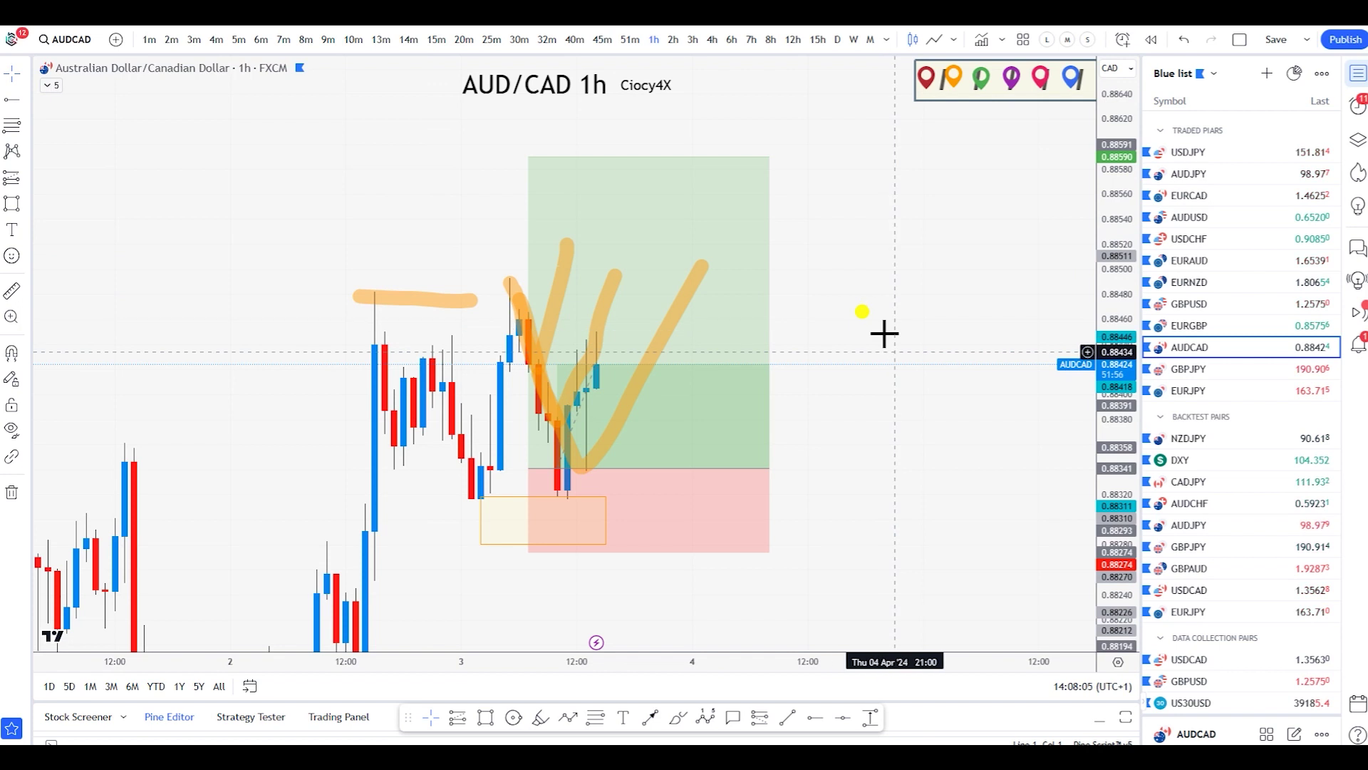
pyautogui.hscroll(3, 895, 358)
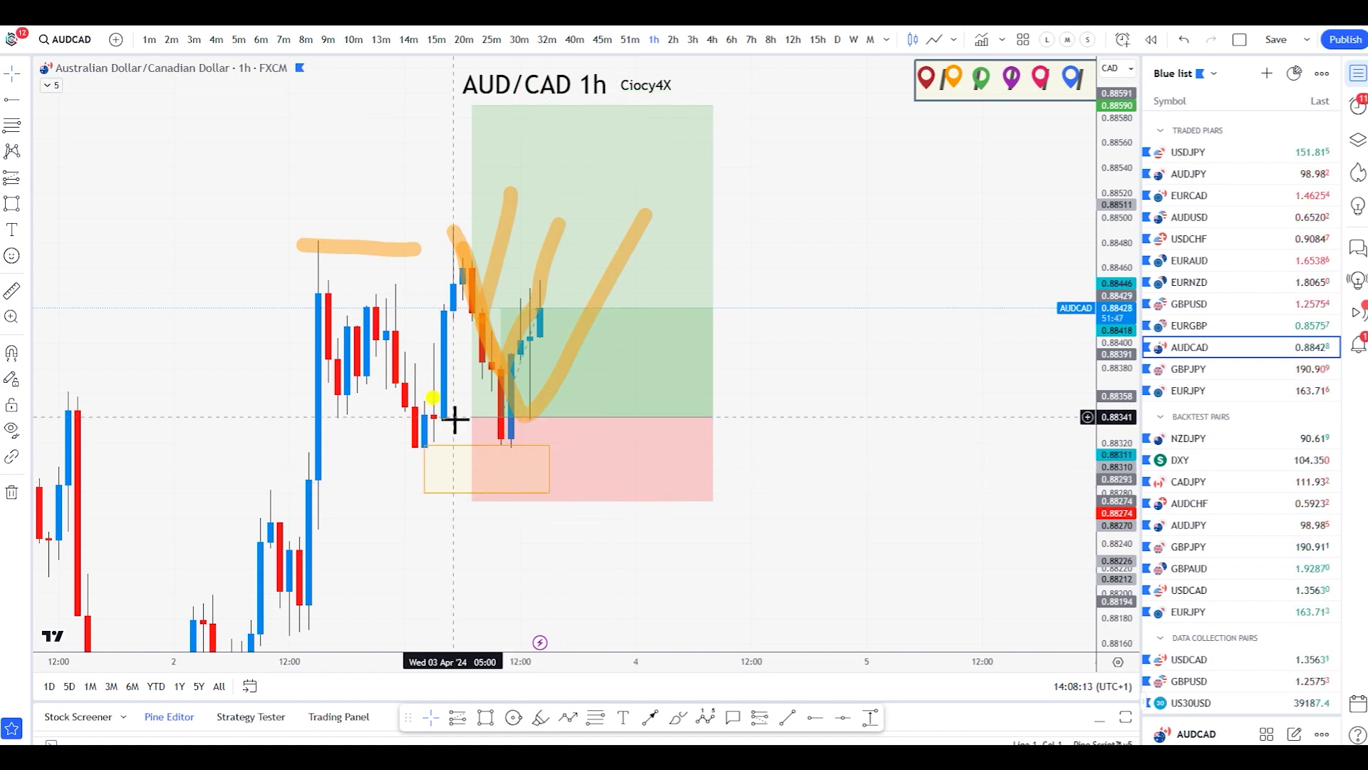
pyautogui.moveTo(472, 421)
pyautogui.mouseDown()
pyautogui.moveTo(477, 450)
pyautogui.moveTo(475, 422)
pyautogui.mouseUp()
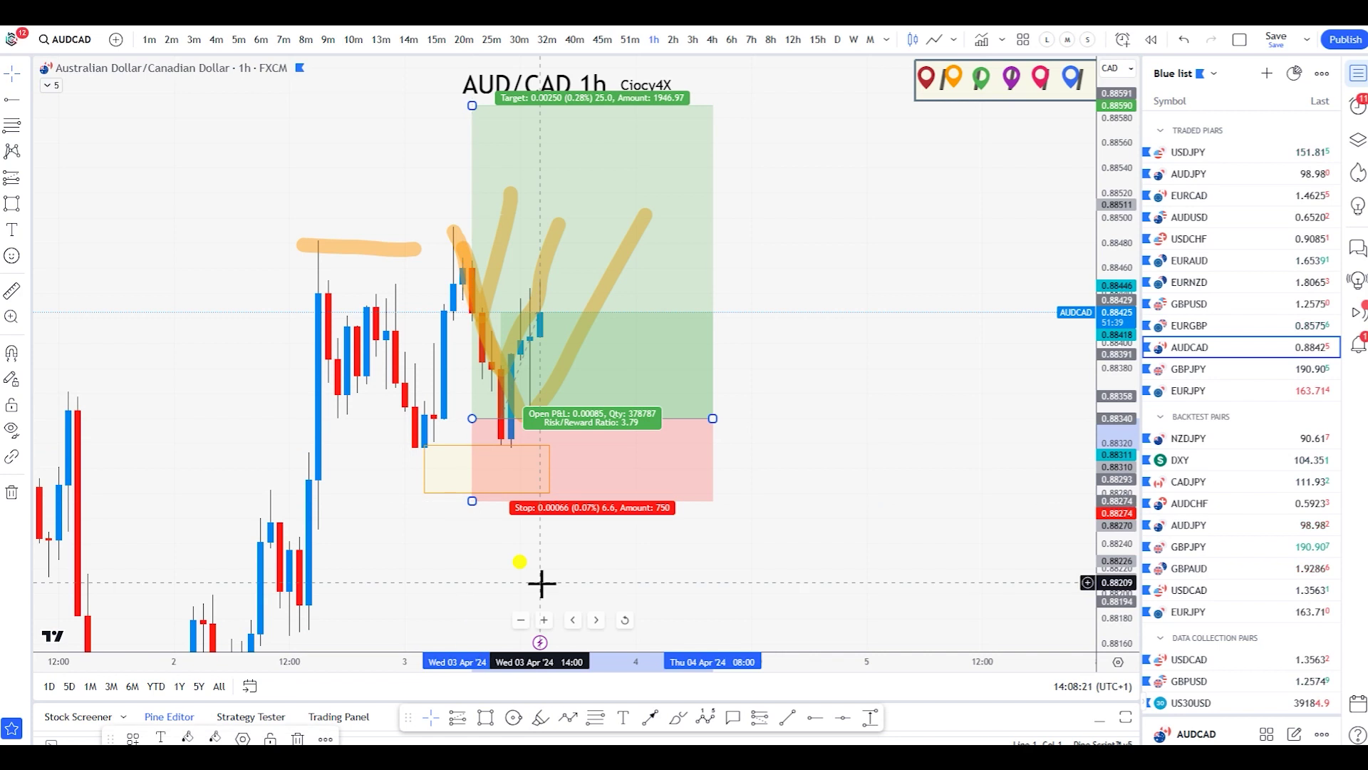
pyautogui.moveTo(790, 552); pyautogui.dragTo(729, 516)
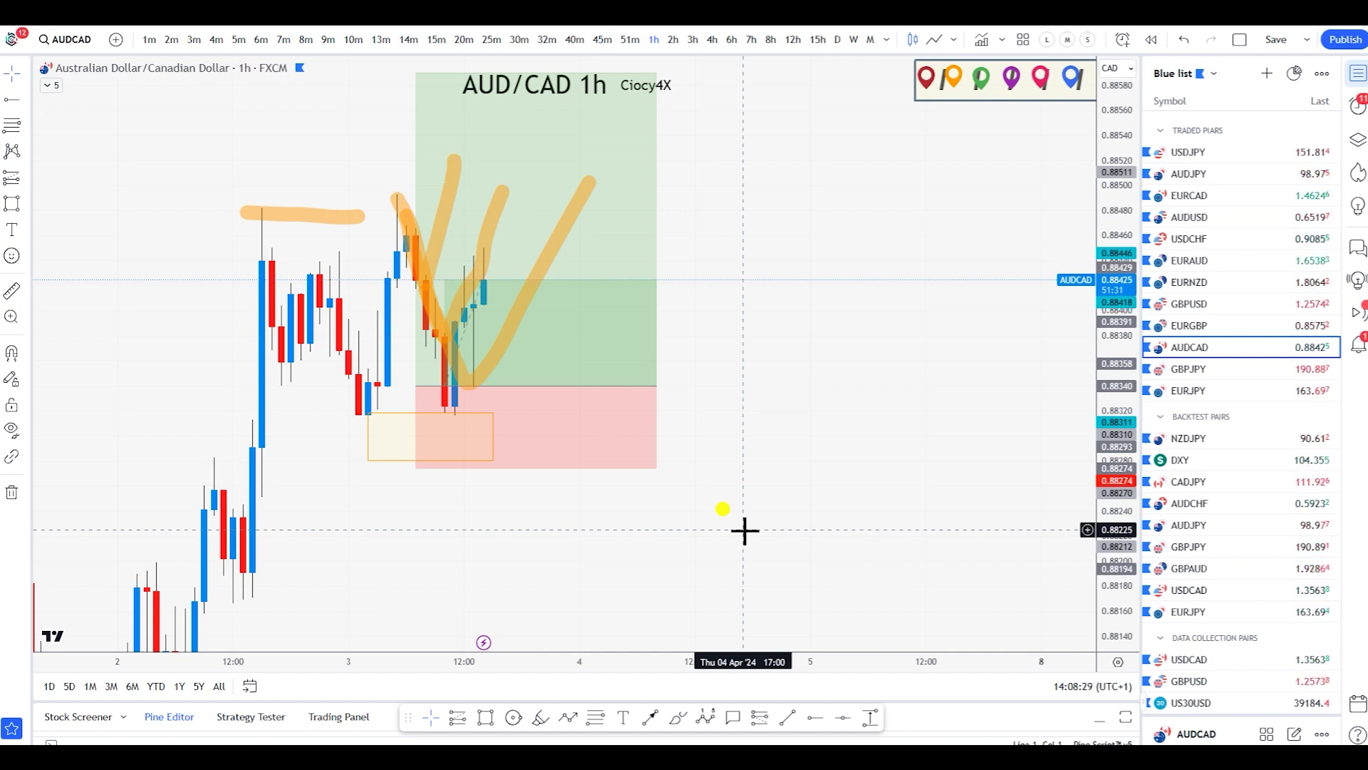
# - Sketch a blue path below the zone and lower the entry to about 0.8831
pyautogui.click(678, 716)
pyautogui.moveTo(466, 366)
pyautogui.mouseDown()
pyautogui.moveTo(503, 489)
pyautogui.moveTo(550, 488)
pyautogui.moveTo(560, 455)
pyautogui.mouseUp()
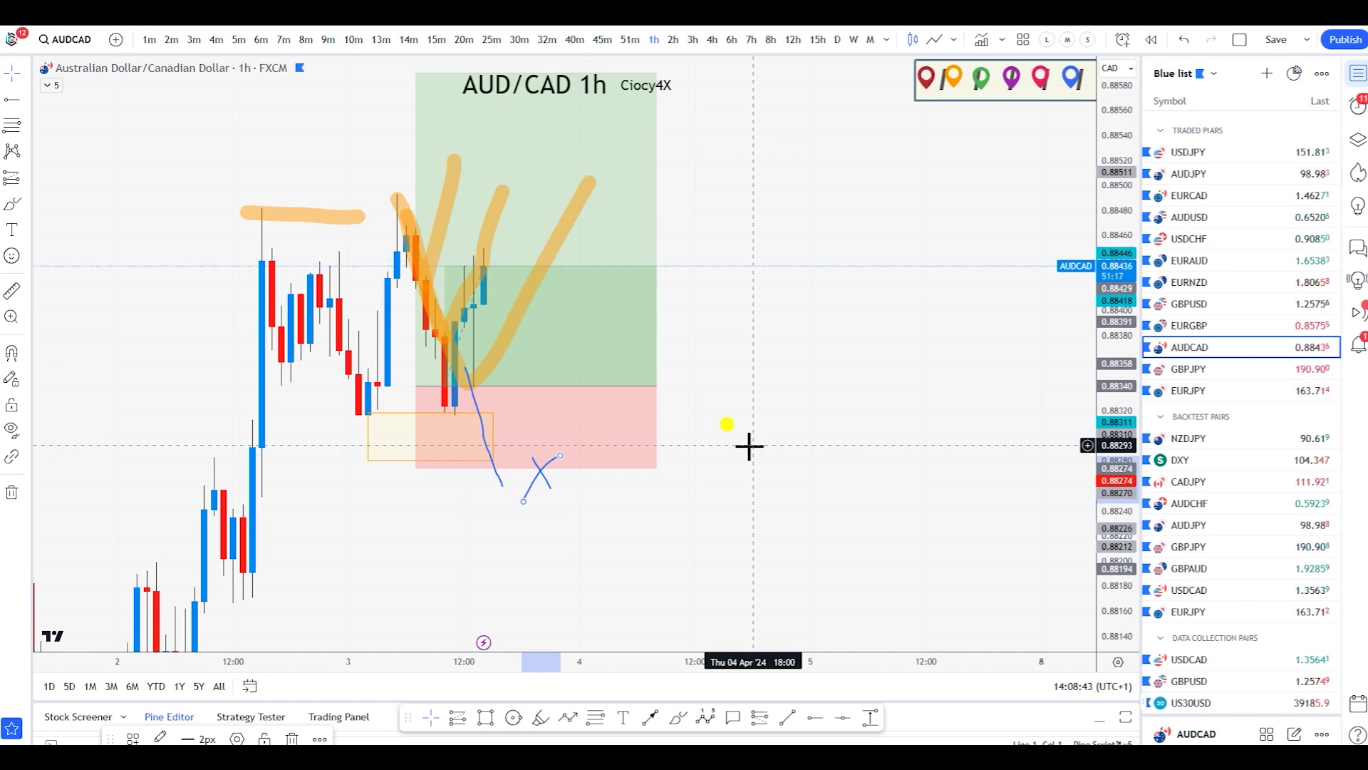
pyautogui.click(748, 448)
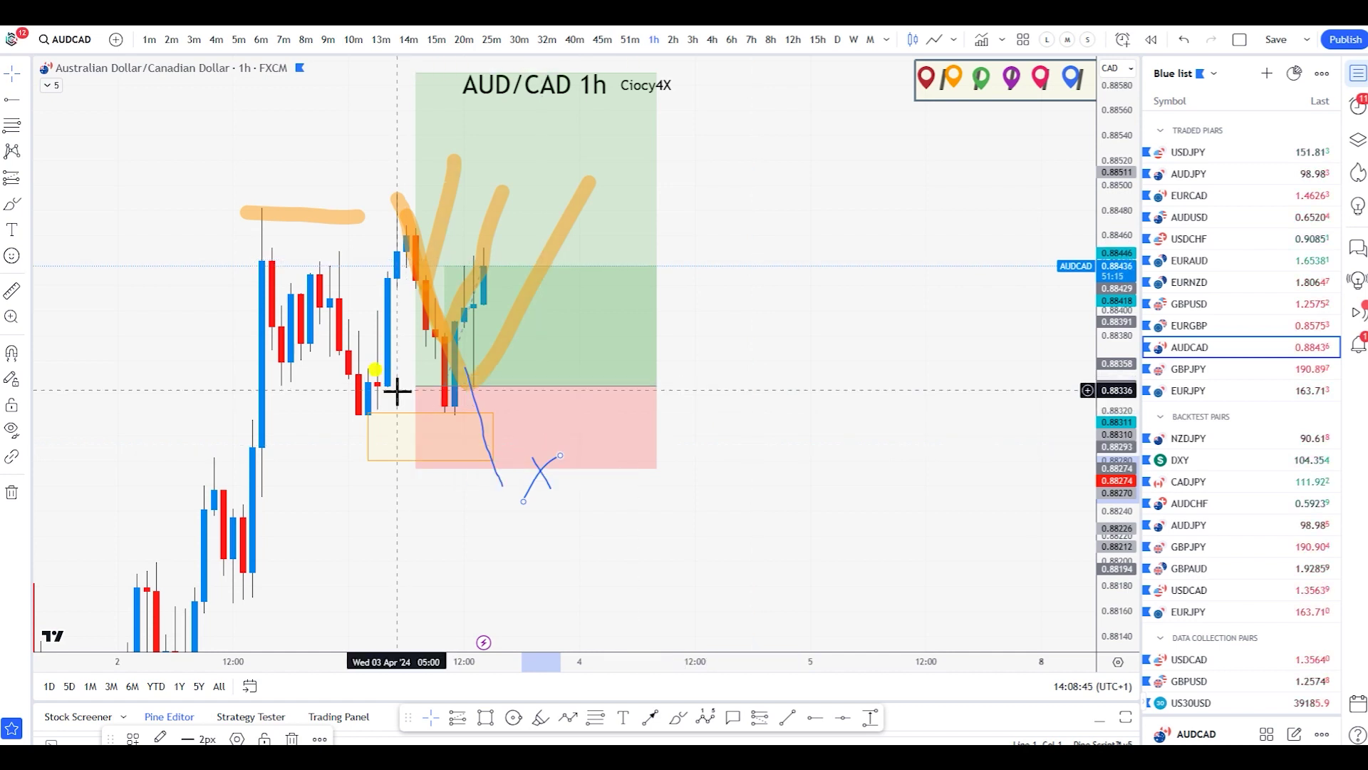
pyautogui.moveTo(414, 388)
pyautogui.mouseDown()
pyautogui.moveTo(416, 412)
pyautogui.moveTo(434, 418)
pyautogui.mouseUp()
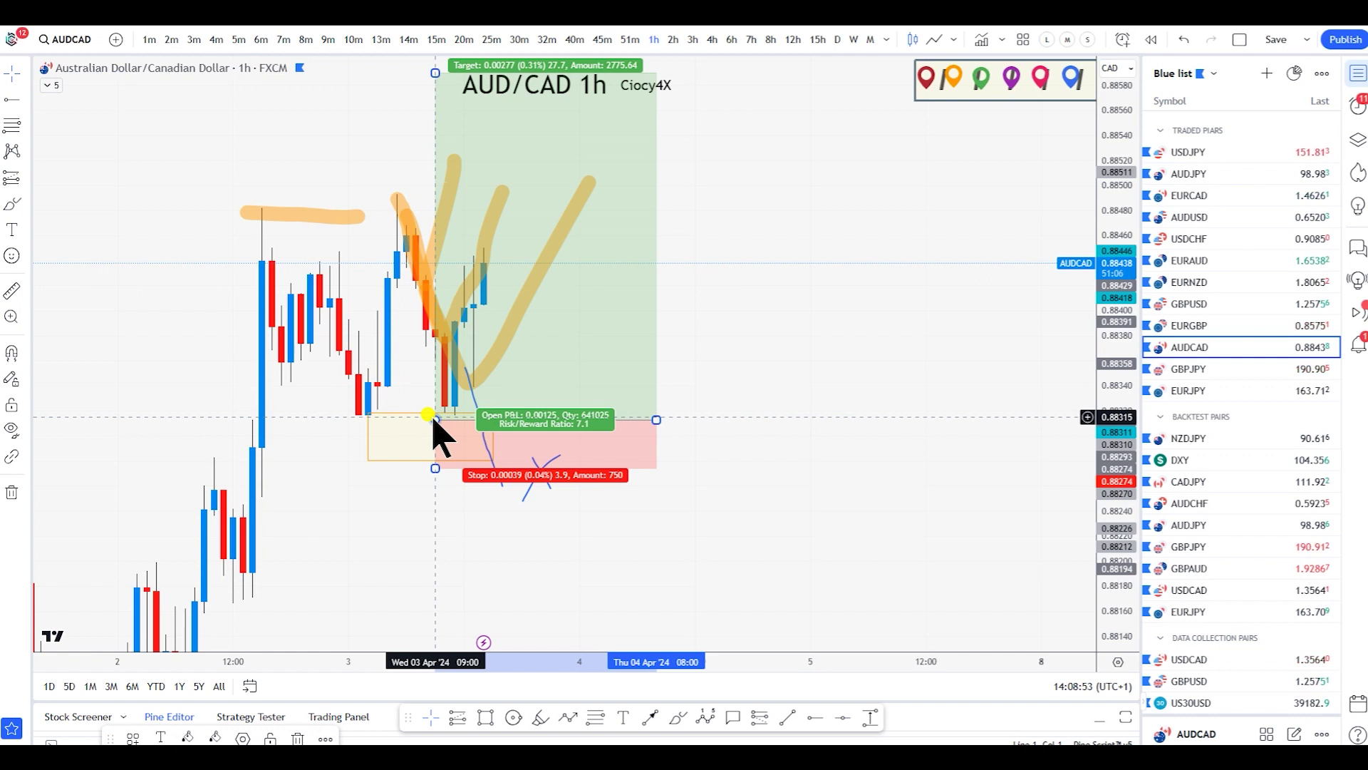
# - Move the long position's entry back up near 0.88338, giving about 3.94 risk/reward
pyautogui.moveTo(434, 419); pyautogui.dragTo(416, 389)
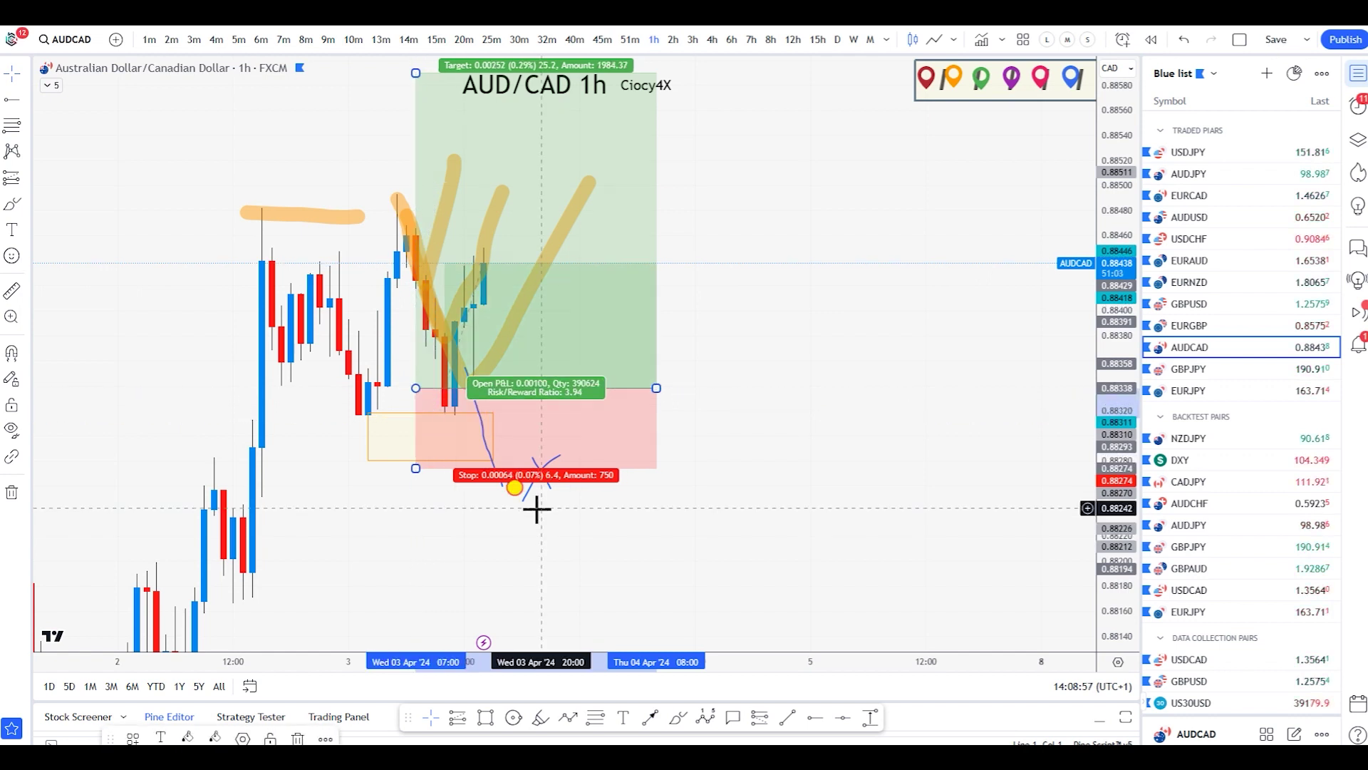
pyautogui.click(536, 508)
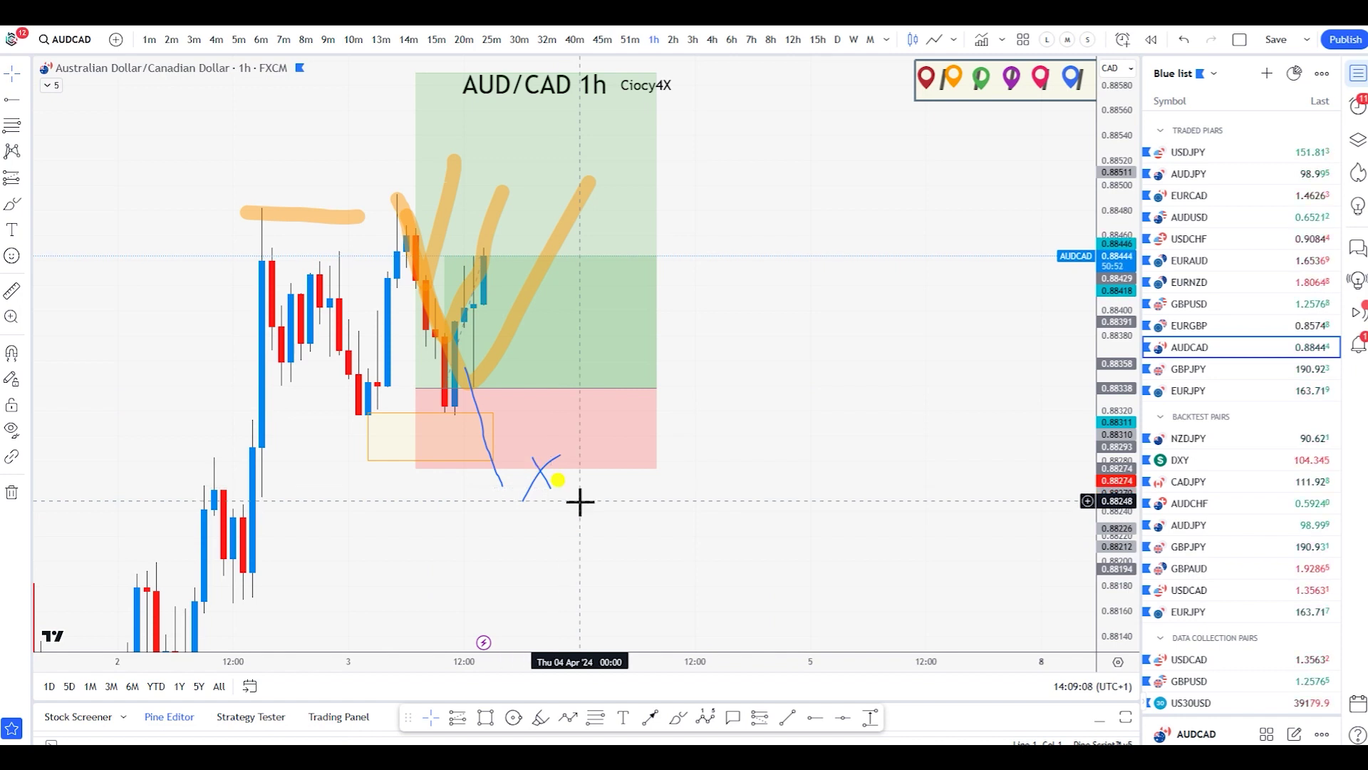
pyautogui.scroll(-1, 841, 495)
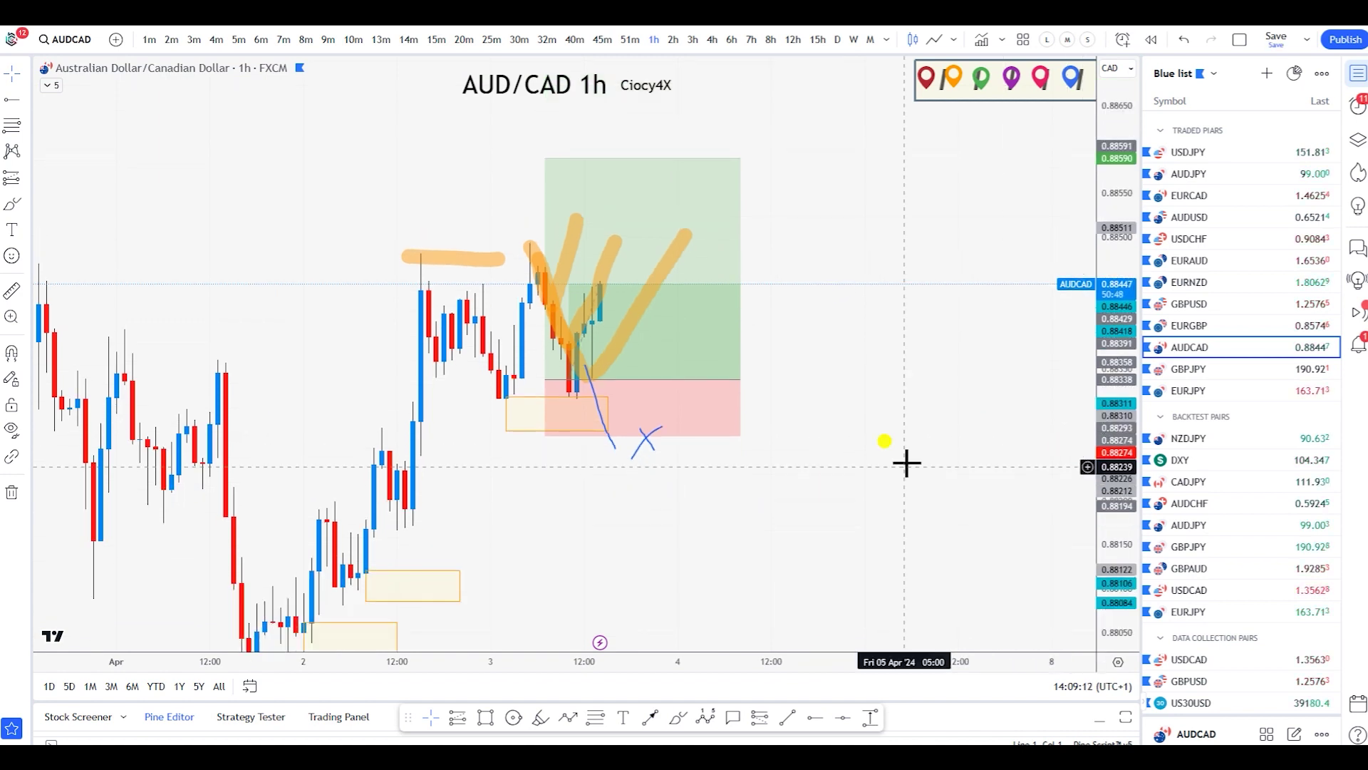
pyautogui.scroll(-1, 880, 510)
pyautogui.moveTo(815, 558); pyautogui.dragTo(779, 518)
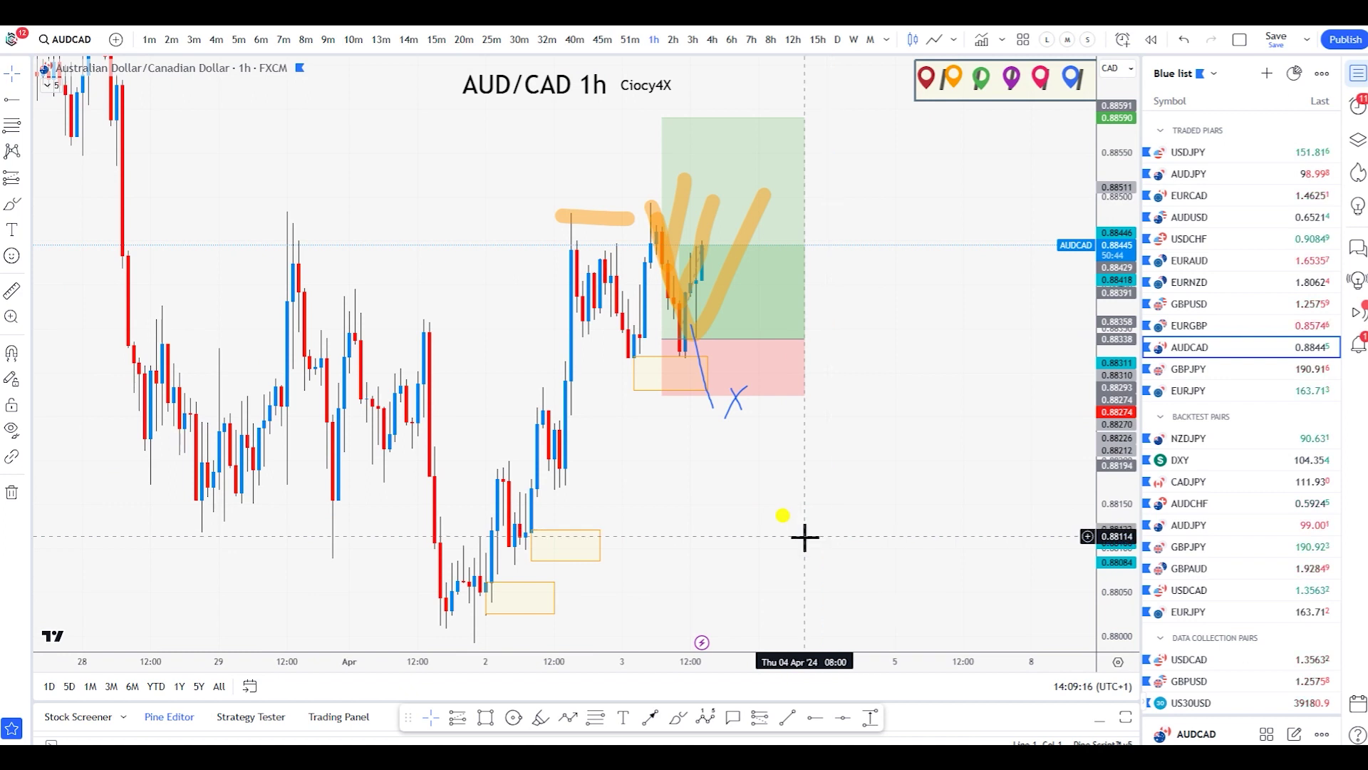
pyautogui.moveTo(799, 522); pyautogui.dragTo(762, 492)
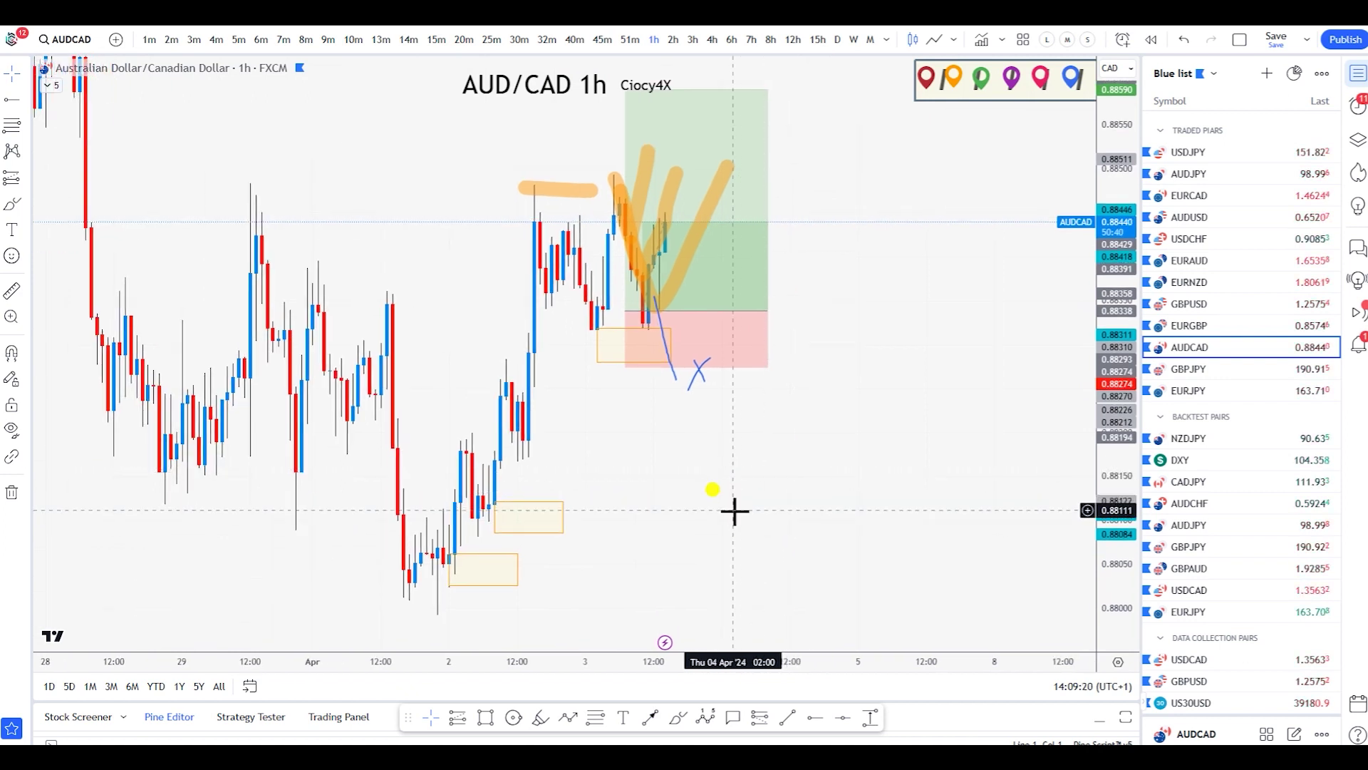
pyautogui.scroll(1, 733, 510)
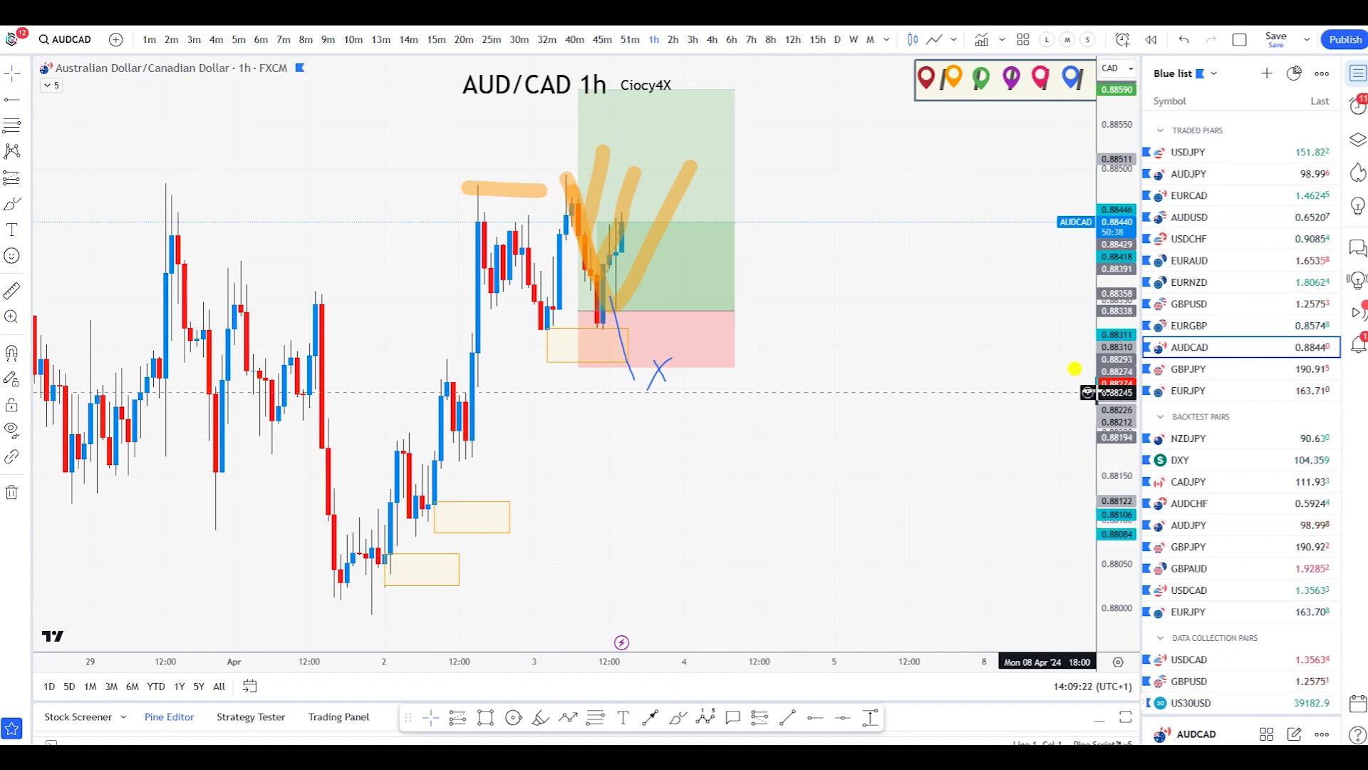
pyautogui.scroll(-2, 1008, 473)
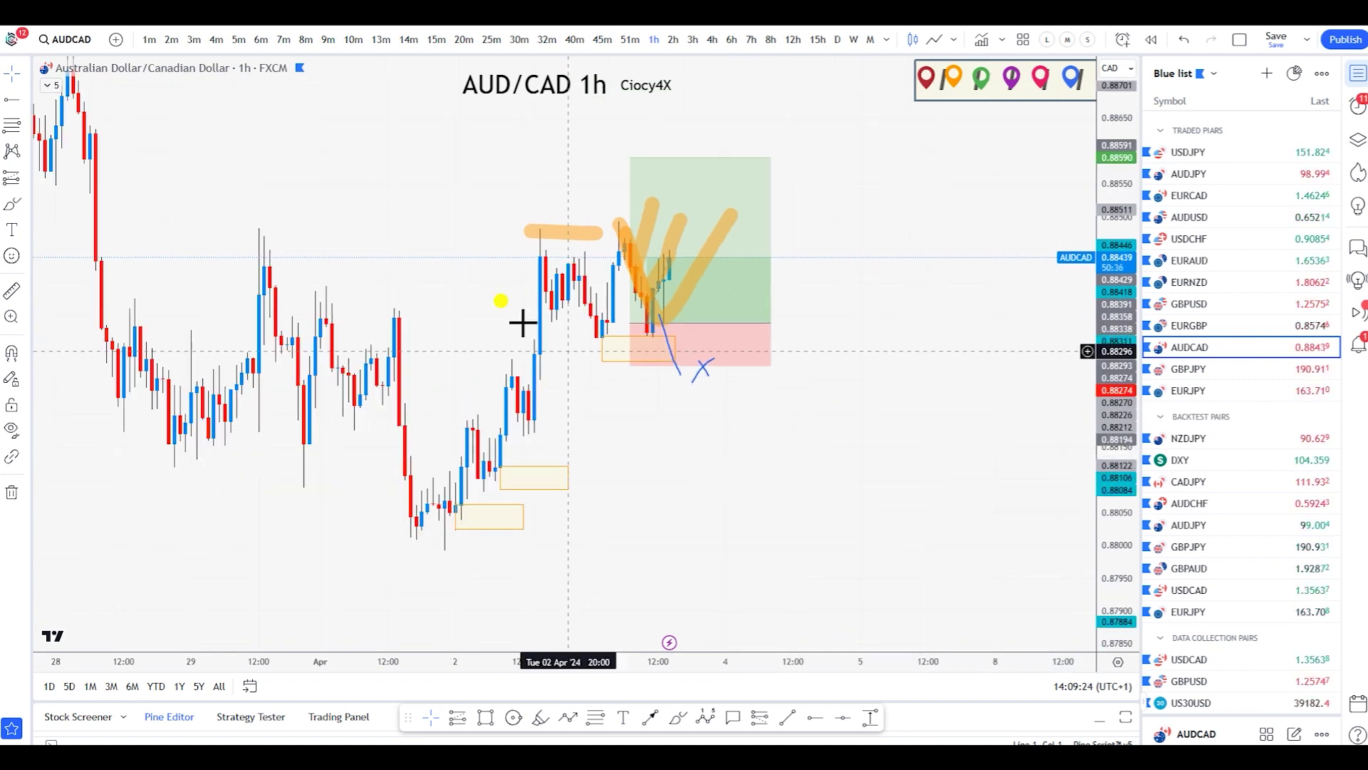
pyautogui.moveTo(489, 345); pyautogui.dragTo(486, 391)
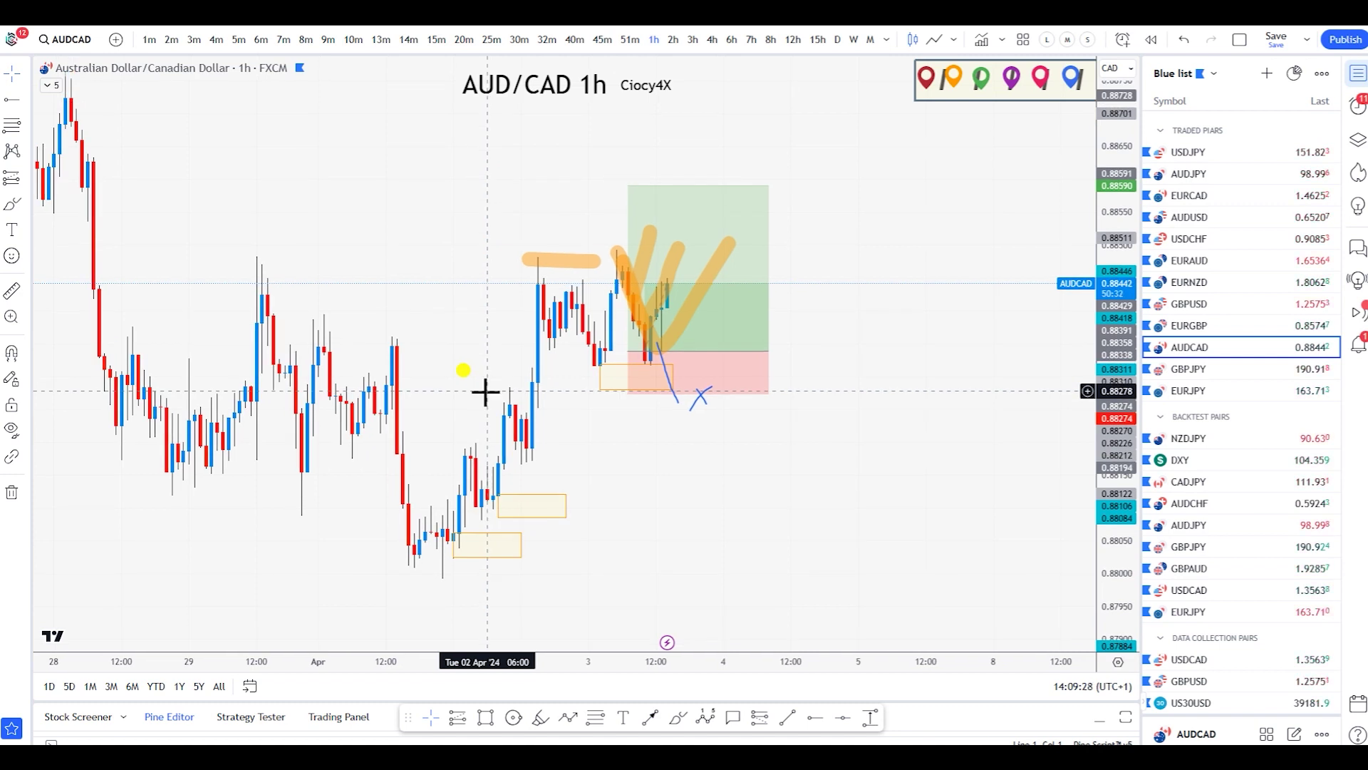
pyautogui.scroll(1, 703, 458)
pyautogui.moveTo(702, 458); pyautogui.dragTo(446, 487)
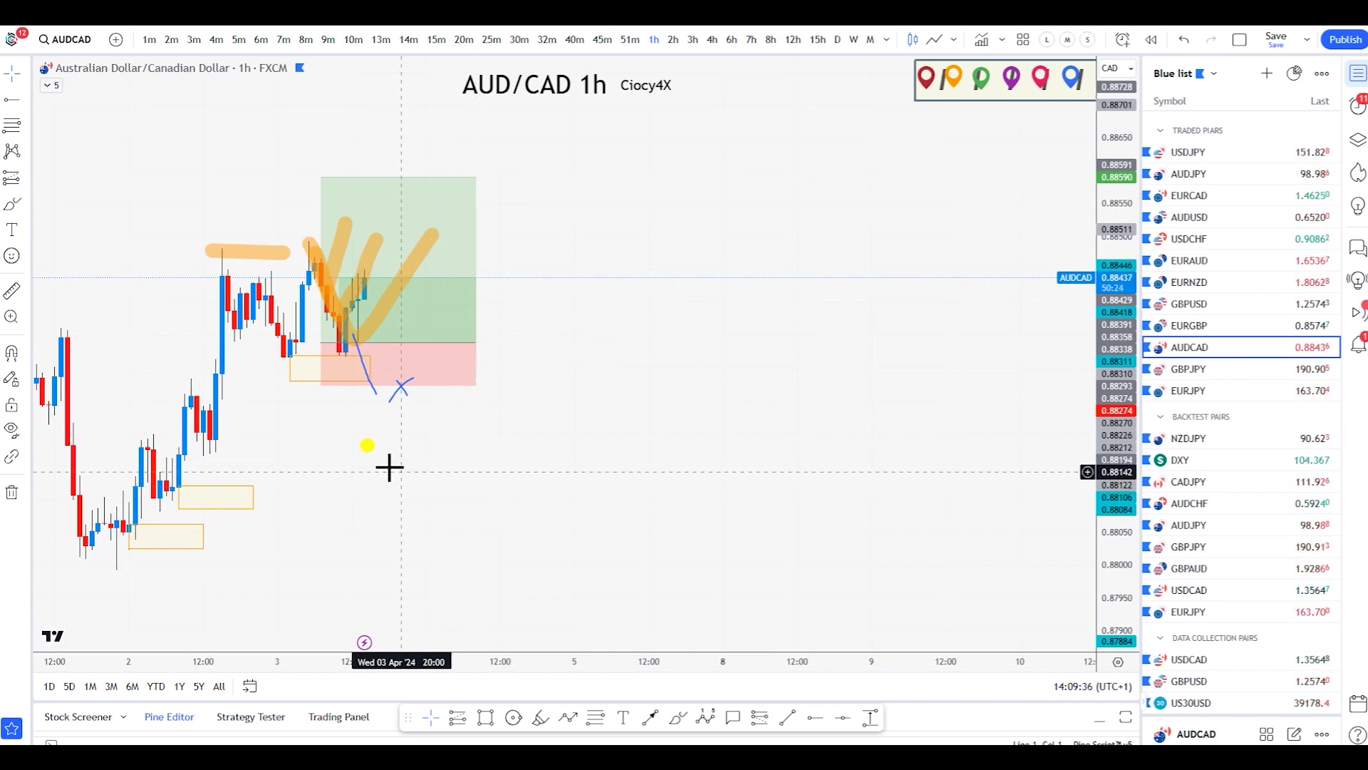
# - Widen the small orange zone near the recent candles to the left
pyautogui.moveTo(290, 368); pyautogui.dragTo(274, 368)
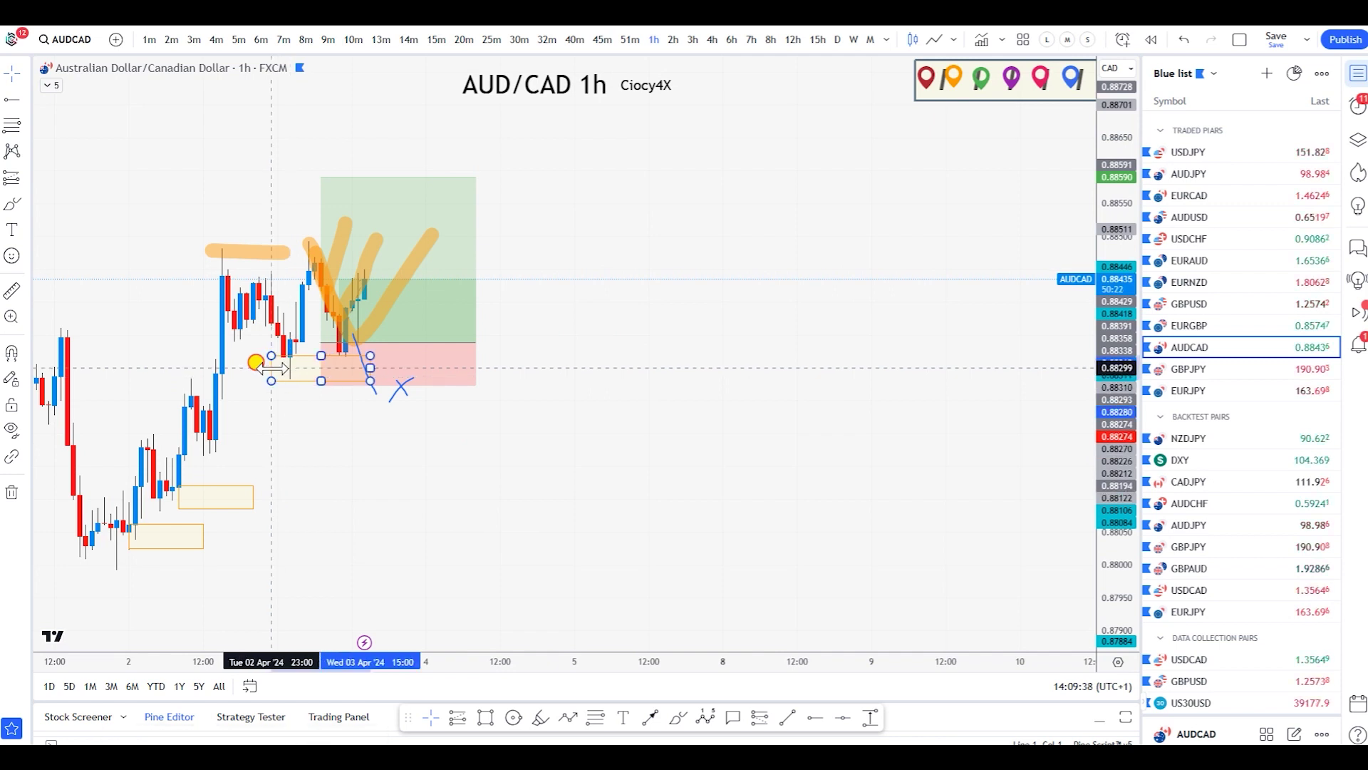
pyautogui.click(299, 474)
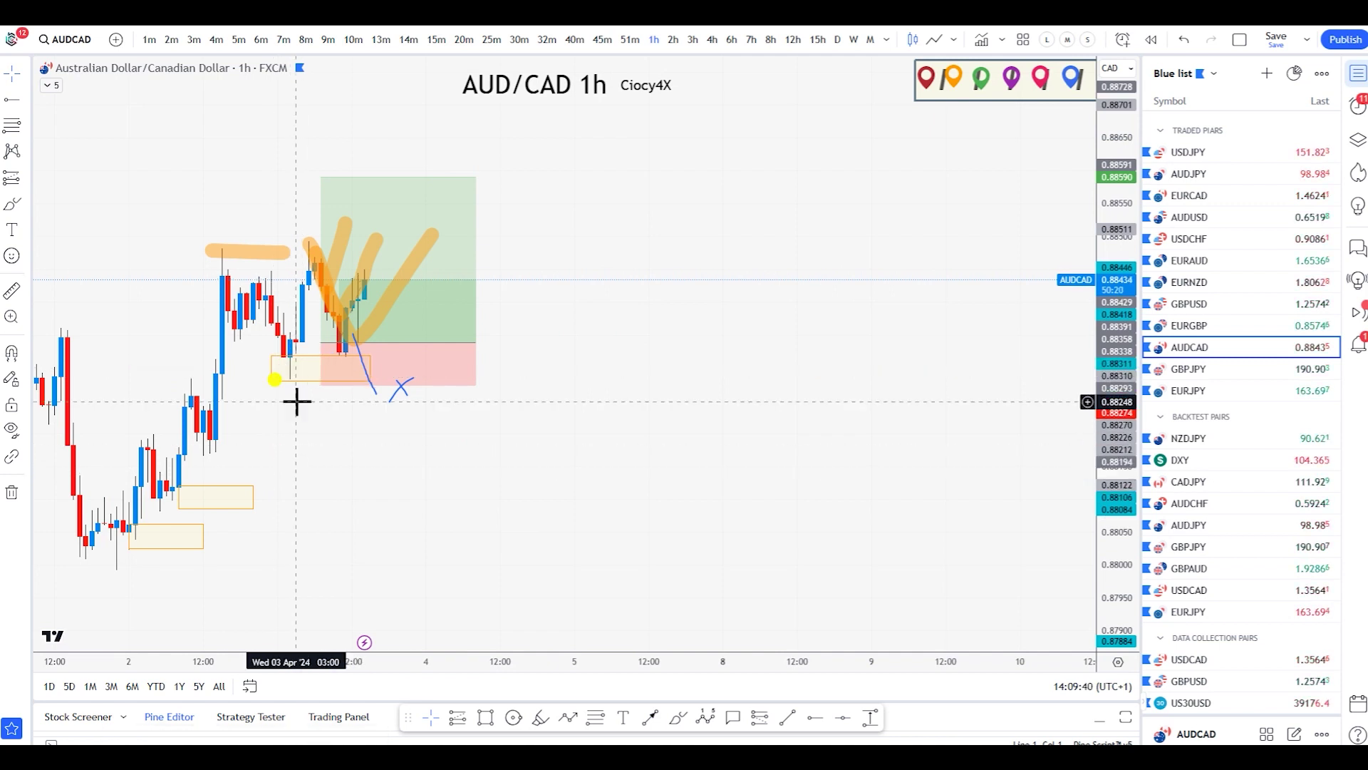
pyautogui.click(145, 544)
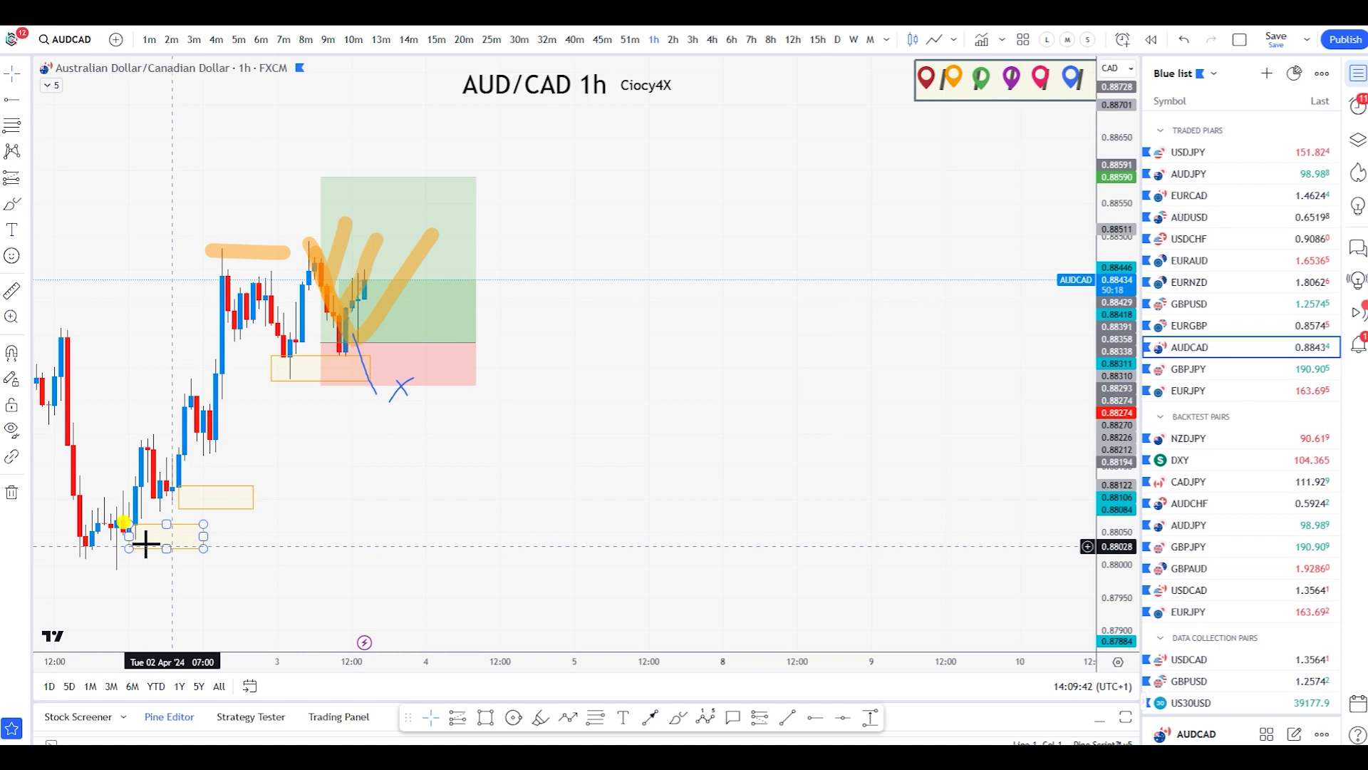
pyautogui.click(323, 543)
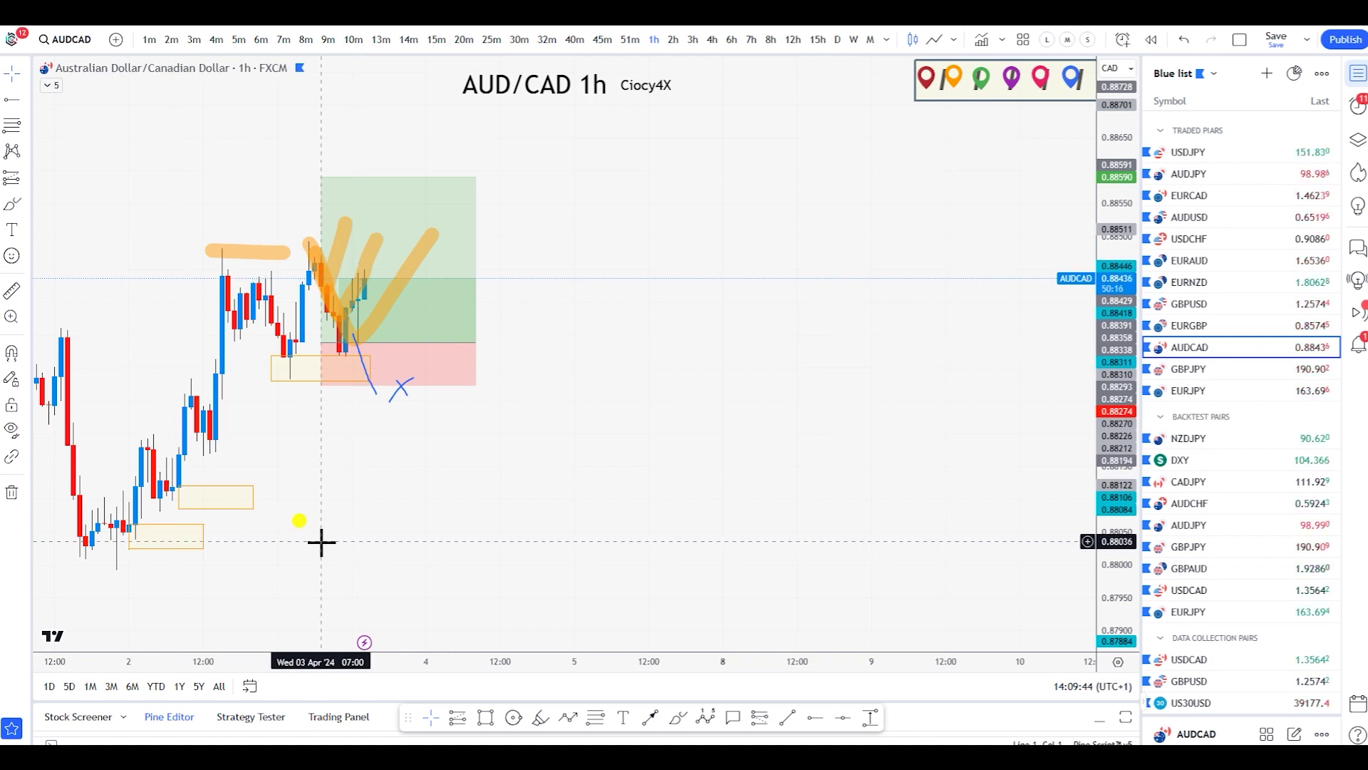
# - Place an empty text label to the right of the long position
pyautogui.click(286, 381)
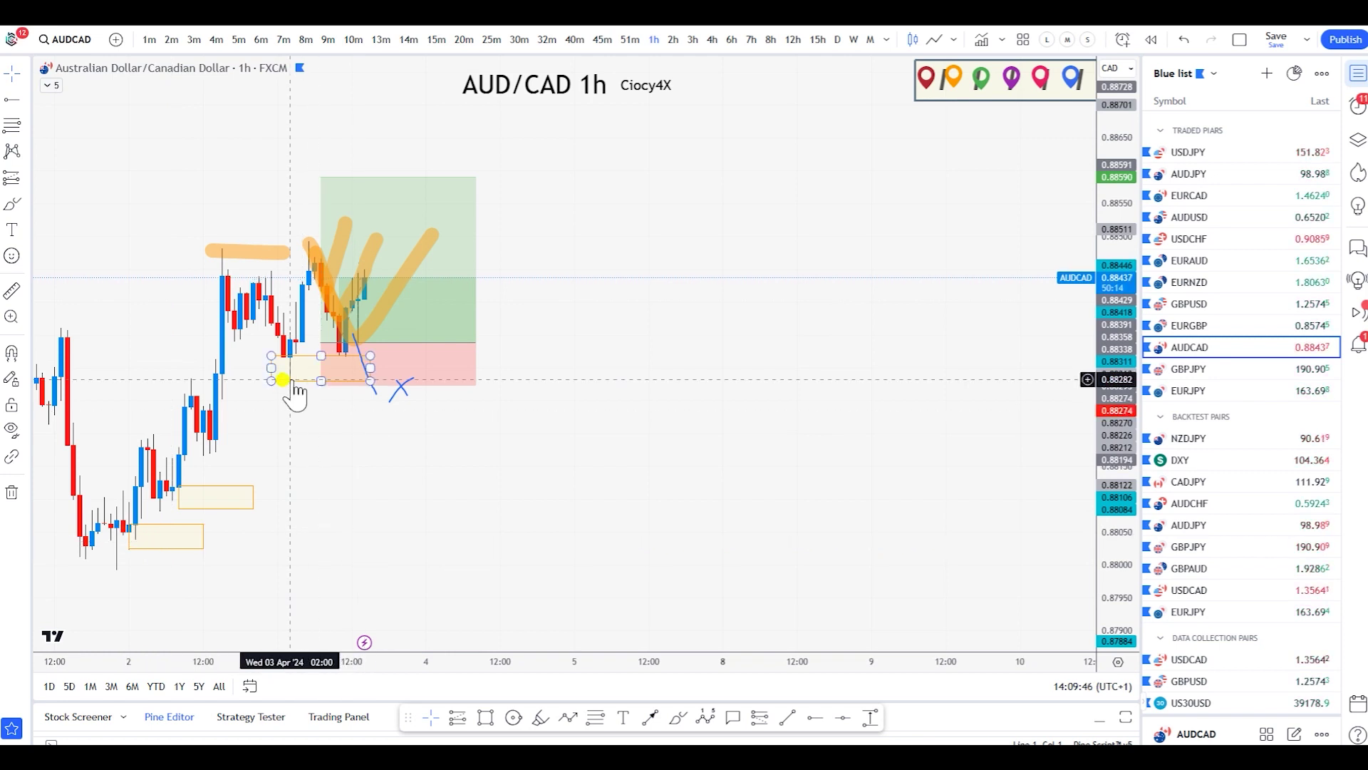
pyautogui.click(627, 576)
pyautogui.click(624, 716)
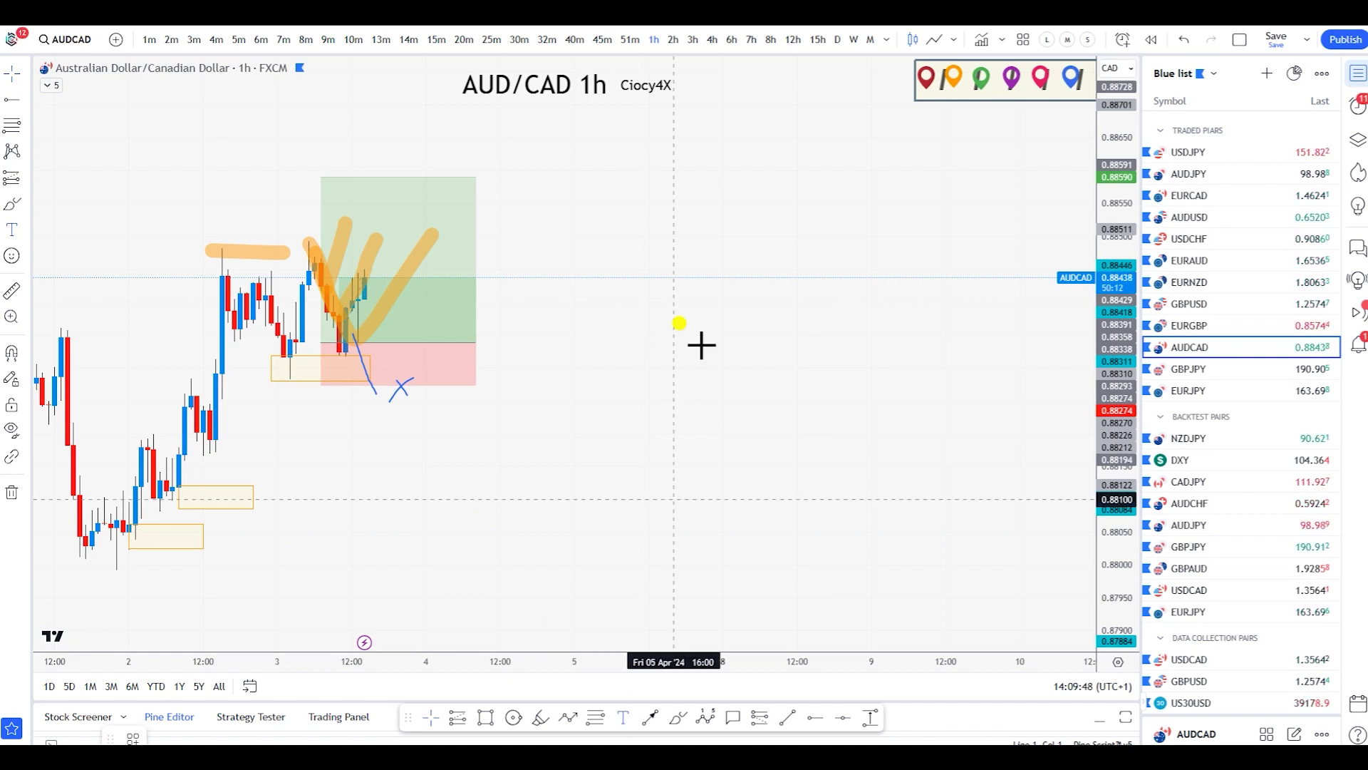
pyautogui.click(656, 249)
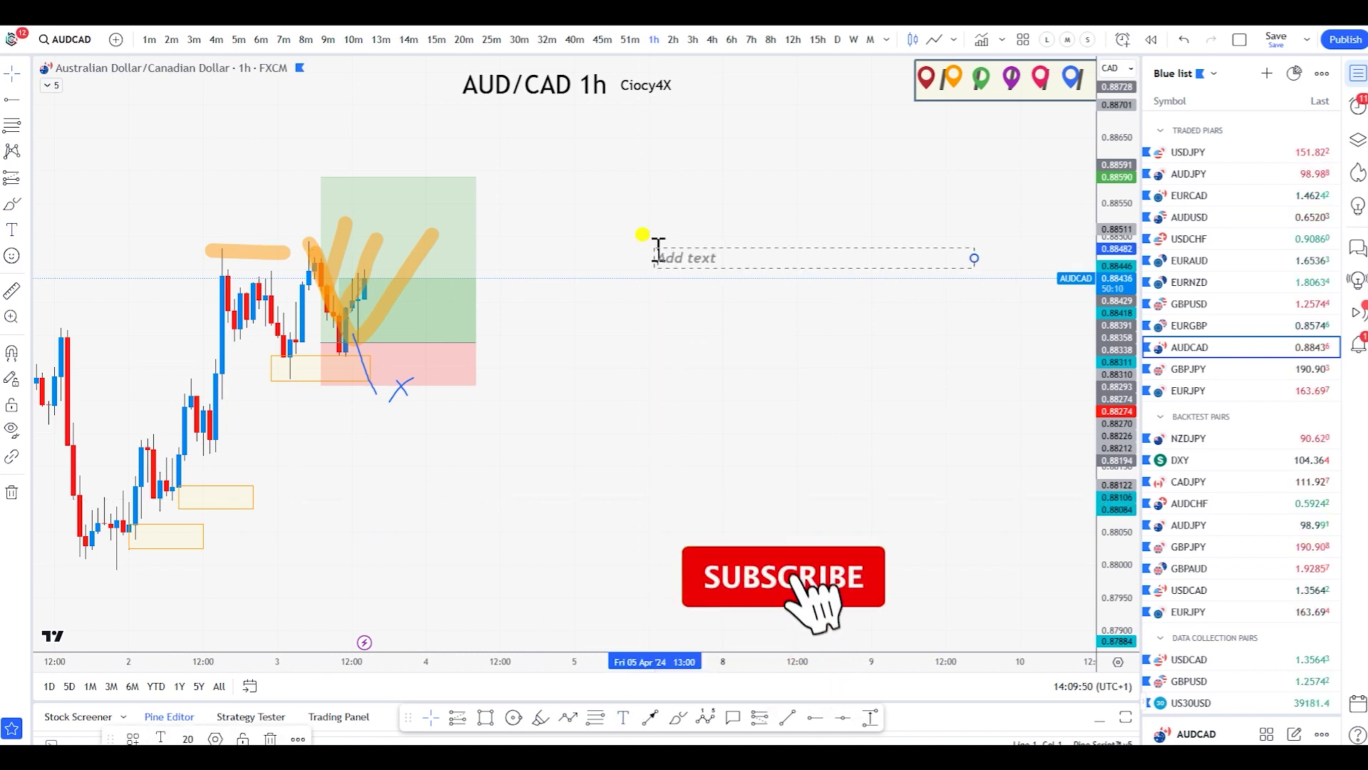
# - Write 'Low win rate if you trade extreme!' and move the note above the setup
pyautogui.write('Low win r')
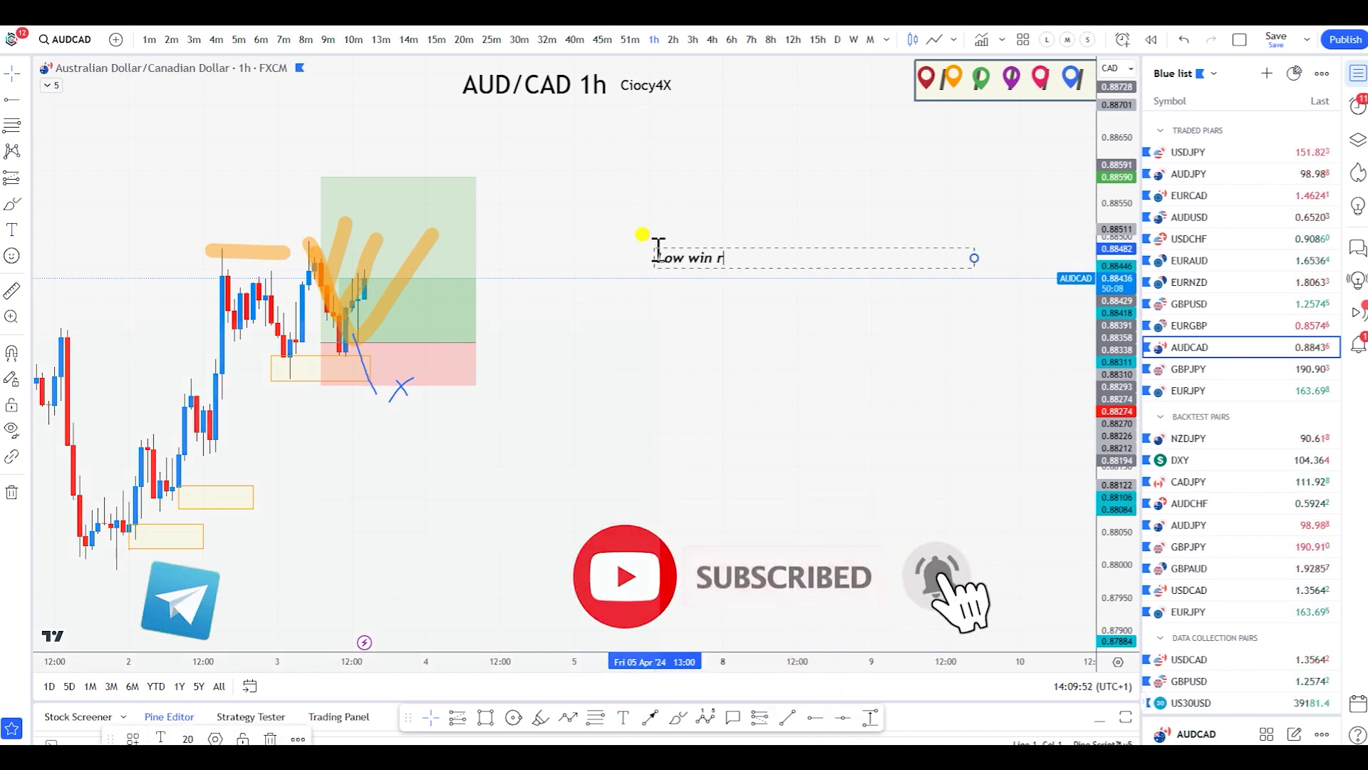
pyautogui.write('ate if you trade extr')
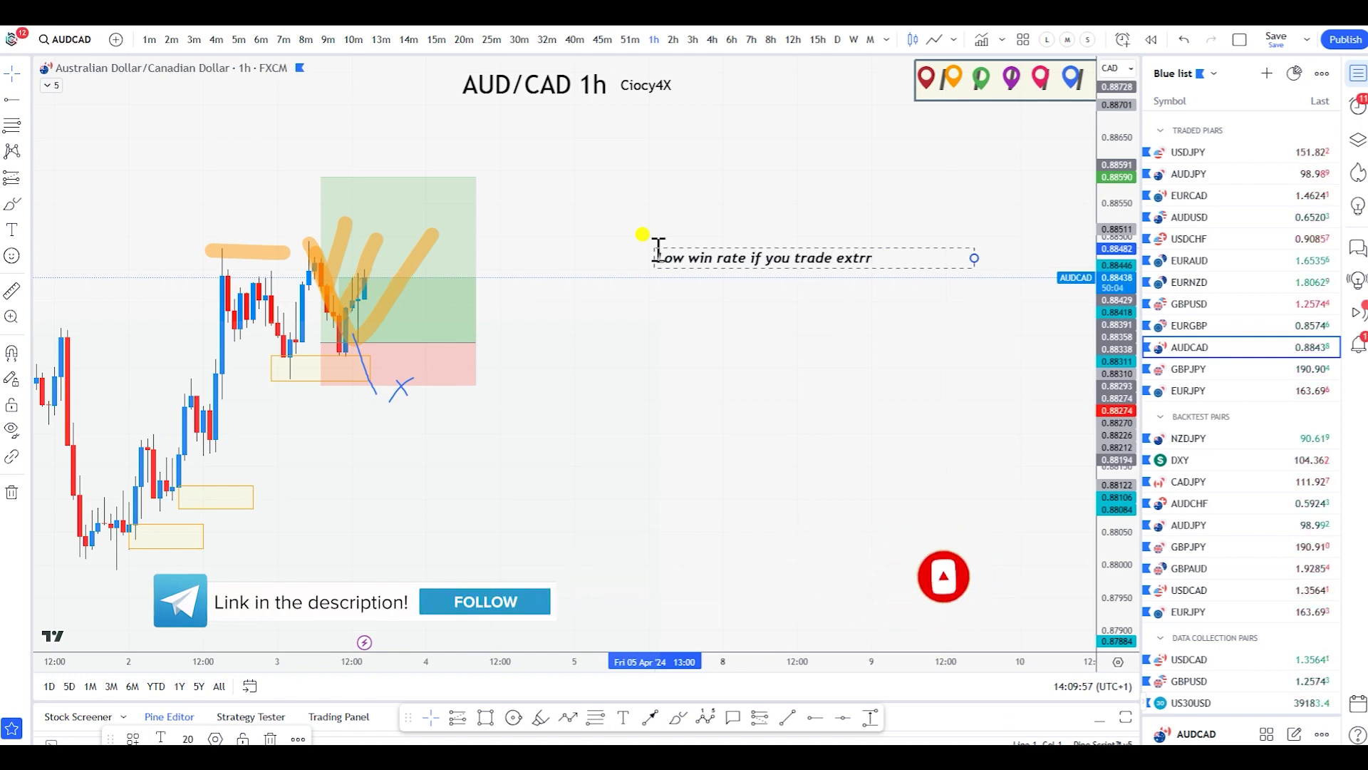
pyautogui.write('eme')
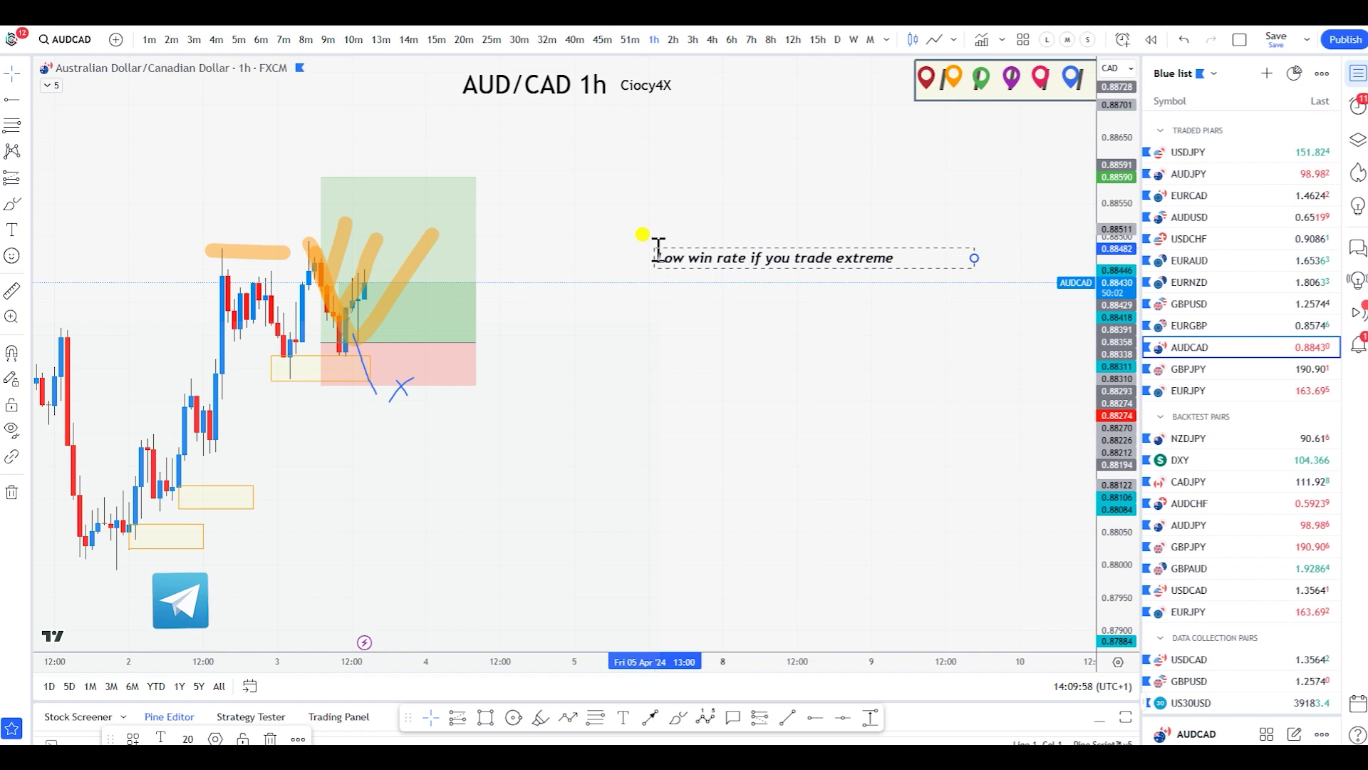
pyautogui.write('!')
pyautogui.click(840, 339)
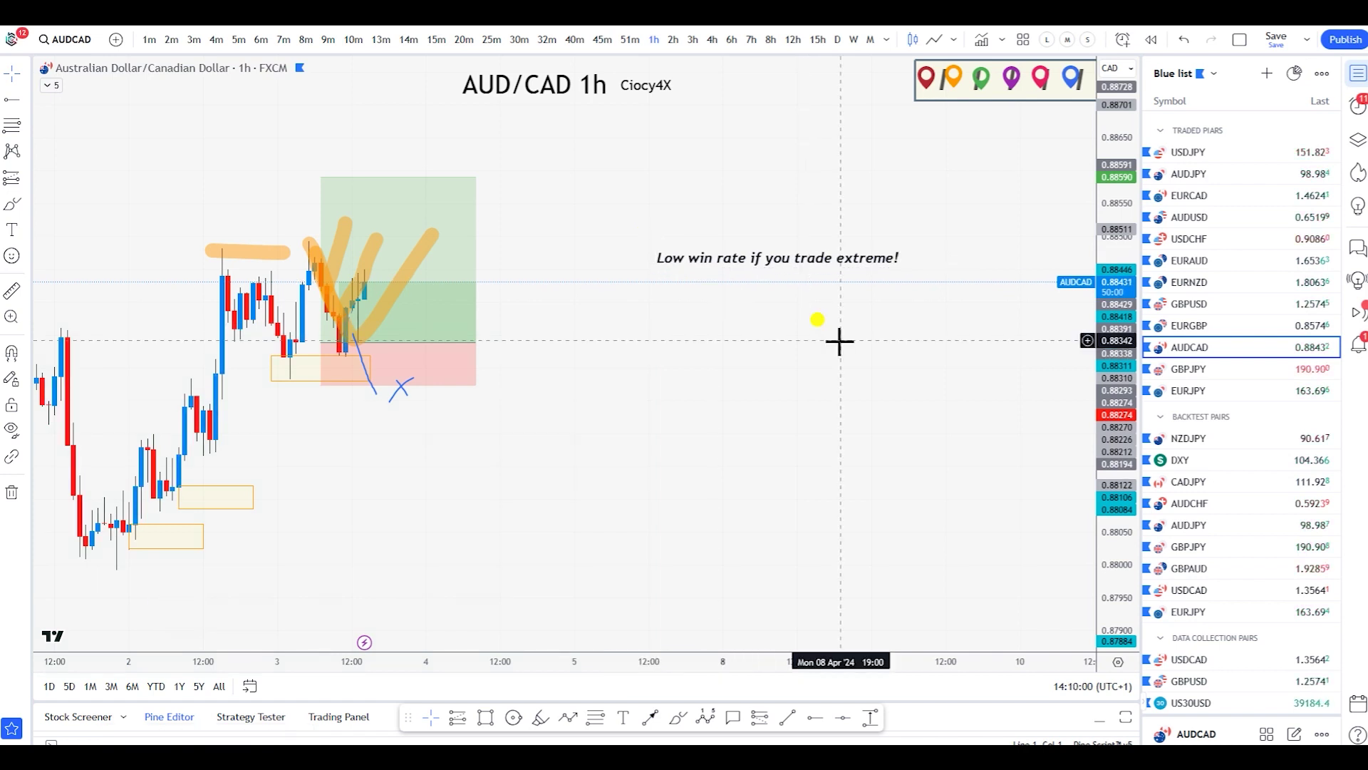
pyautogui.moveTo(805, 274); pyautogui.dragTo(750, 179)
pyautogui.click(268, 371)
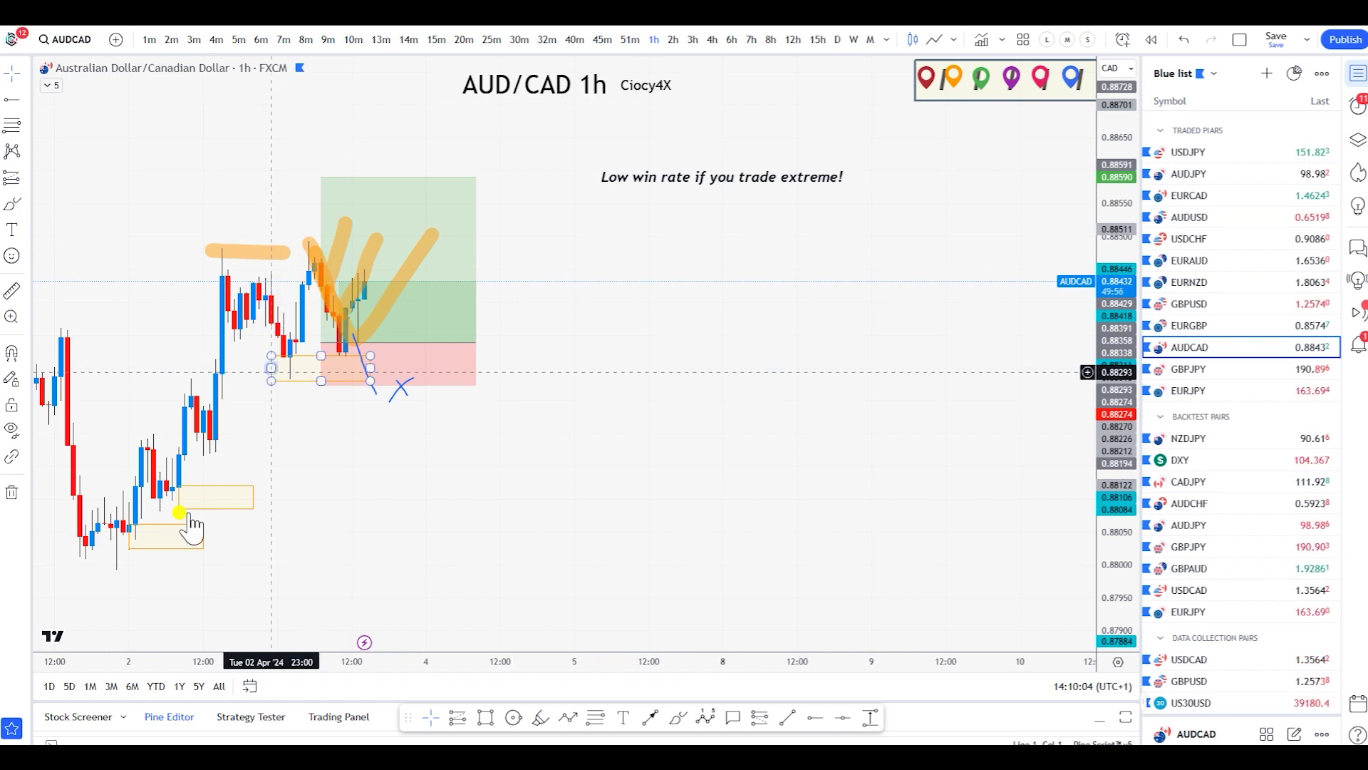
pyautogui.click(337, 522)
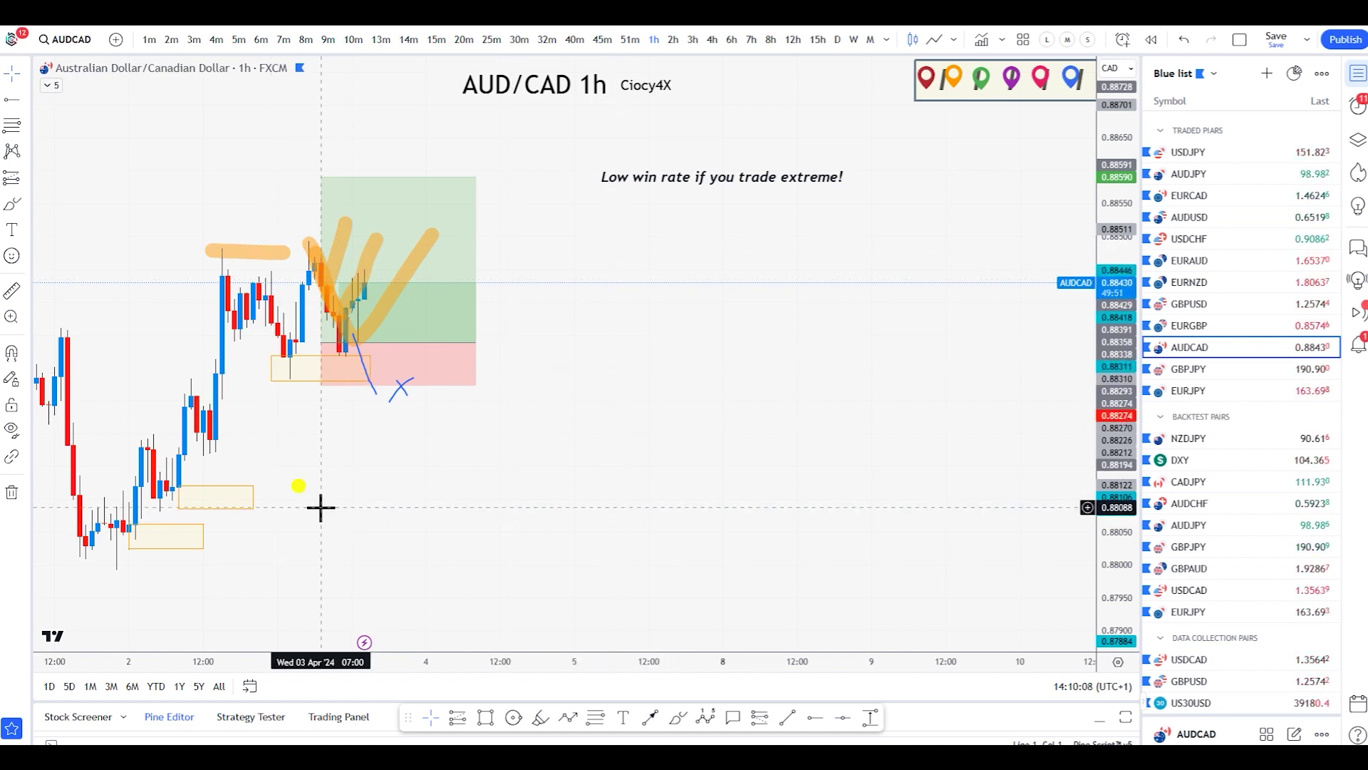
pyautogui.click(151, 541)
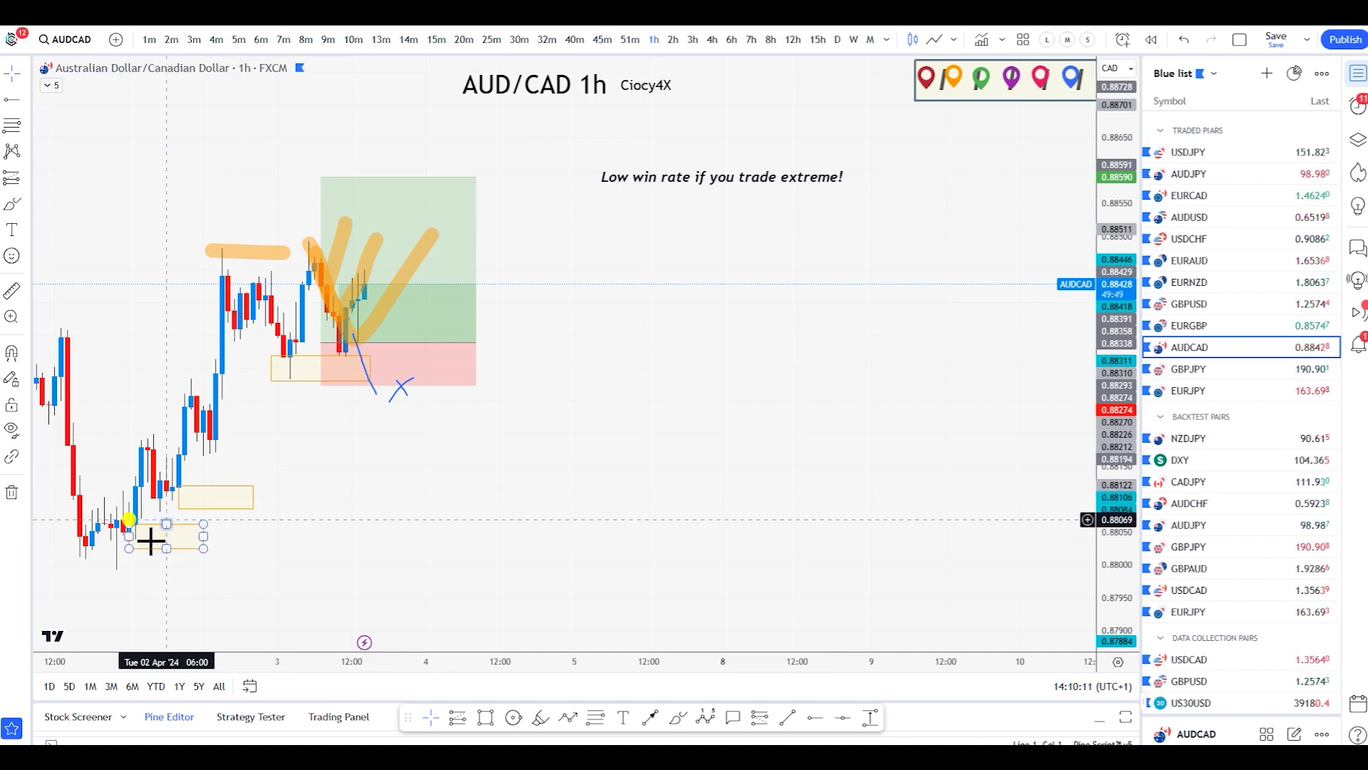
pyautogui.click(295, 367)
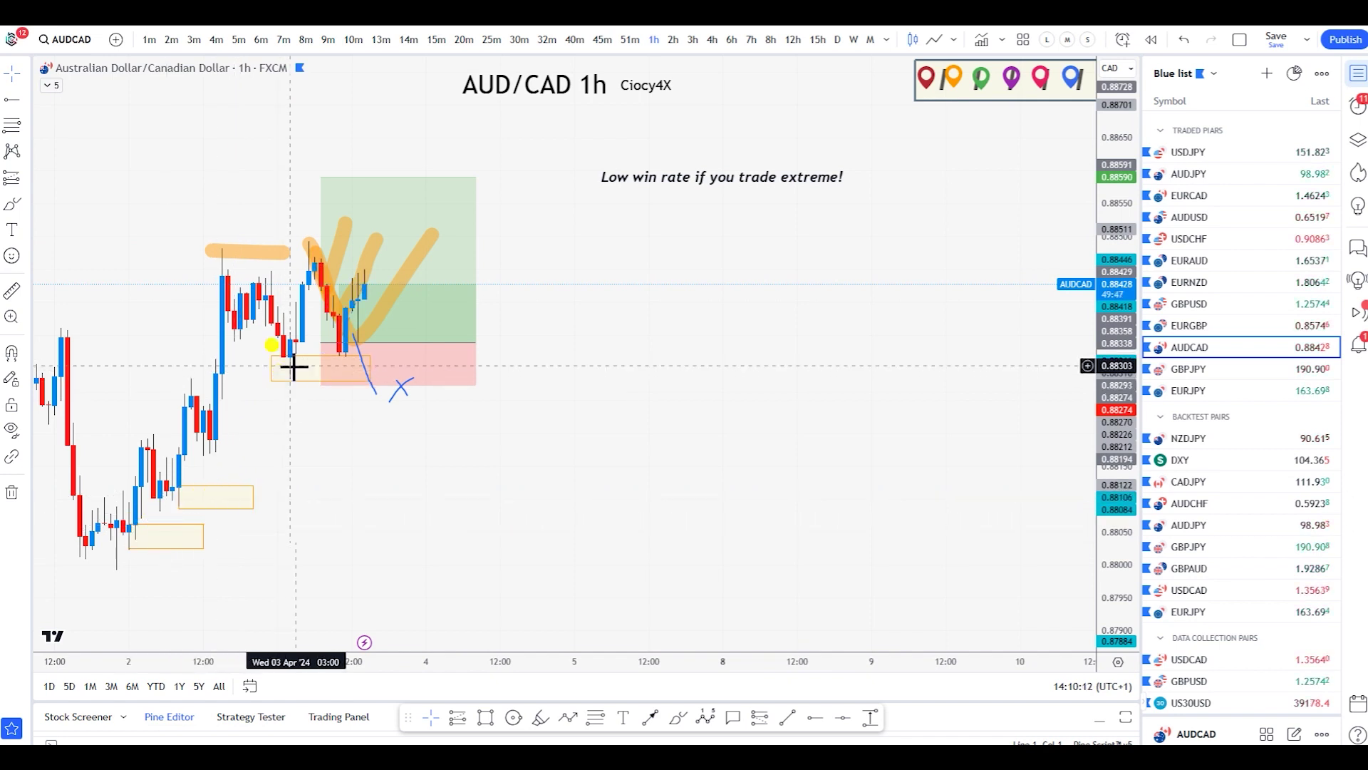
pyautogui.click(160, 554)
pyautogui.scroll(-1, 404, 485)
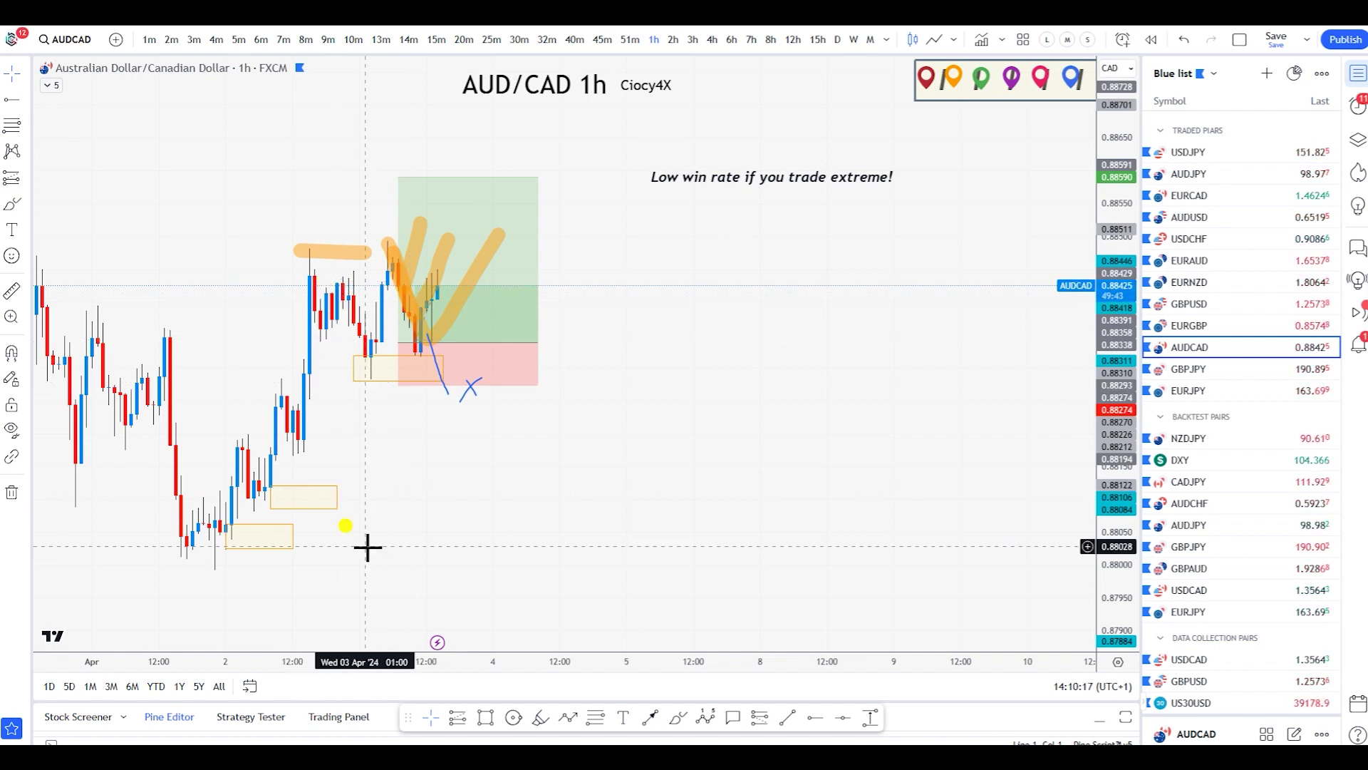
pyautogui.scroll(1, 367, 547)
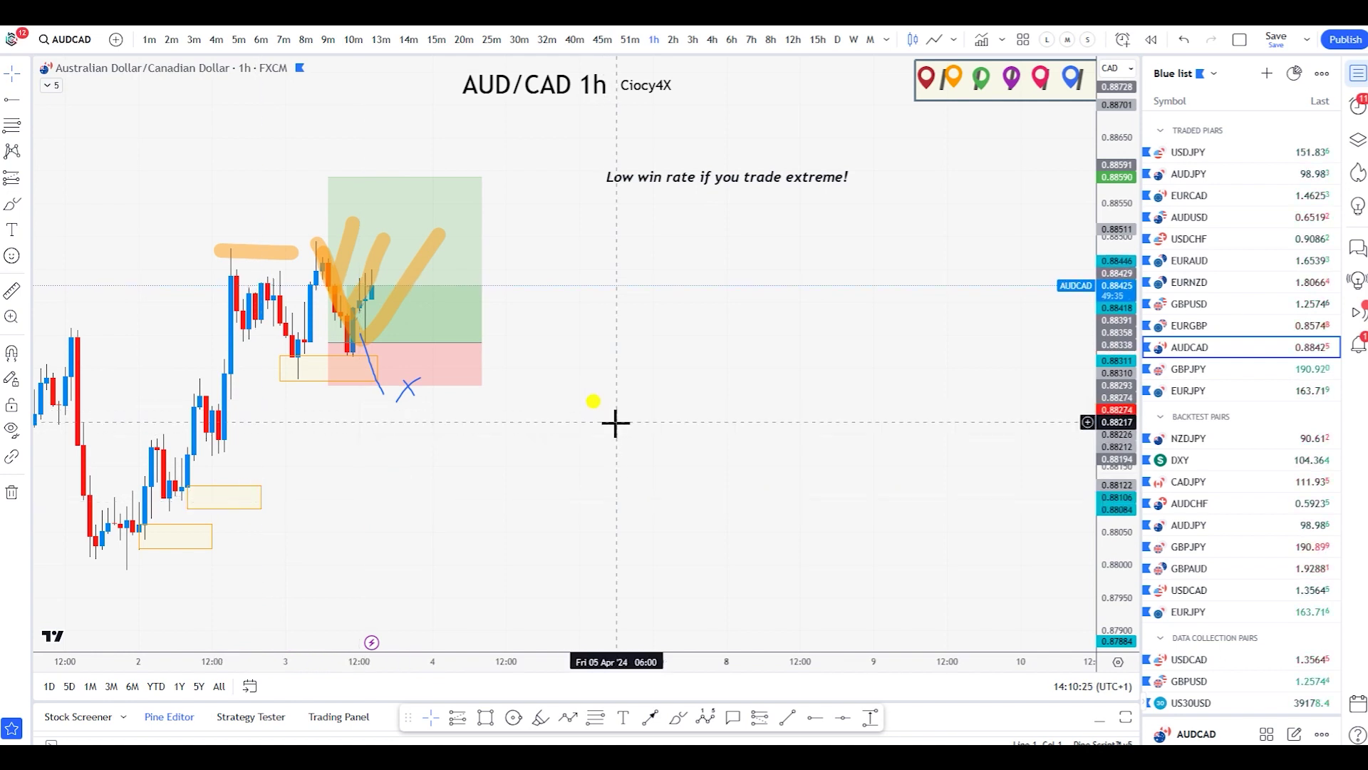
pyautogui.click(622, 716)
# - Add the note '1) Backtest your POI' below the first note
pyautogui.click(668, 246)
pyautogui.write('1')
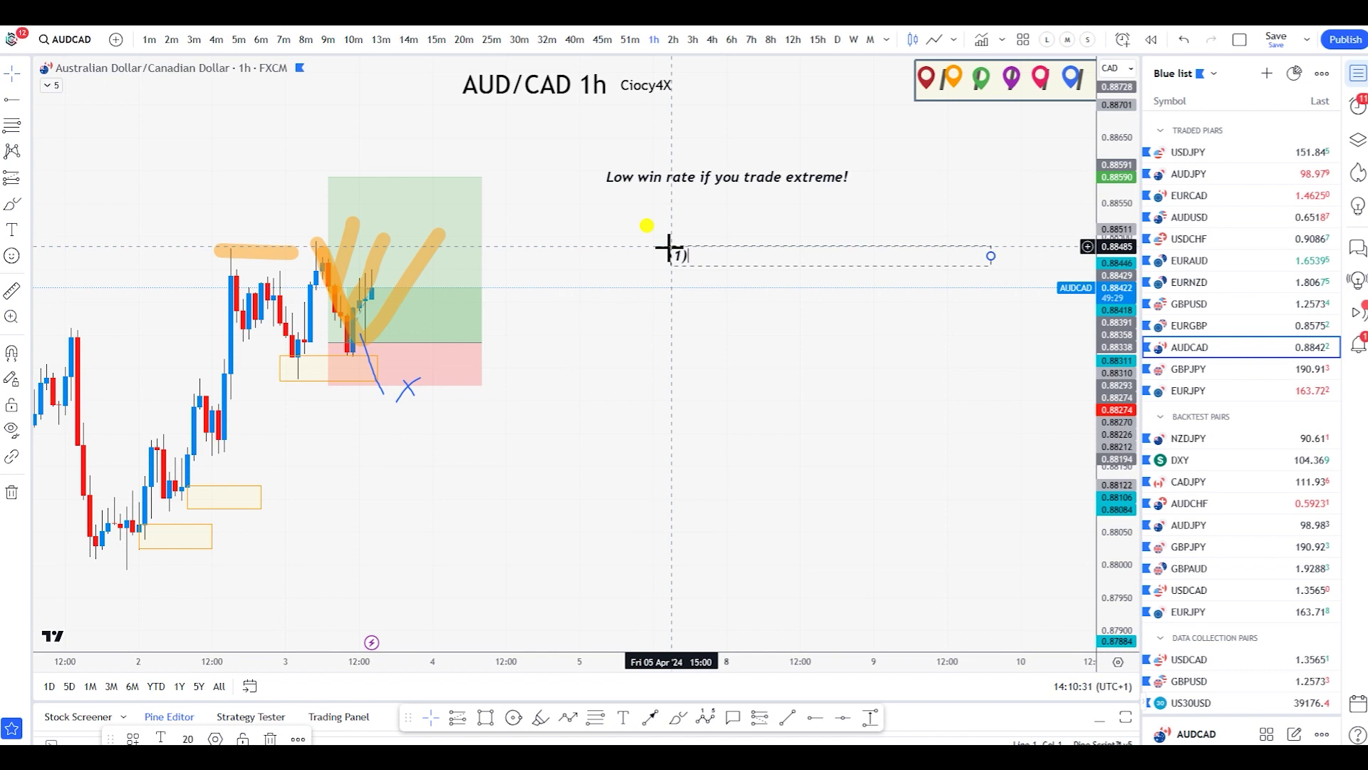
pyautogui.write(') Backtest your')
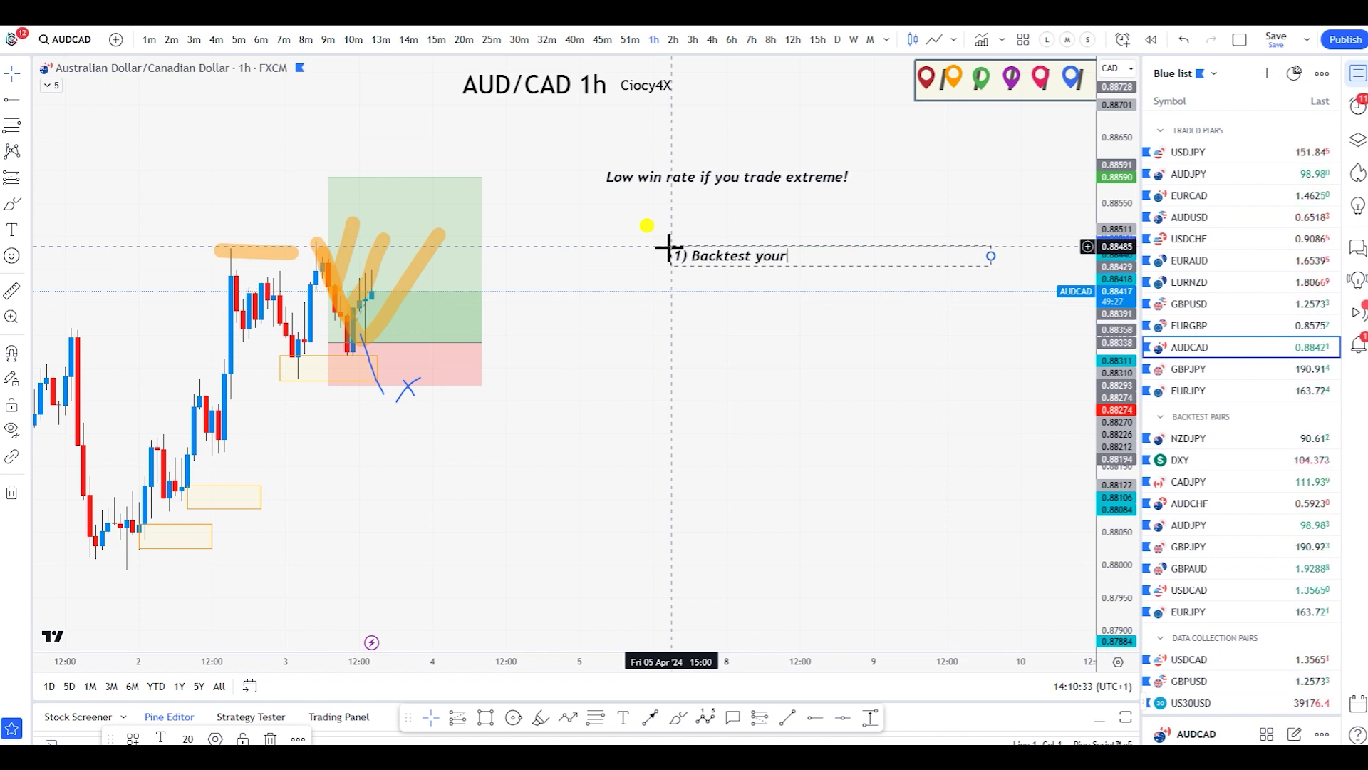
pyautogui.write(' POI')
pyautogui.click(766, 351)
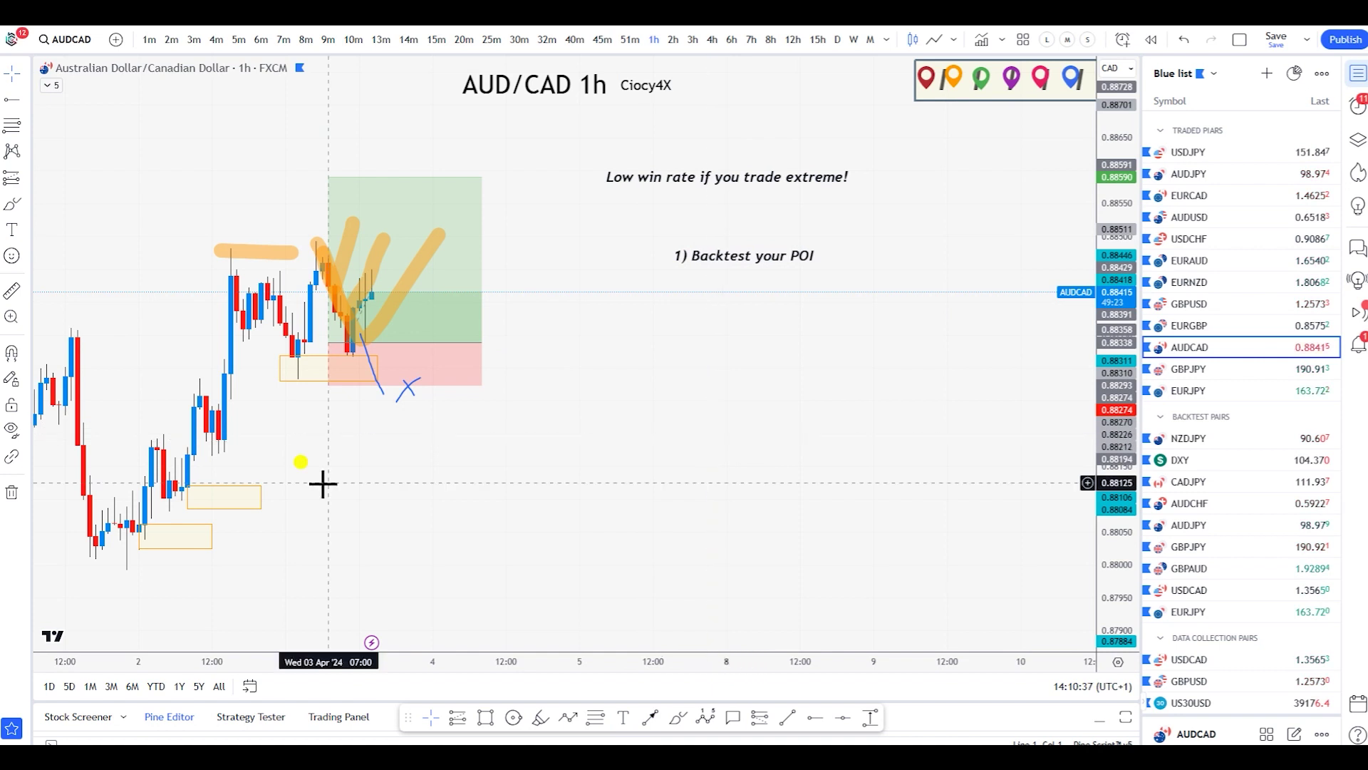
# - Draw two small orange rectangle zones over the lower-left rally candles
pyautogui.click(485, 717)
pyautogui.moveTo(188, 446); pyautogui.dragTo(242, 461)
pyautogui.click(207, 467)
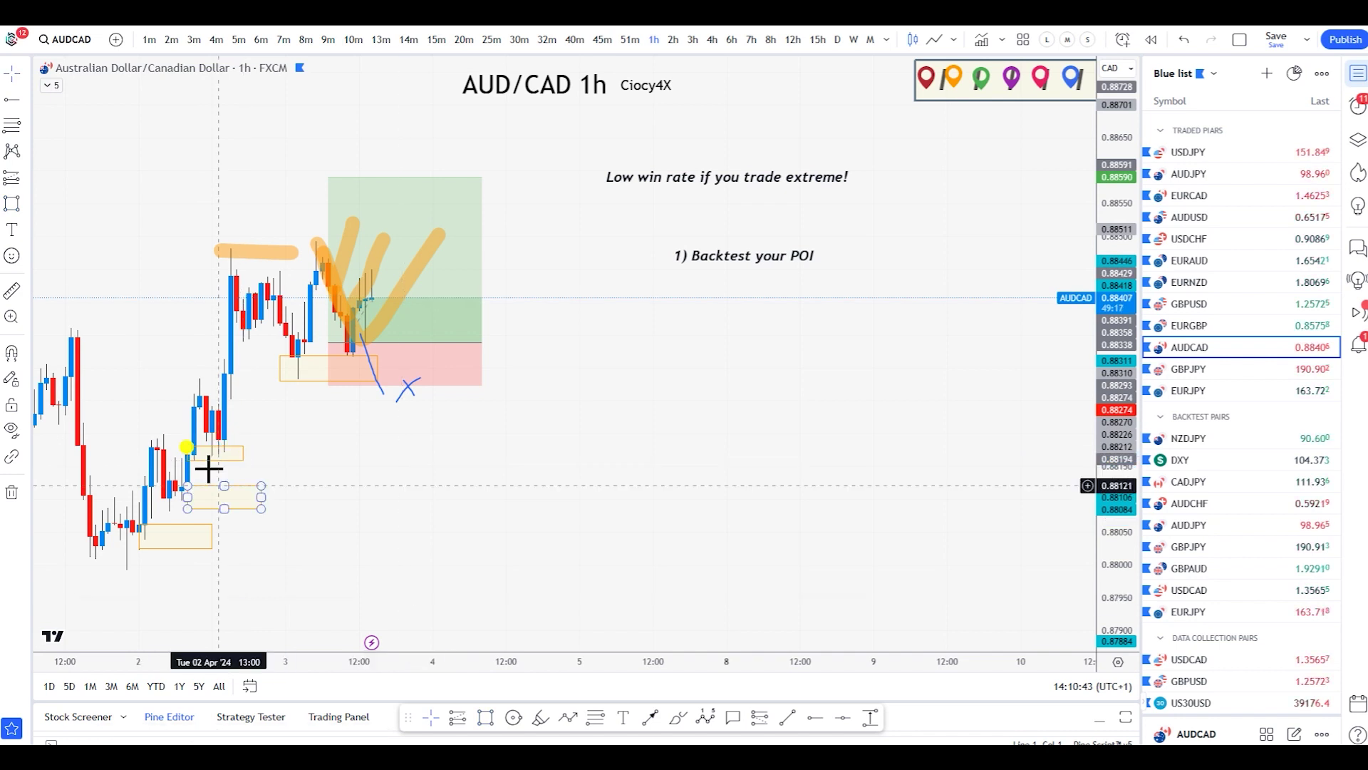
pyautogui.click(485, 717)
pyautogui.moveTo(145, 485); pyautogui.dragTo(193, 509)
pyautogui.click(242, 513)
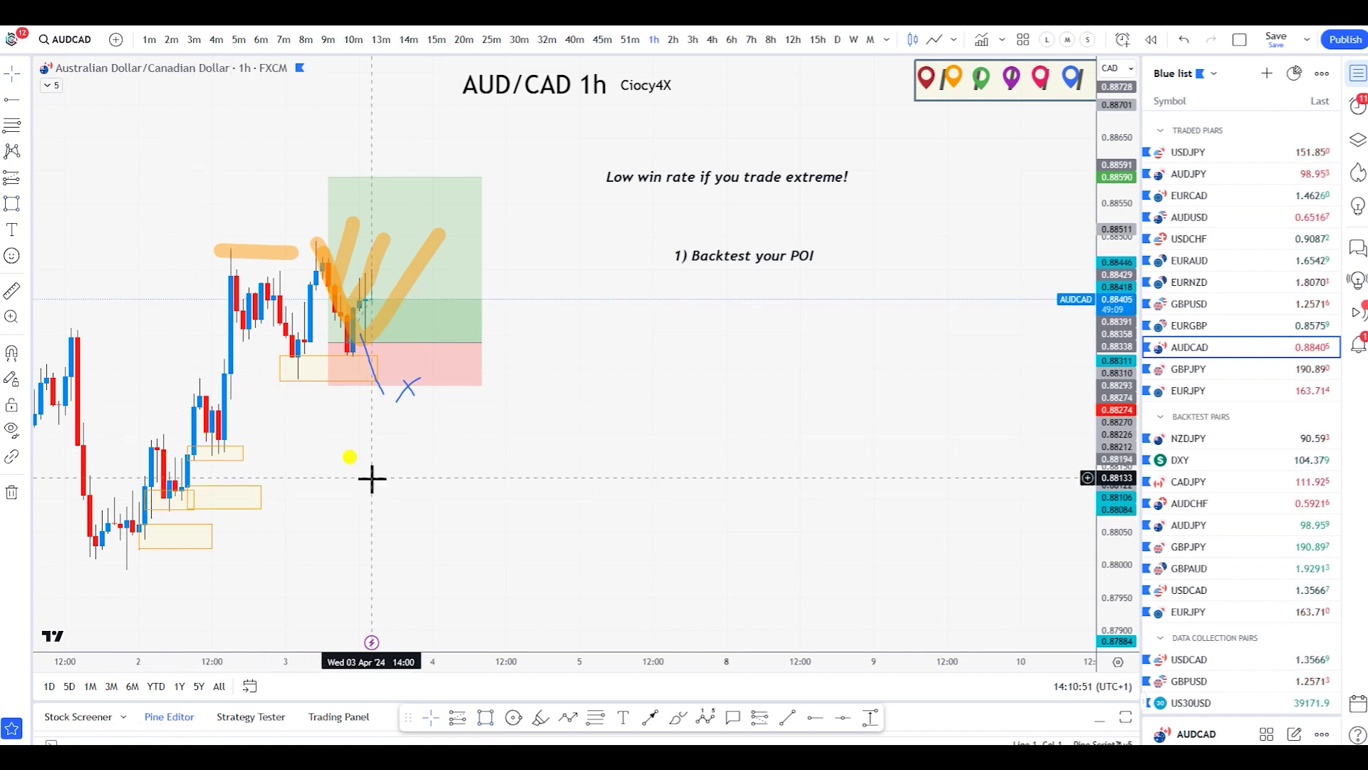
pyautogui.click(212, 448)
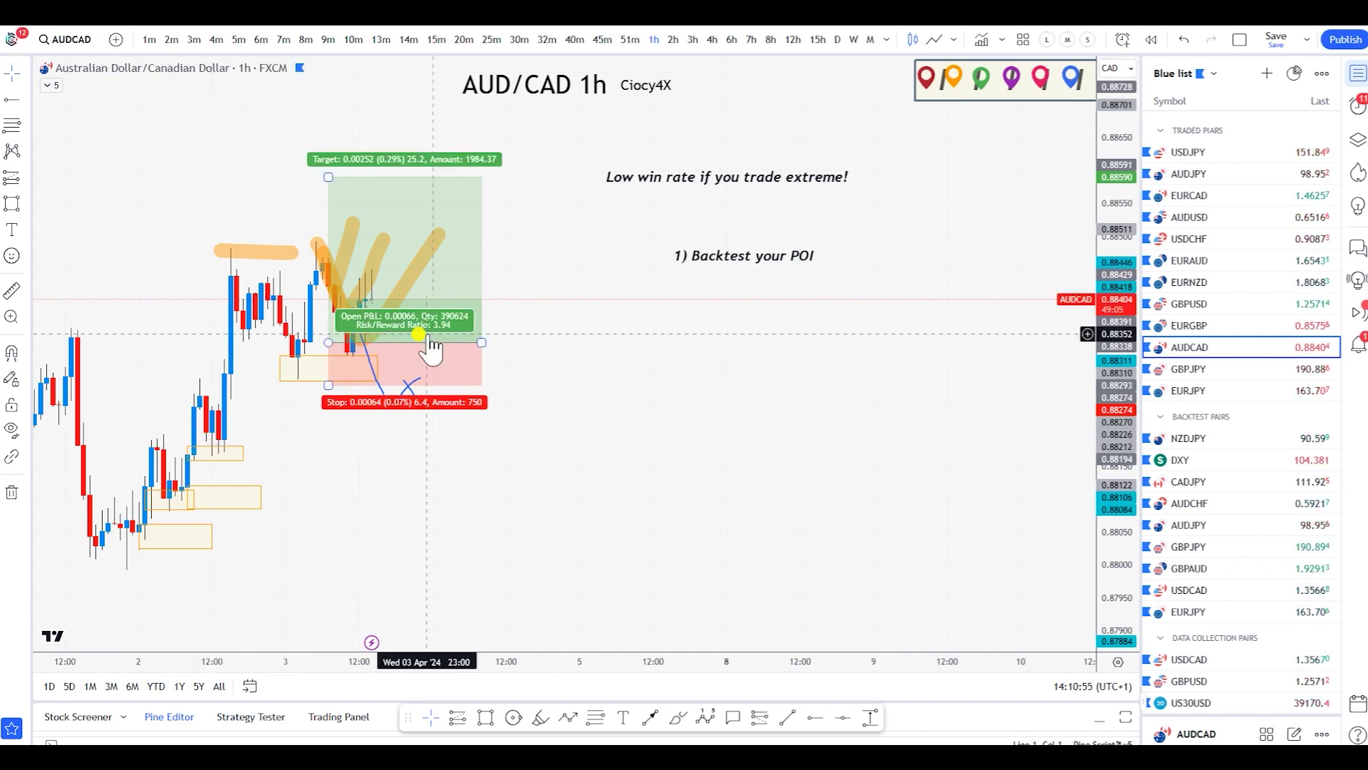
# - Move the long position onto the earlier rally and try different entry and stop levels
pyautogui.moveTo(432, 360); pyautogui.dragTo(318, 459)
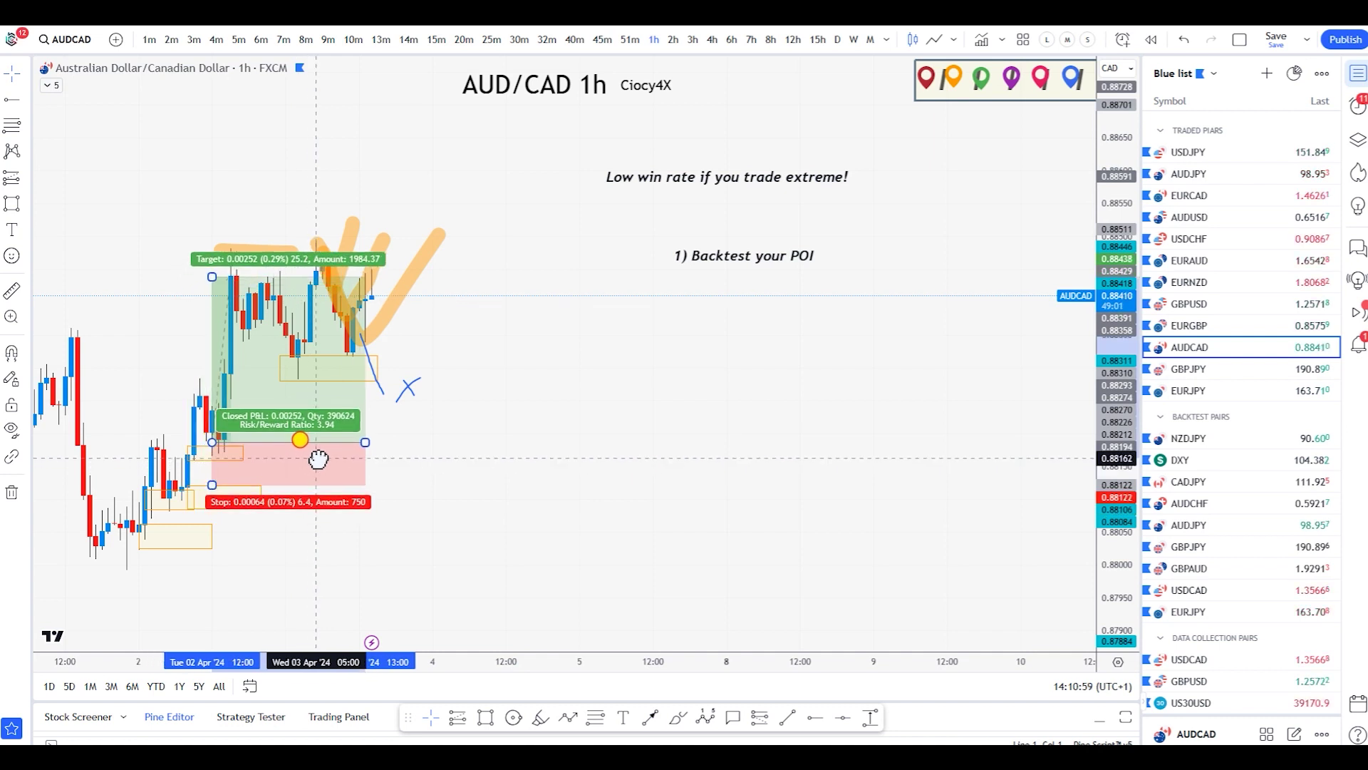
pyautogui.moveTo(211, 485); pyautogui.dragTo(232, 507)
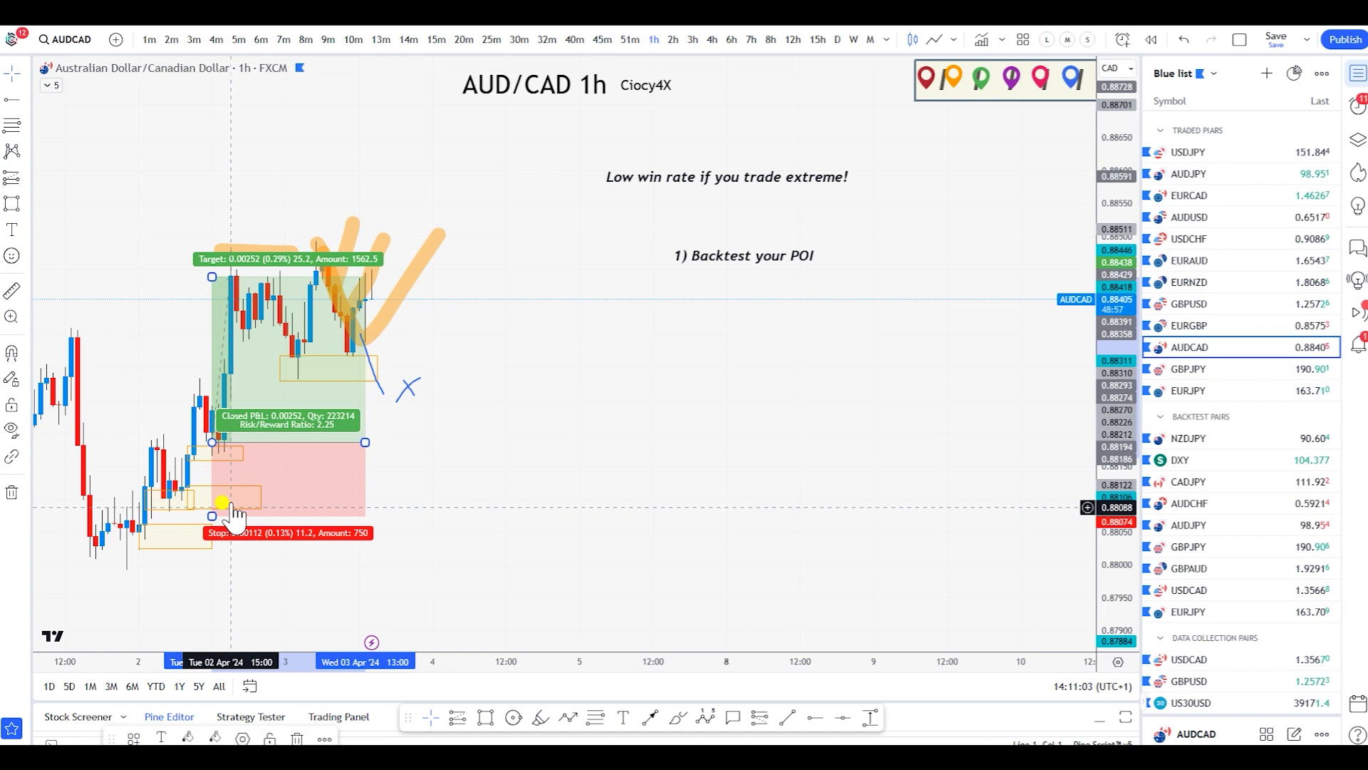
pyautogui.moveTo(214, 449); pyautogui.dragTo(199, 486)
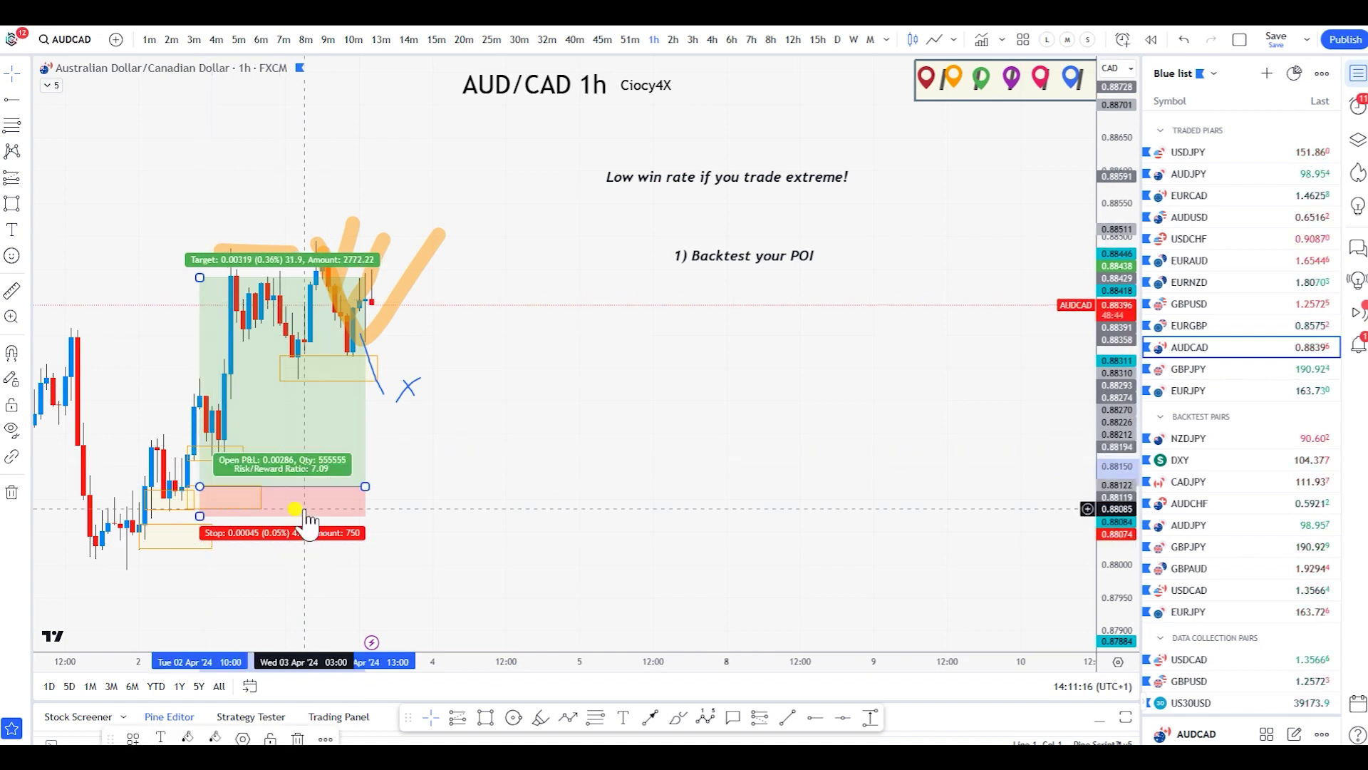
pyautogui.click(244, 295)
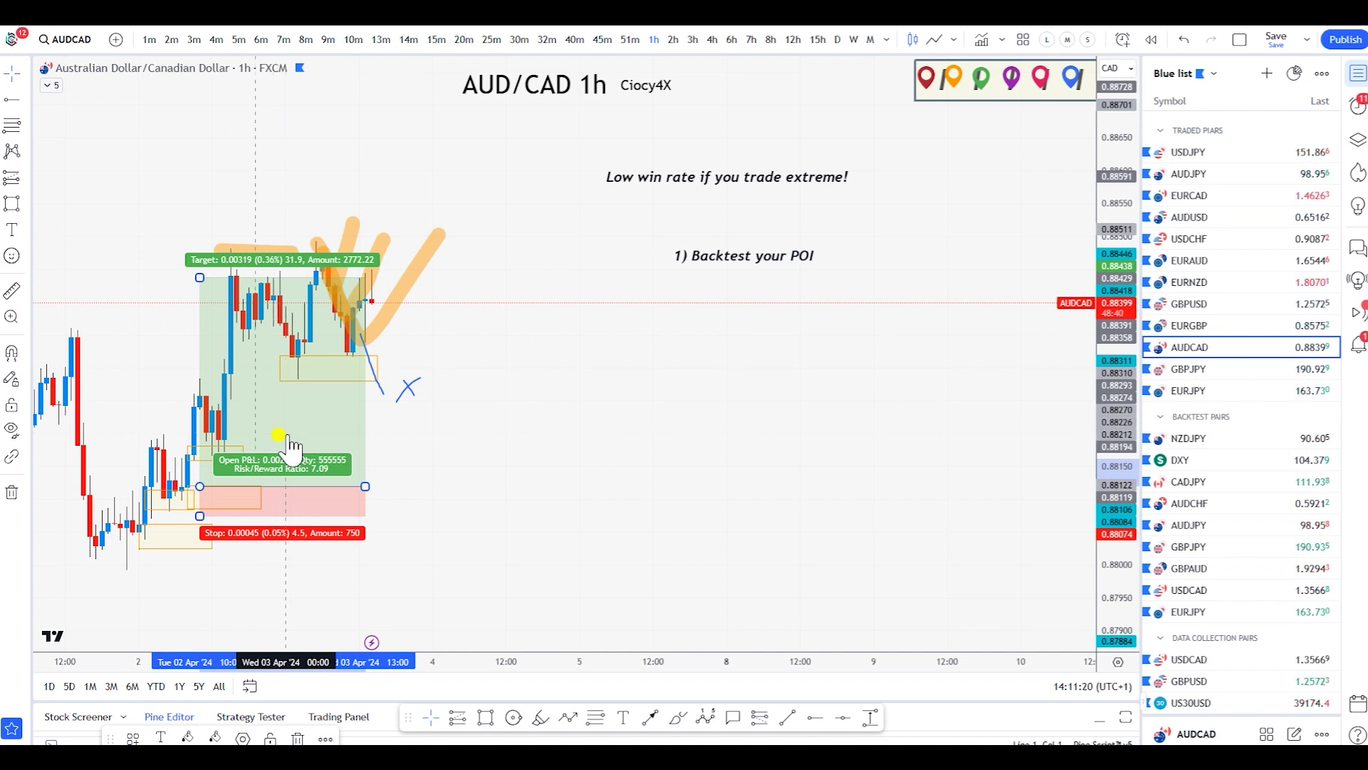
pyautogui.moveTo(199, 486); pyautogui.dragTo(198, 448)
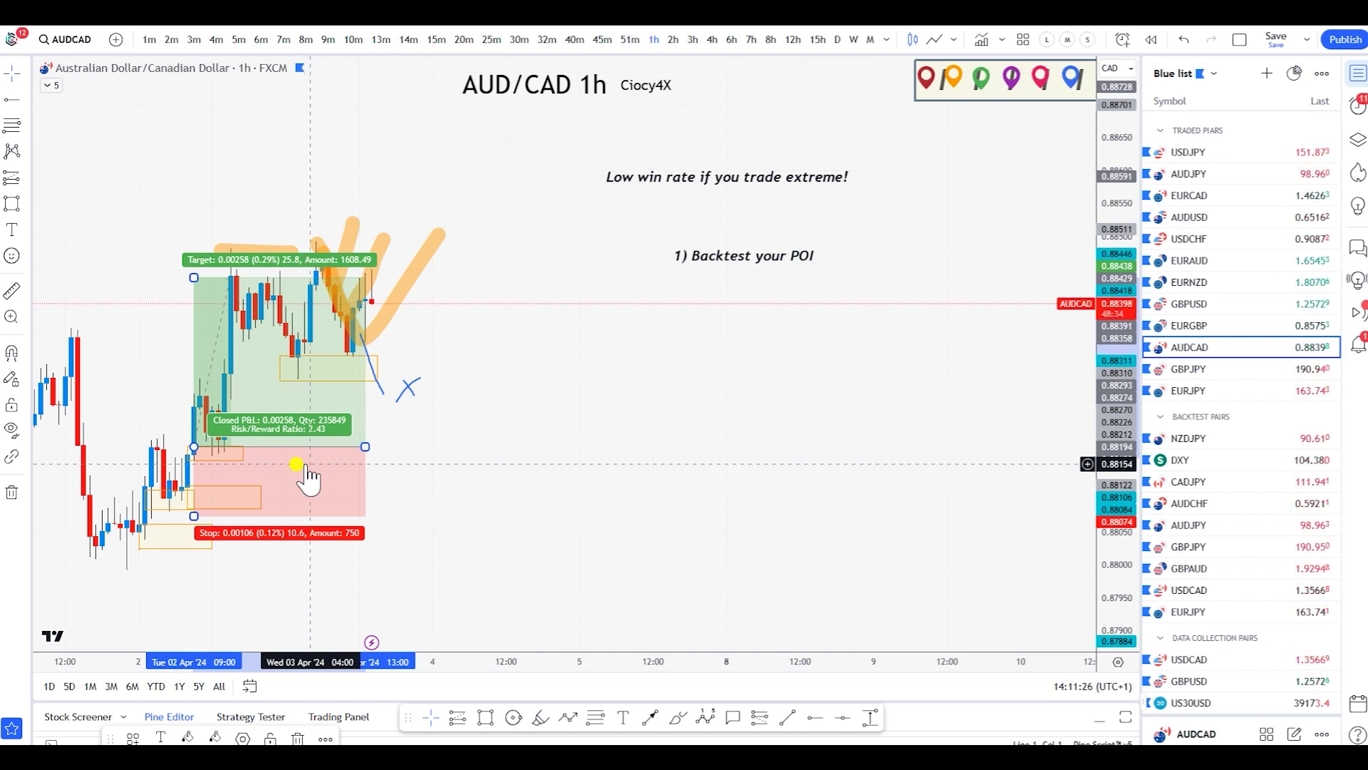
# - Return the long position to the recent candles and tighten its stop to 4.4 pips (5.86 R/R)
pyautogui.moveTo(308, 479); pyautogui.dragTo(418, 375)
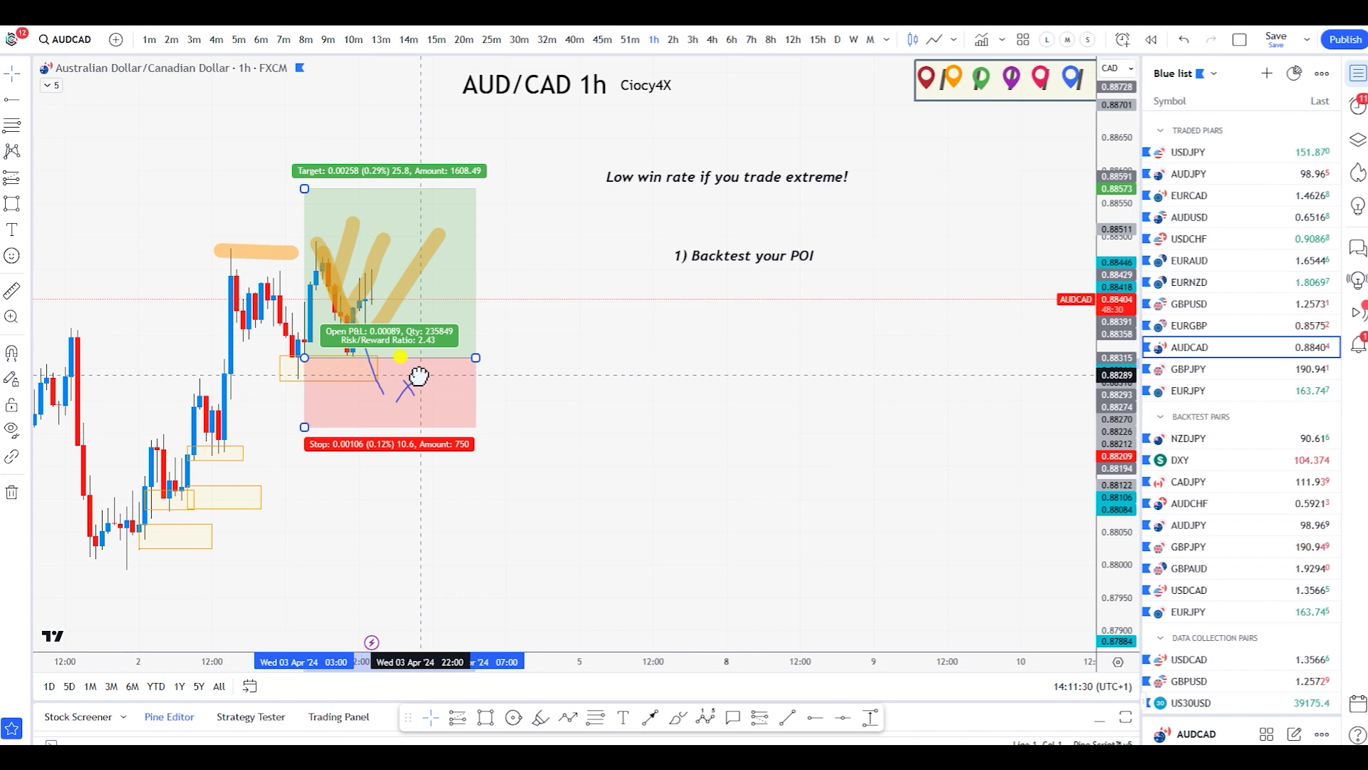
pyautogui.moveTo(307, 426); pyautogui.dragTo(307, 385)
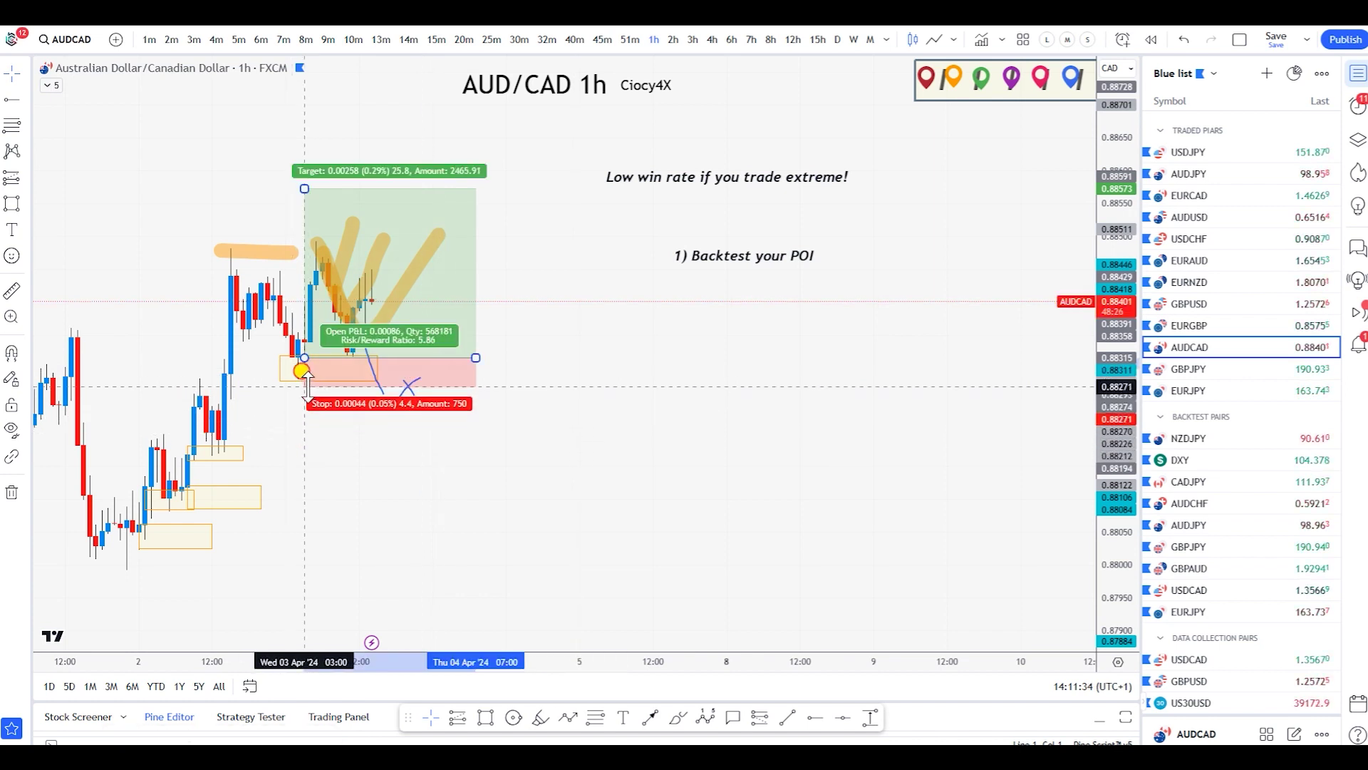
pyautogui.click(332, 438)
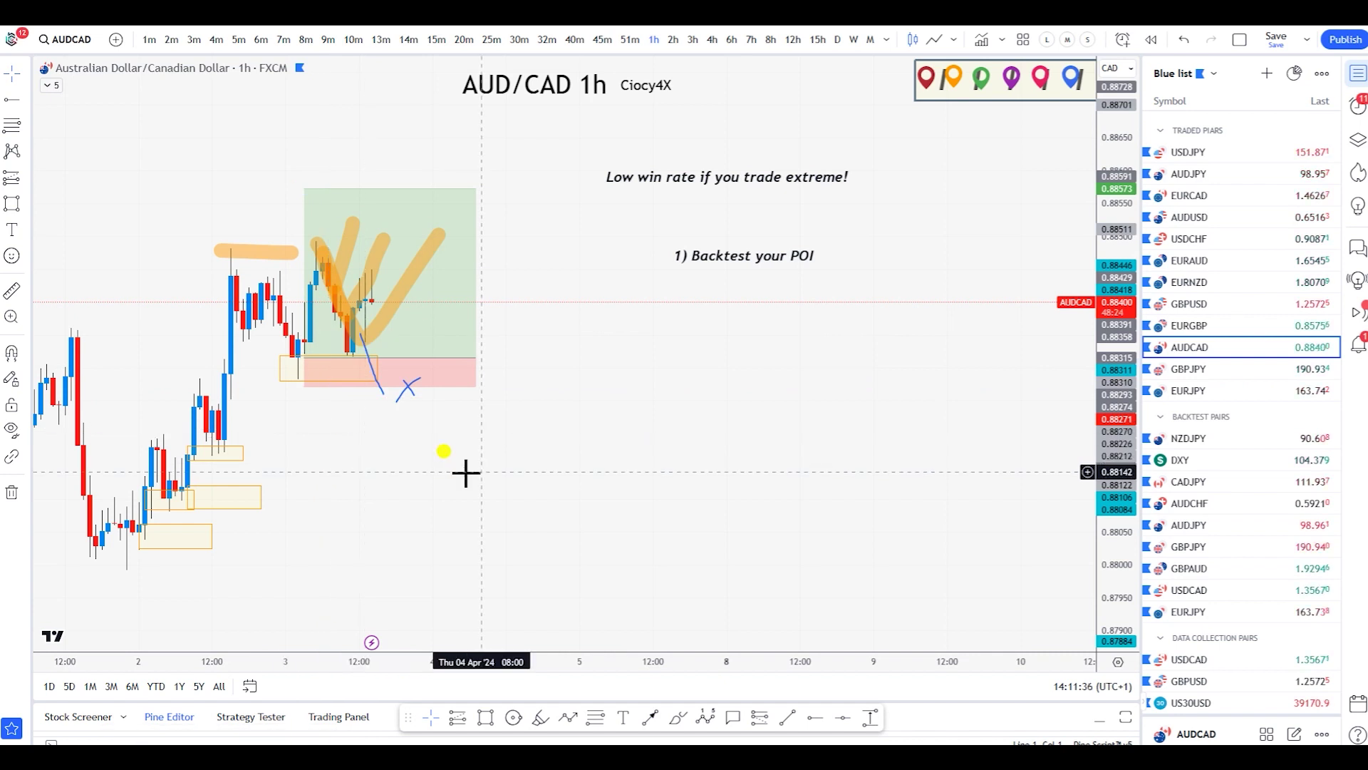
pyautogui.moveTo(753, 429); pyautogui.dragTo(747, 433)
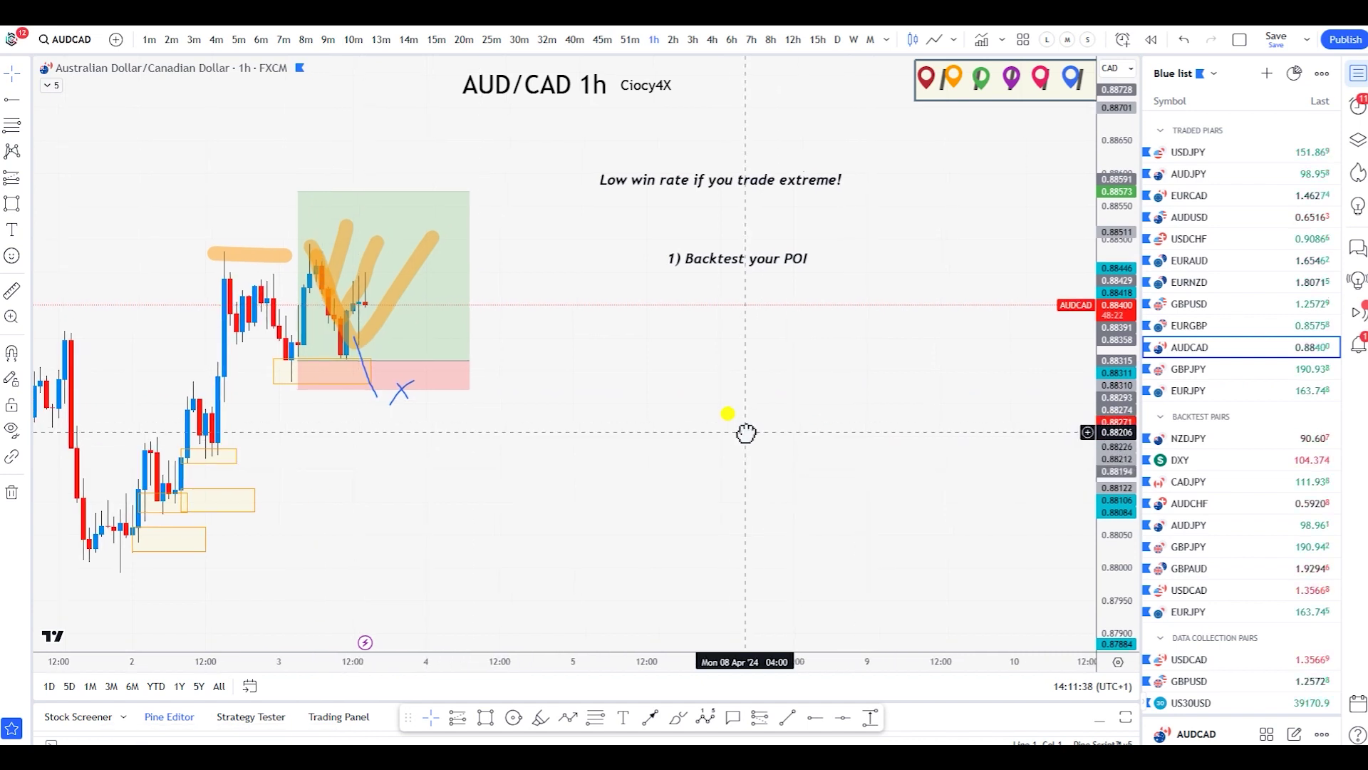
pyautogui.doubleClick(746, 265)
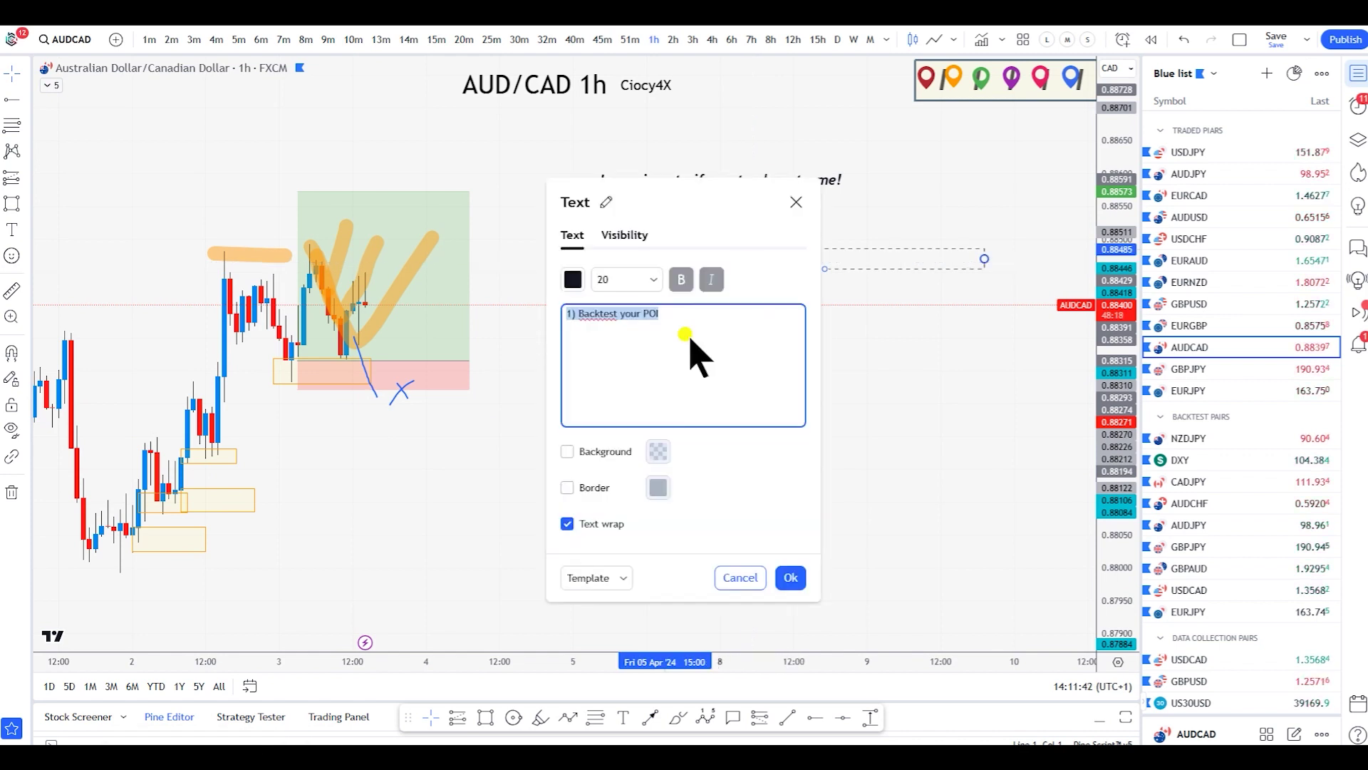
# - Append 'Collecting datas' to the first note so it reads '1) Backtest your POI COllecting datas'
pyautogui.click(688, 318)
pyautogui.write('Collecting datas')
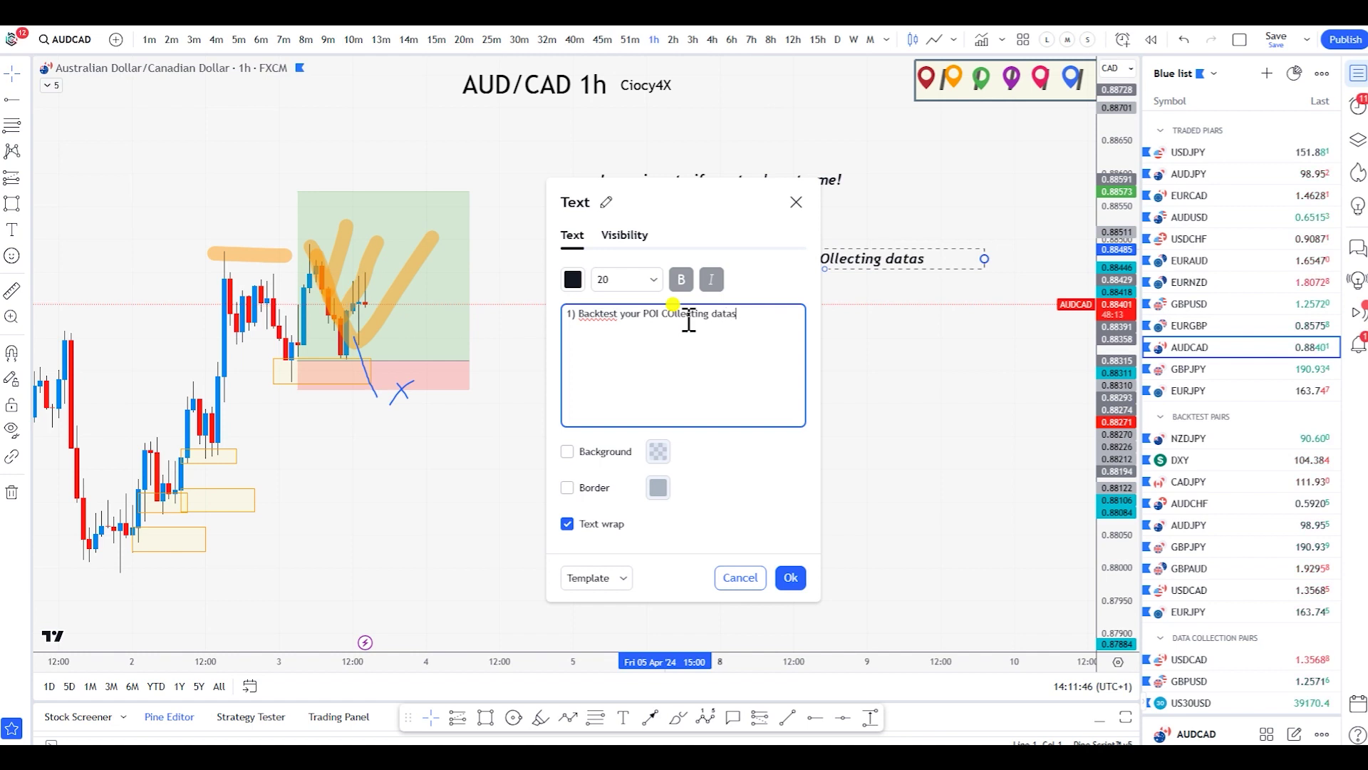
pyautogui.click(791, 578)
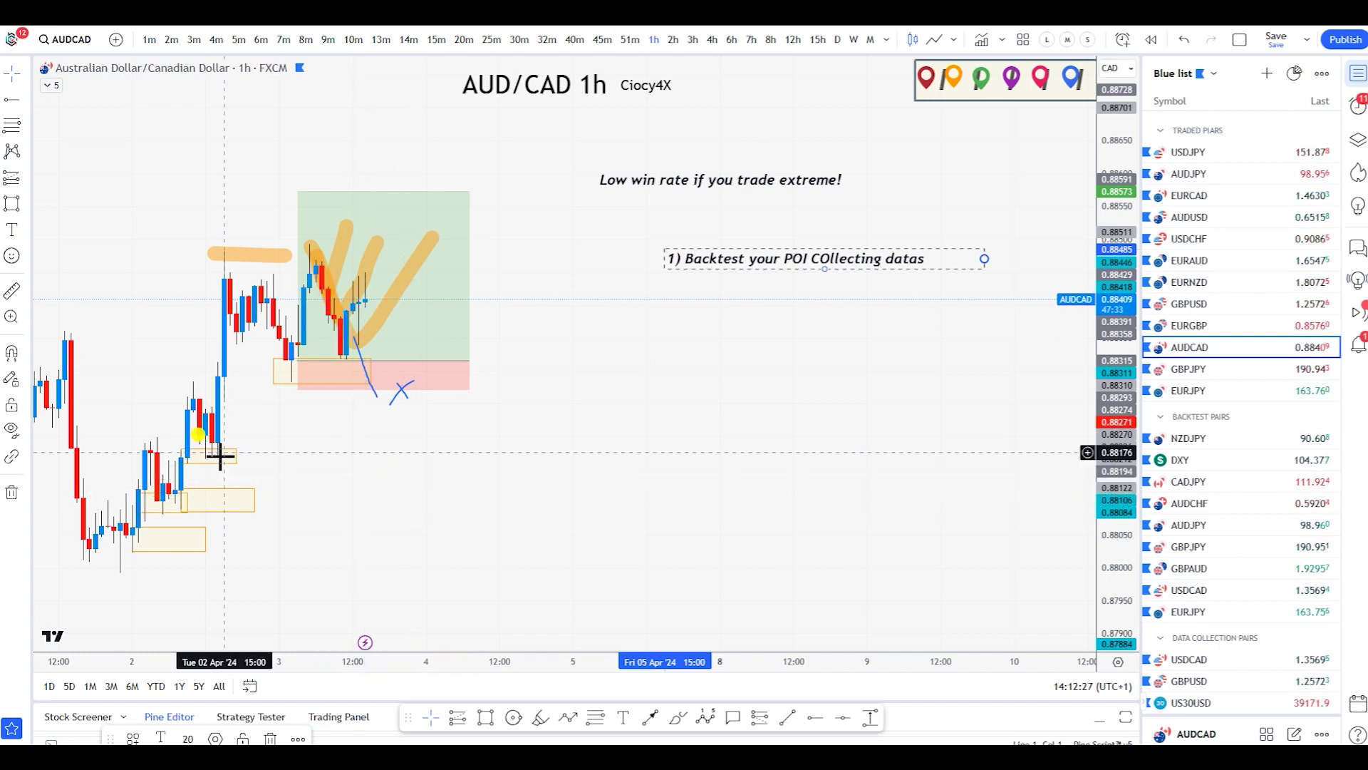
pyautogui.moveTo(430, 500); pyautogui.dragTo(647, 523)
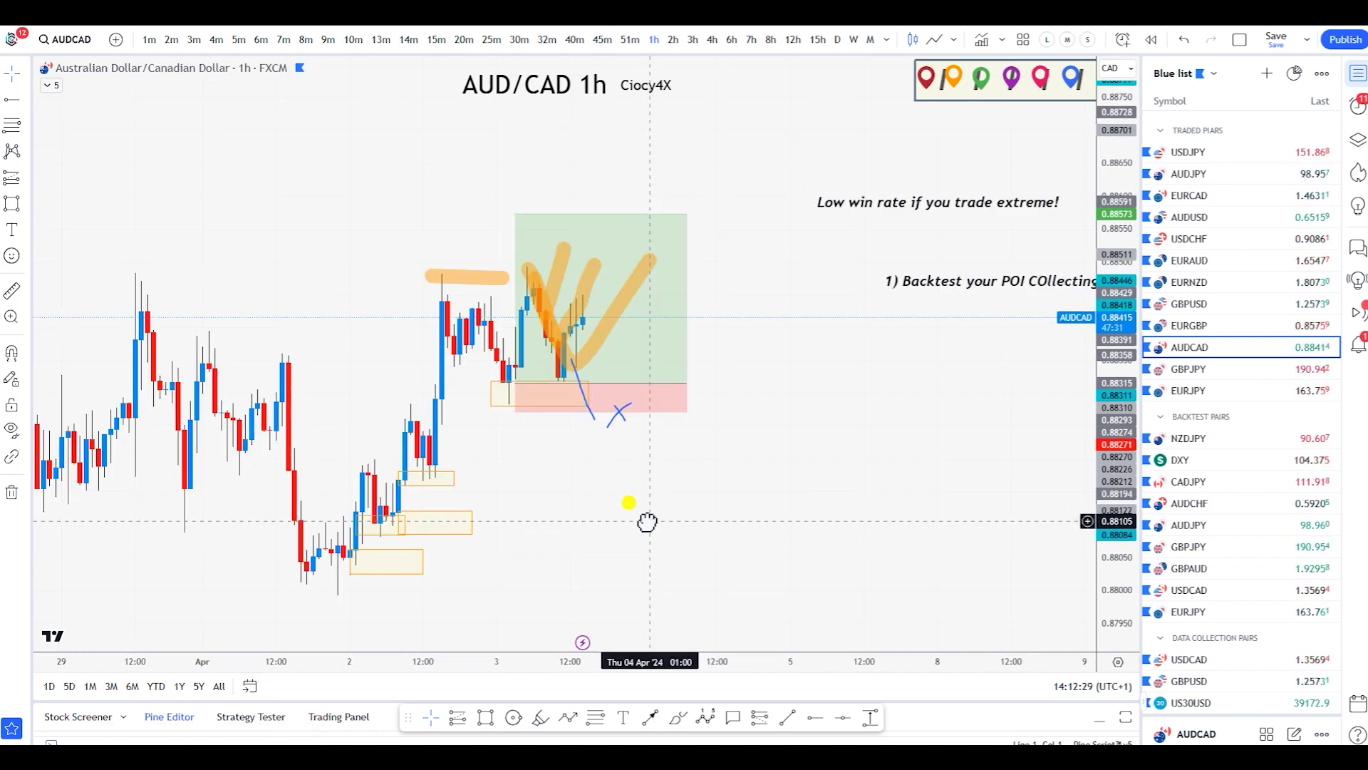
pyautogui.scroll(-2, 499, 442)
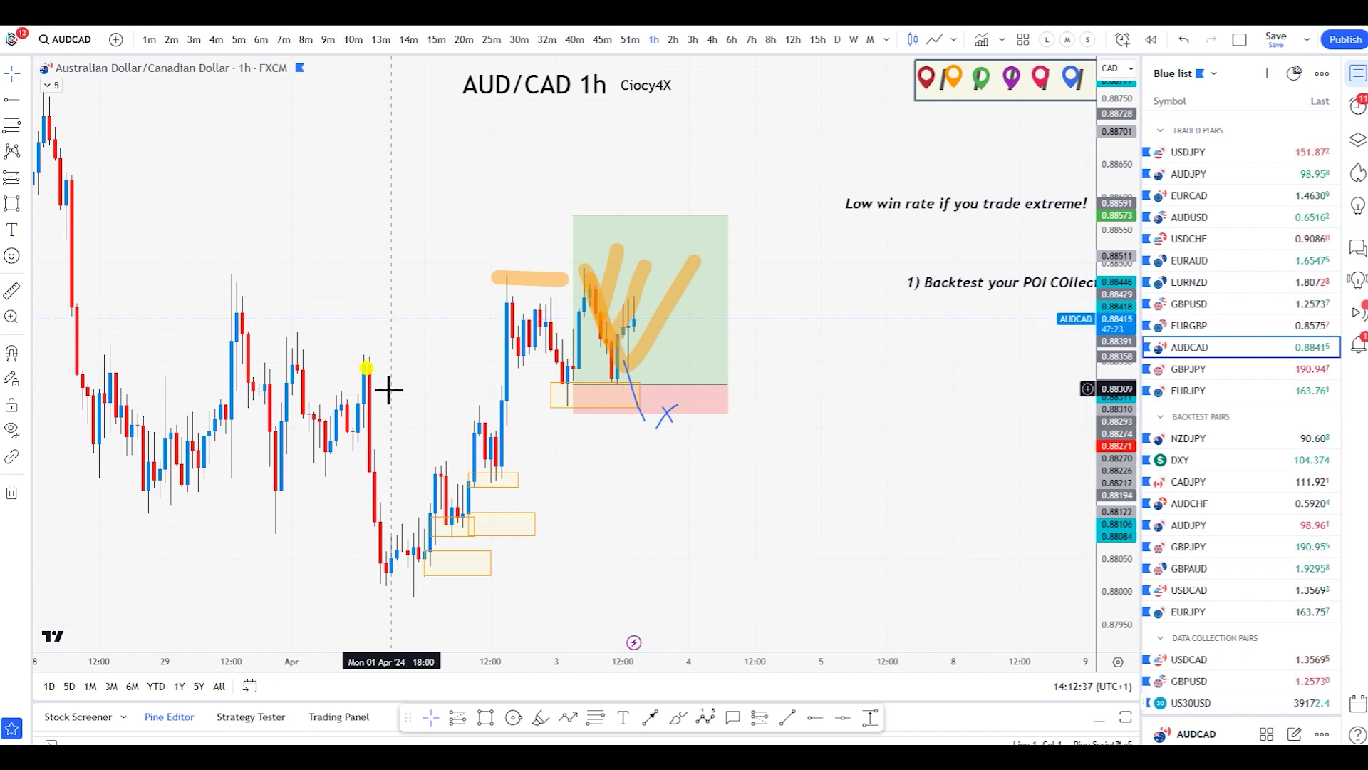
pyautogui.scroll(1, 637, 501)
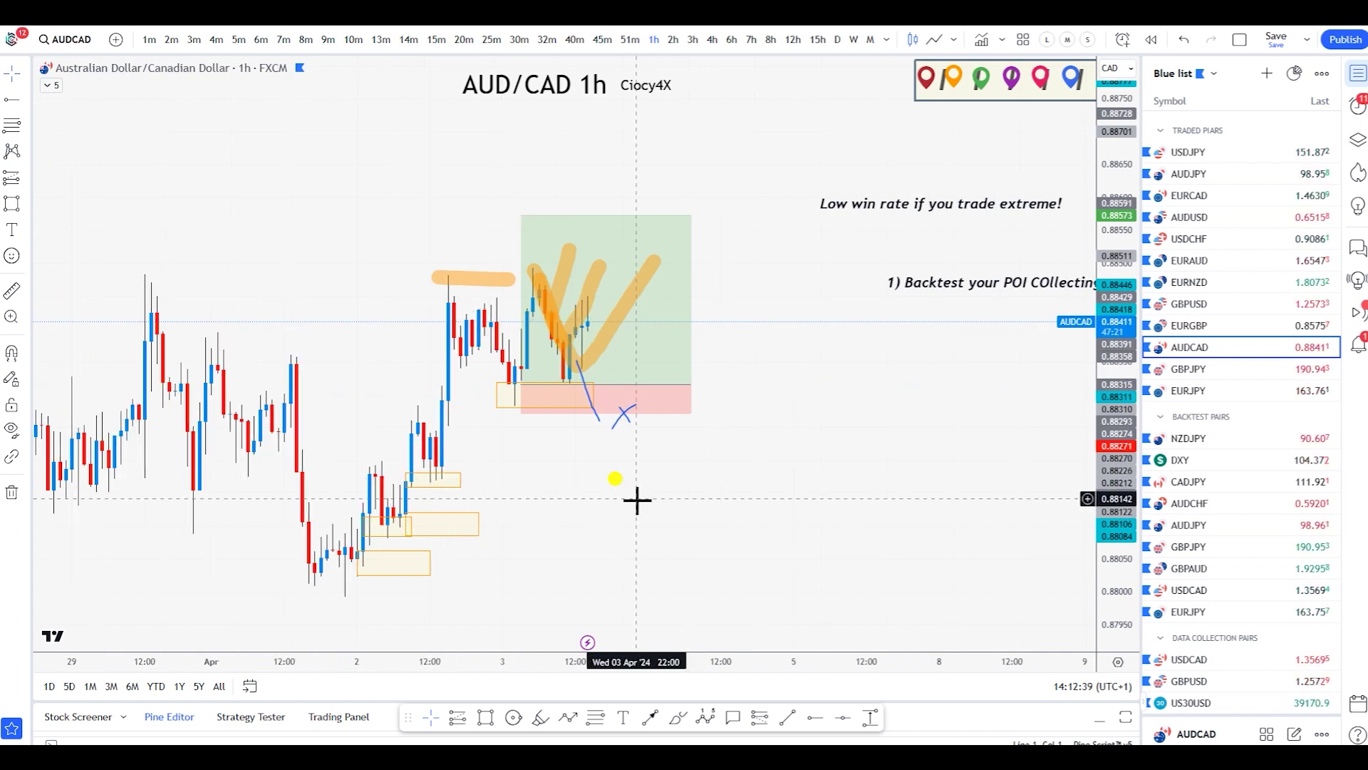
pyautogui.click(393, 561)
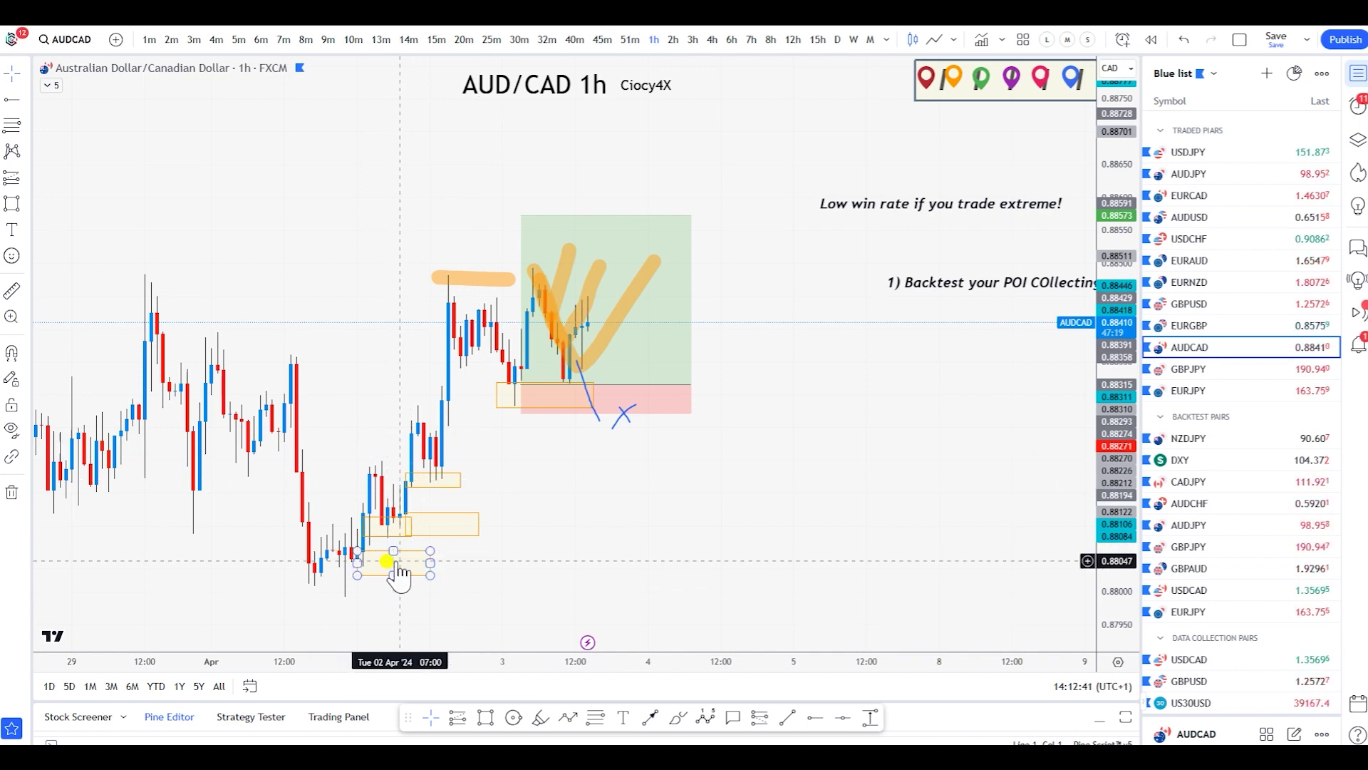
pyautogui.click(428, 464)
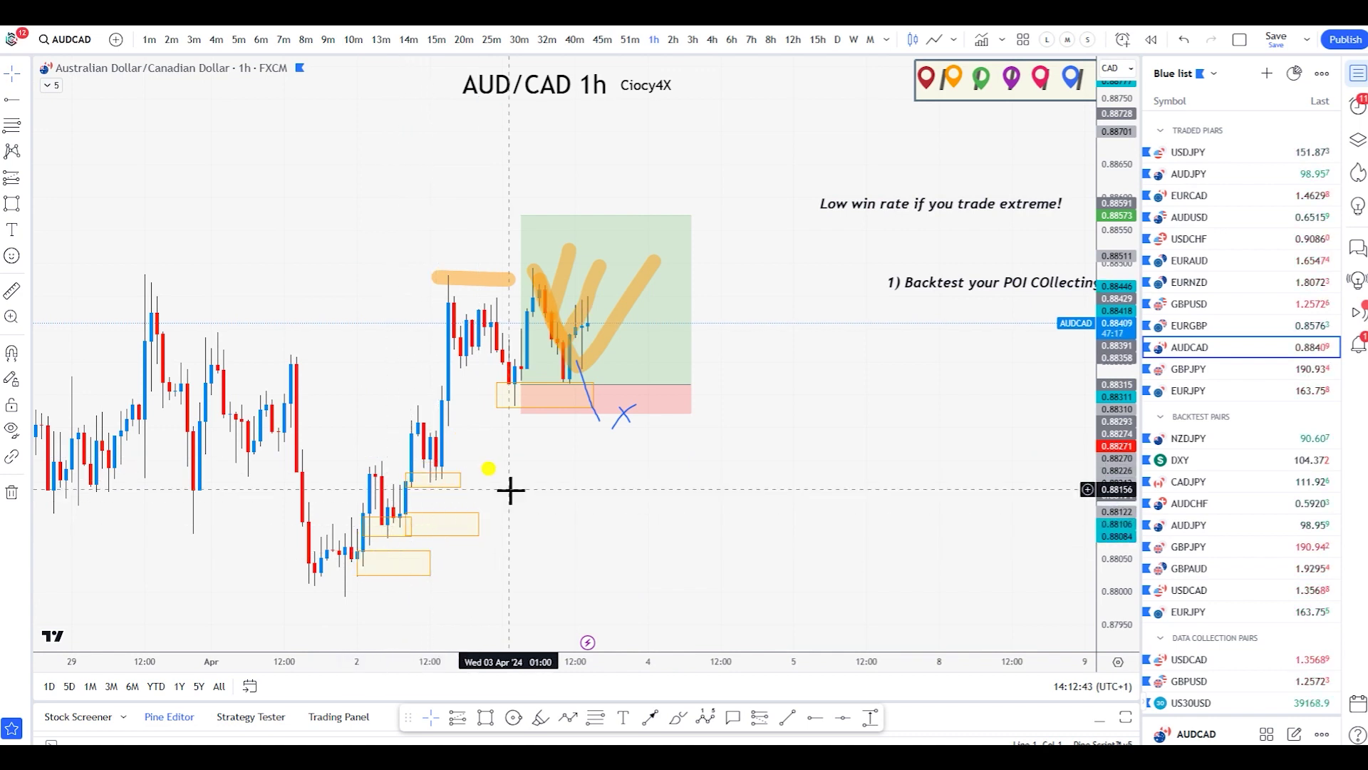
pyautogui.moveTo(510, 490); pyautogui.dragTo(449, 478)
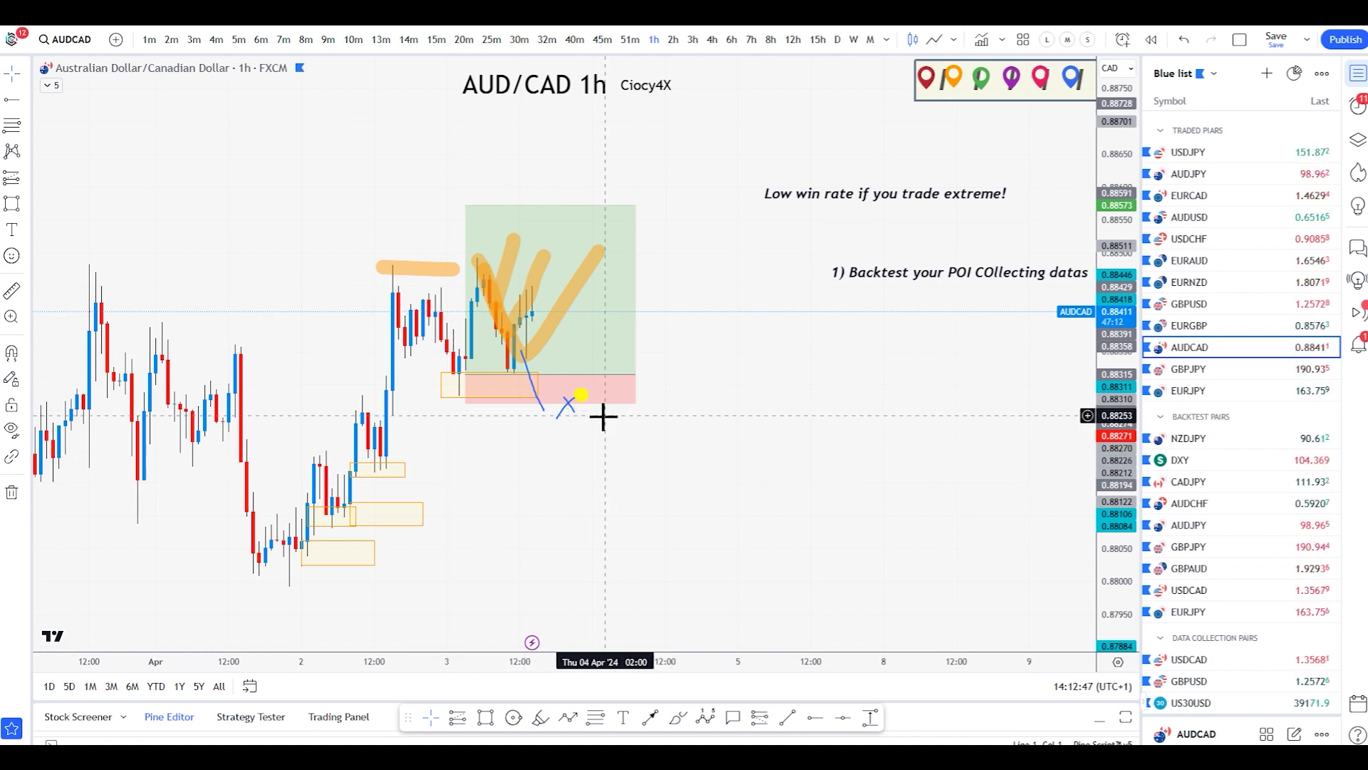
pyautogui.hscroll(3, 645, 442)
pyautogui.scroll(-1, 682, 468)
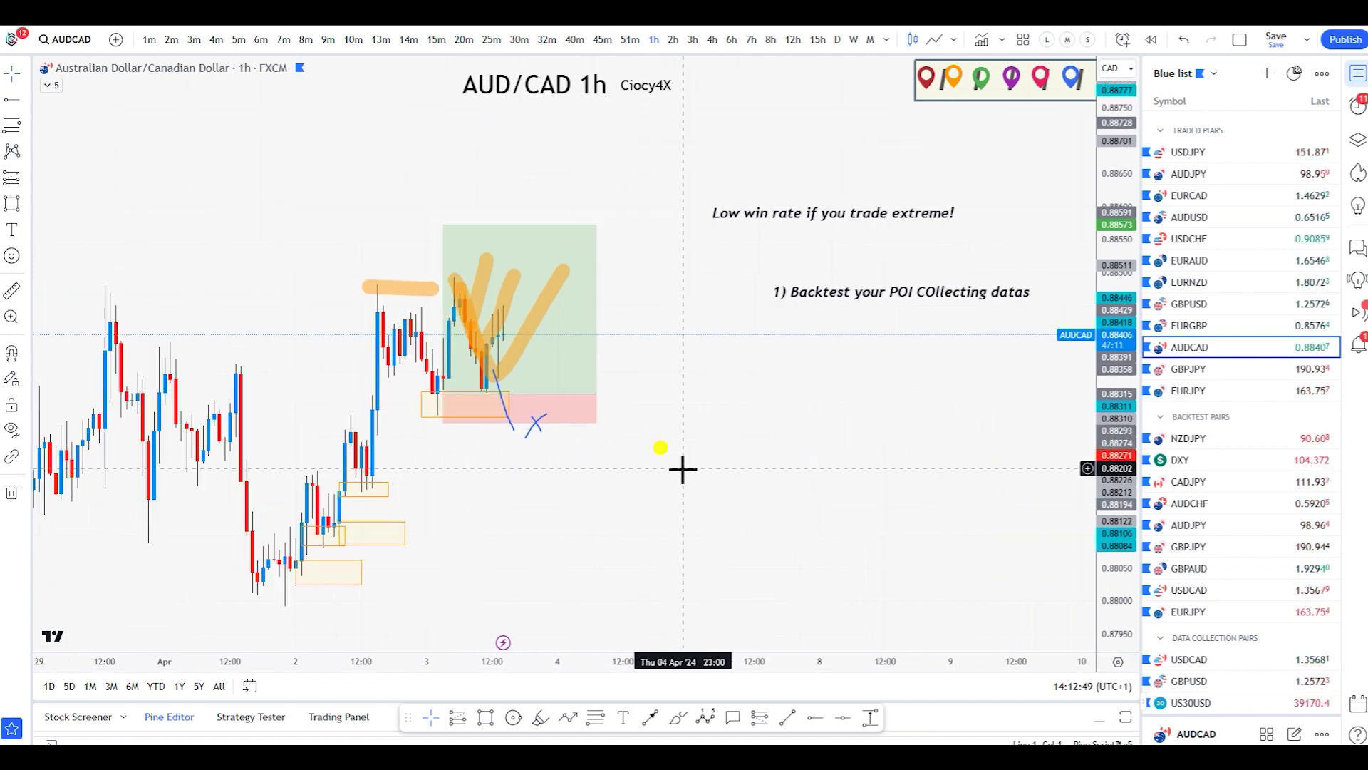
pyautogui.moveTo(700, 488); pyautogui.dragTo(596, 466)
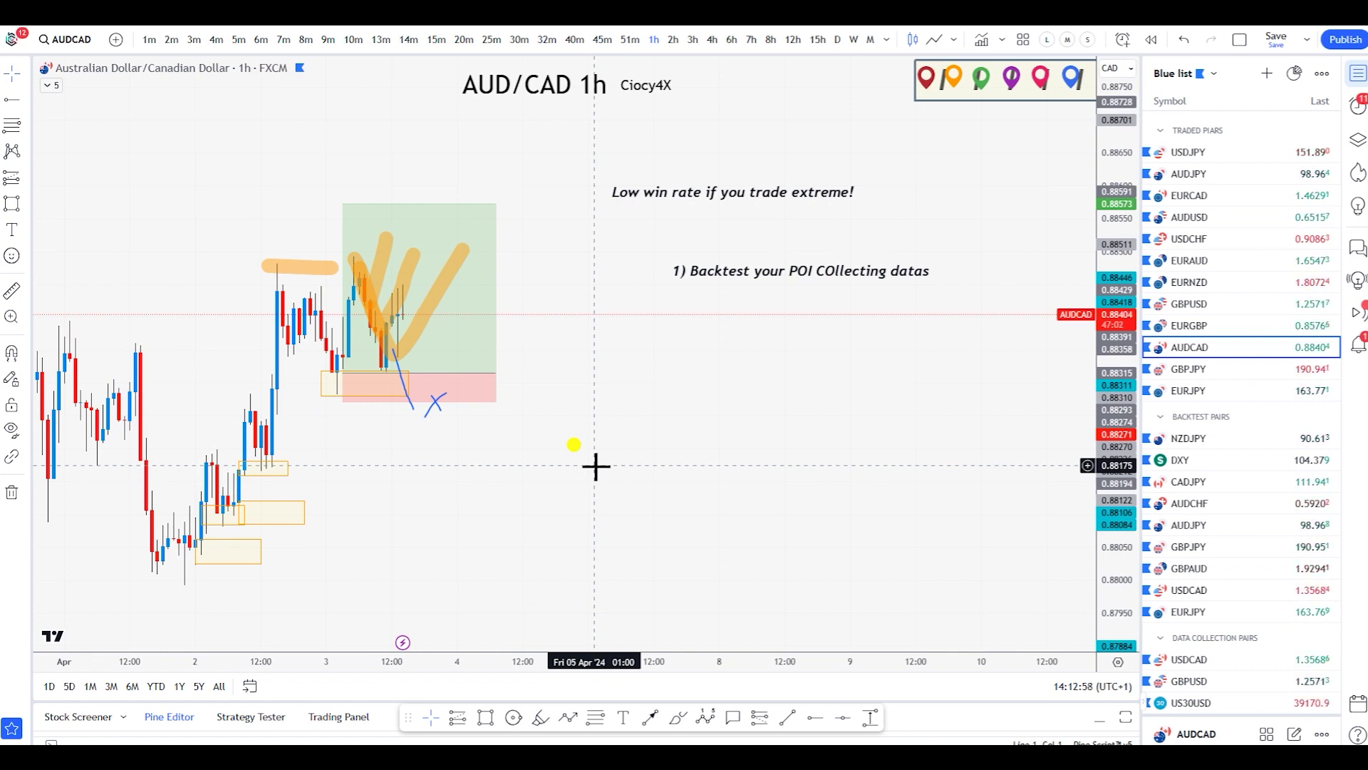
pyautogui.hscroll(3, 610, 459)
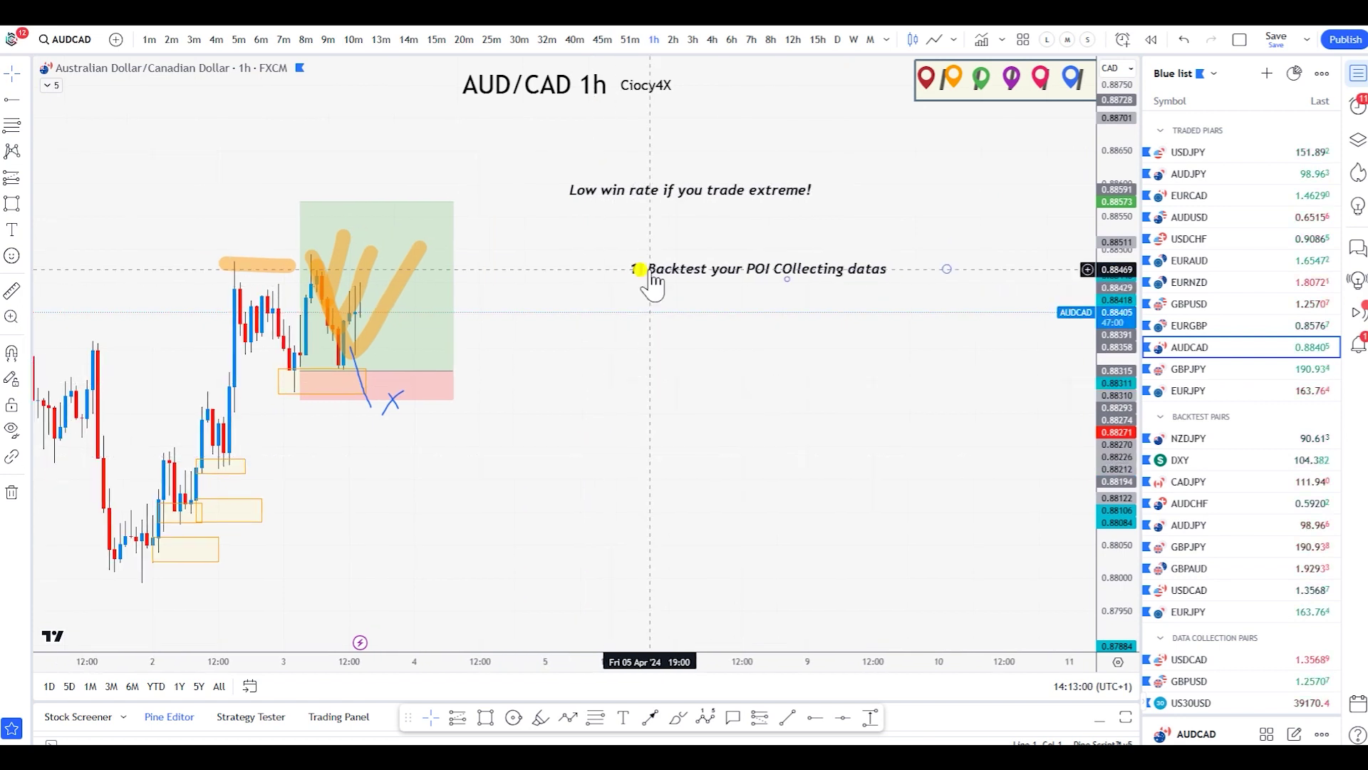
pyautogui.click(624, 716)
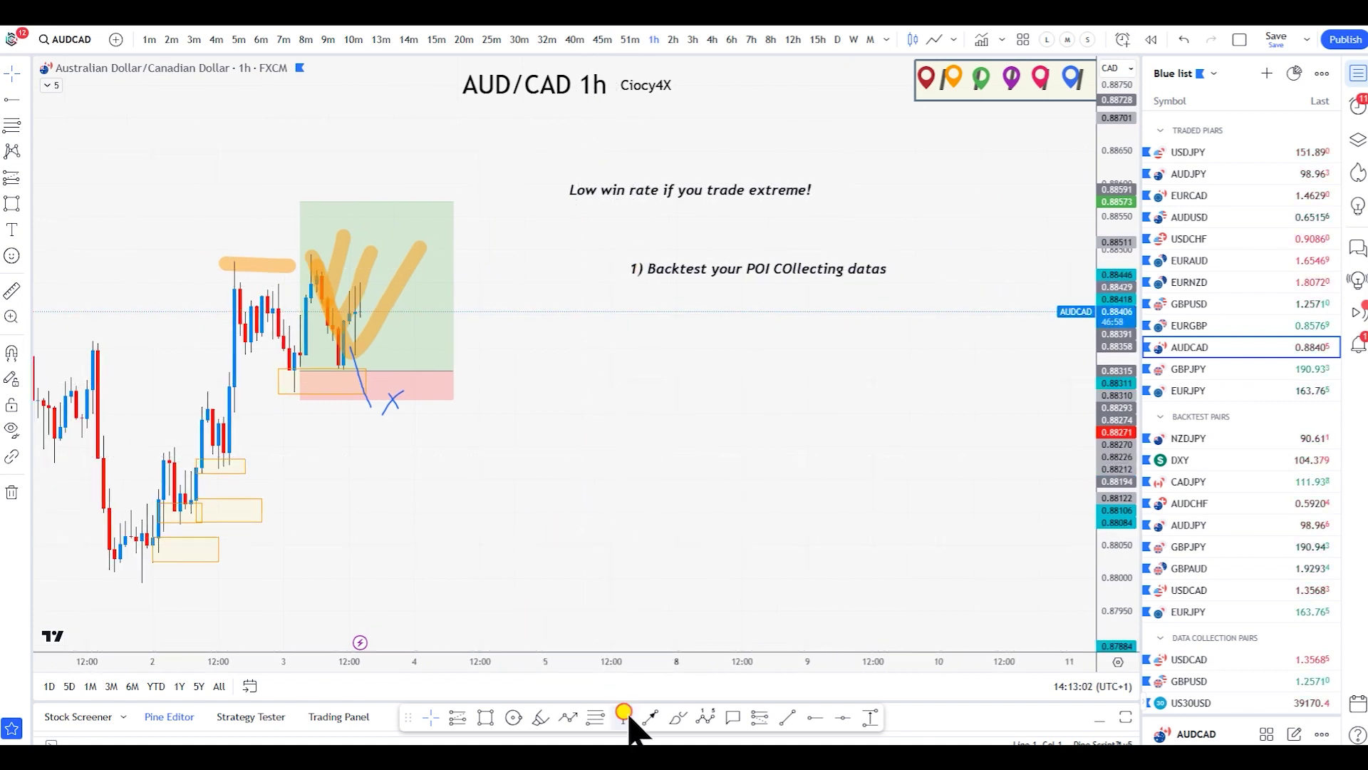
# - Place a text note reading '2)' just beneath the first note
pyautogui.click(629, 312)
pyautogui.write('2')
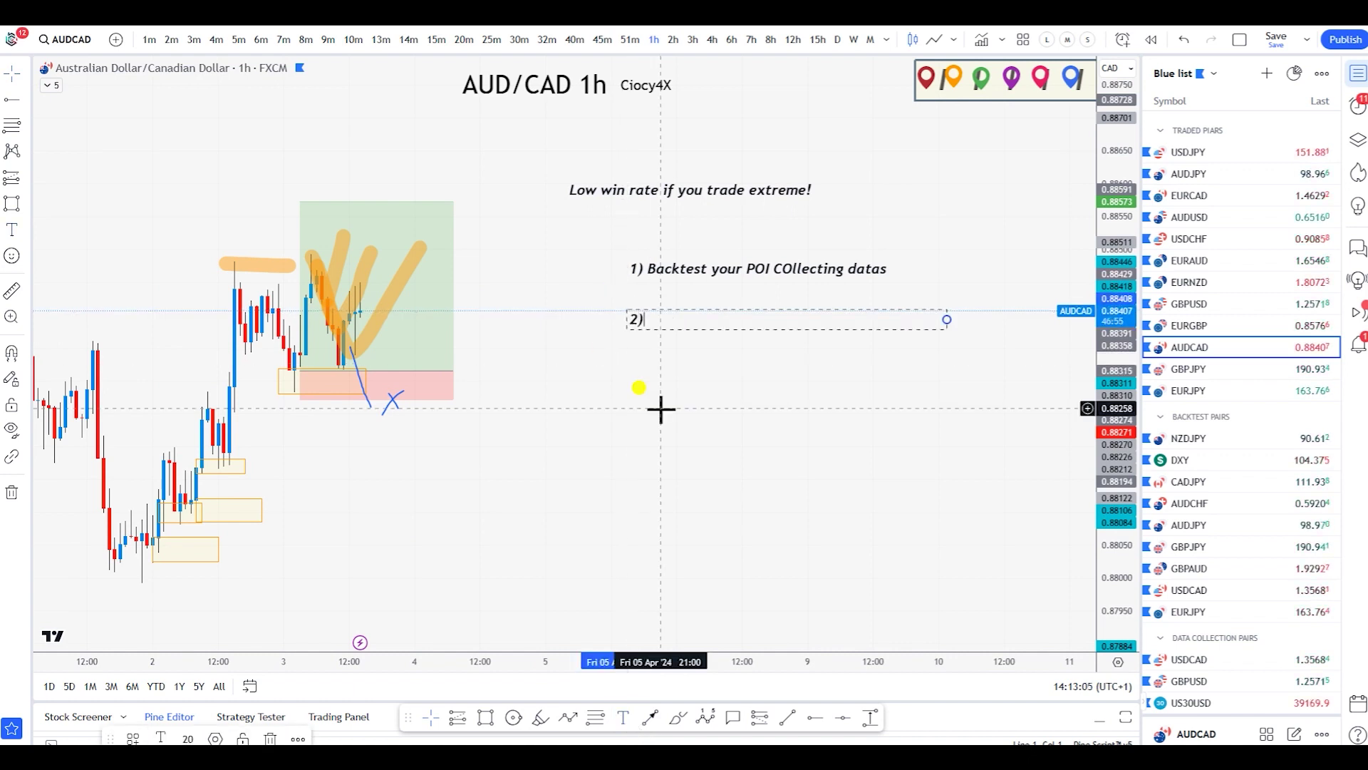
pyautogui.click(653, 342)
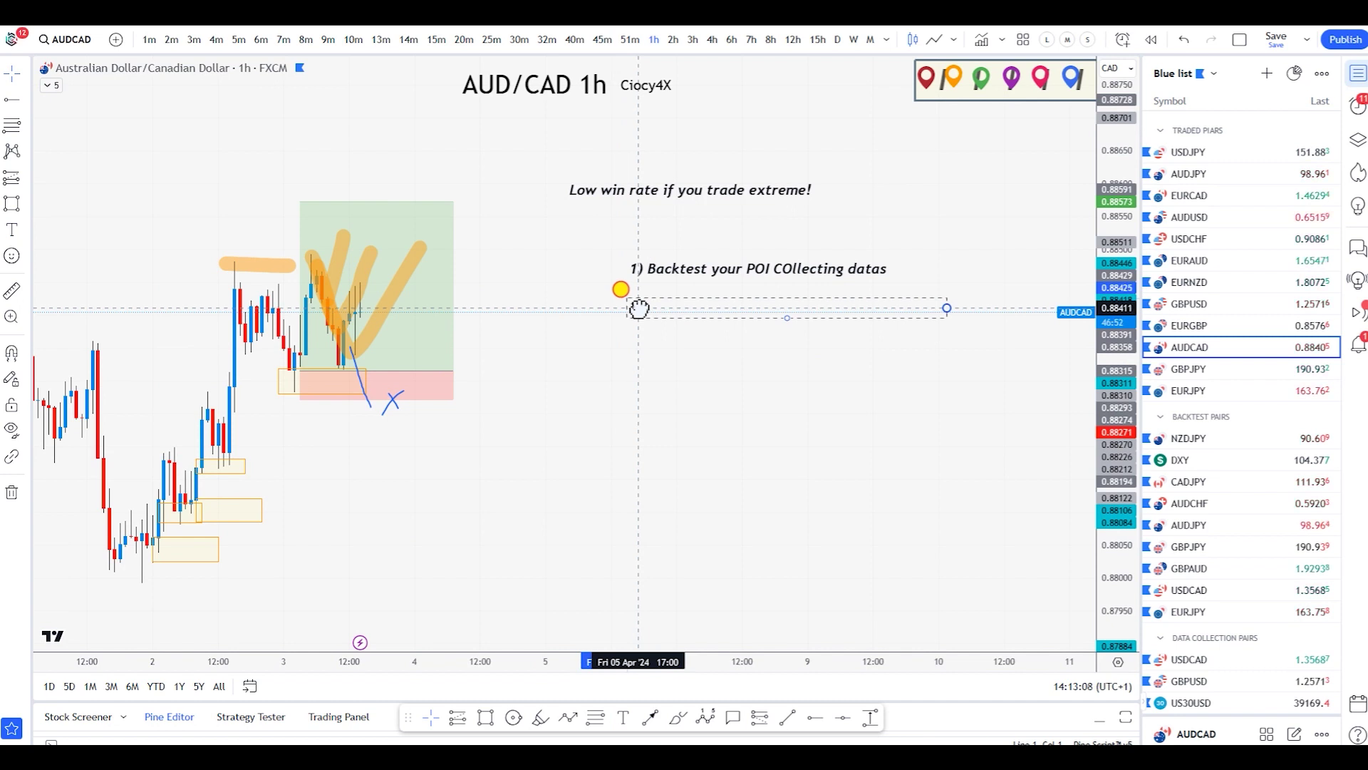
pyautogui.scroll(-1, 557, 477)
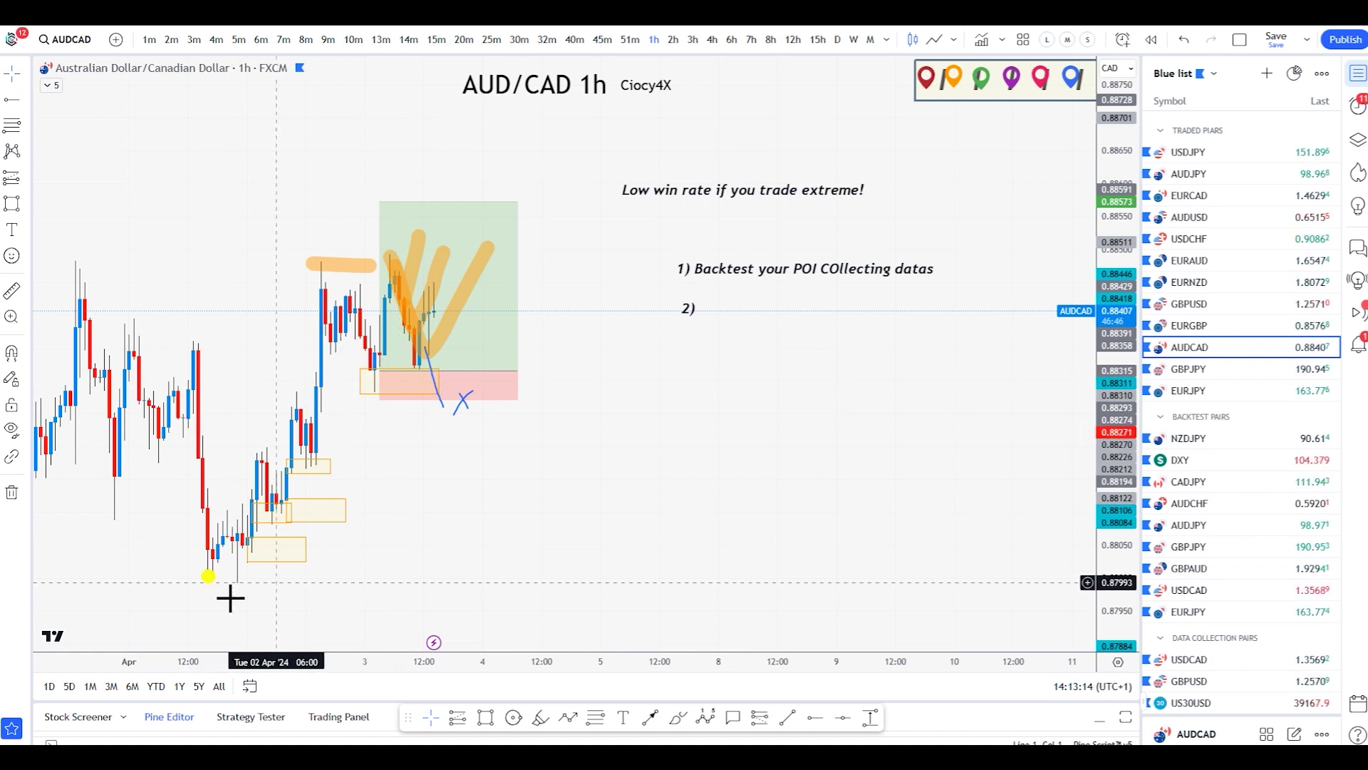
# - Move the small orange zone up and to the right beside the rally candles
pyautogui.scroll(-1, 415, 540)
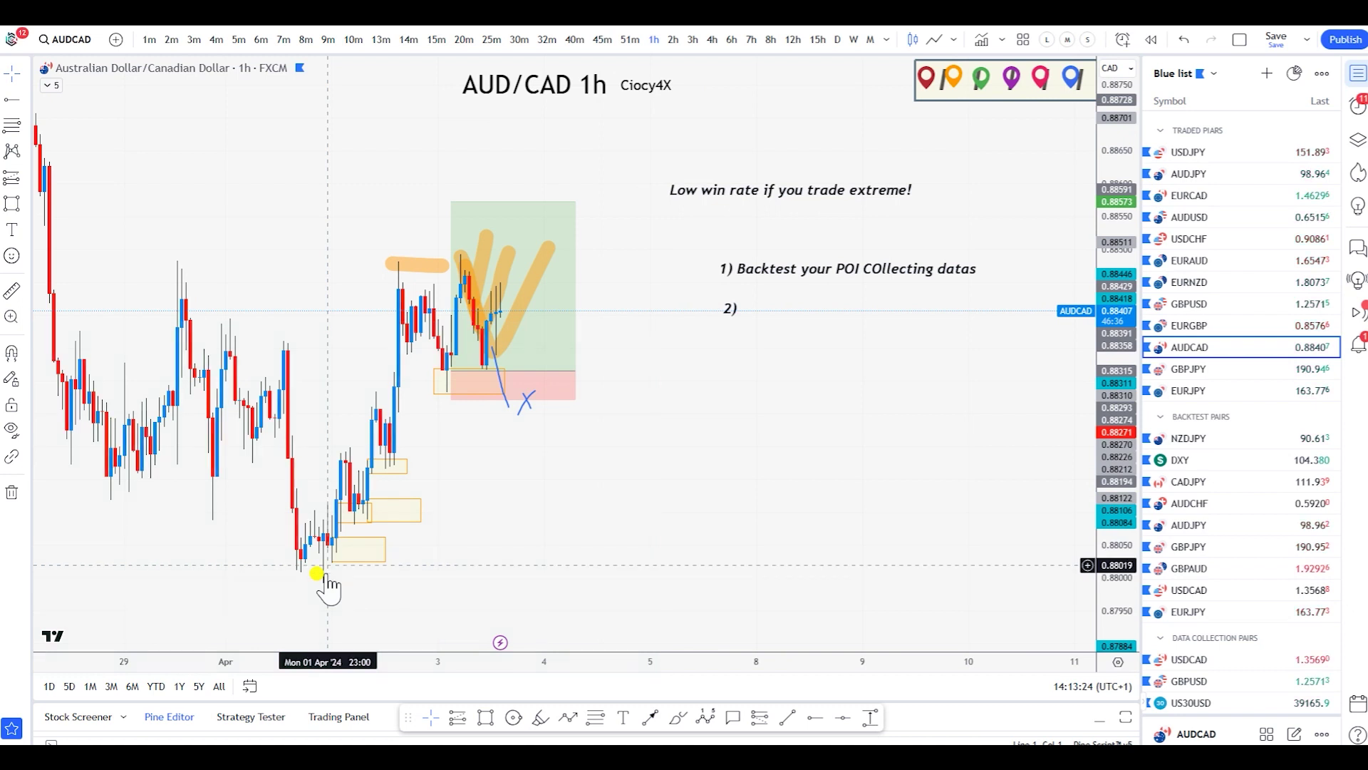
pyautogui.click(336, 503)
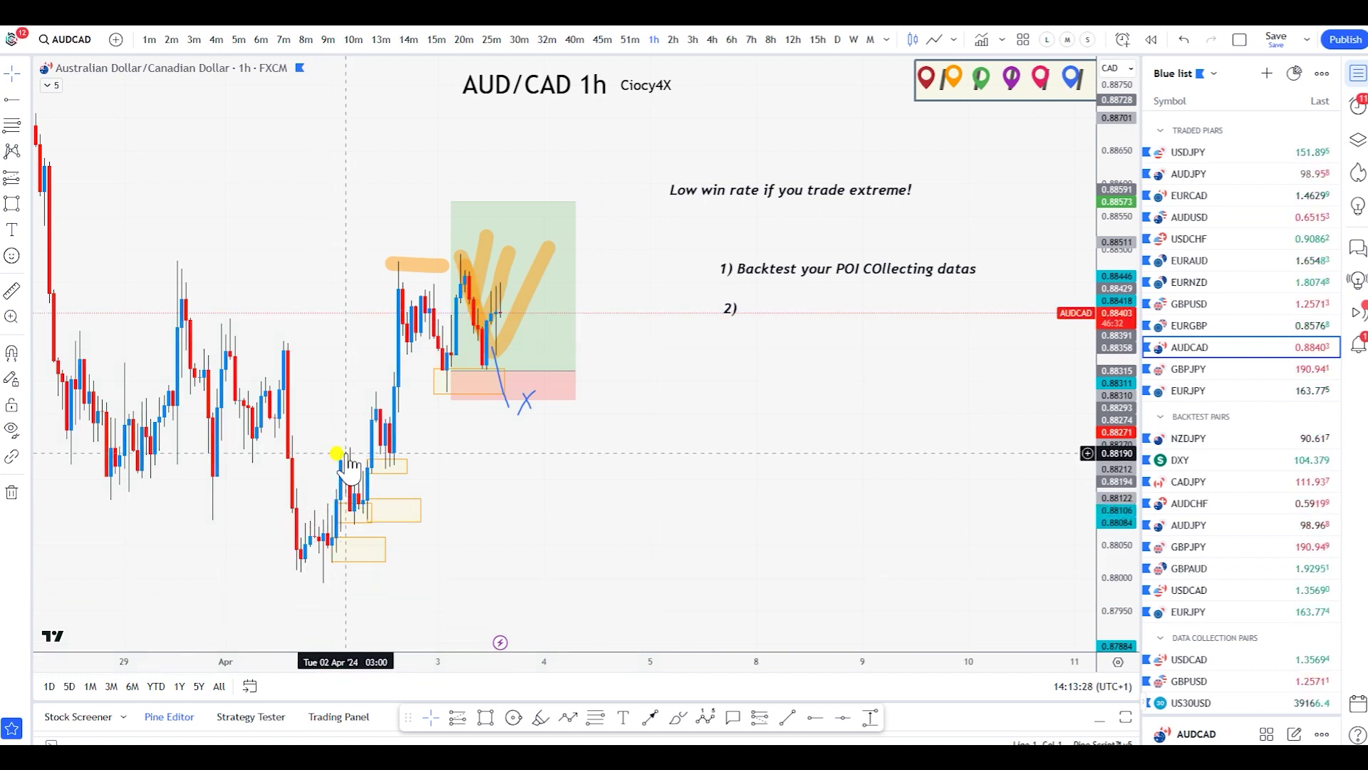
pyautogui.click(346, 514)
pyautogui.moveTo(335, 540); pyautogui.dragTo(360, 463)
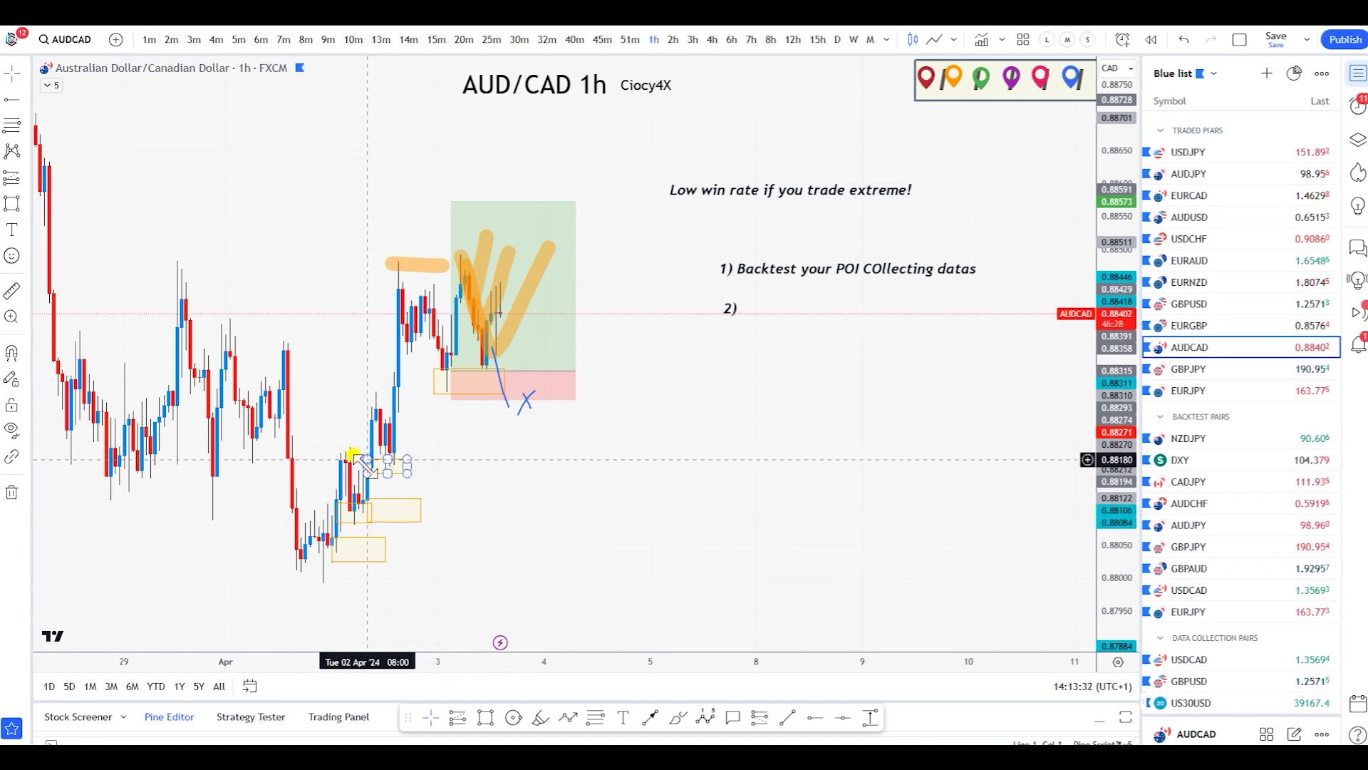
pyautogui.click(394, 264)
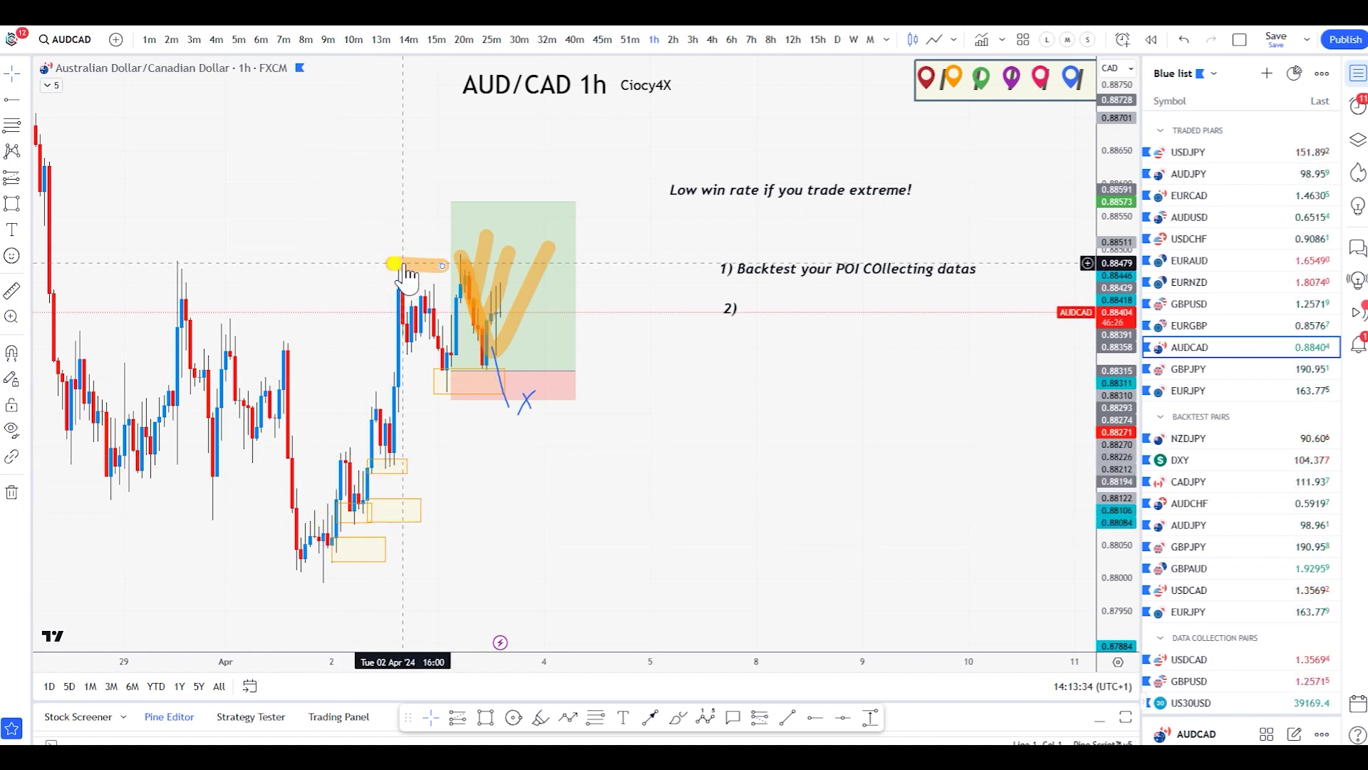
pyautogui.click(399, 292)
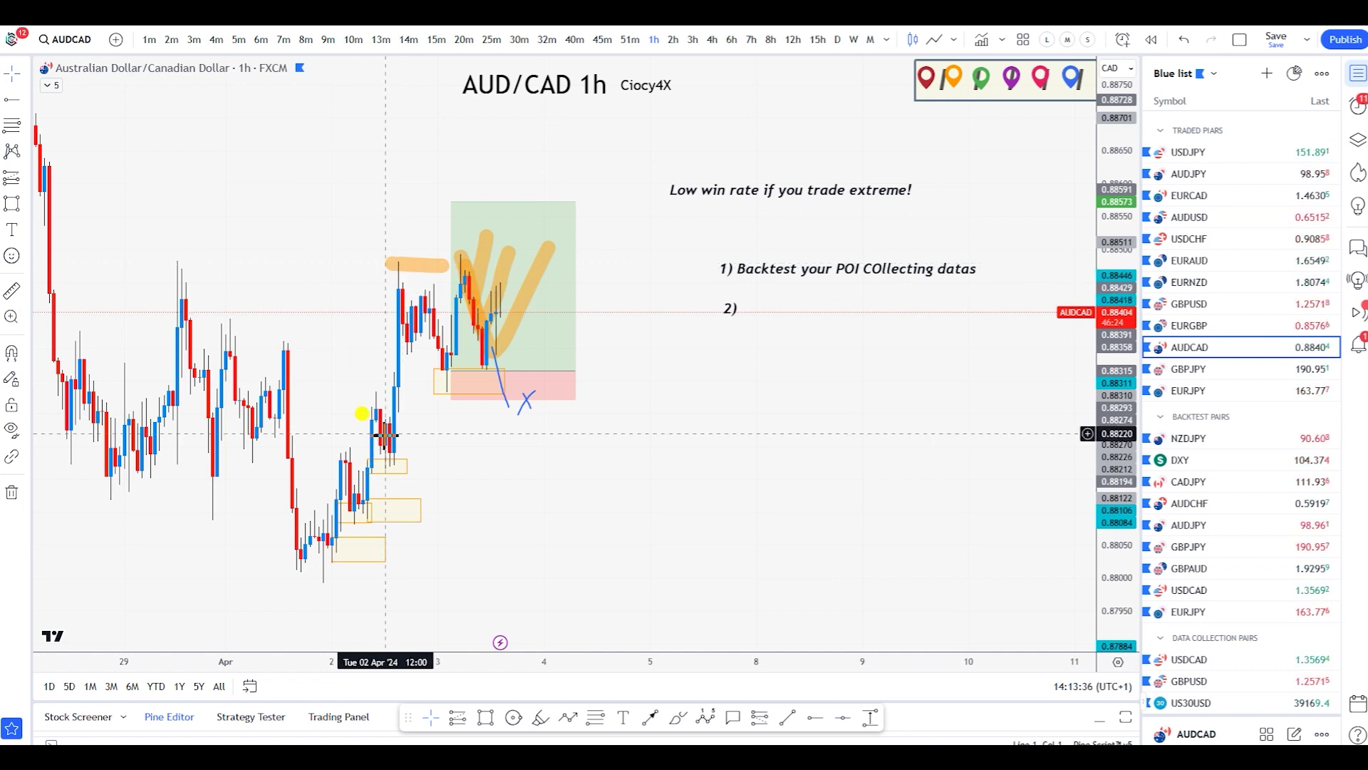
# - Draw a larger orange zone over the candles just above the small zone
pyautogui.click(487, 717)
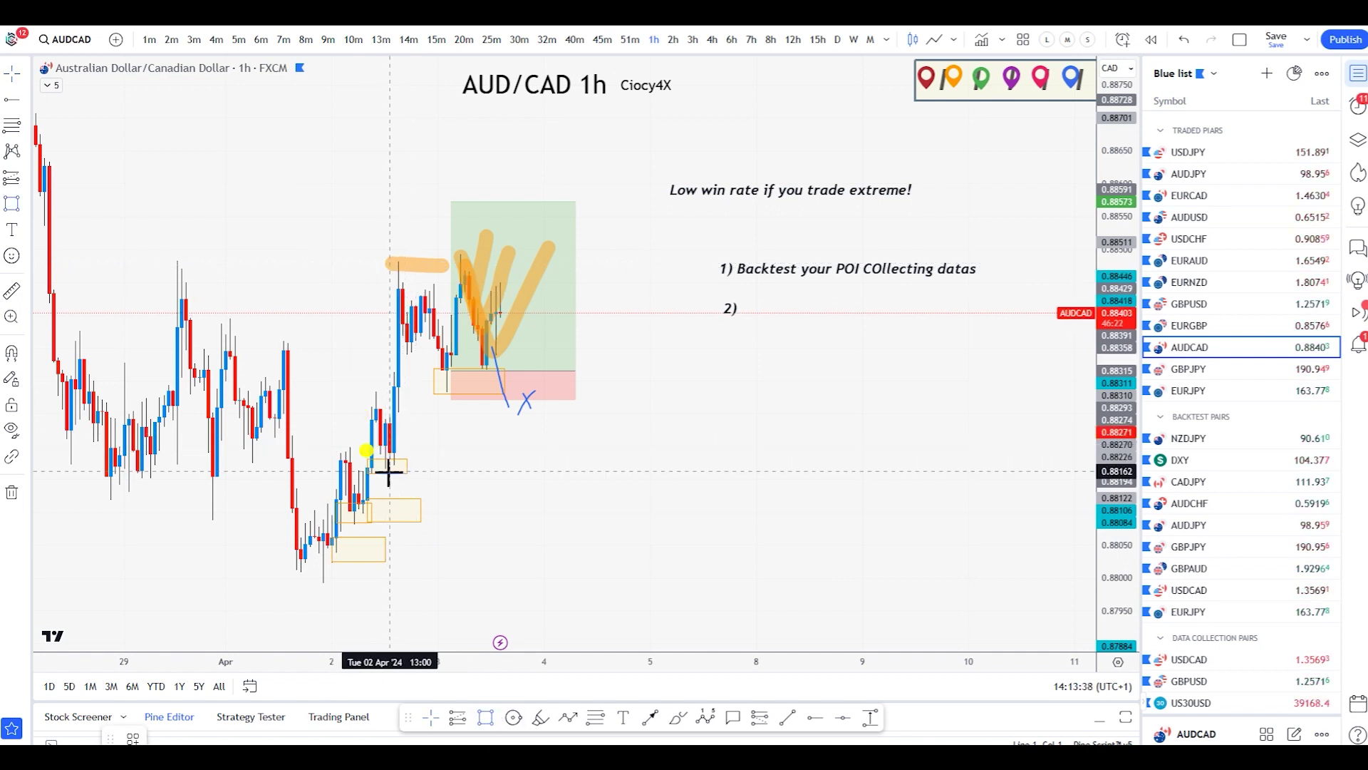
pyautogui.moveTo(422, 462); pyautogui.dragTo(456, 424)
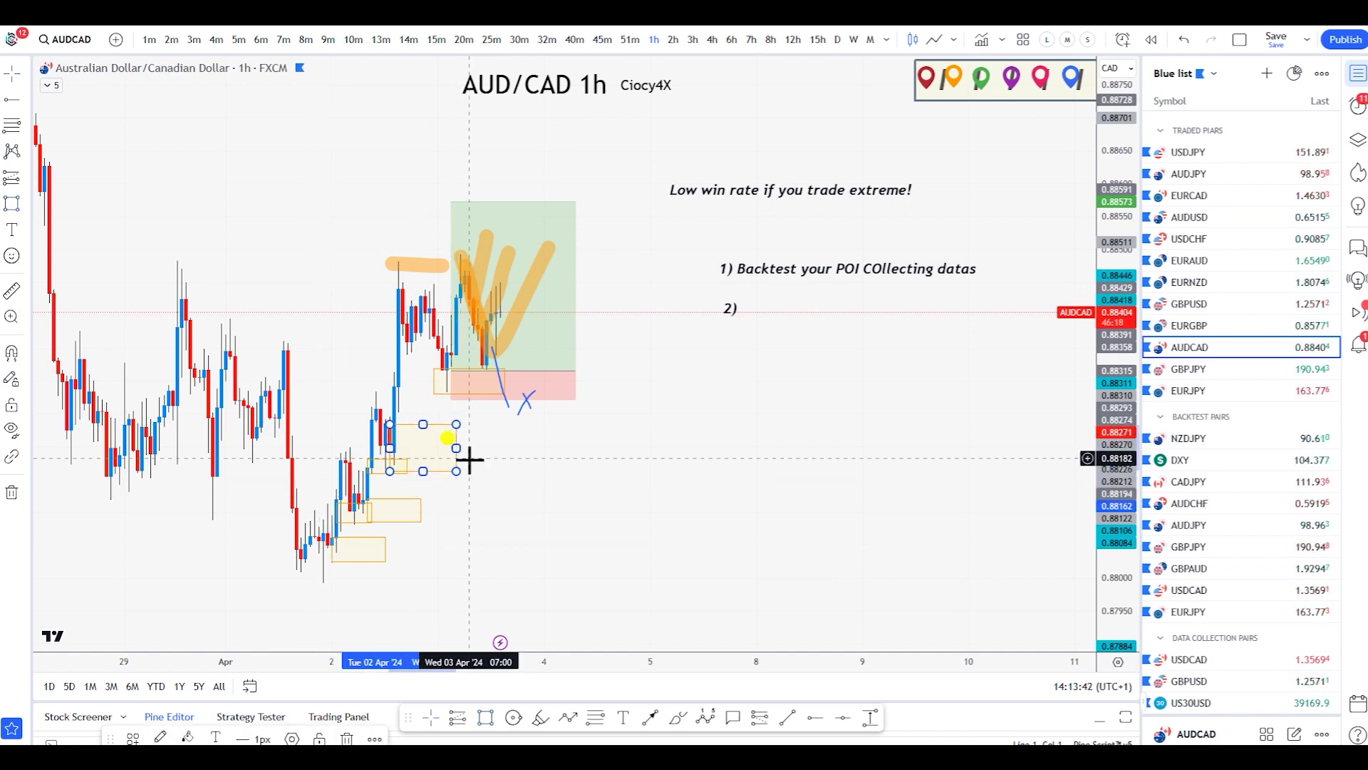
pyautogui.click(530, 459)
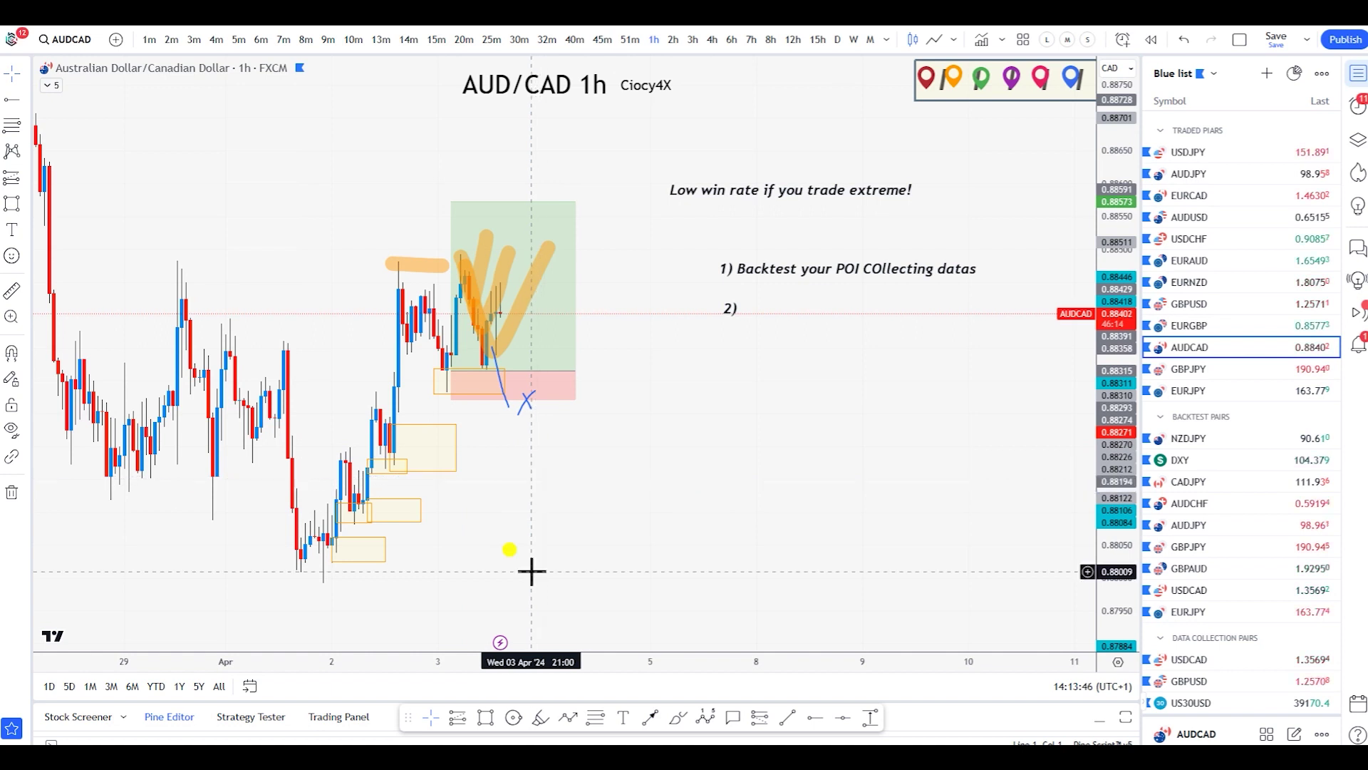
pyautogui.click(568, 718)
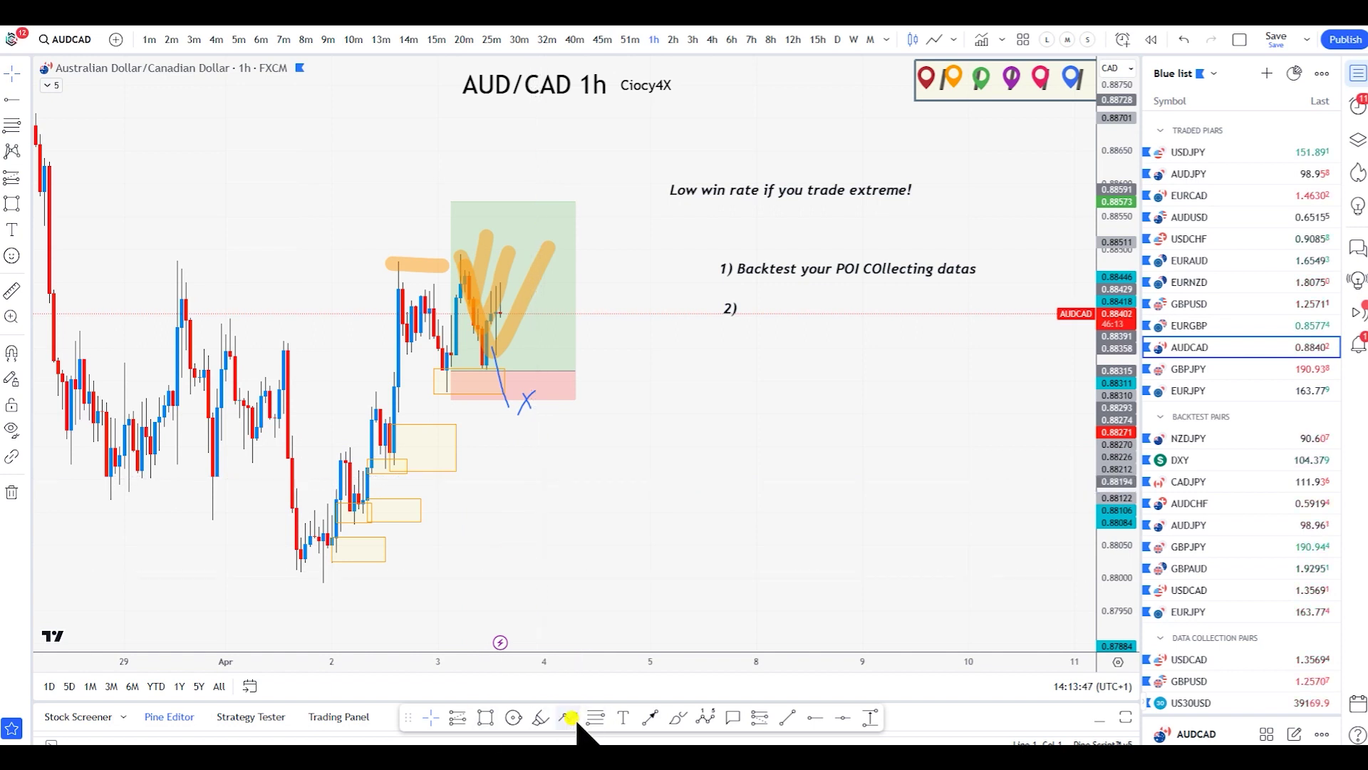
# - Trace a zigzag path from the left high through the low and next high, then lower its last leg
pyautogui.click(40, 118)
pyautogui.click(119, 488)
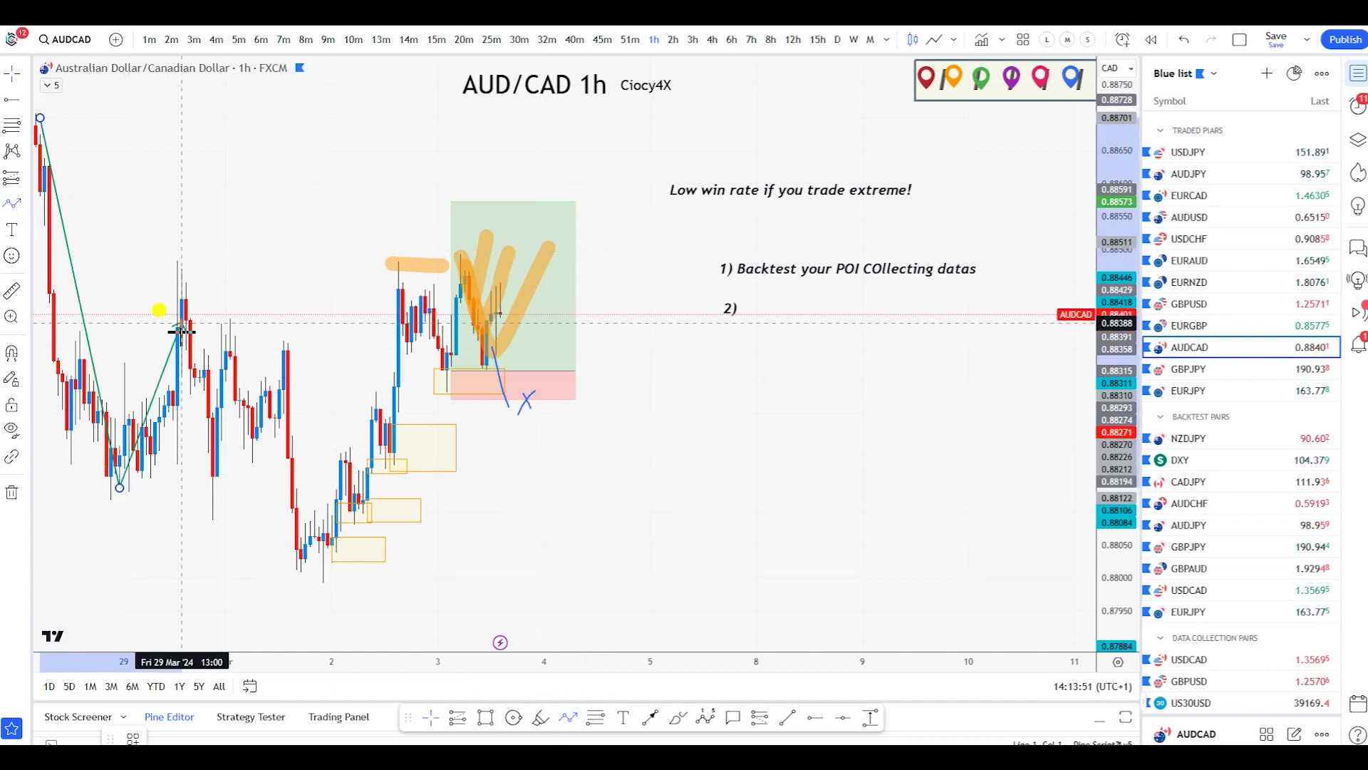
pyautogui.click(178, 259)
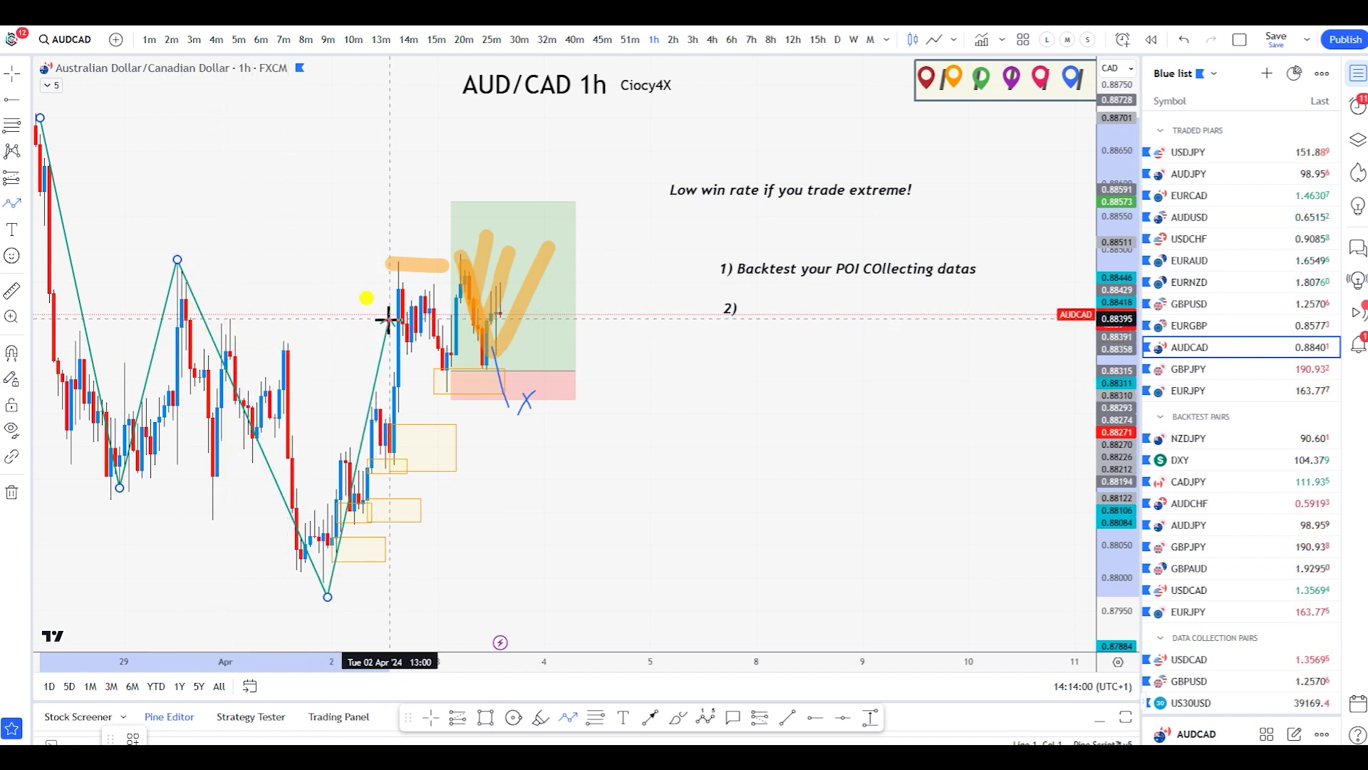
pyautogui.click(372, 397)
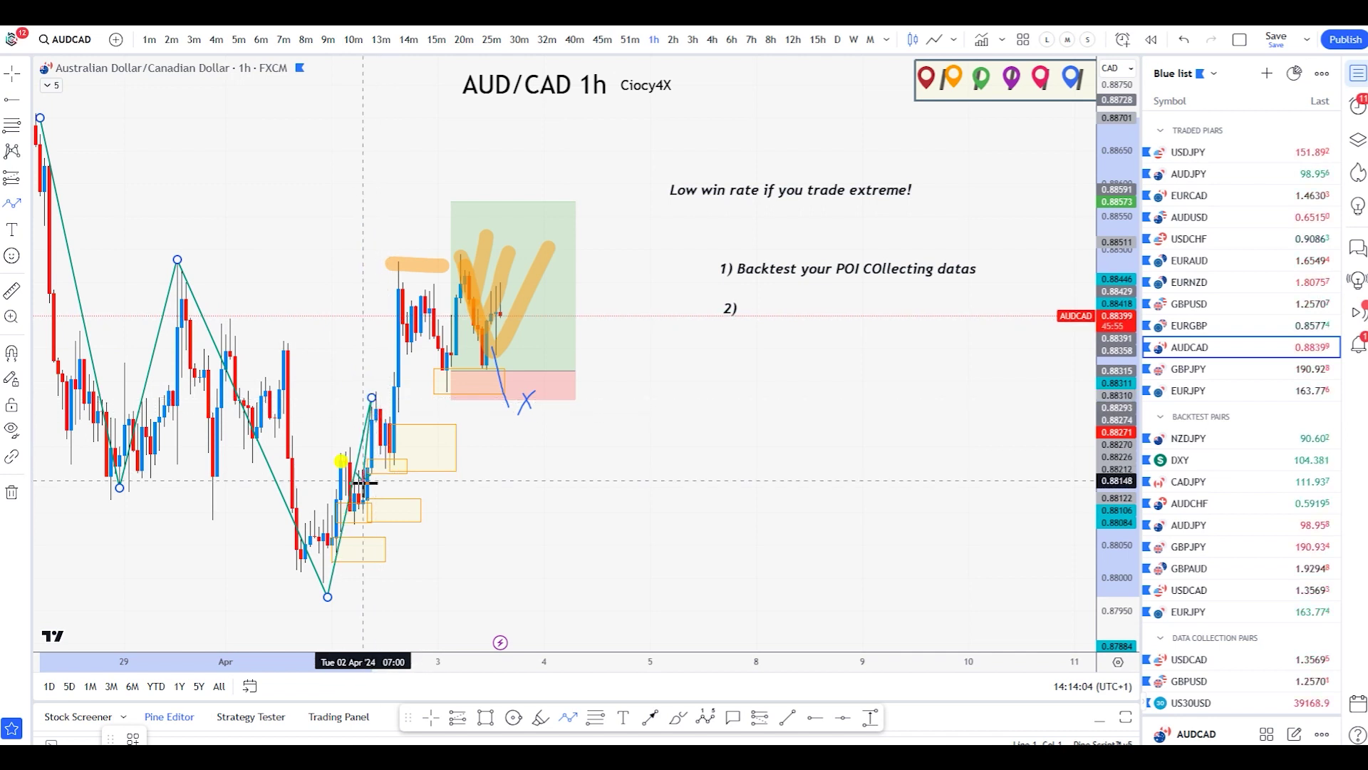
pyautogui.moveTo(371, 397); pyautogui.dragTo(340, 449)
# - Draw a second zigzag through alternating swings from the lower orange zone up to the orange-marked high
pyautogui.click(568, 716)
pyautogui.click(336, 451)
pyautogui.click(359, 525)
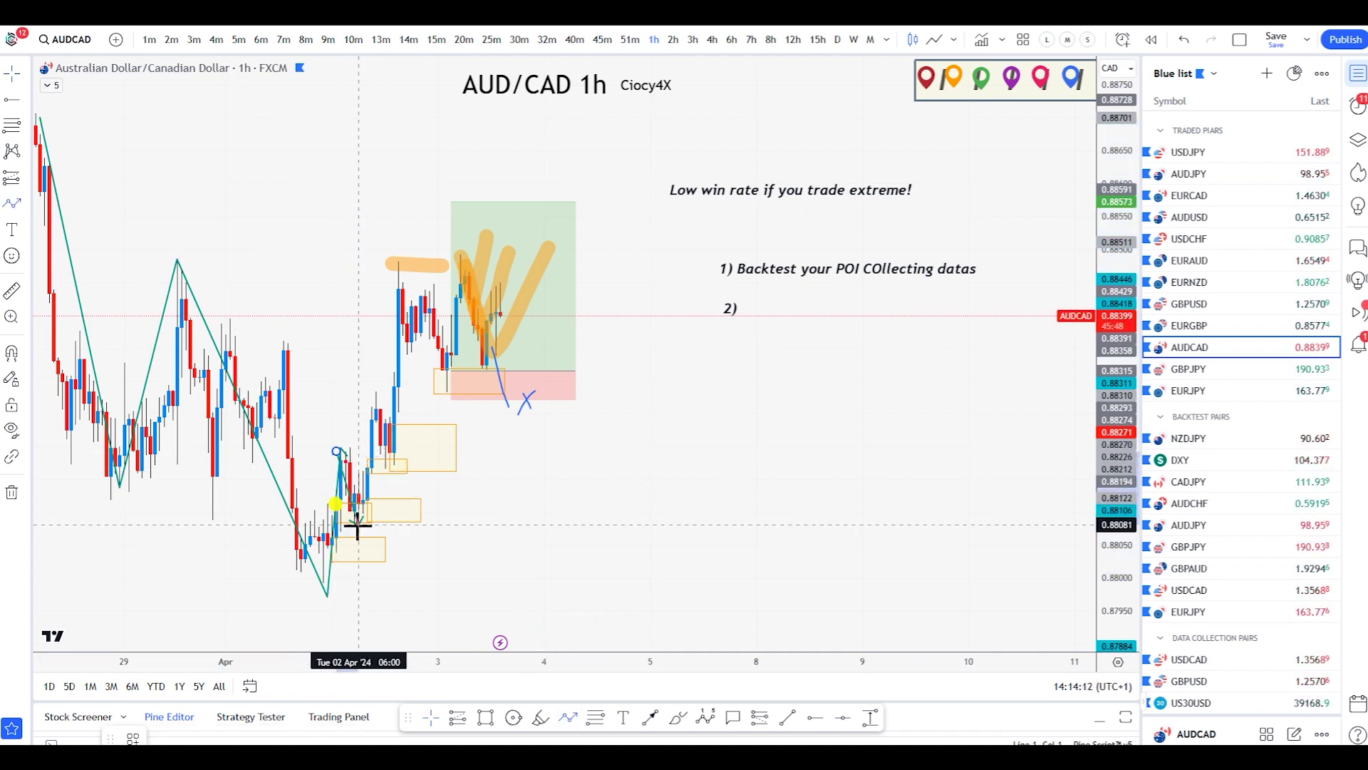
pyautogui.click(371, 391)
pyautogui.click(390, 472)
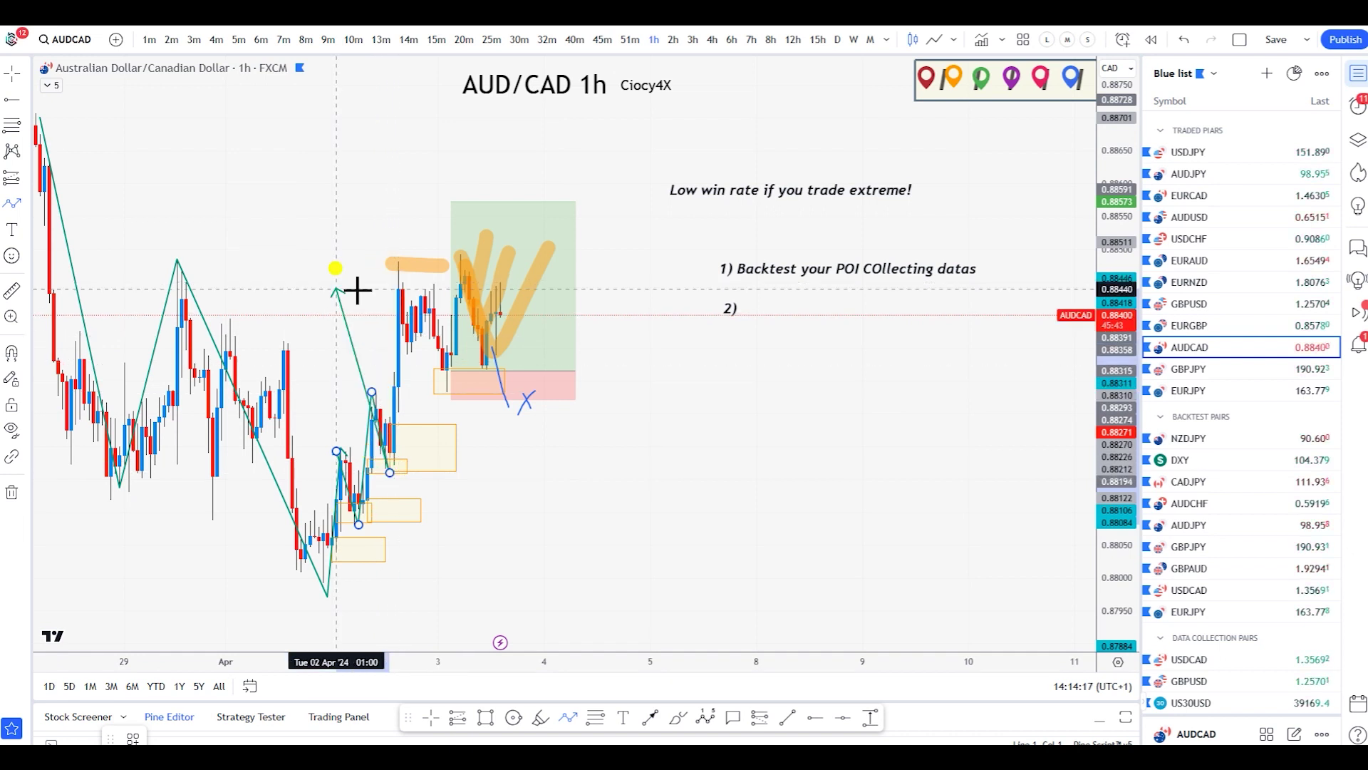
pyautogui.click(398, 346)
pyautogui.click(416, 459)
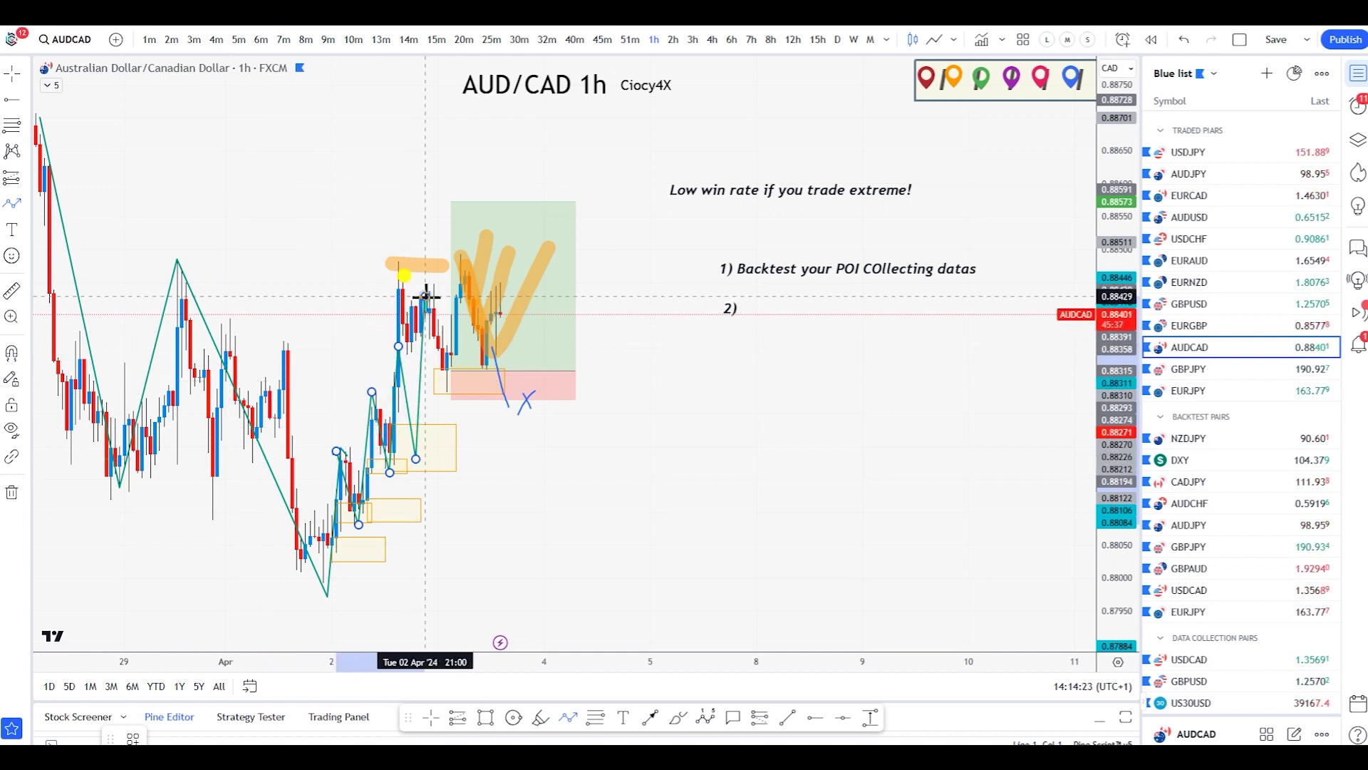
pyautogui.click(426, 297)
pyautogui.click(492, 465)
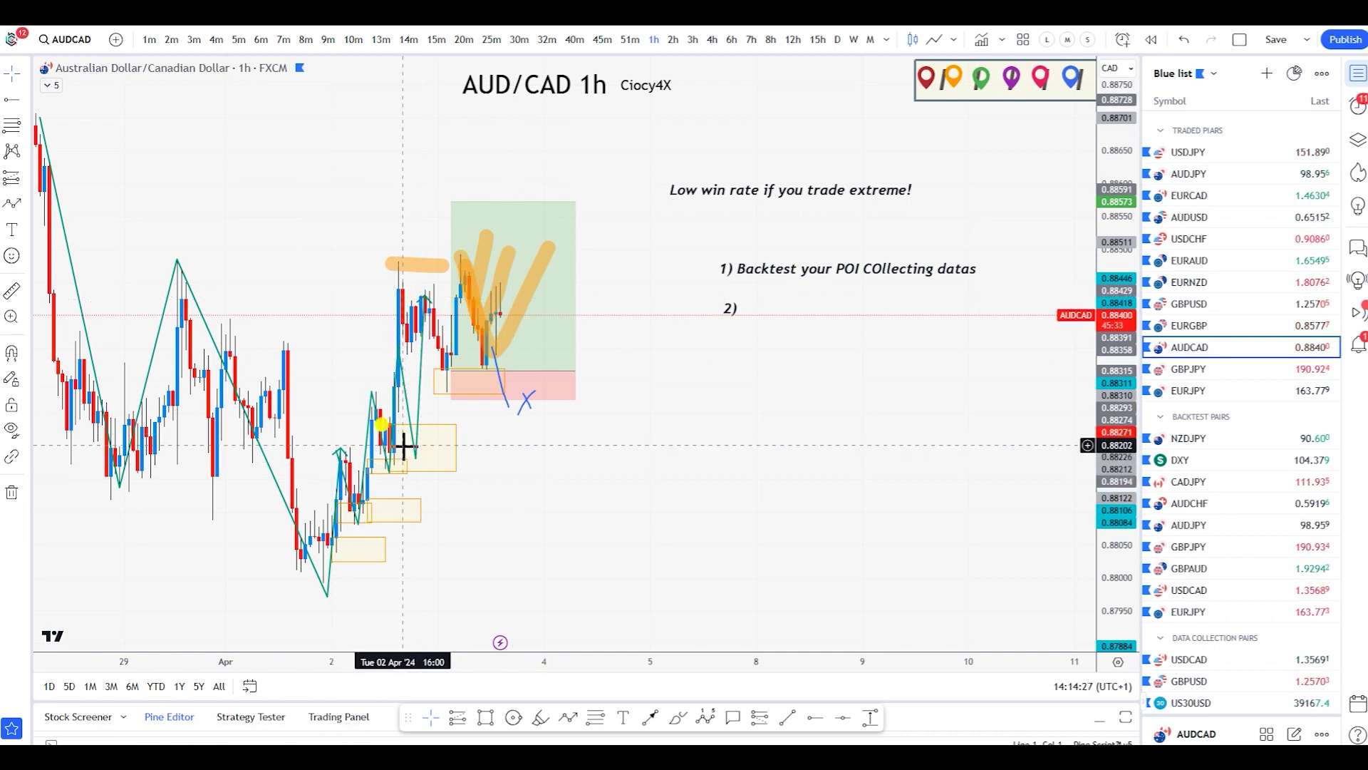
# - Drag the new zigzag's top point up onto the orange high
pyautogui.click(417, 445)
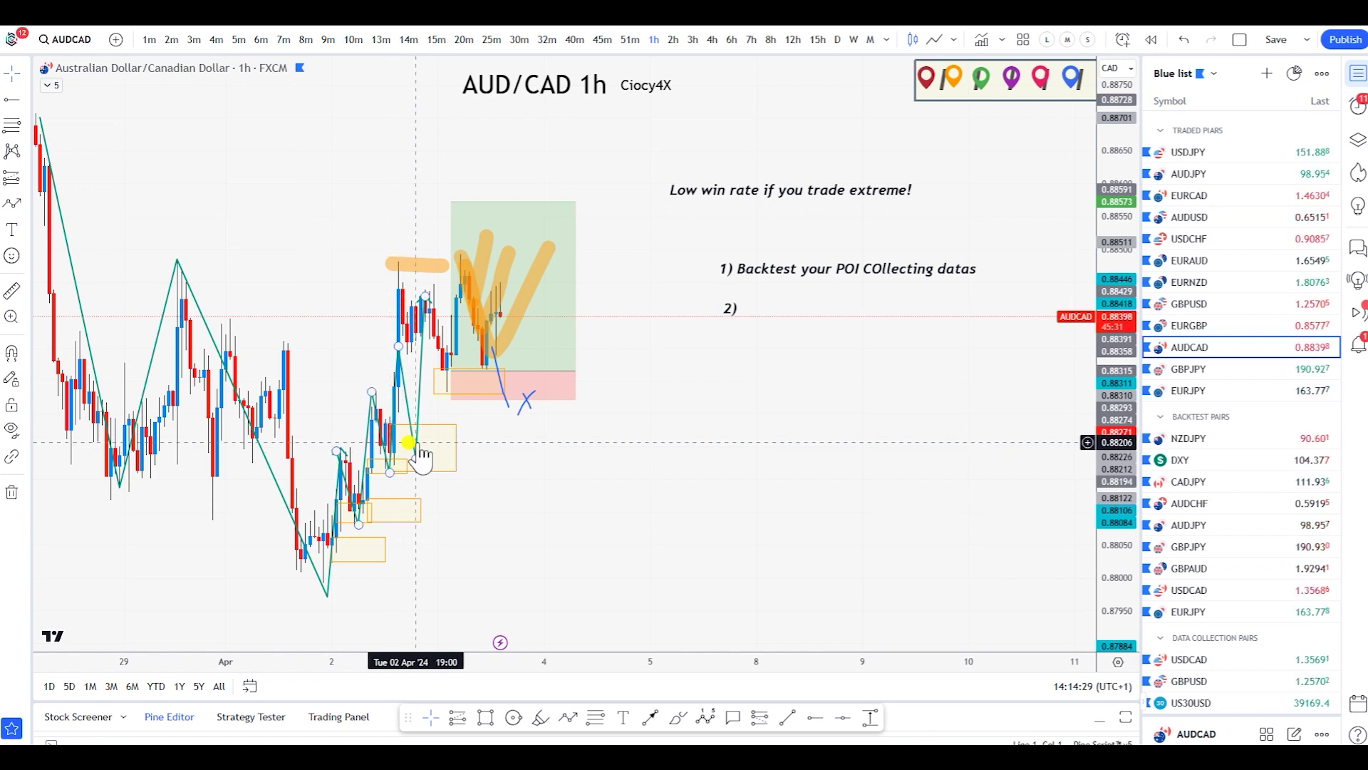
pyautogui.click(274, 303)
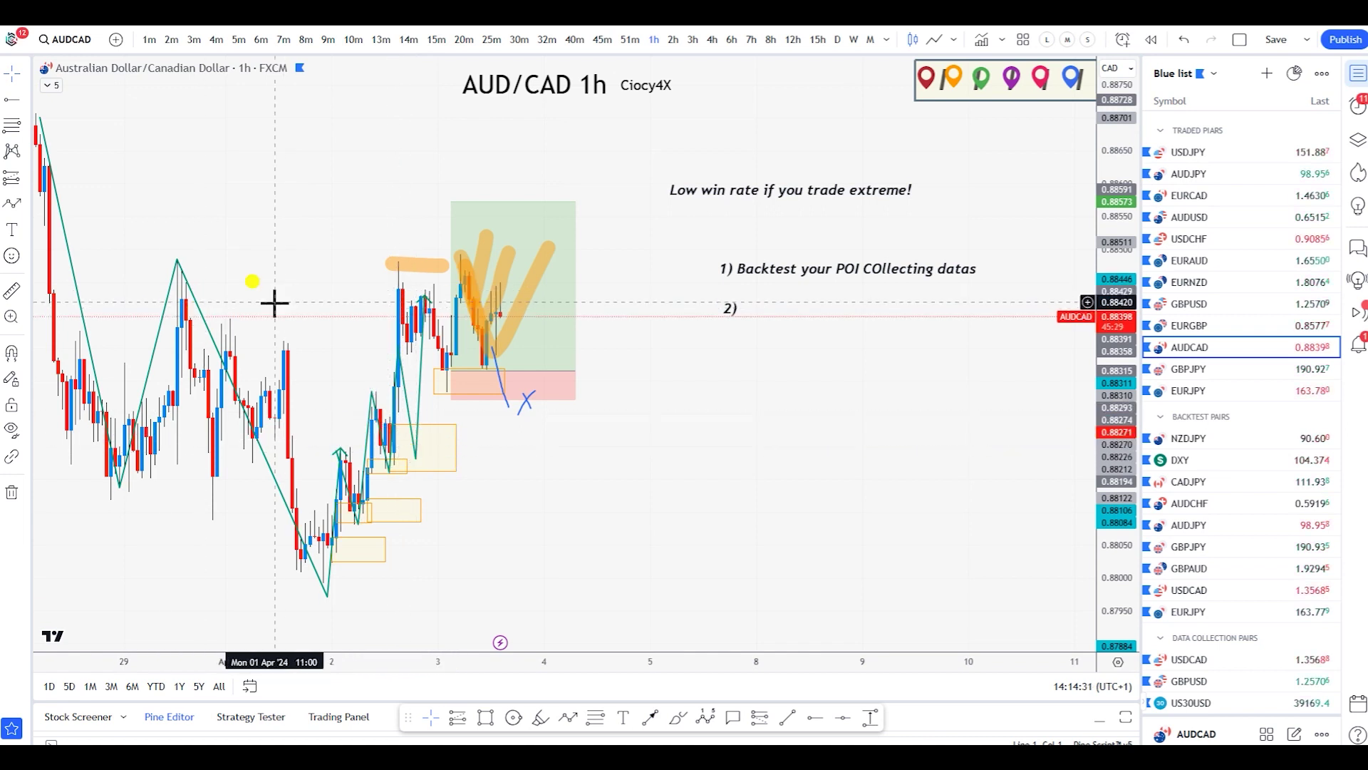
pyautogui.click(456, 295)
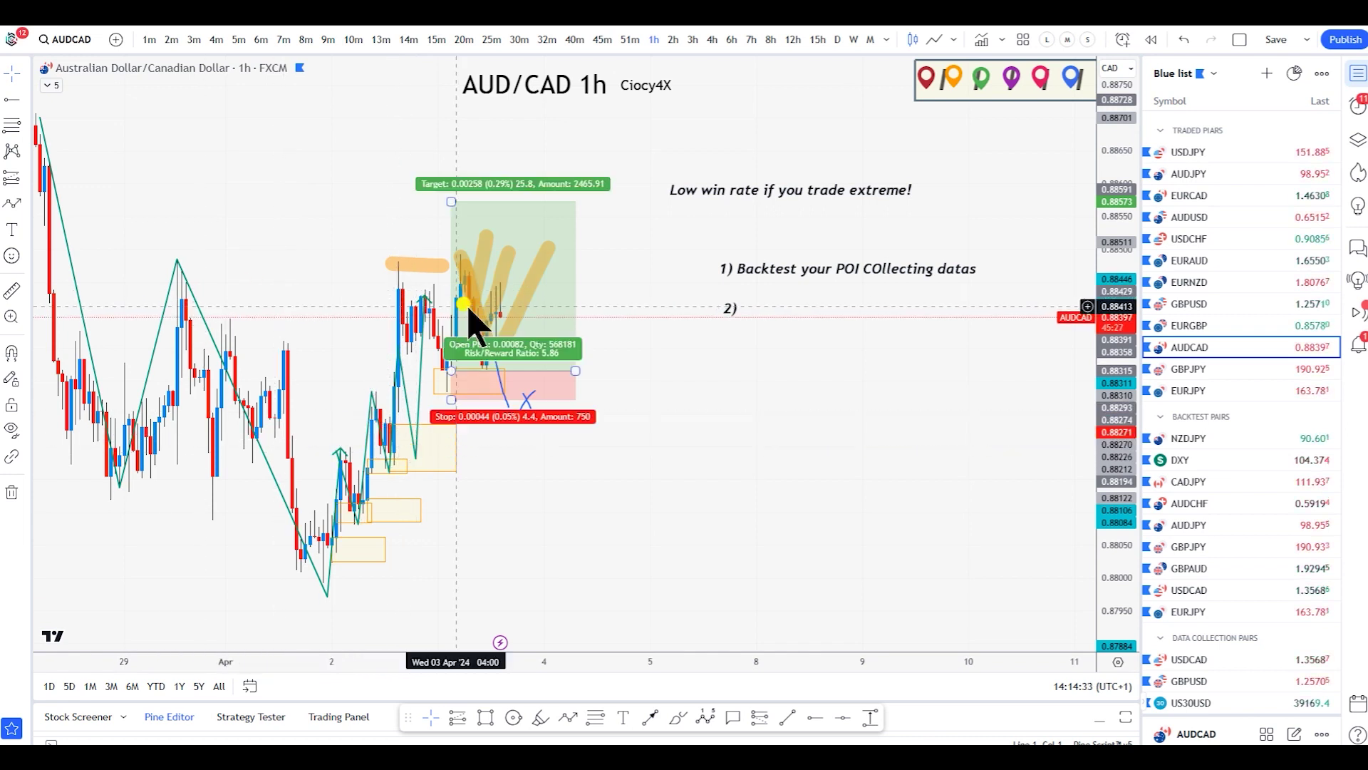
pyautogui.click(425, 301)
pyautogui.moveTo(424, 298); pyautogui.dragTo(403, 261)
pyautogui.click(269, 293)
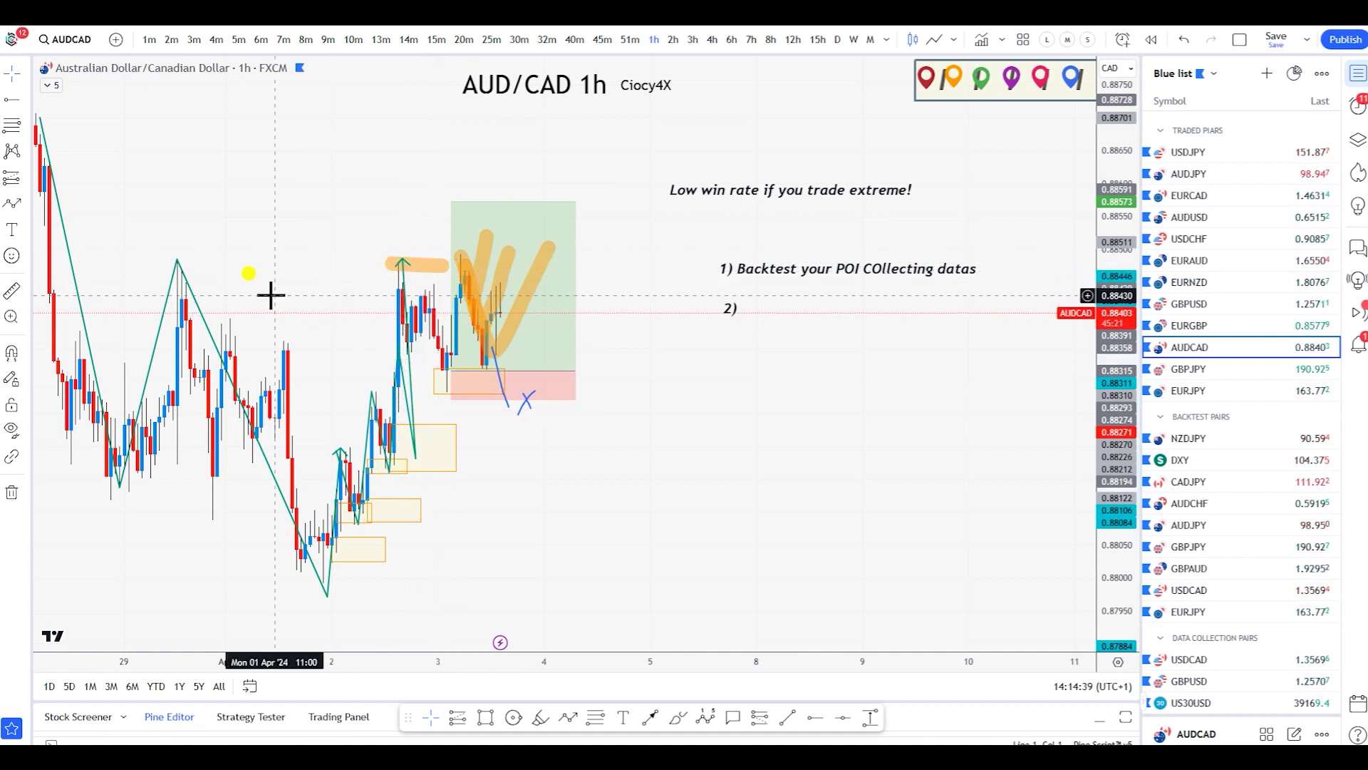
pyautogui.click(414, 453)
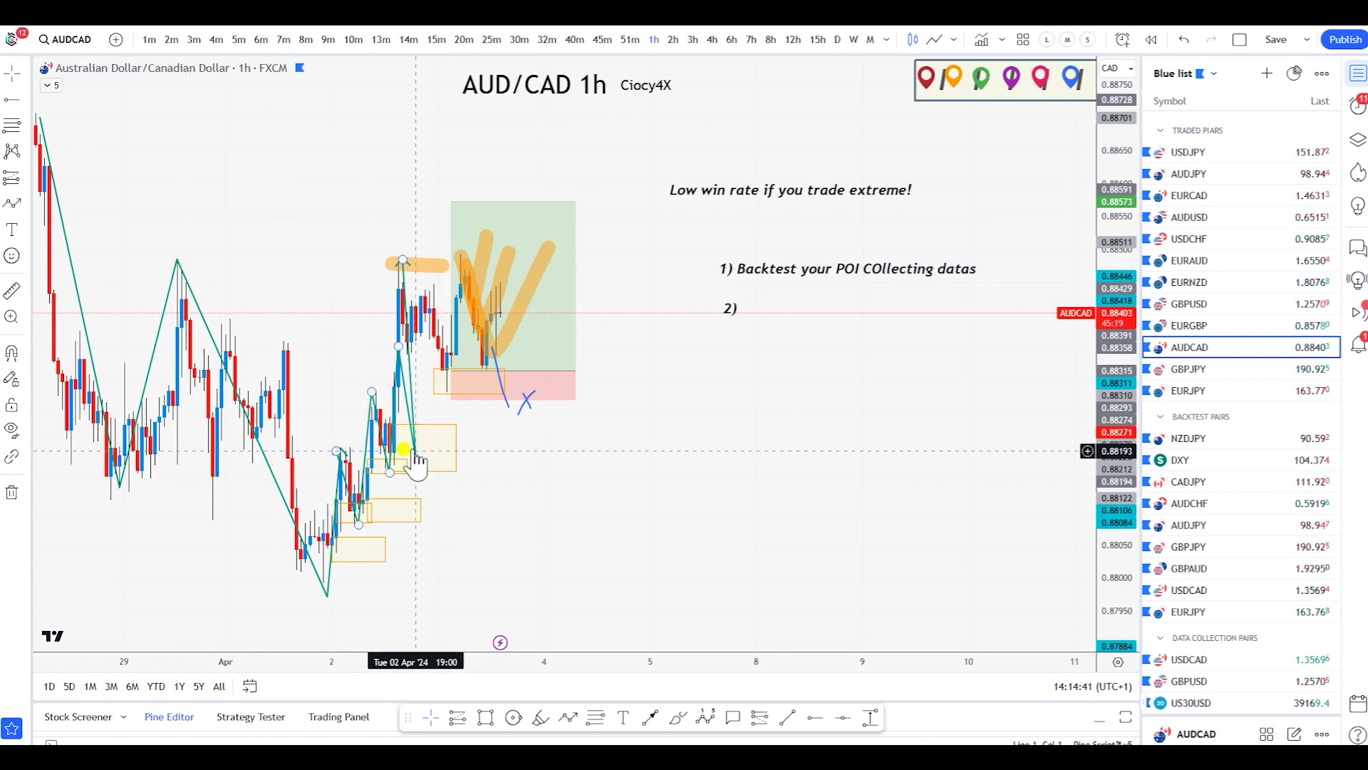
pyautogui.click(495, 374)
pyautogui.click(649, 717)
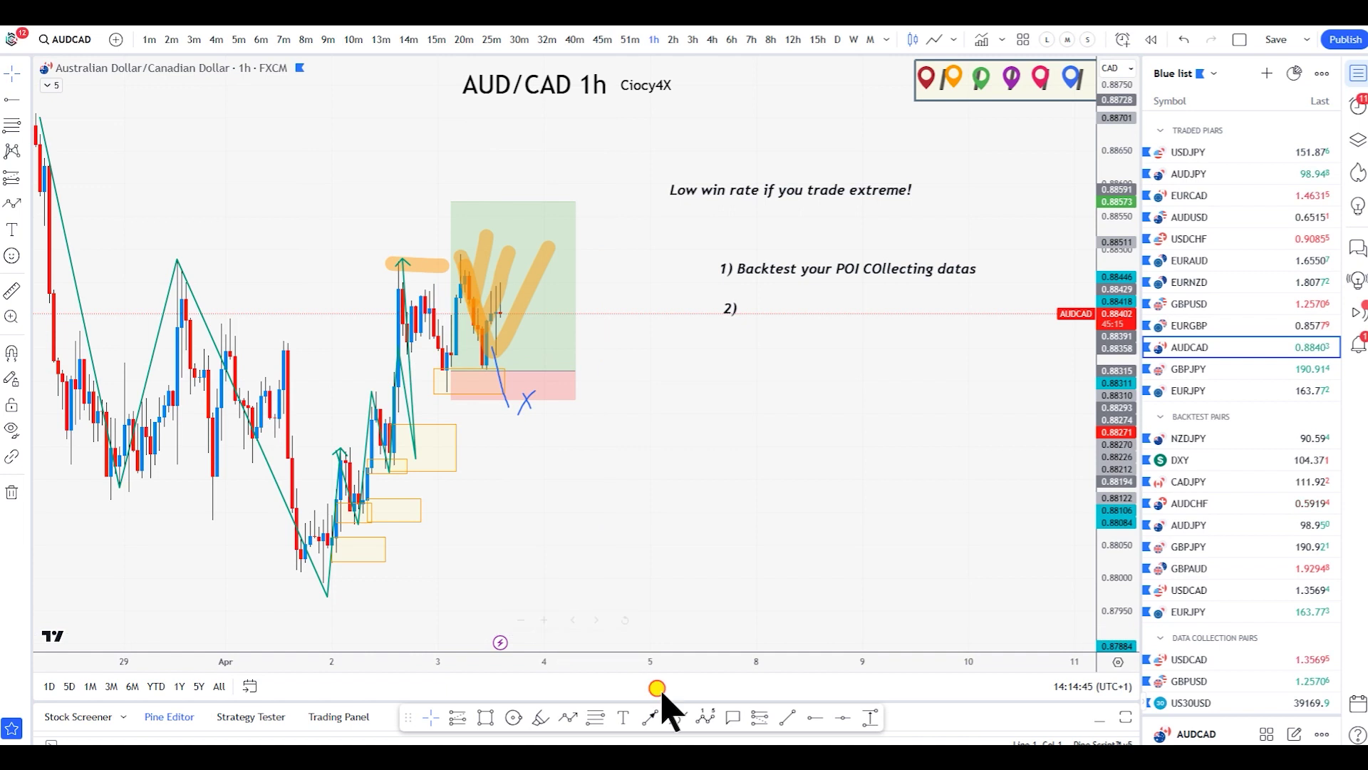
# - Draw a line from the March swing high to the trade; complete note '2) Technical with your POI understanding'
pyautogui.click(174, 257)
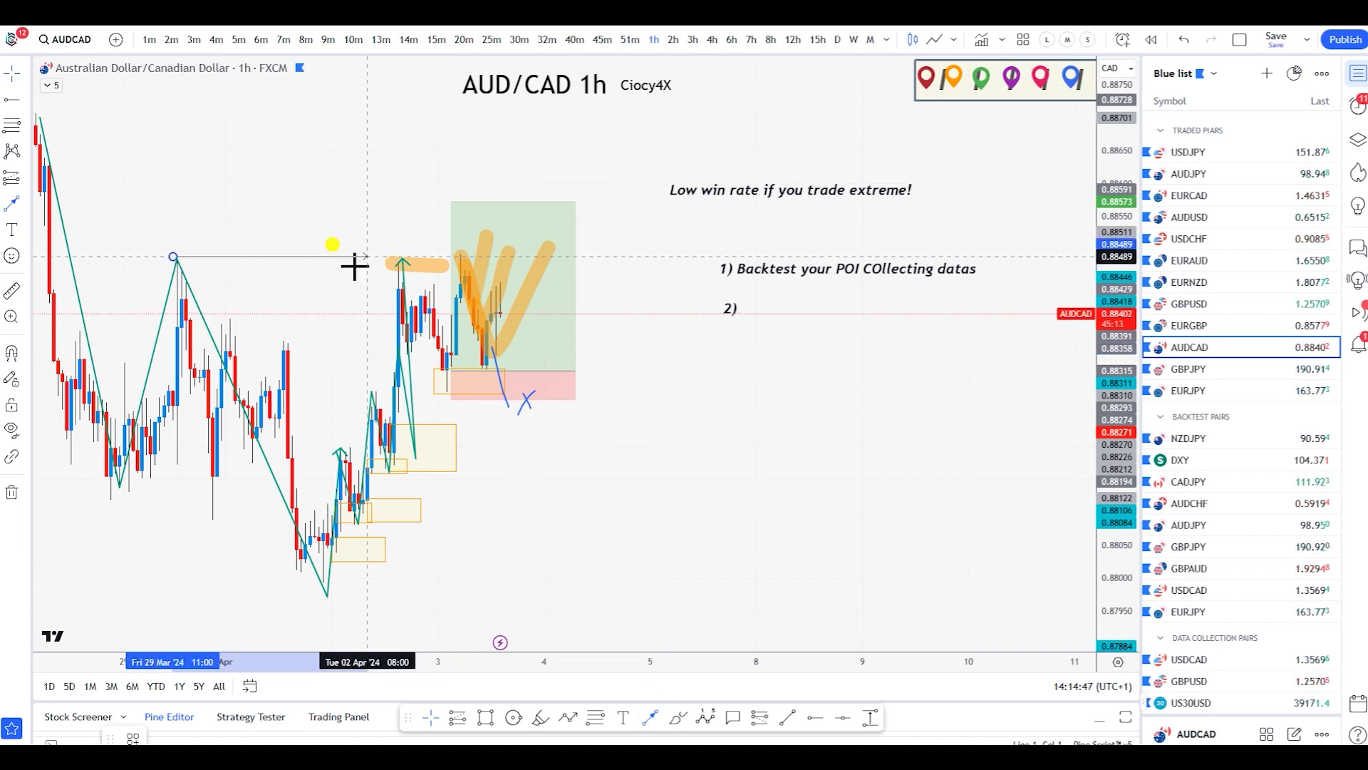
pyautogui.click(498, 258)
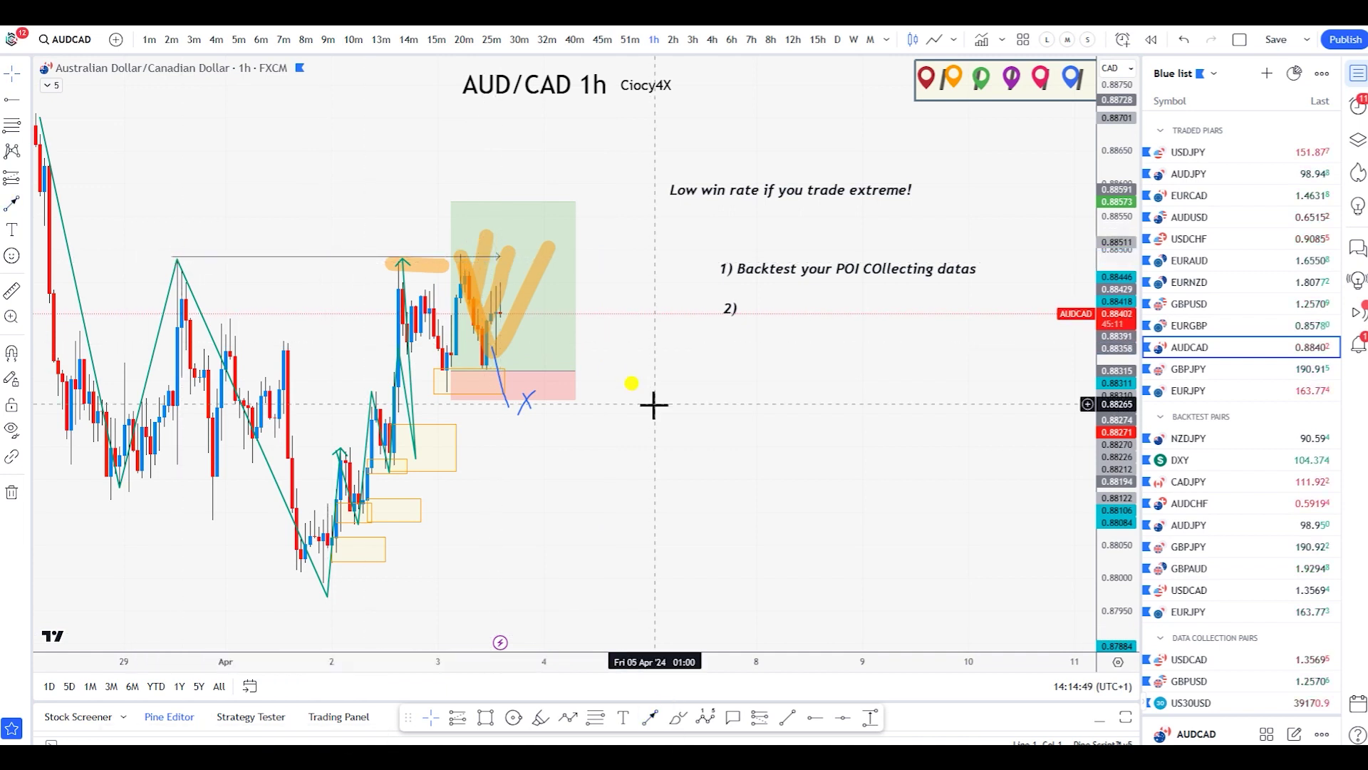
pyautogui.doubleClick(733, 308)
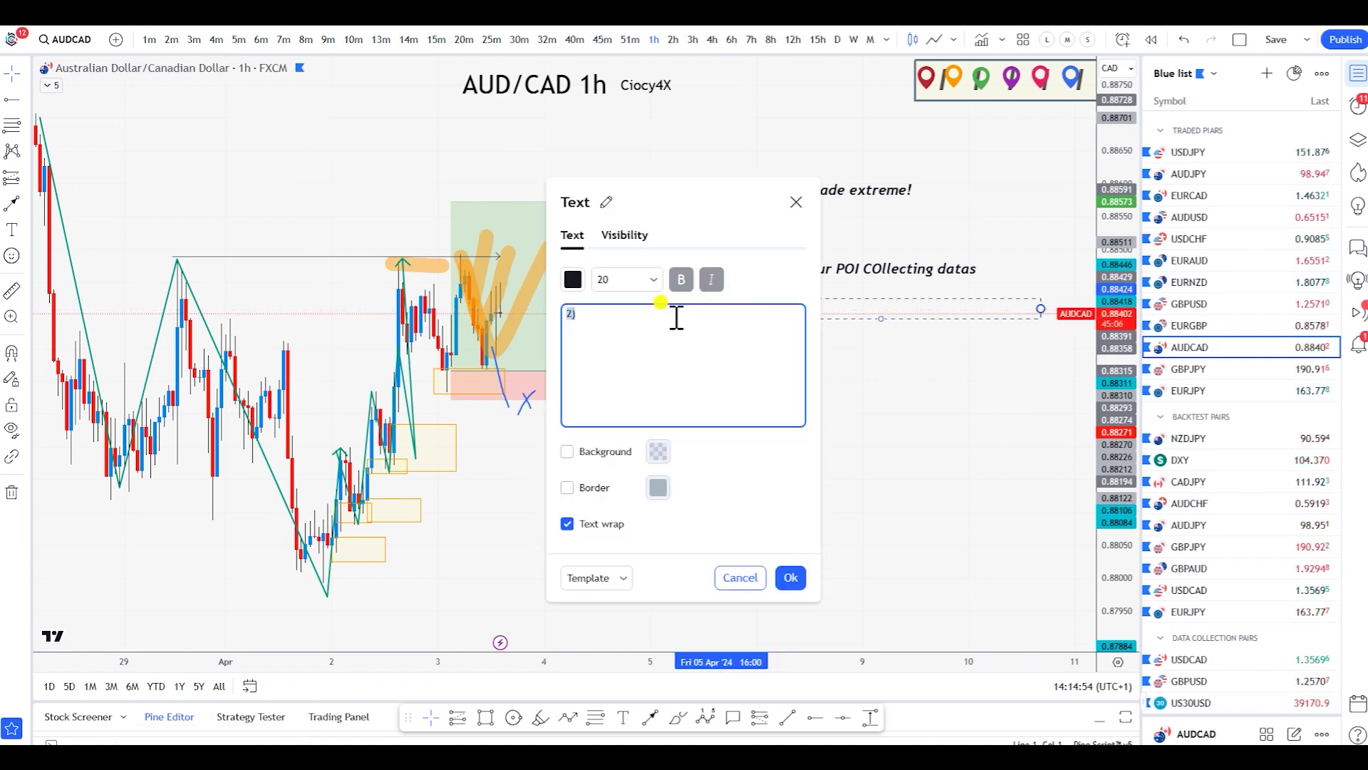
pyautogui.write('Technical ')
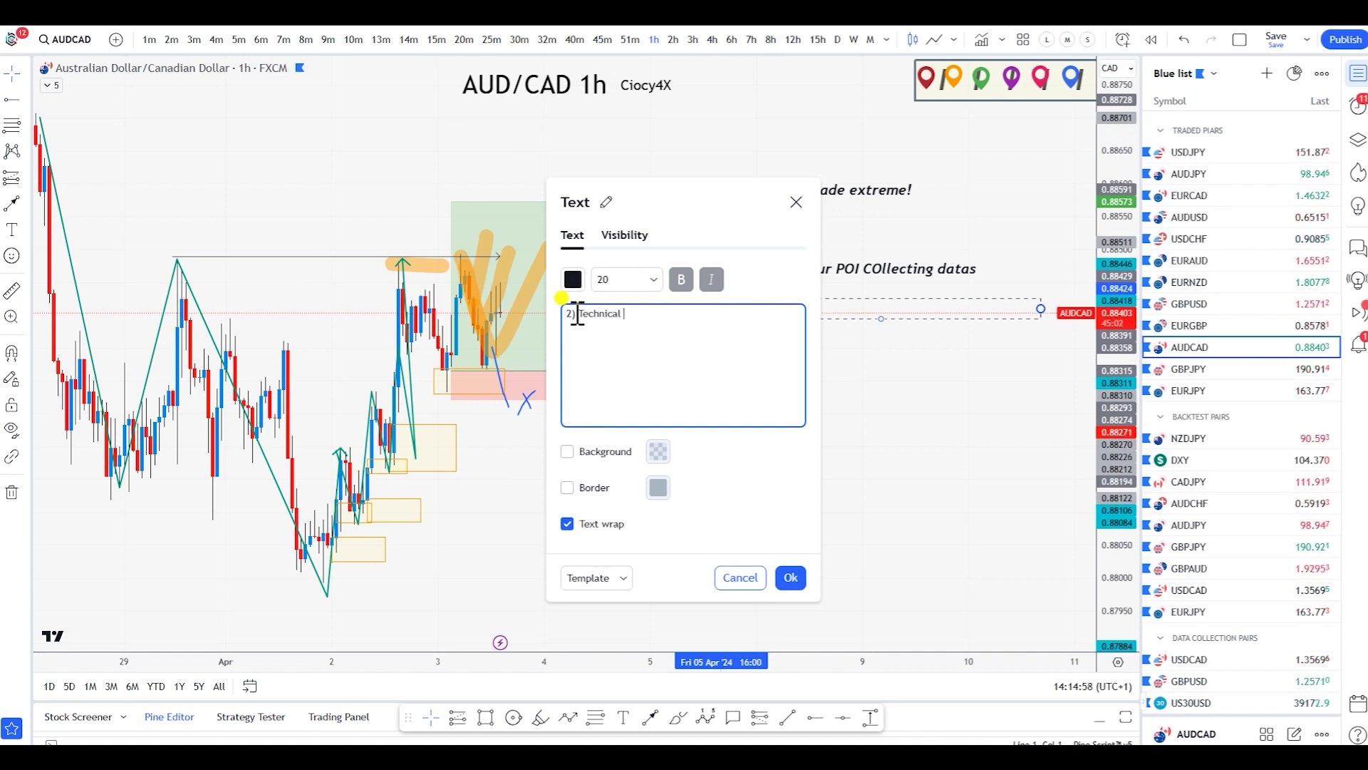
pyautogui.write('with your PO')
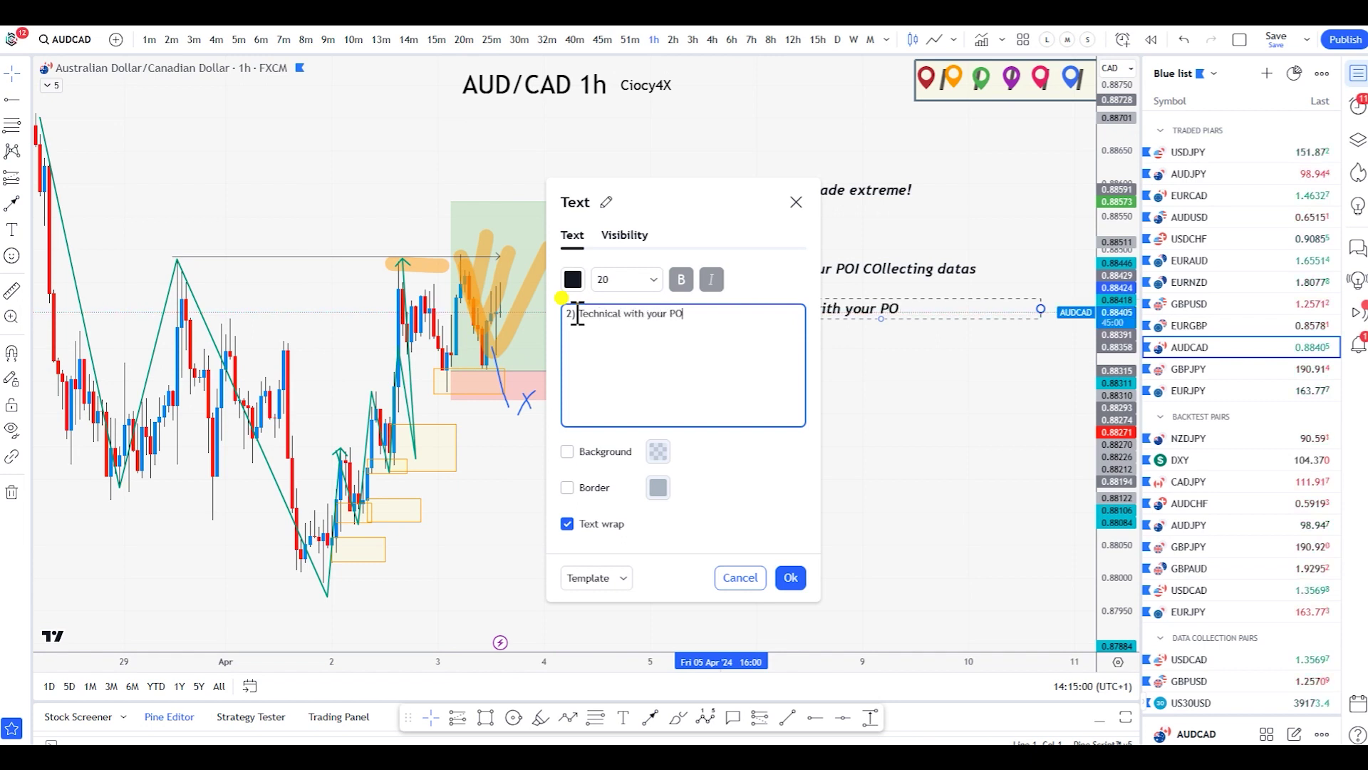
pyautogui.write('I unde')
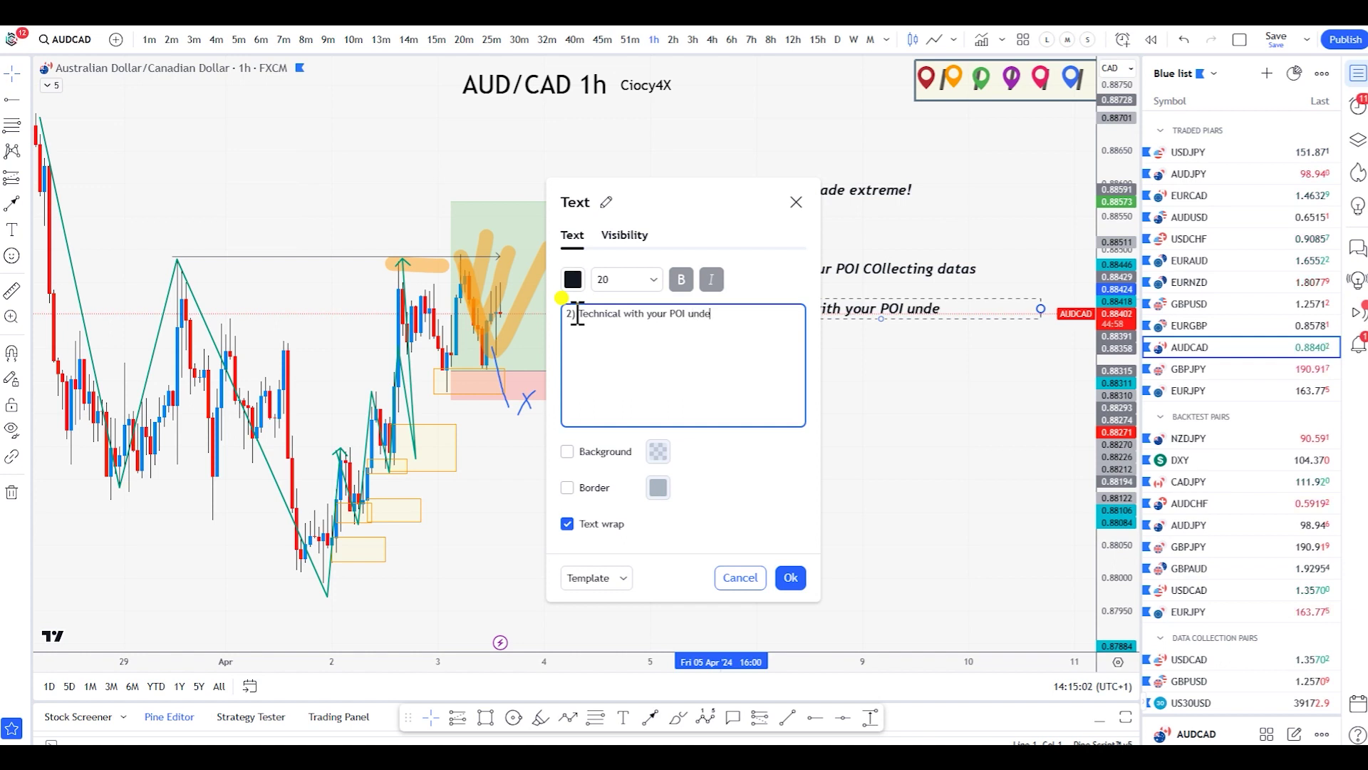
pyautogui.write('rstanding')
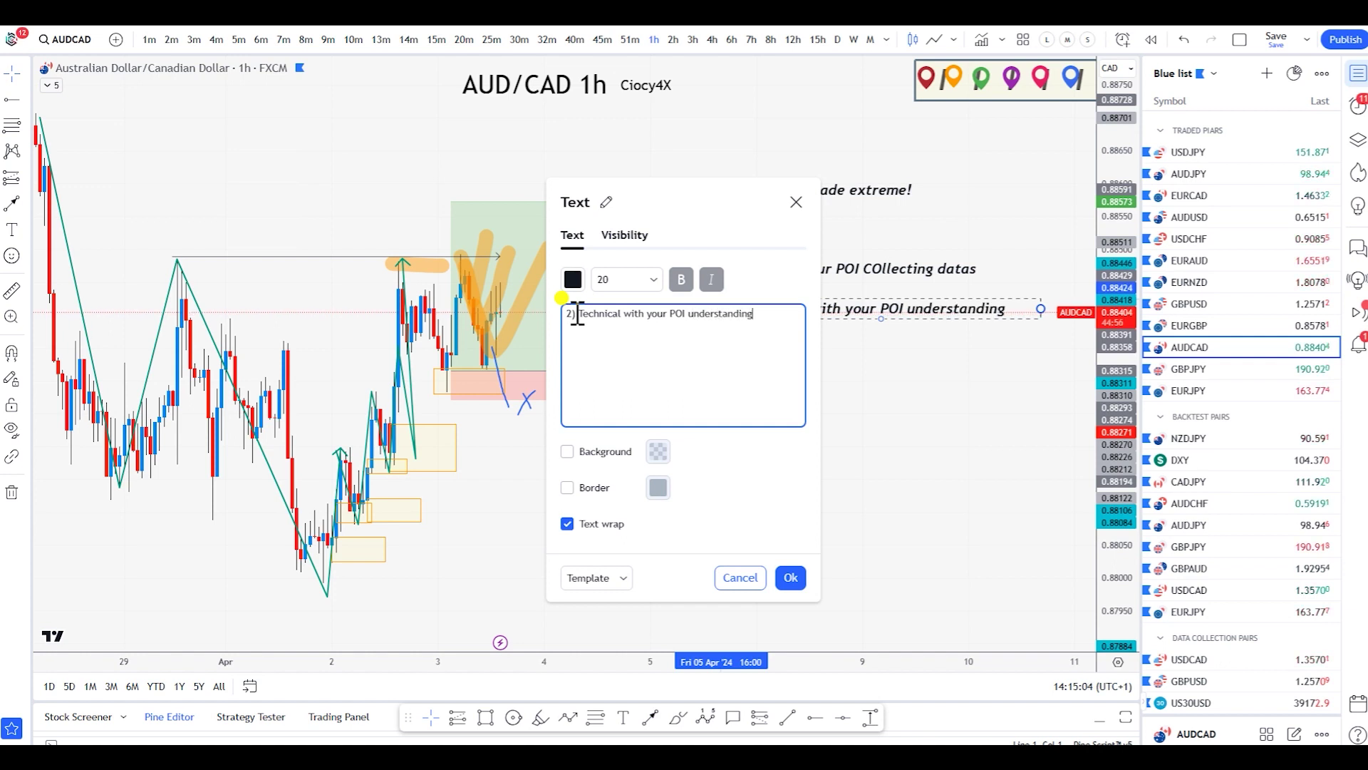
pyautogui.click(790, 576)
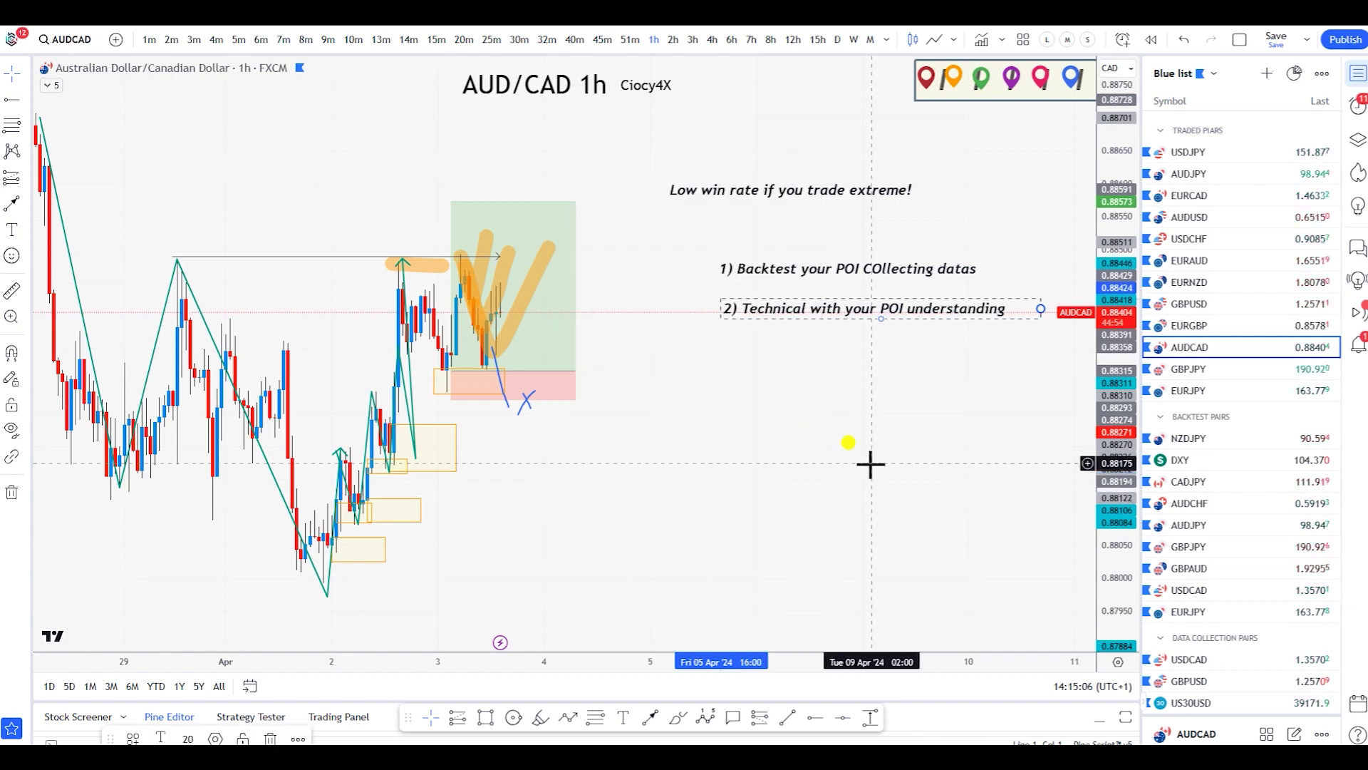
pyautogui.moveTo(840, 309); pyautogui.dragTo(828, 302)
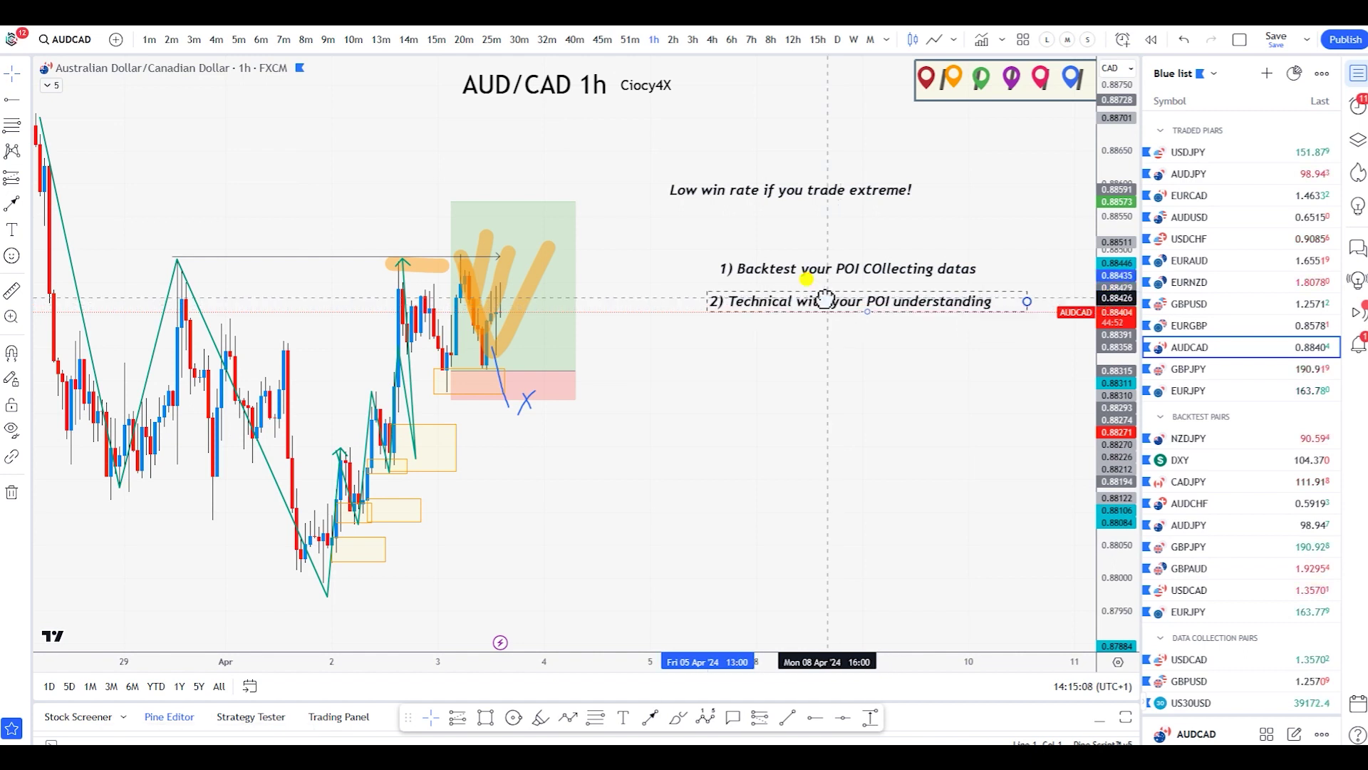
# - Pan and zoom the chart back to show the candles from 18 March onward
pyautogui.click(845, 426)
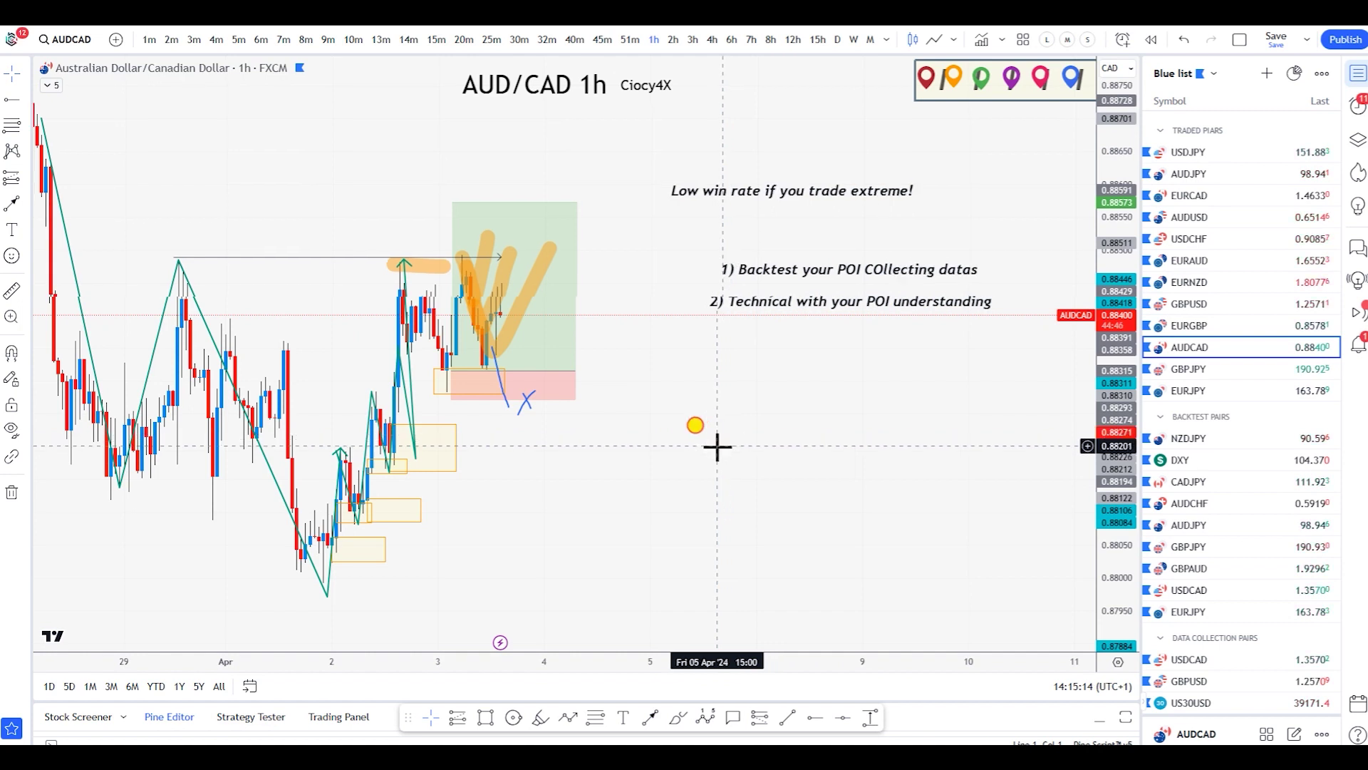
pyautogui.moveTo(715, 446); pyautogui.dragTo(741, 457)
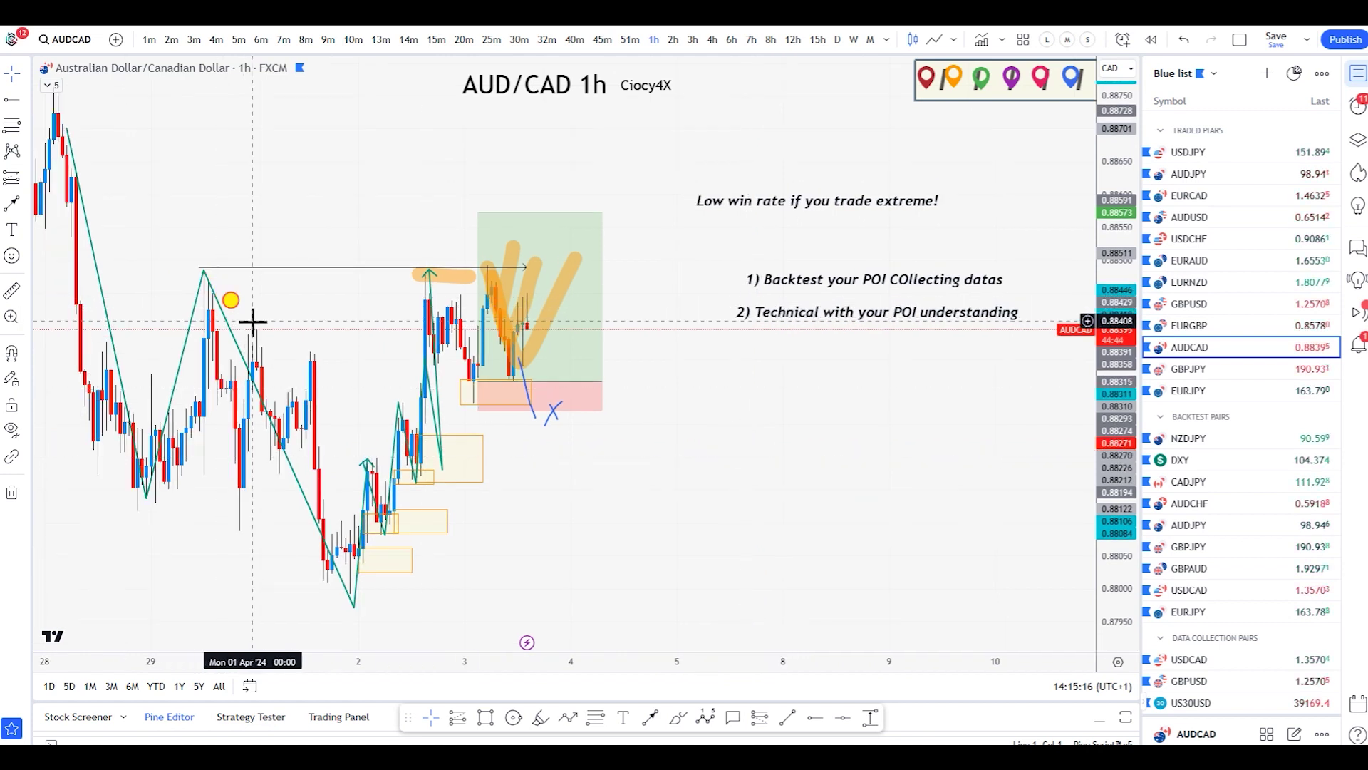
pyautogui.moveTo(408, 261); pyautogui.dragTo(807, 364)
pyautogui.scroll(-2, 651, 351)
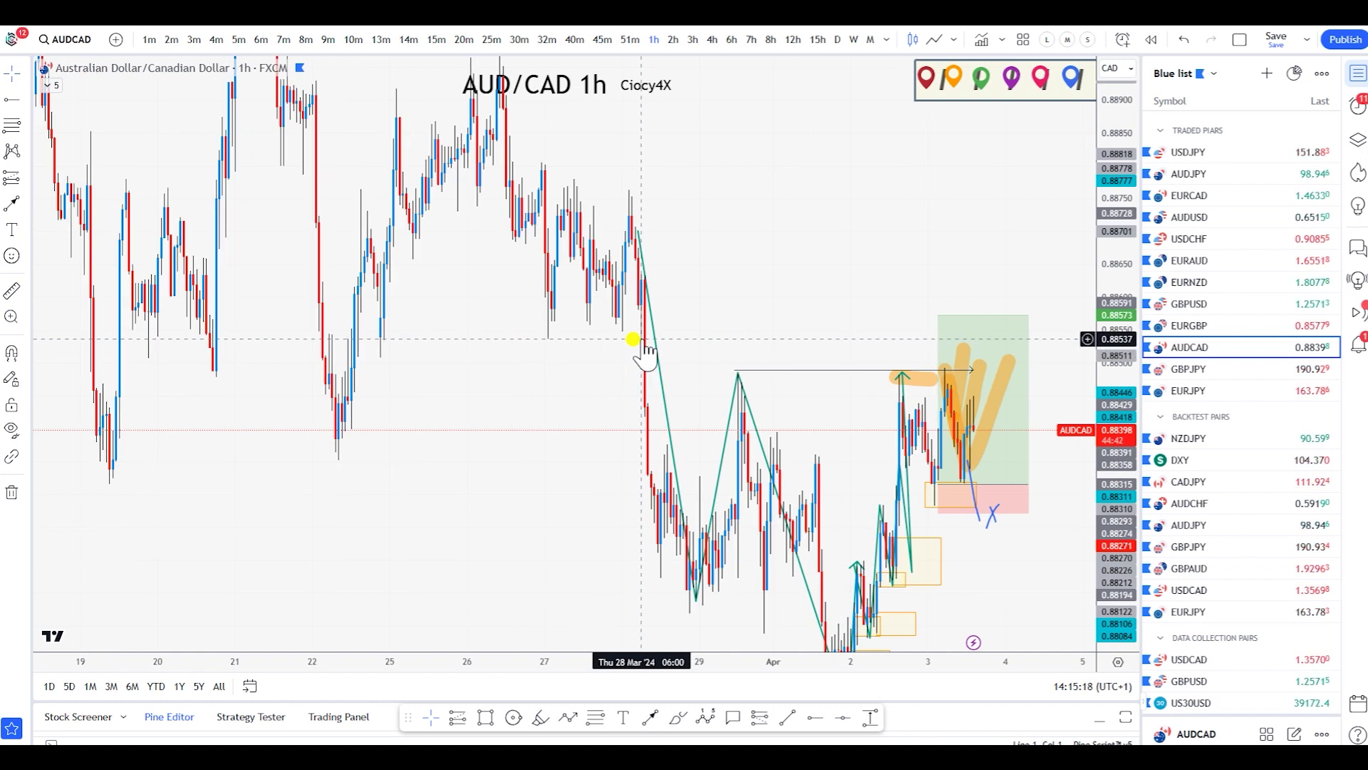
pyautogui.moveTo(569, 409); pyautogui.dragTo(656, 499)
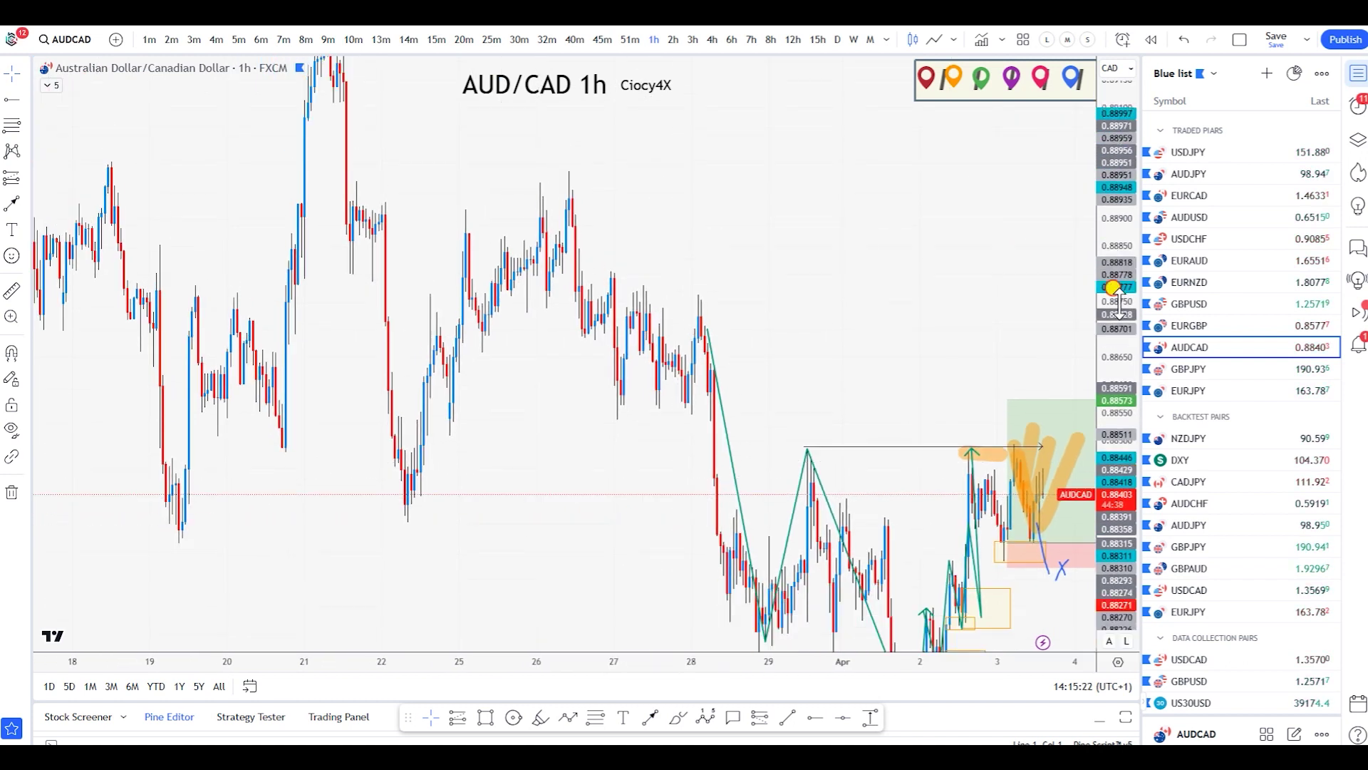
pyautogui.moveTo(584, 420); pyautogui.dragTo(641, 412)
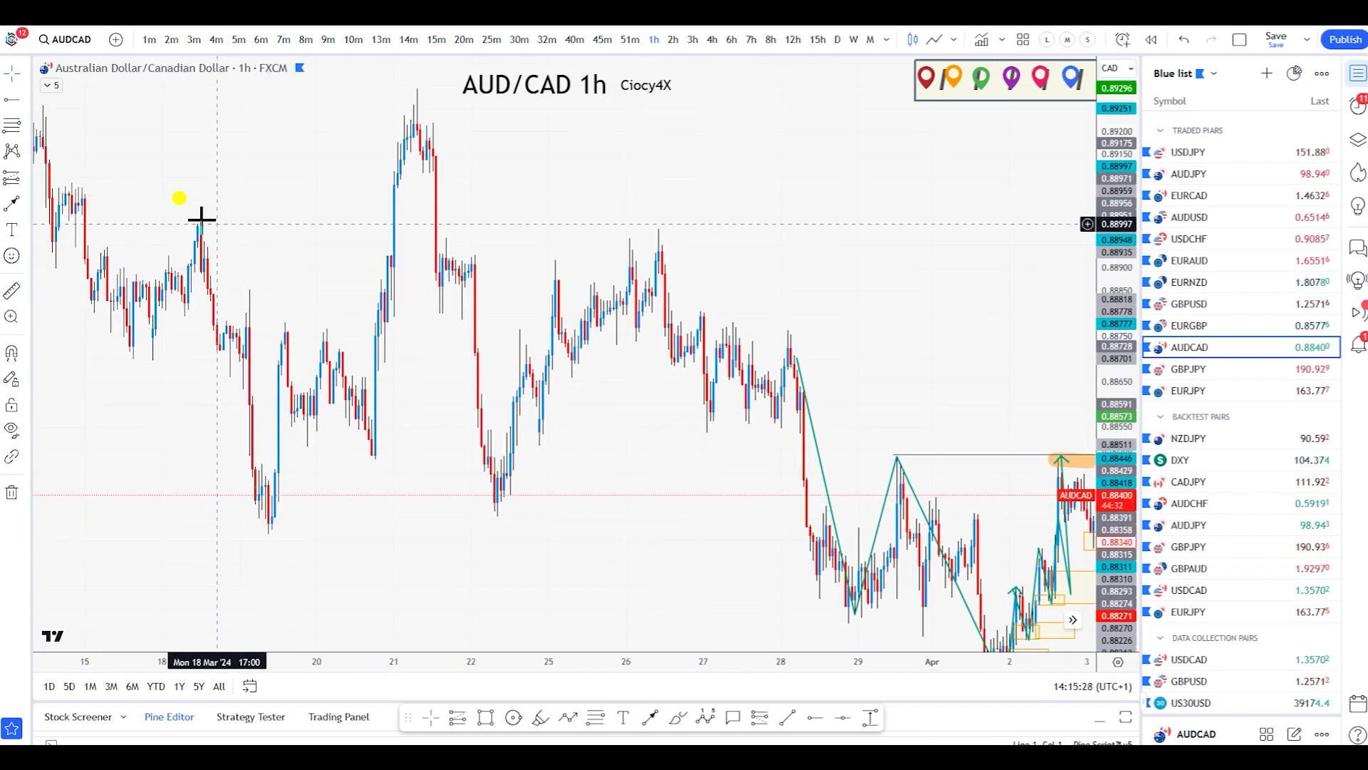
pyautogui.scroll(1, 455, 385)
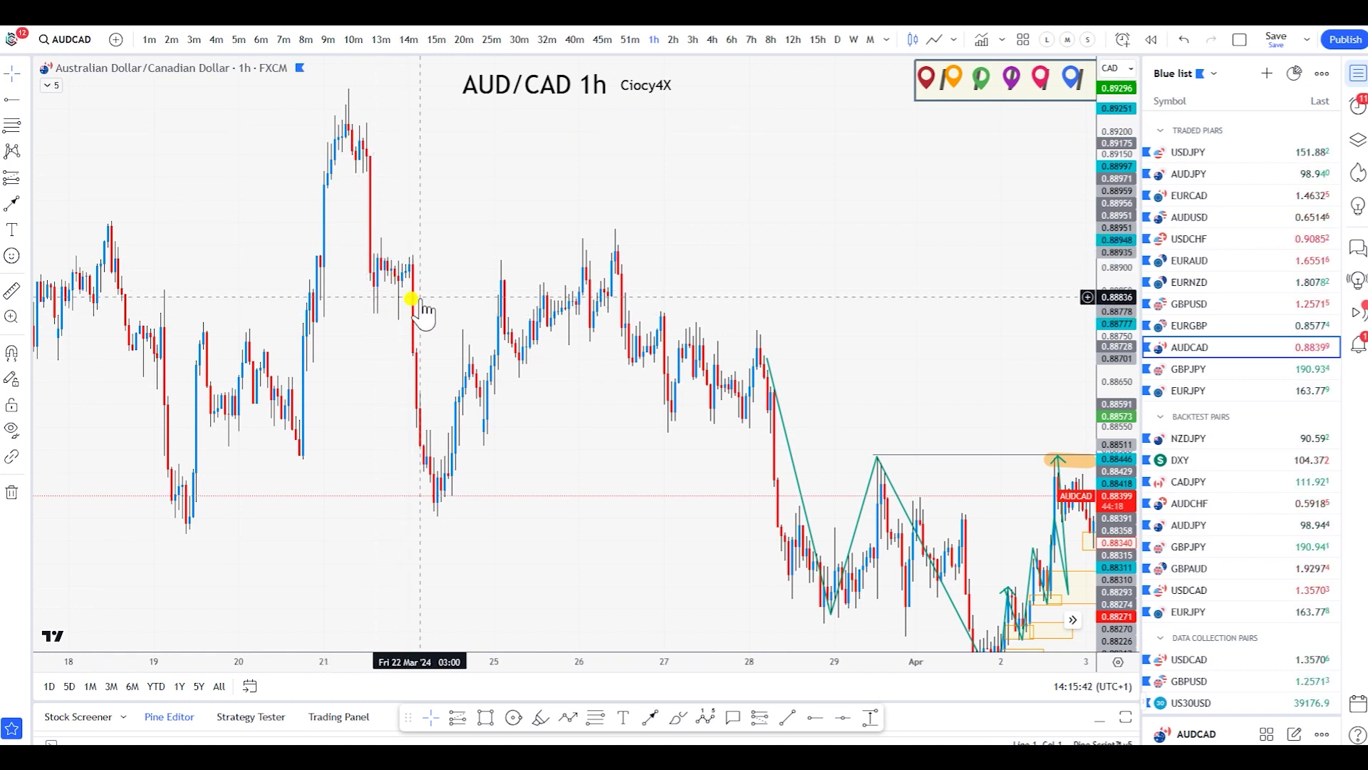
# - Box the 19–22 March lows with a wide orange rectangle zone
pyautogui.click(486, 716)
pyautogui.click(427, 430)
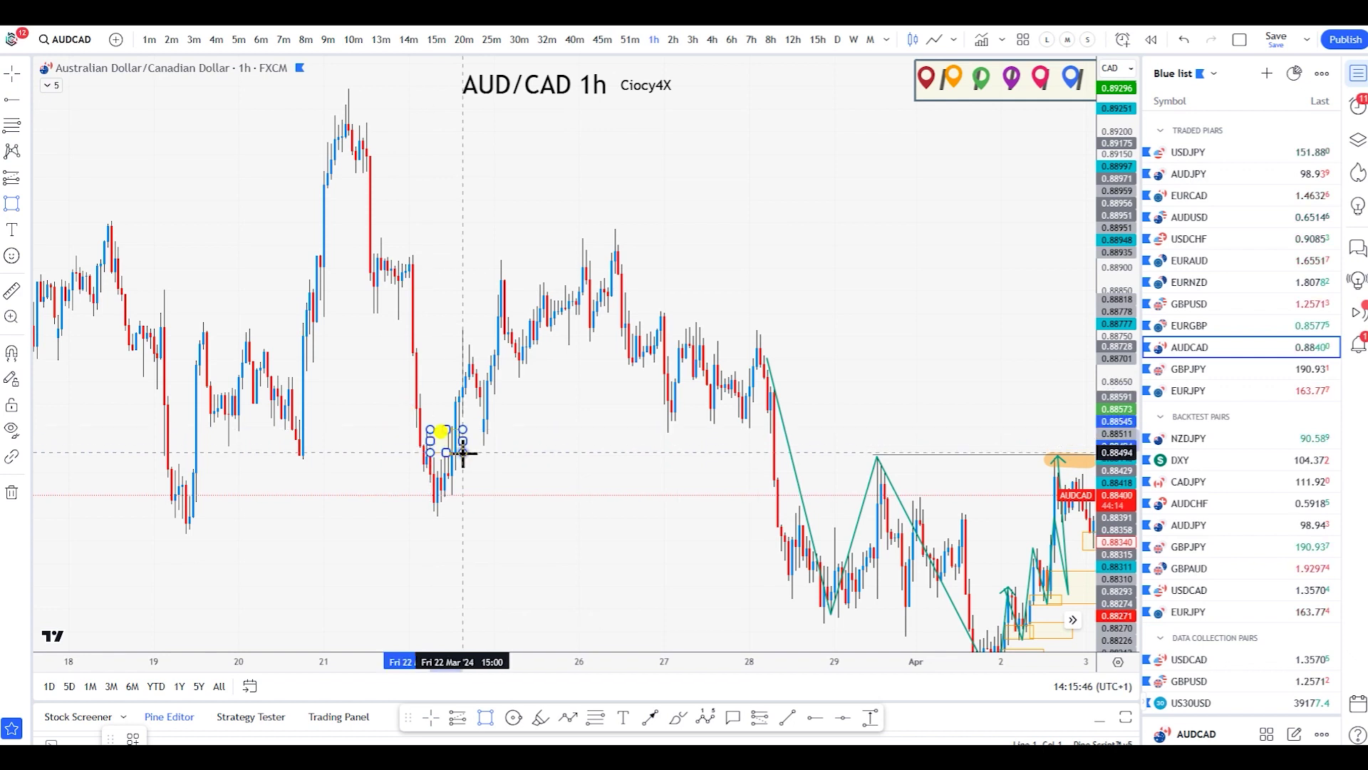
pyautogui.click(453, 458)
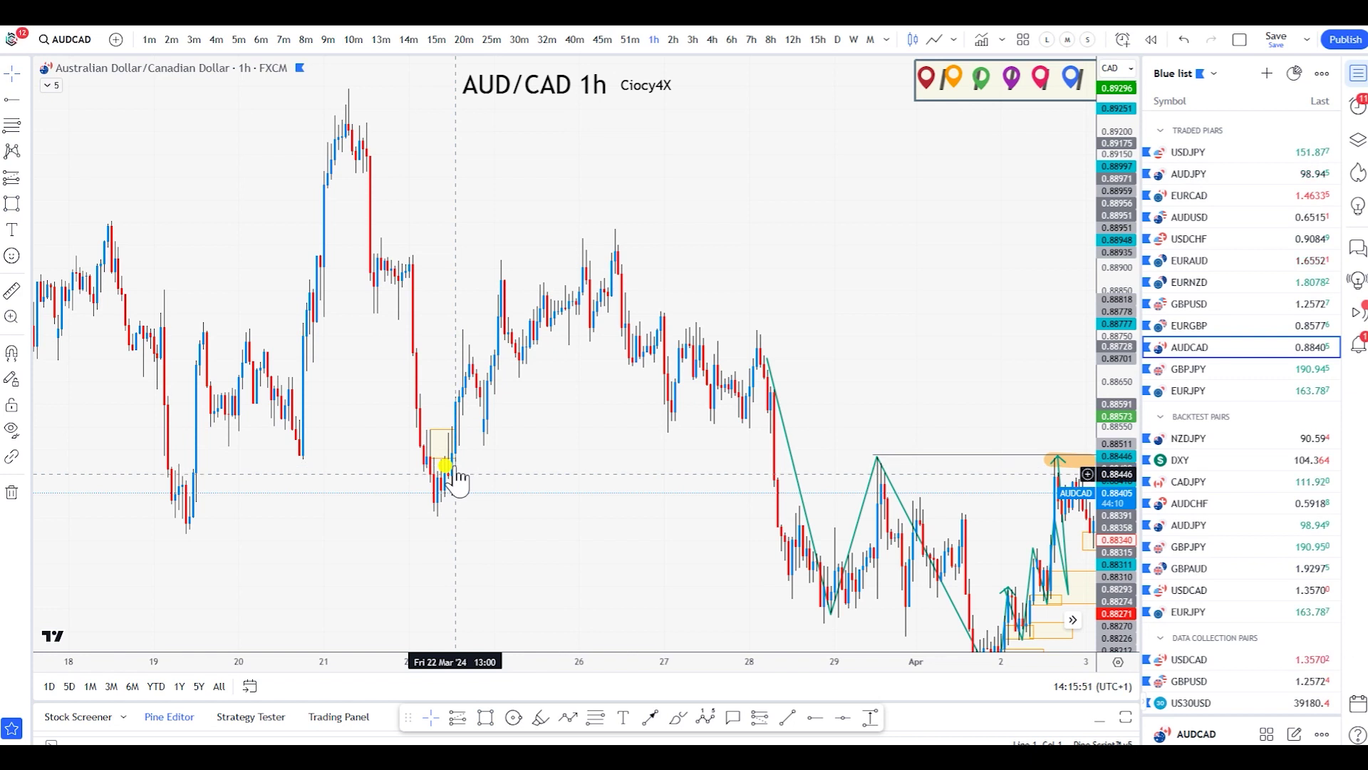
pyautogui.click(486, 716)
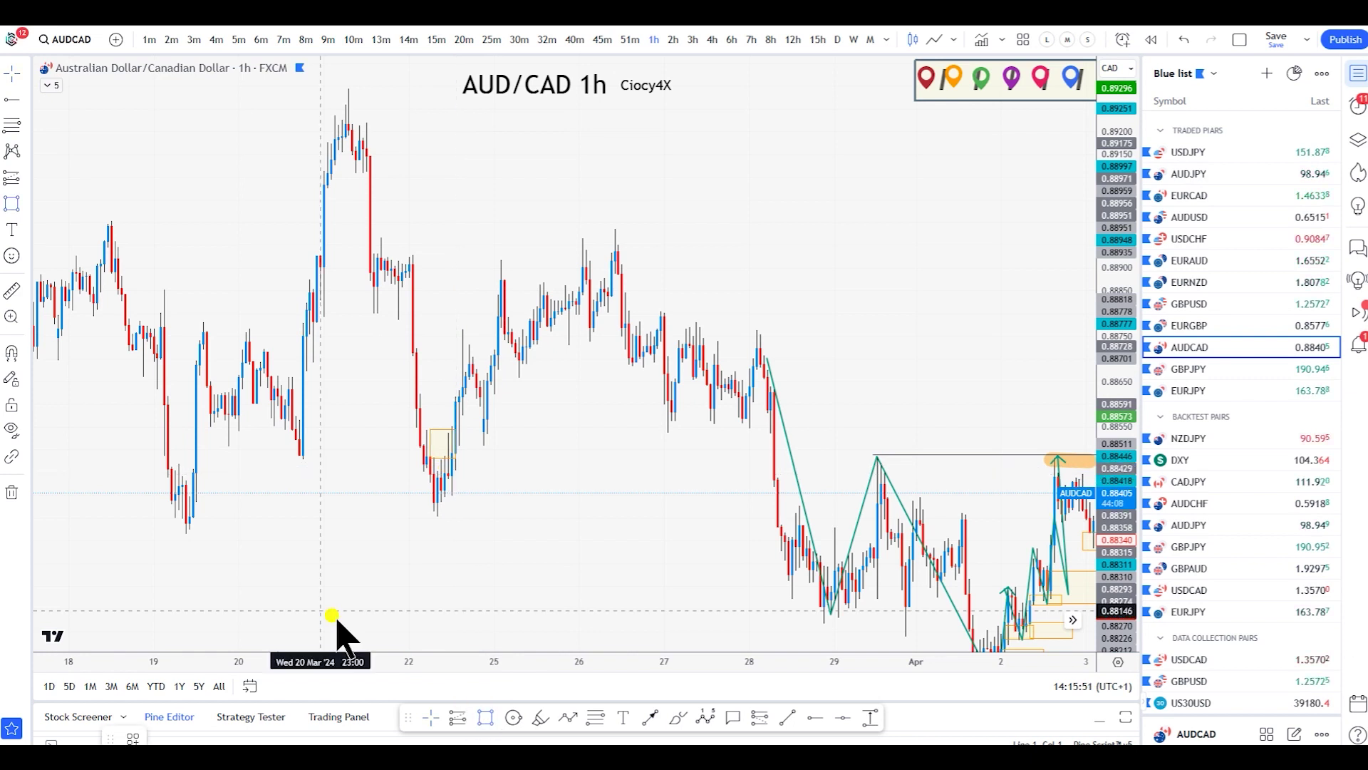
pyautogui.click(184, 538)
pyautogui.click(438, 470)
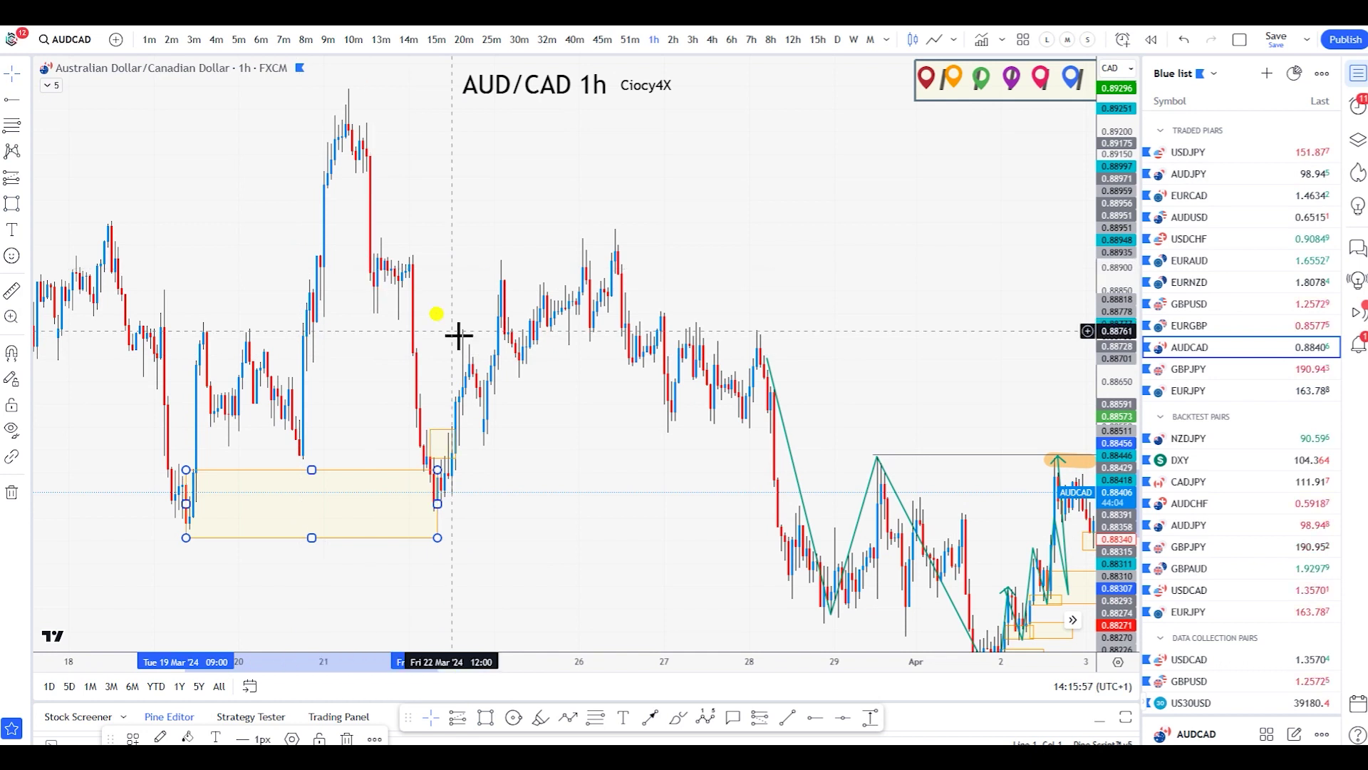
# - Pan the chart to show the latest bars and the numbered notes
pyautogui.moveTo(575, 464); pyautogui.dragTo(535, 399)
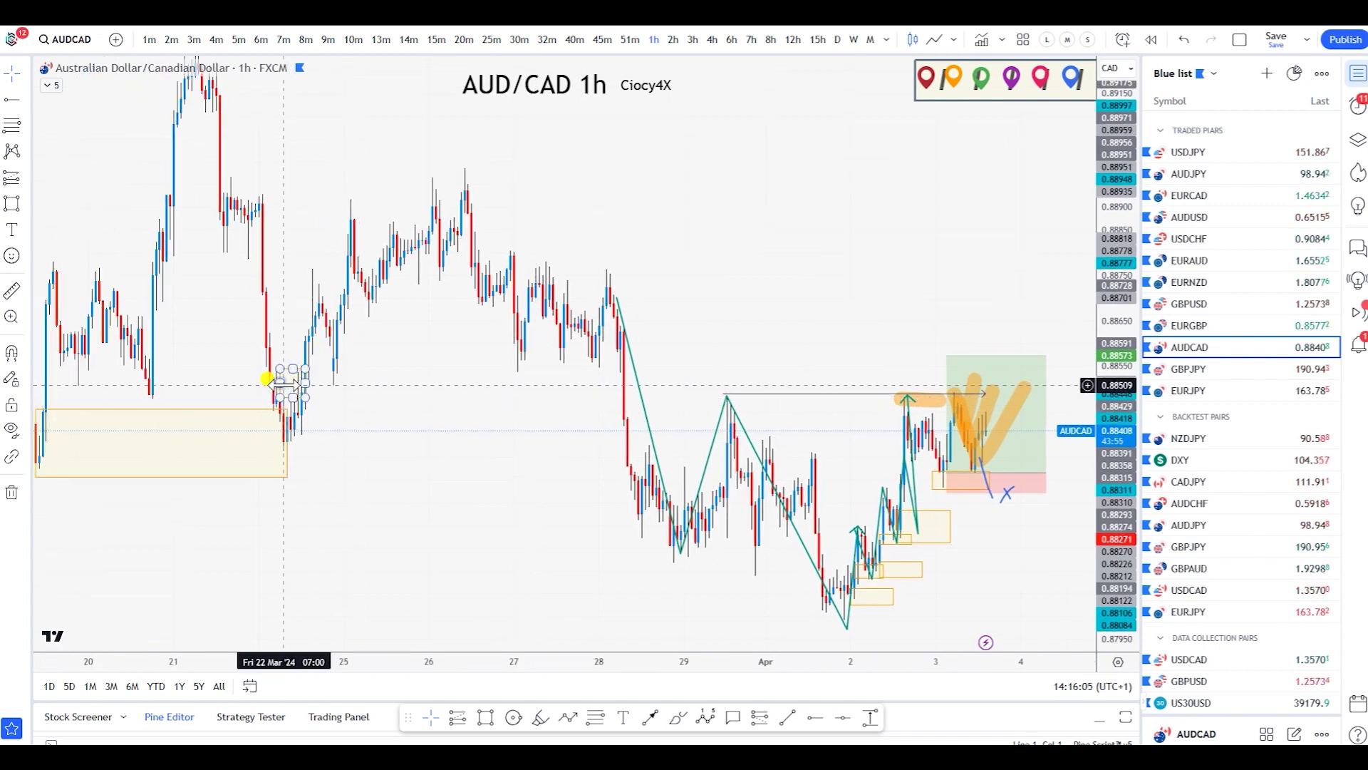
pyautogui.moveTo(563, 456); pyautogui.dragTo(258, 442)
pyautogui.moveTo(891, 553); pyautogui.dragTo(571, 538)
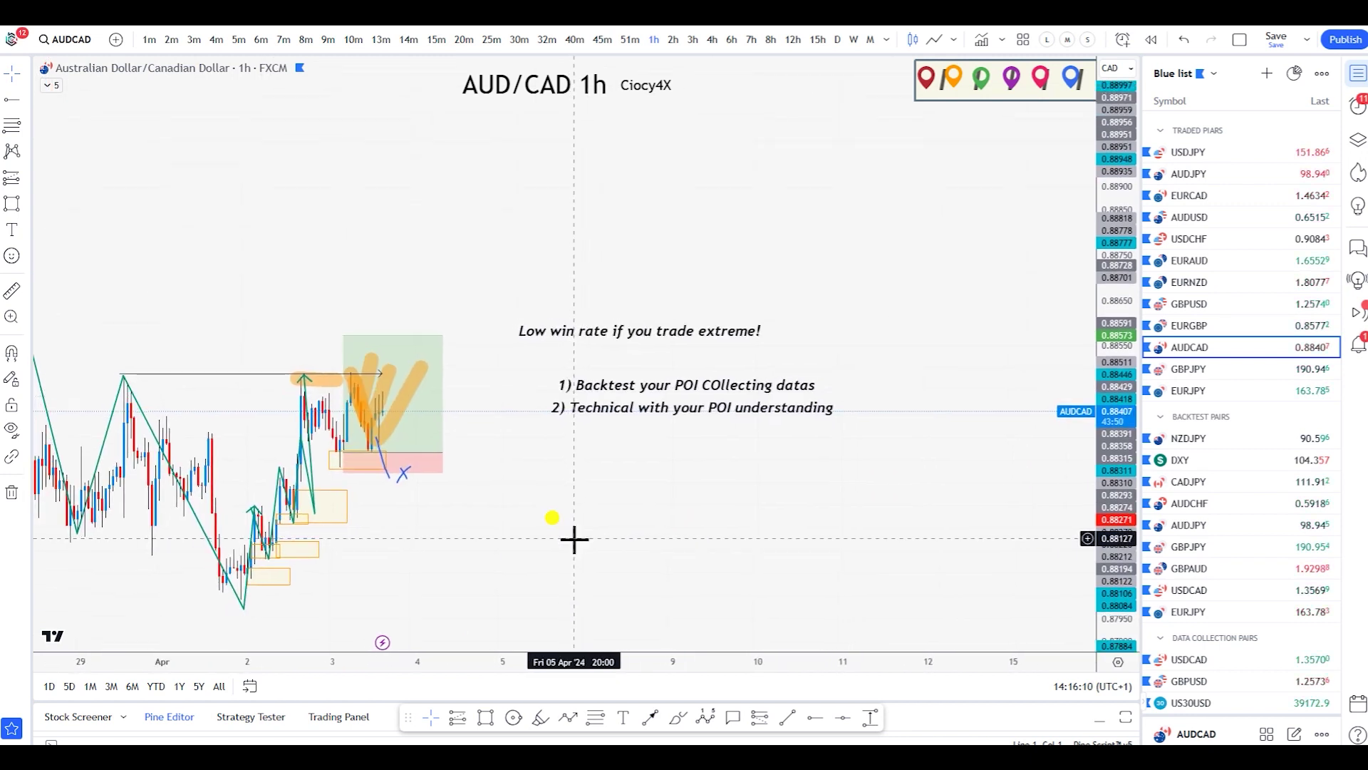
# - Add the note '3) Risk to reward satisfaction' aligned beneath note 2)
pyautogui.click(562, 443)
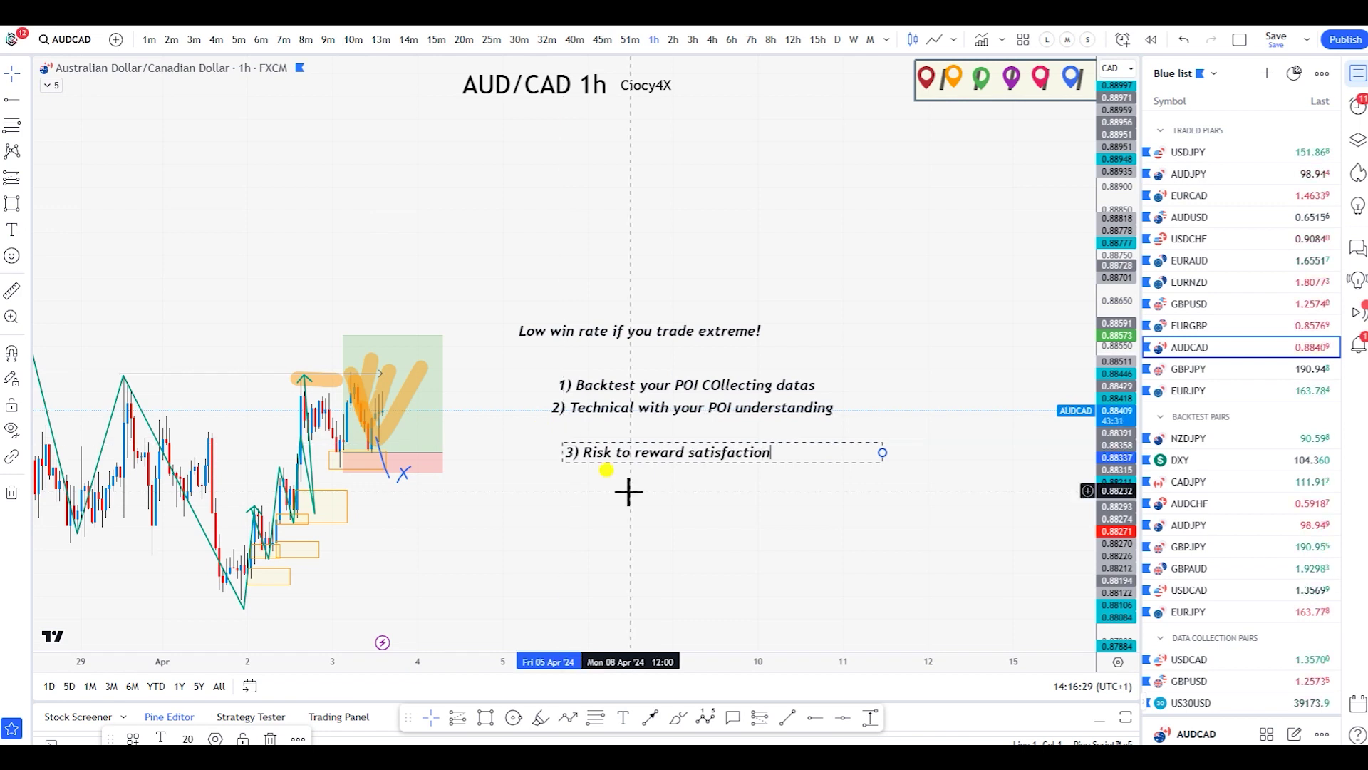
pyautogui.moveTo(615, 453); pyautogui.dragTo(604, 439)
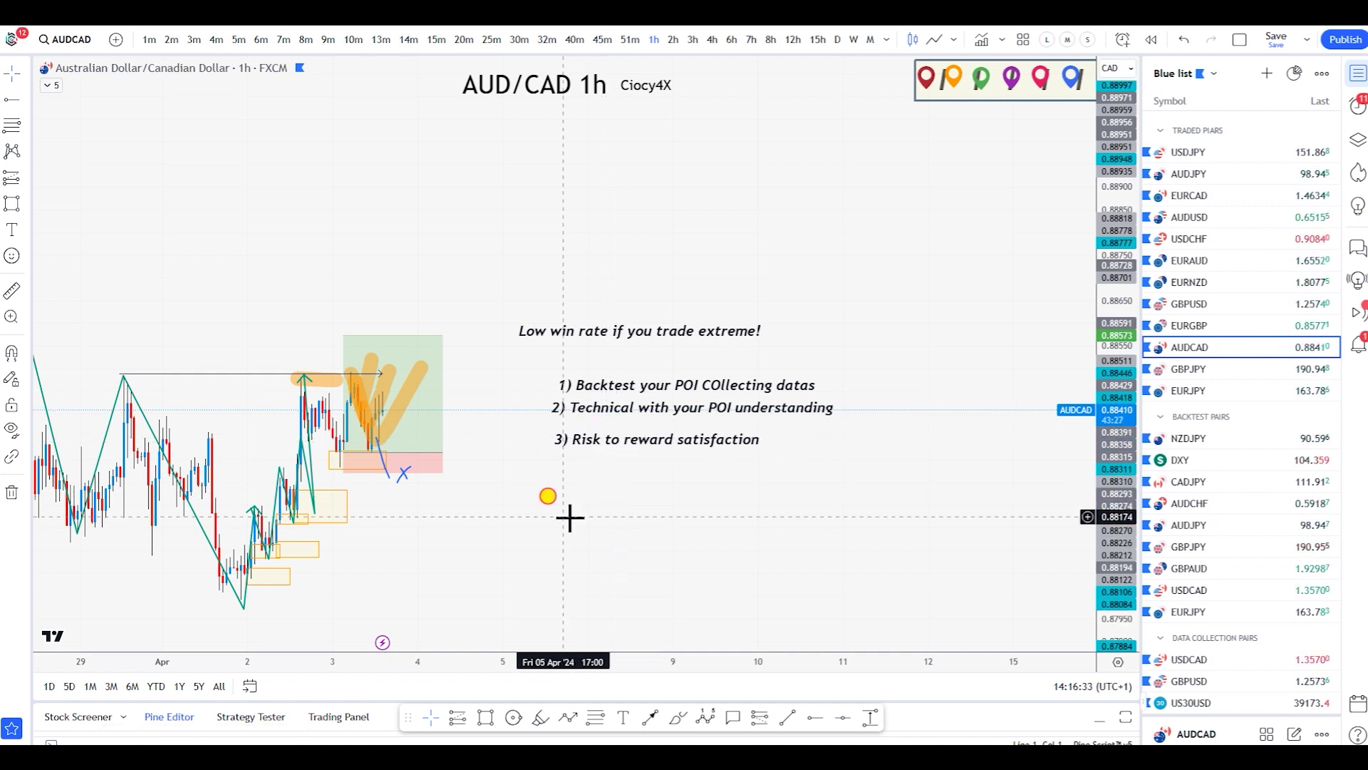
pyautogui.moveTo(568, 516); pyautogui.dragTo(706, 504)
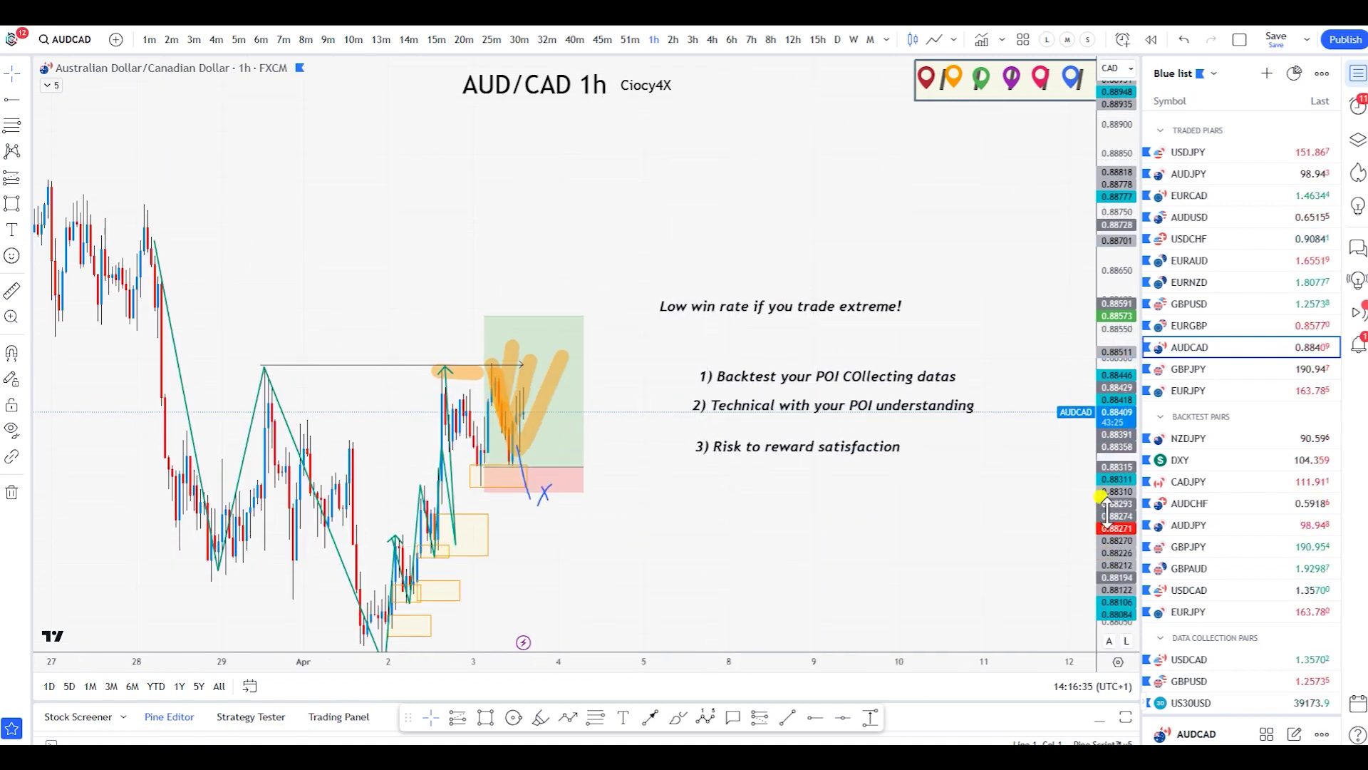
pyautogui.moveTo(930, 563); pyautogui.dragTo(728, 463)
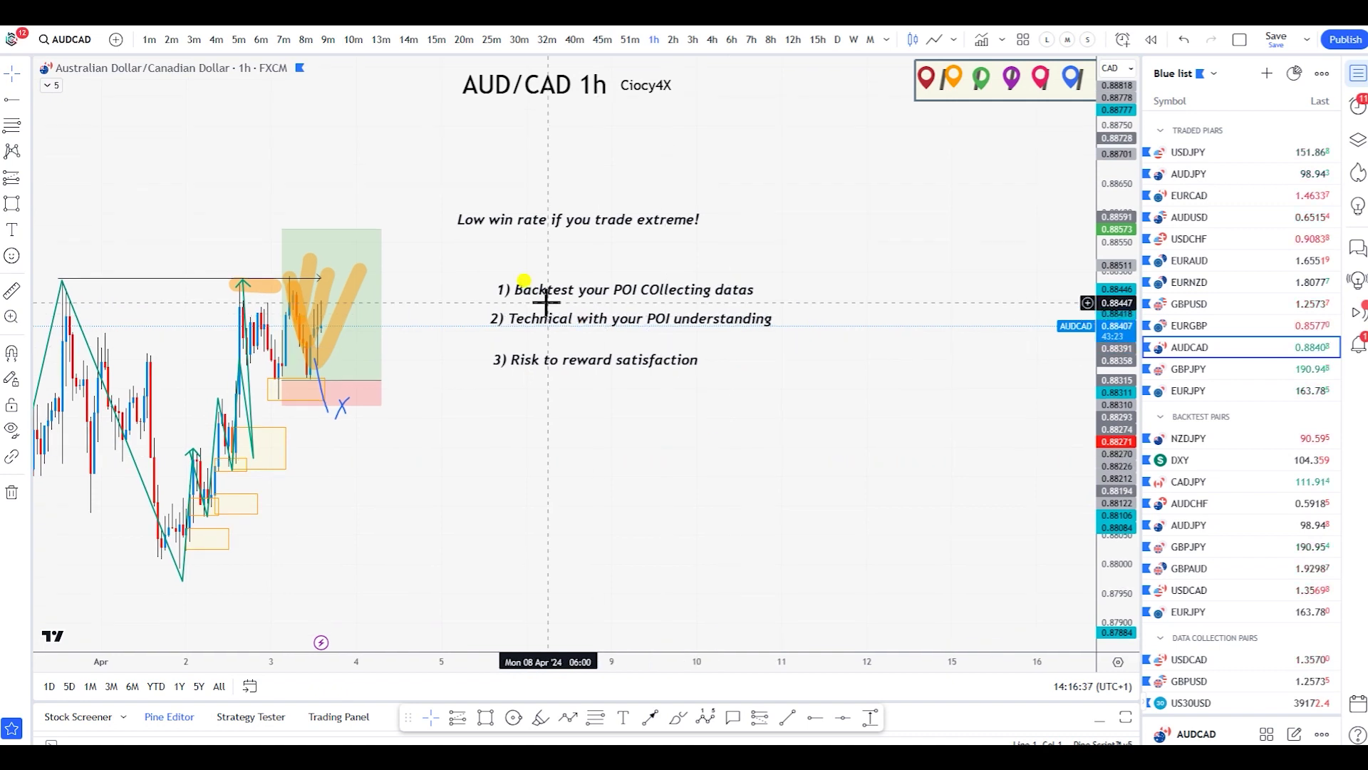
pyautogui.moveTo(521, 452); pyautogui.dragTo(580, 455)
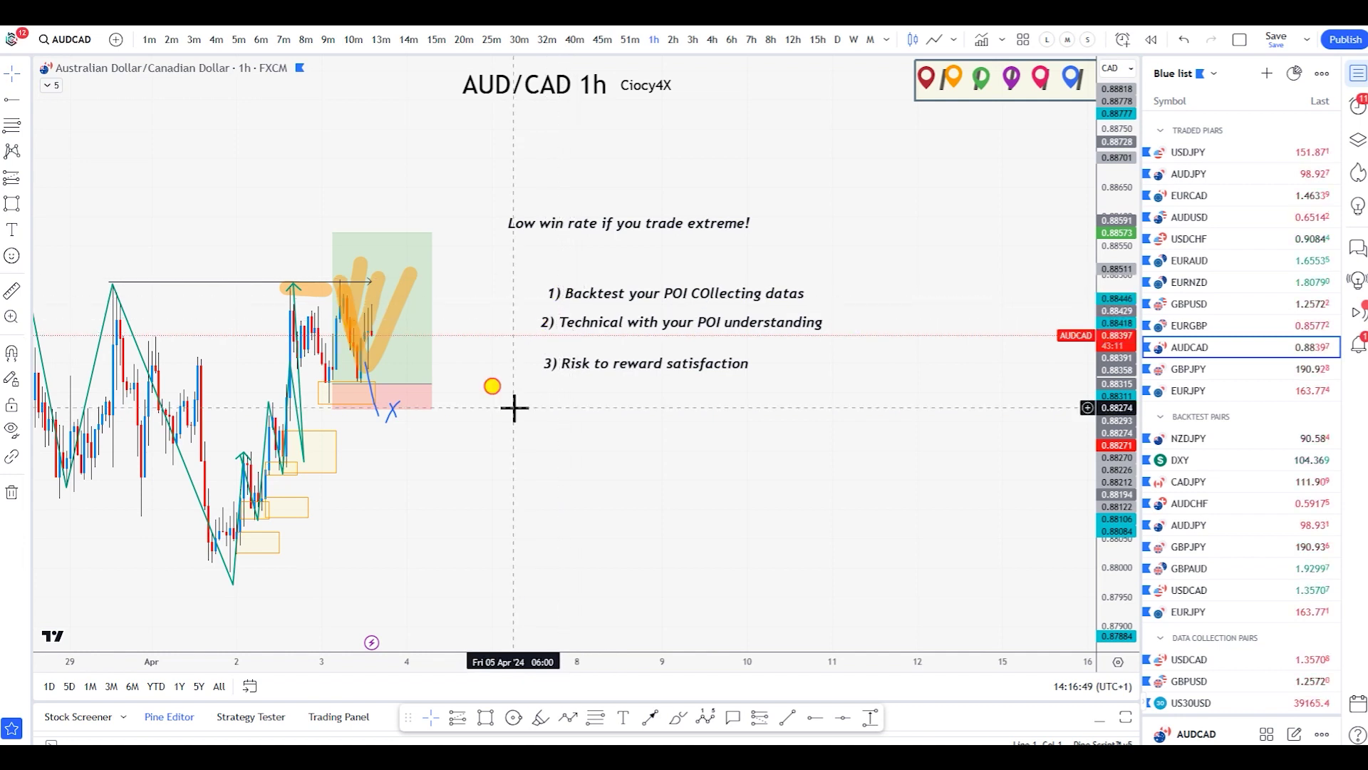
pyautogui.moveTo(494, 407); pyautogui.dragTo(519, 419)
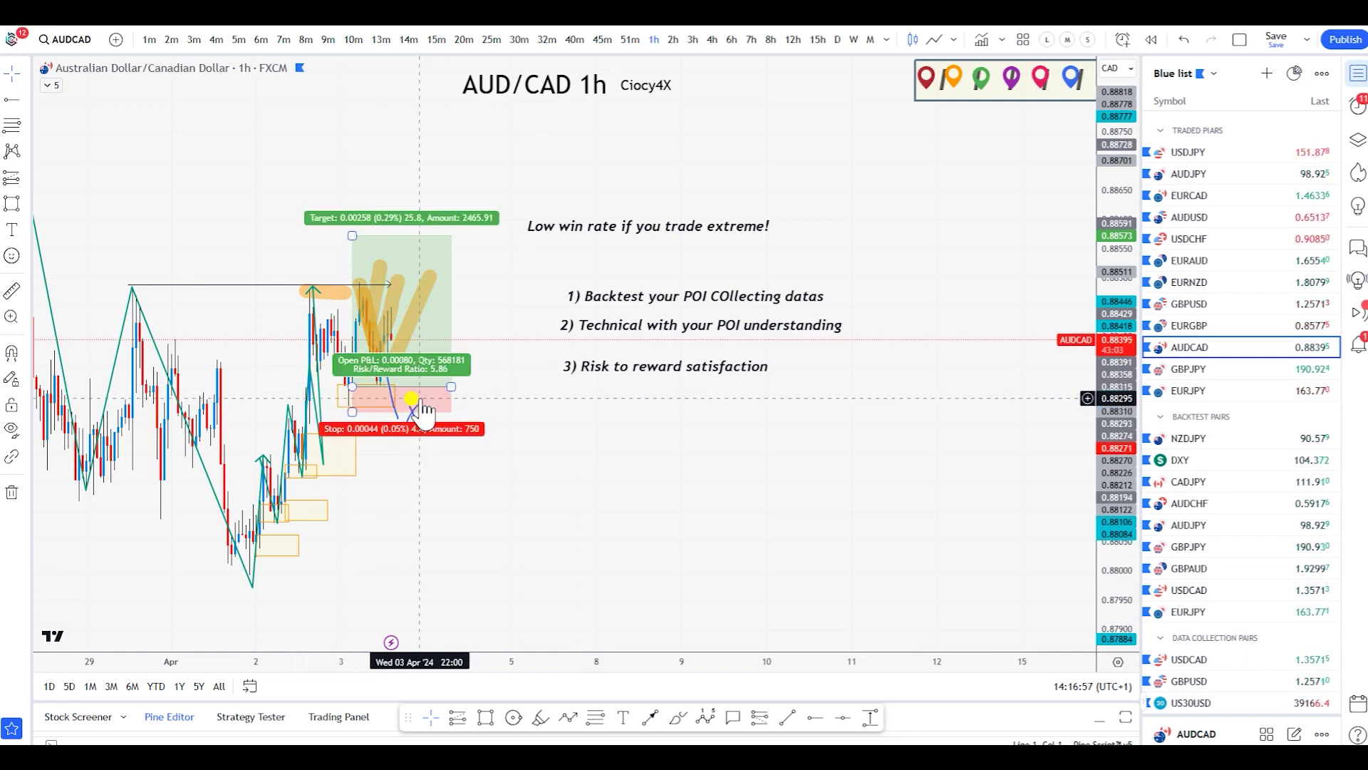
# - Raise the long position's entry level slightly higher and a bit later
pyautogui.click(482, 407)
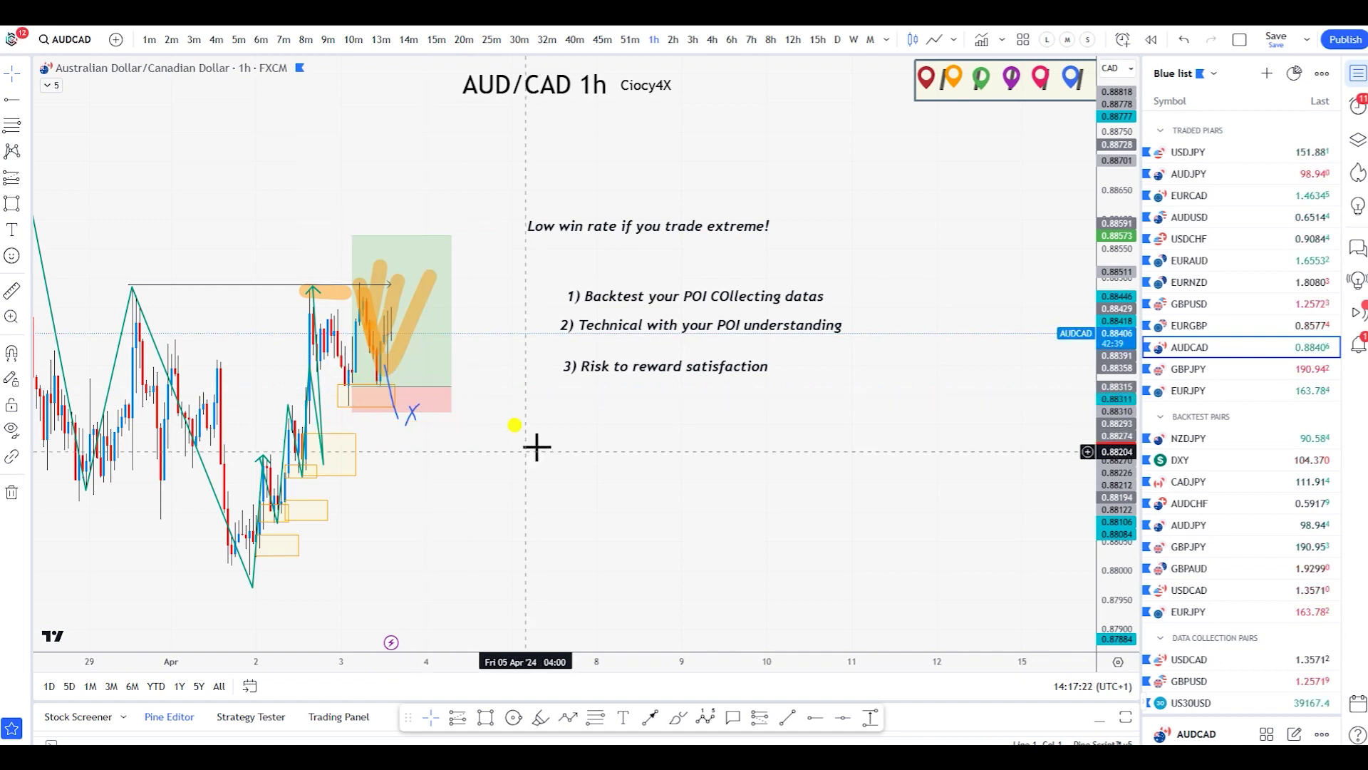
pyautogui.moveTo(355, 403); pyautogui.dragTo(360, 360)
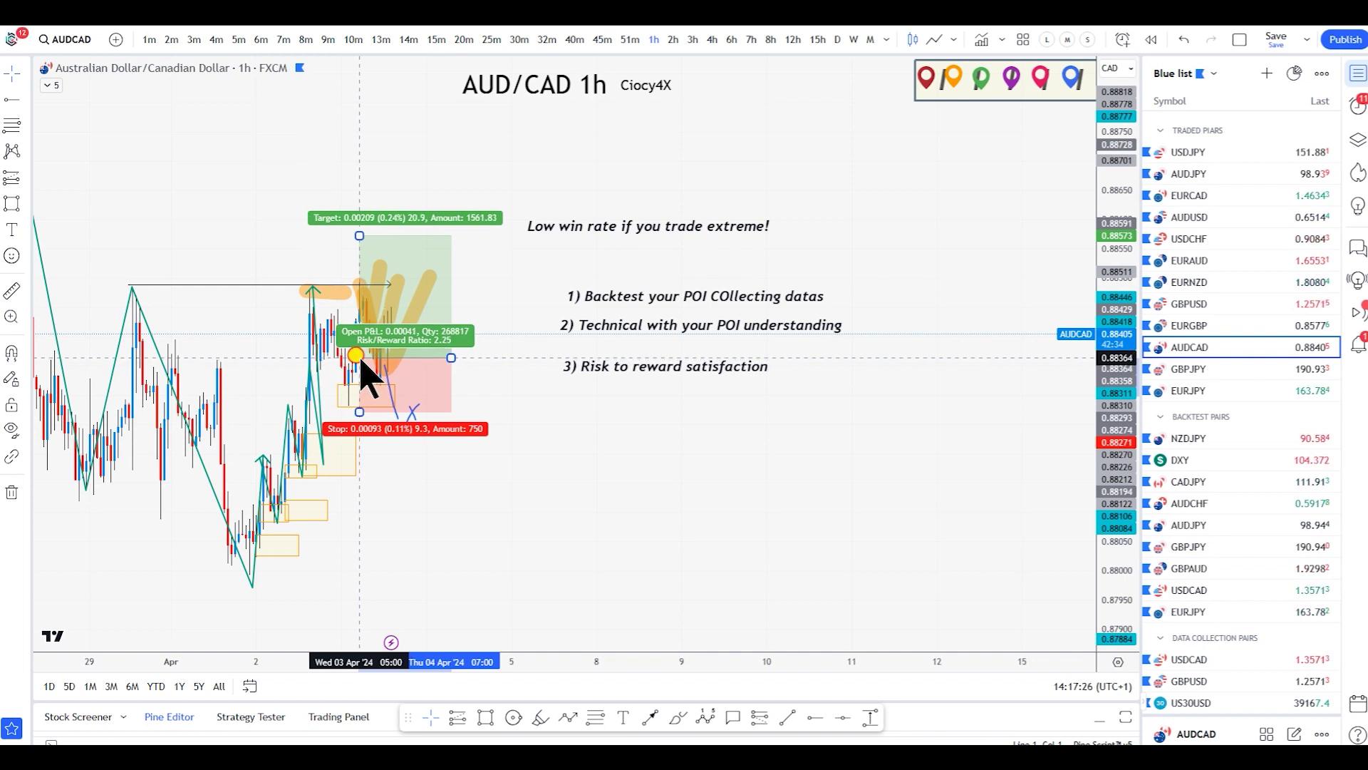
pyautogui.moveTo(360, 359); pyautogui.dragTo(363, 356)
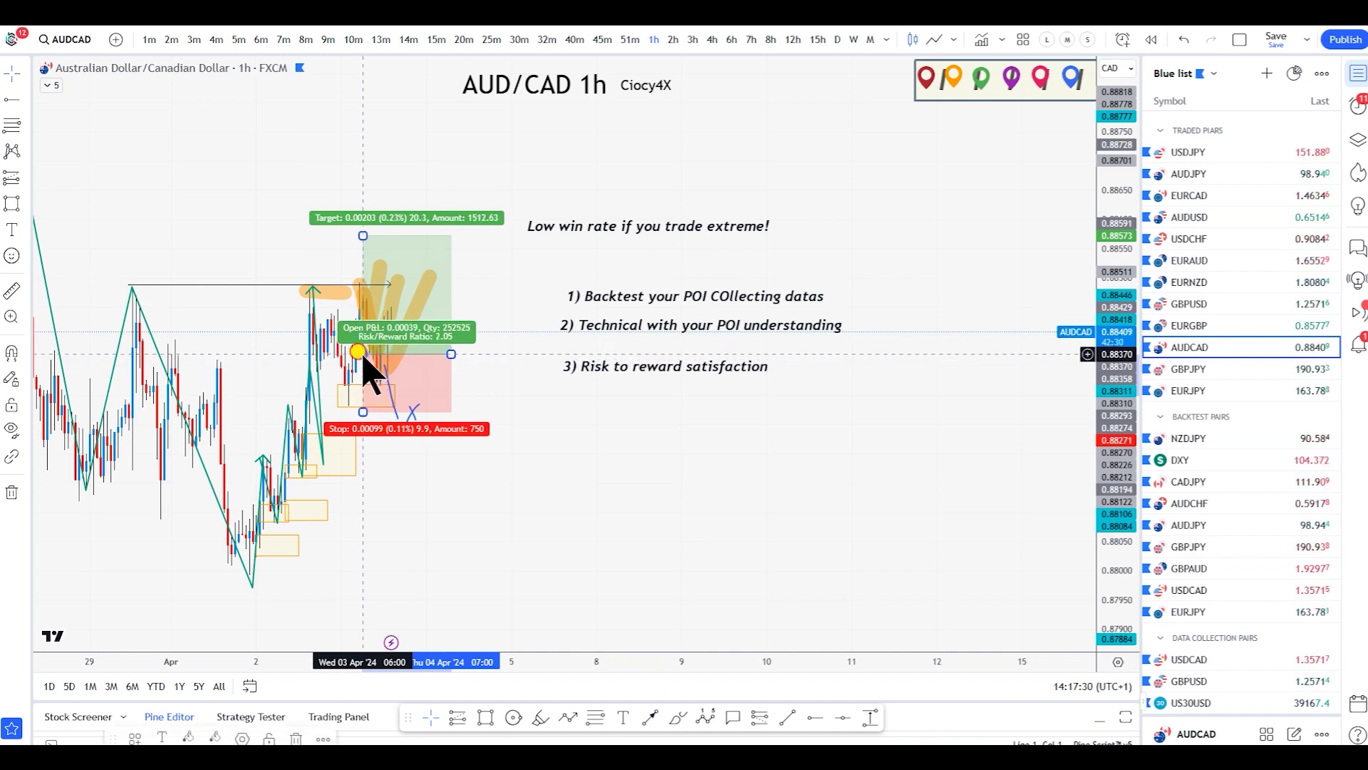
pyautogui.click(604, 449)
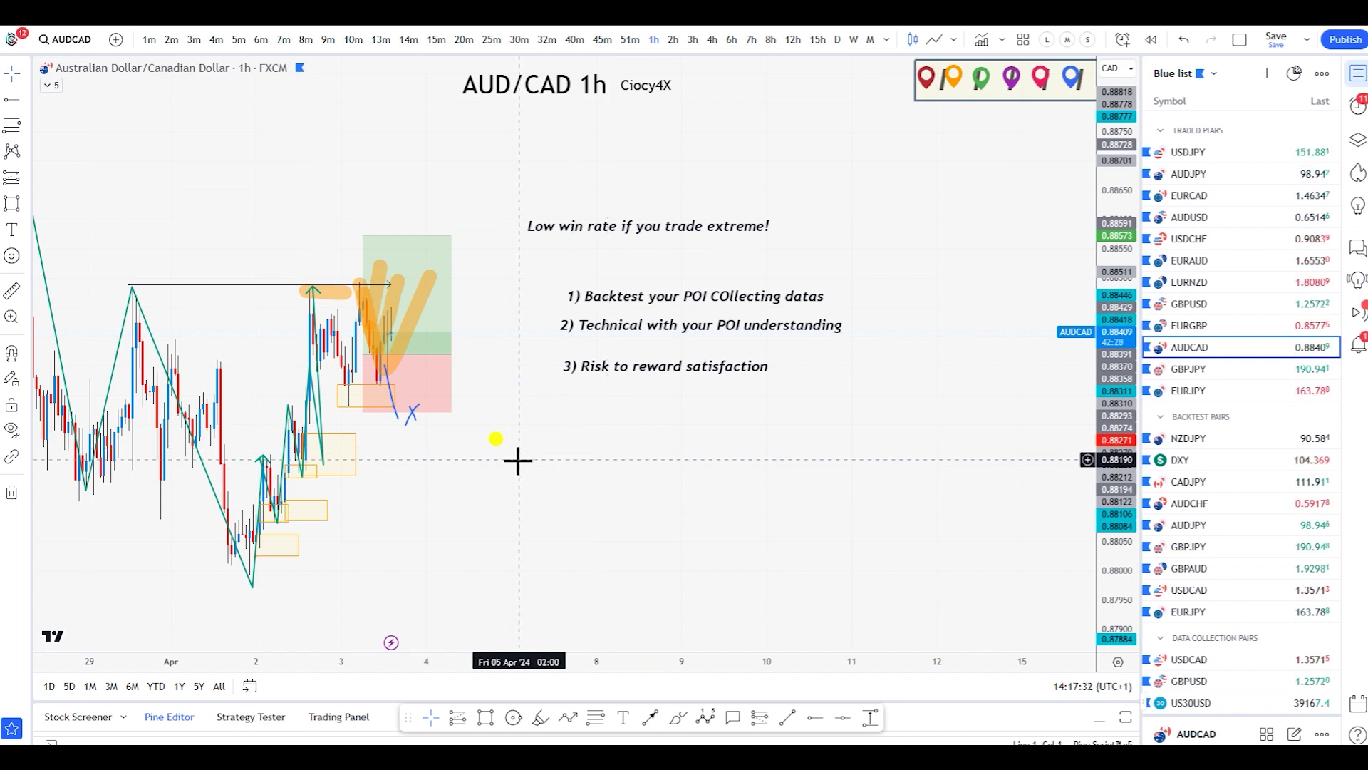
pyautogui.moveTo(507, 460); pyautogui.dragTo(654, 460)
pyautogui.scroll(2, 654, 460)
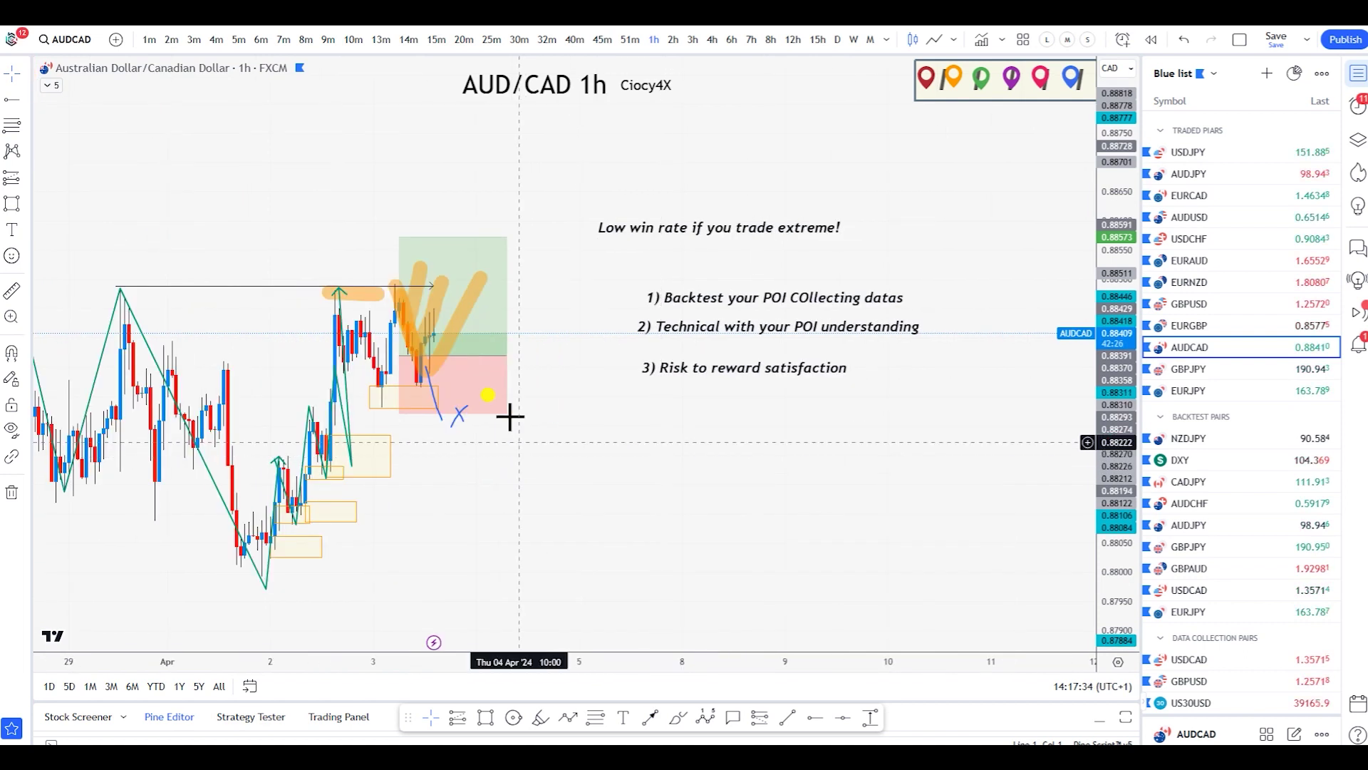
# - Lower the long position's entry level back down to a better spot
pyautogui.click(416, 360)
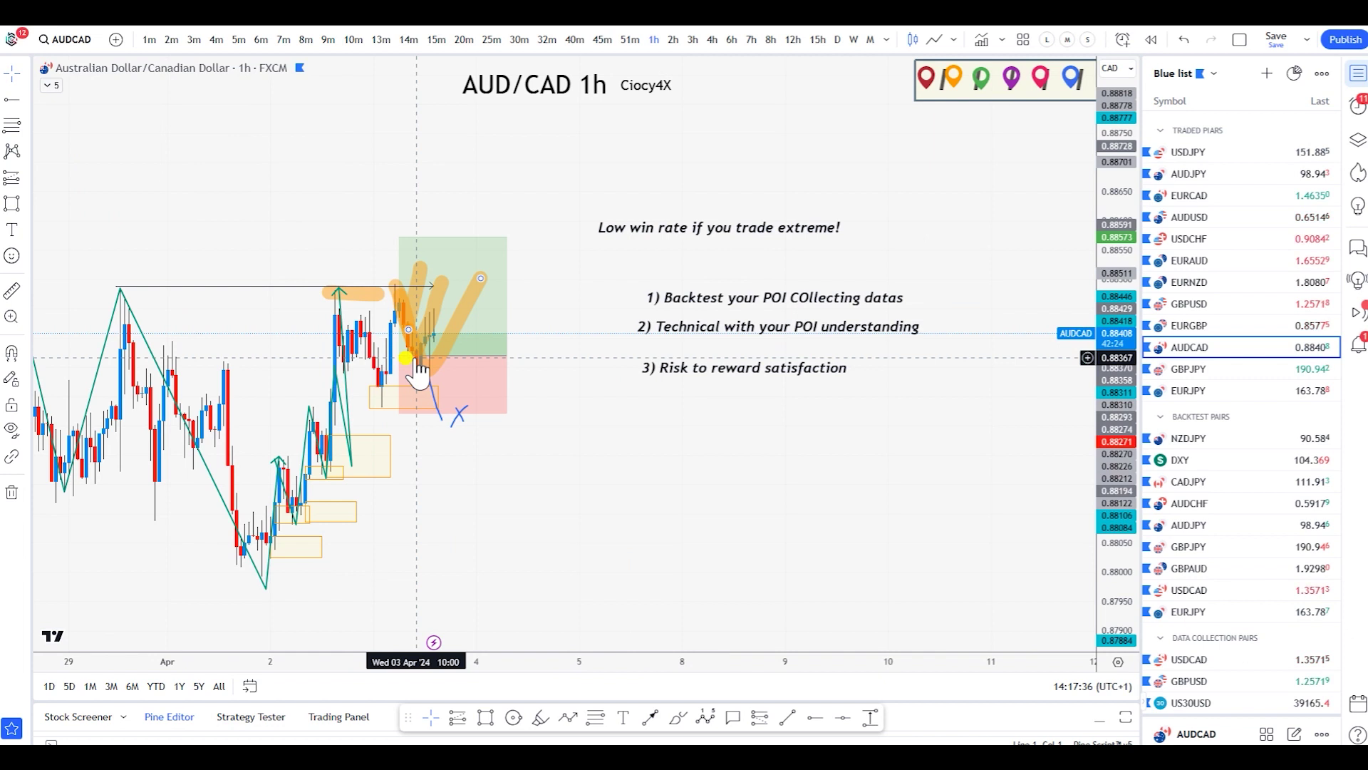
pyautogui.click(420, 385)
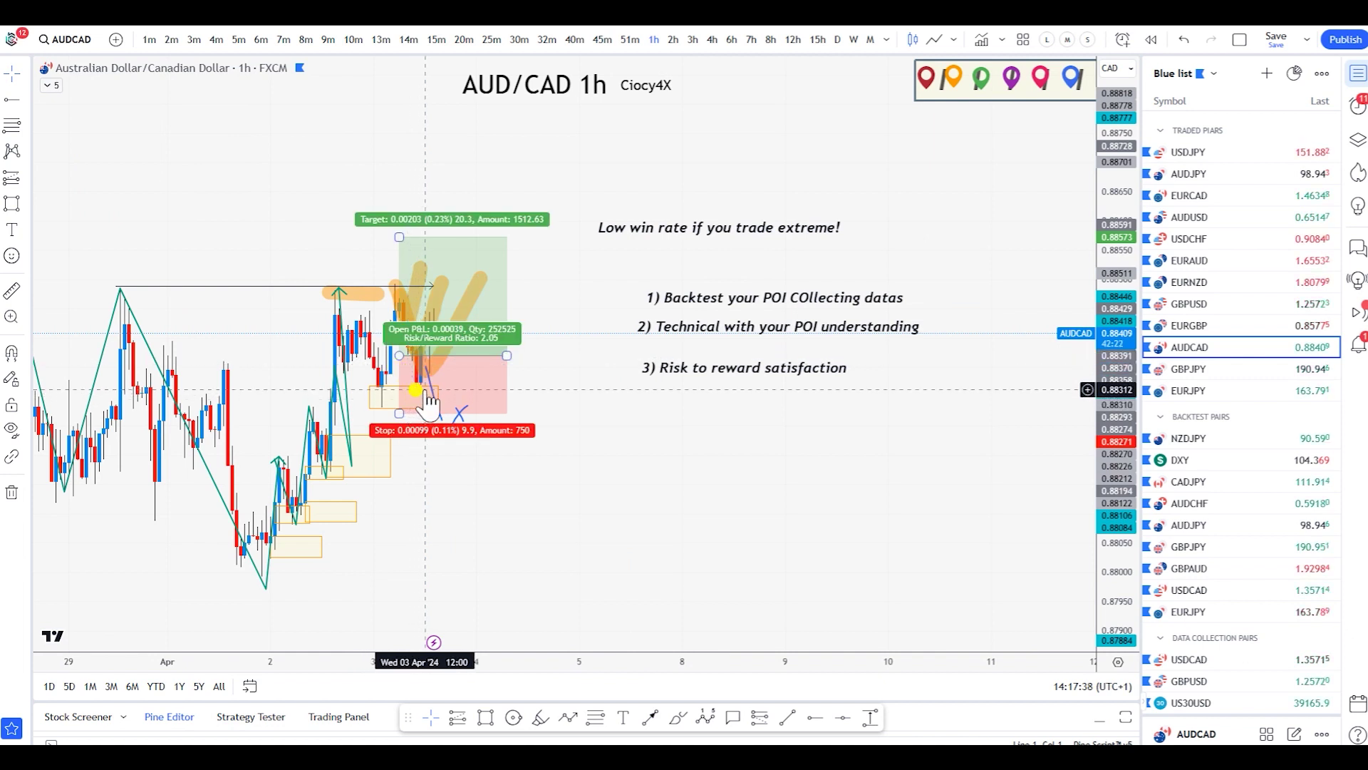
pyautogui.click(417, 356)
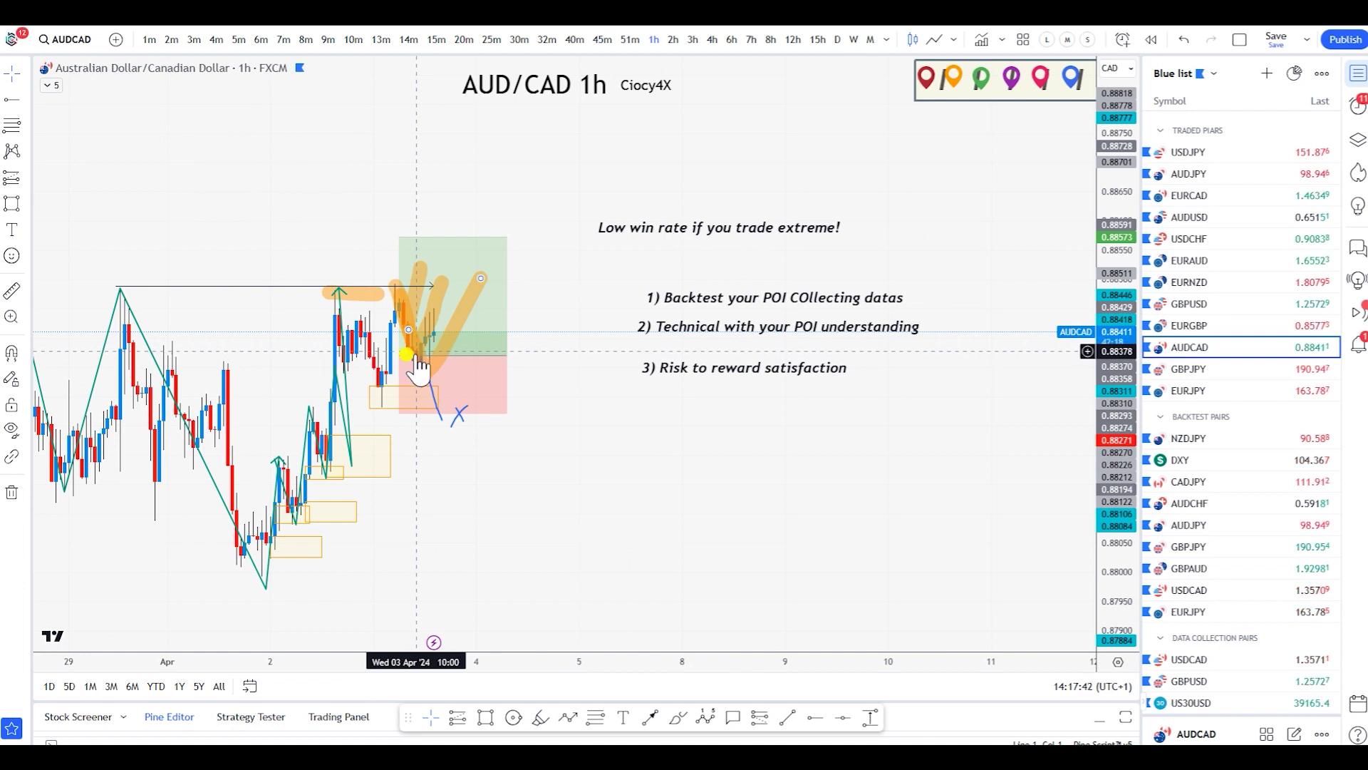
pyautogui.click(451, 241)
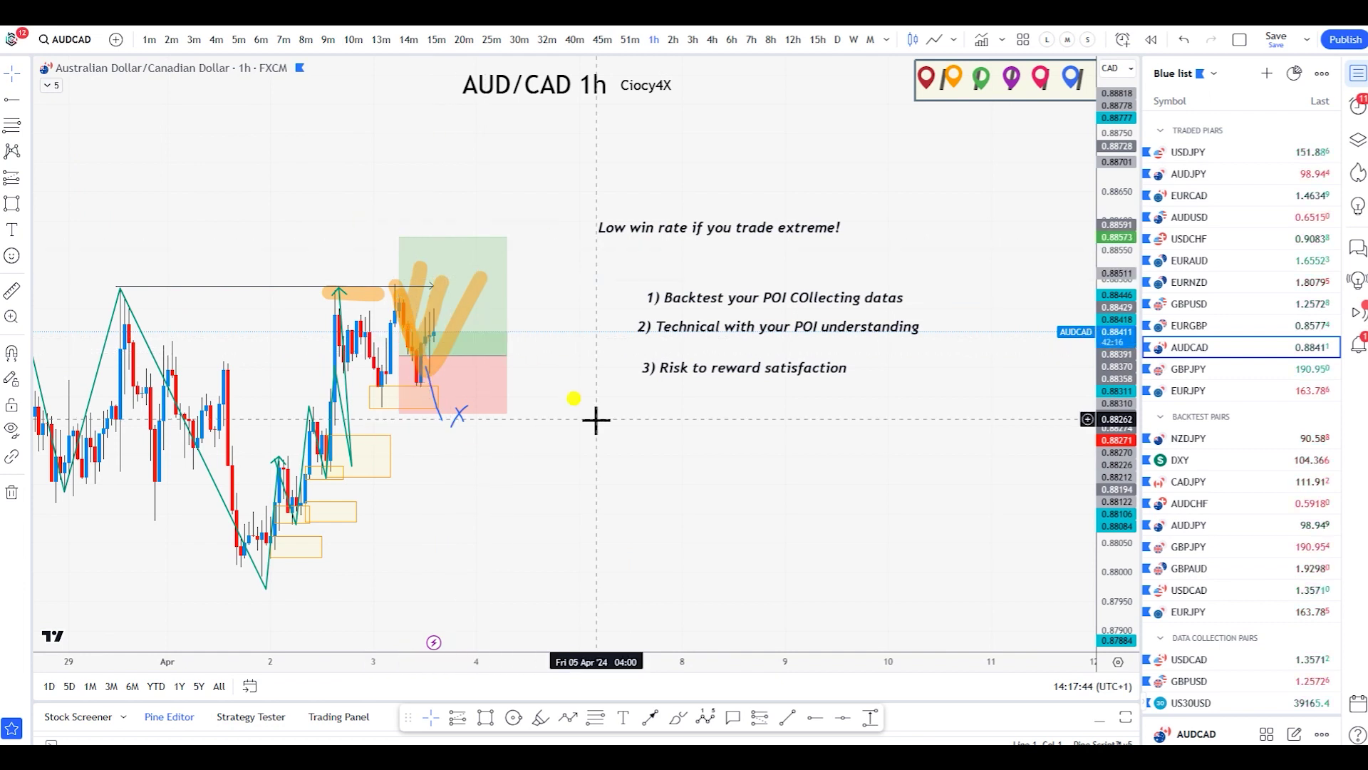
pyautogui.moveTo(398, 354)
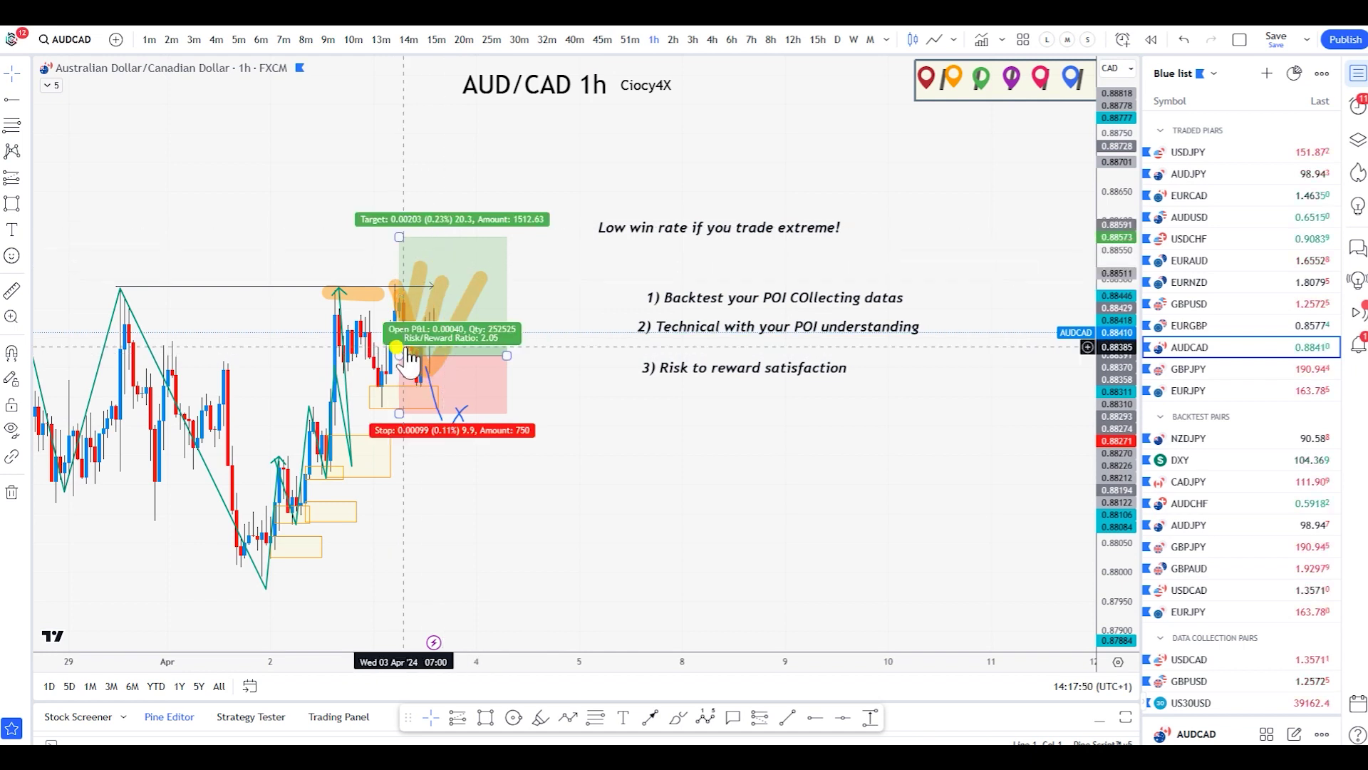
pyautogui.moveTo(402, 360); pyautogui.dragTo(400, 392)
pyautogui.click(513, 461)
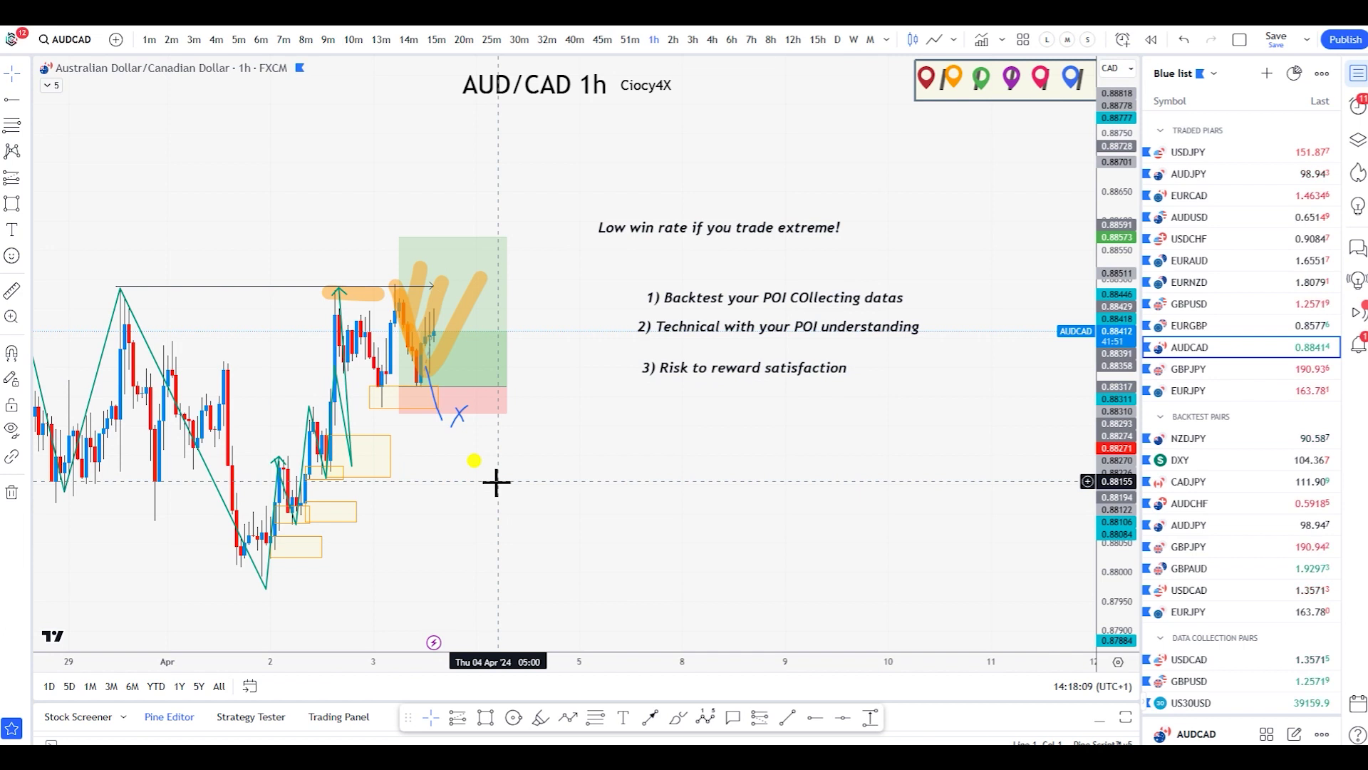
# - Pull the long position's profit target down slightly
pyautogui.moveTo(474, 383)
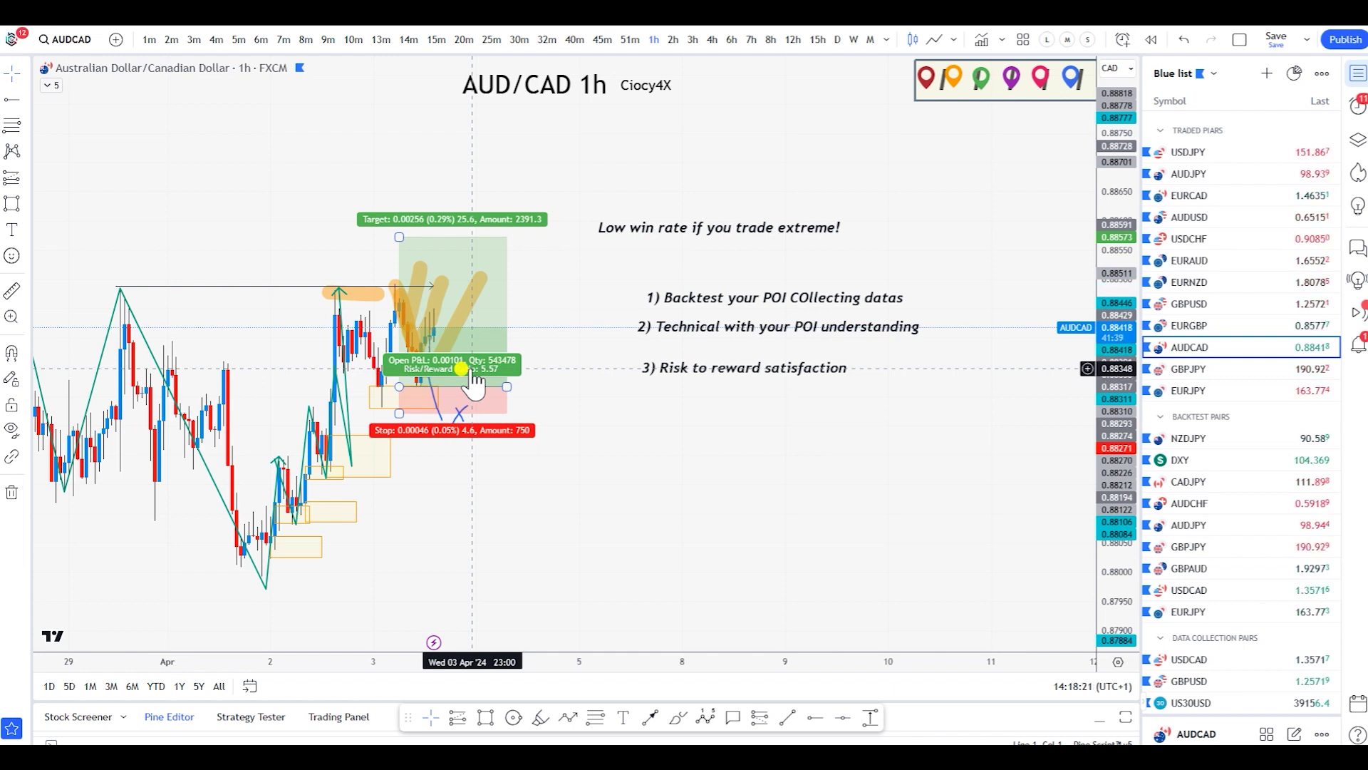
pyautogui.moveTo(403, 237); pyautogui.dragTo(459, 242)
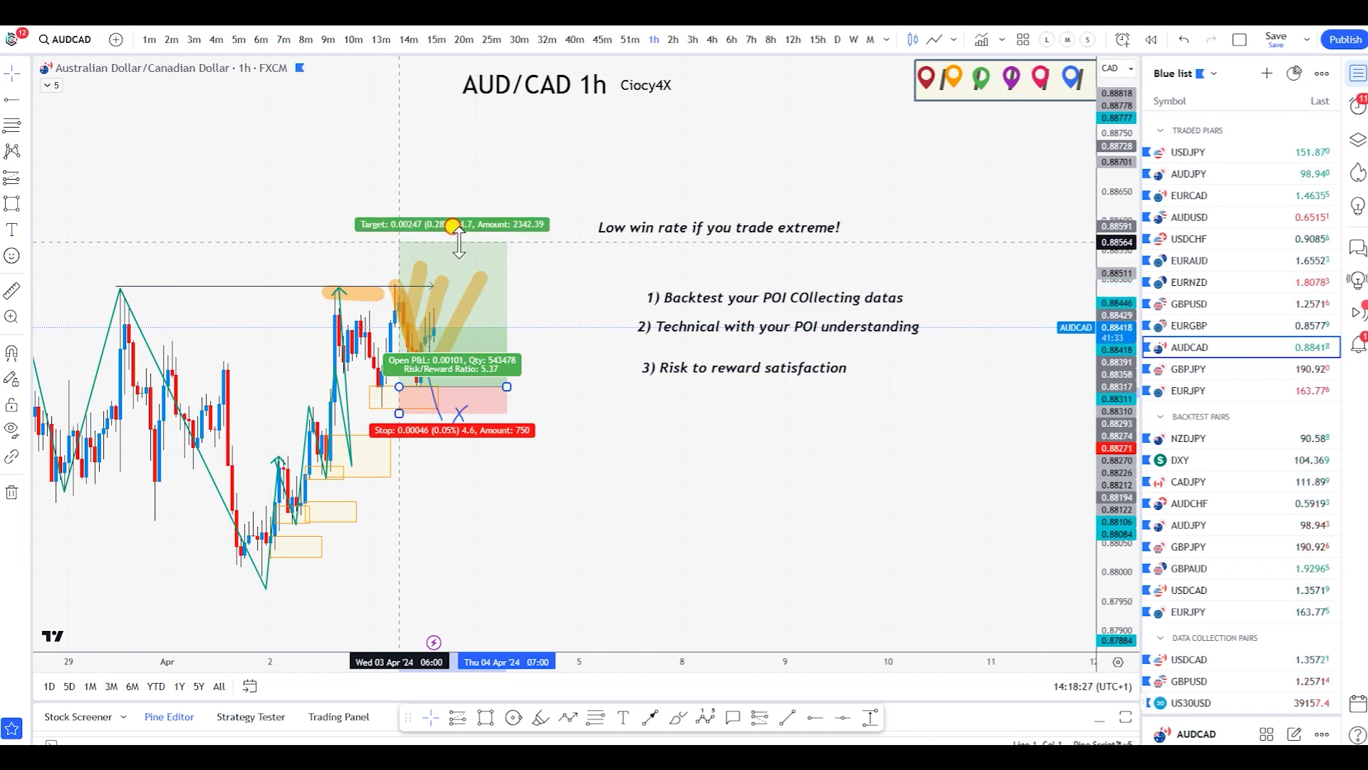
pyautogui.click(651, 482)
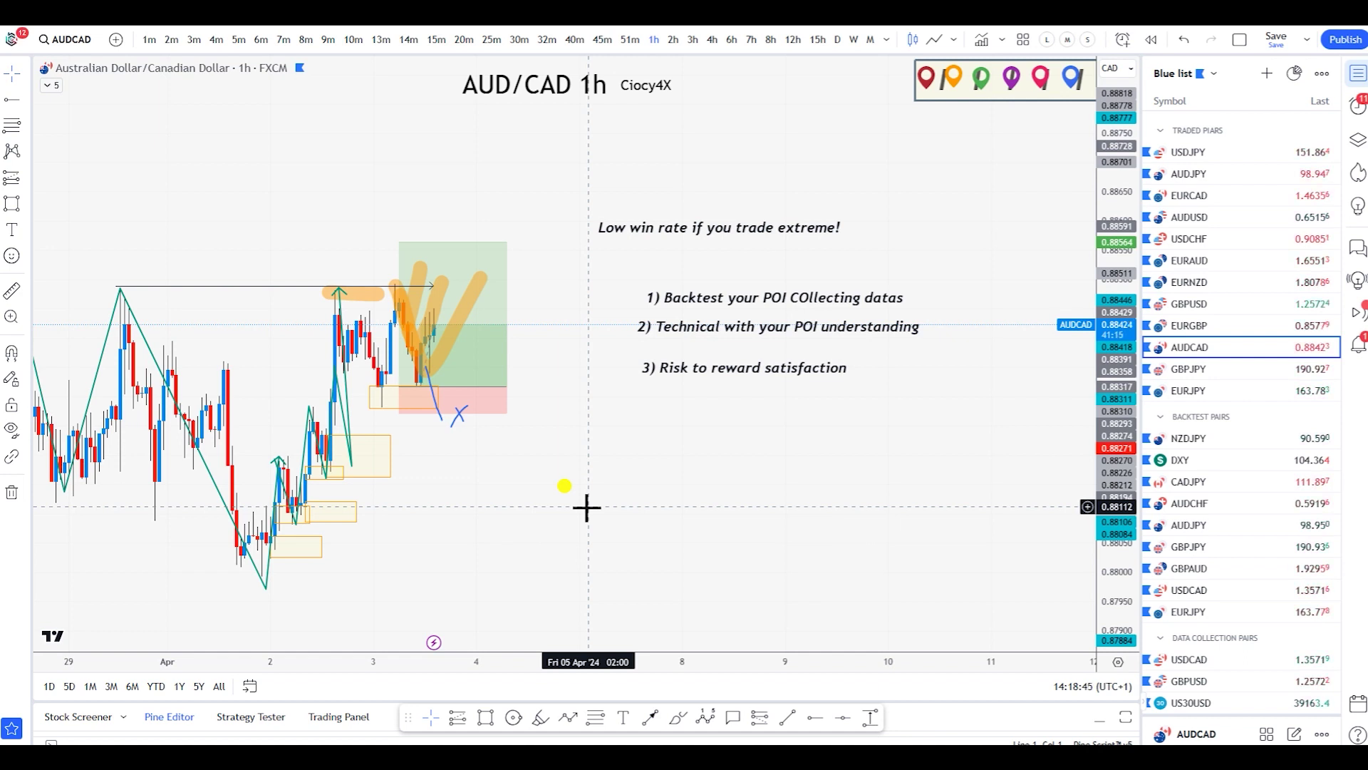
pyautogui.scroll(-2, 587, 507)
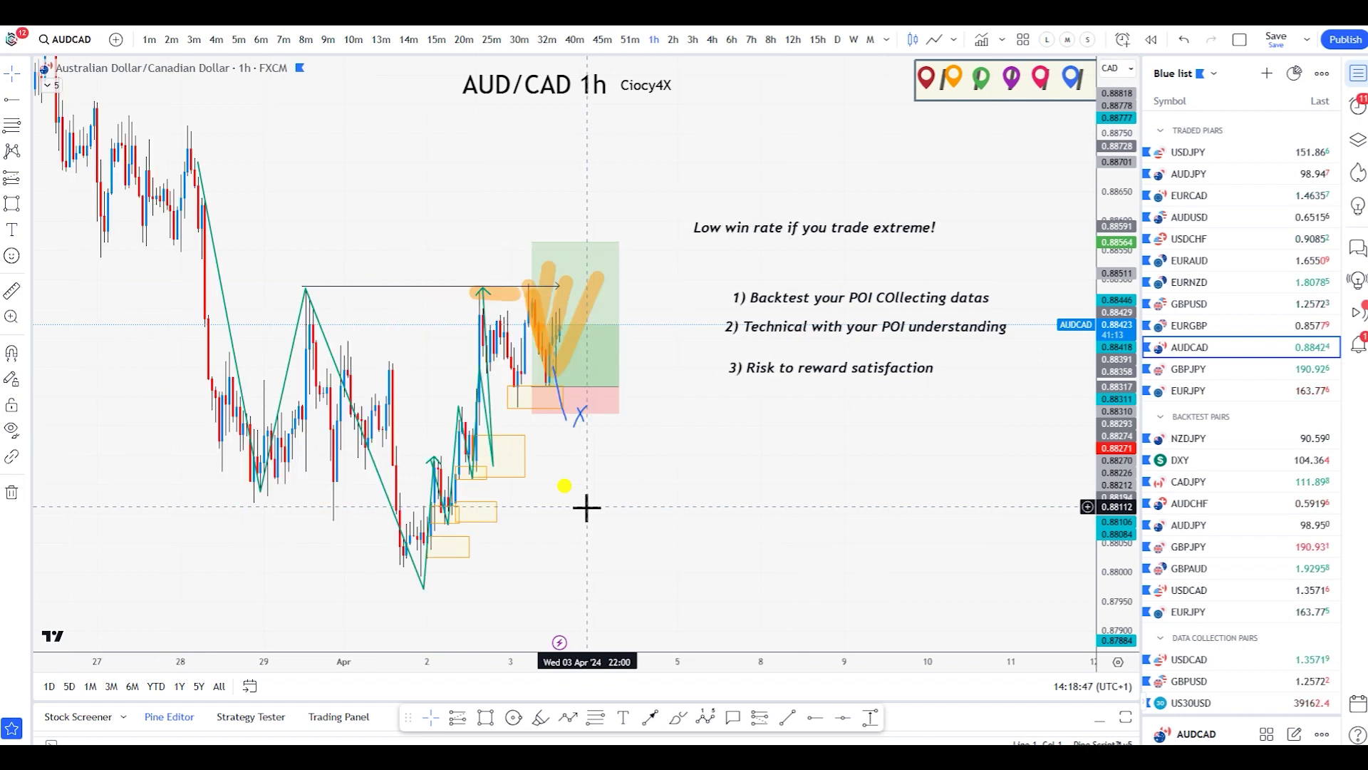
# - Add the note '4) Follow the bias and take the next one only' below note 3
pyautogui.hscroll(2, 568, 525)
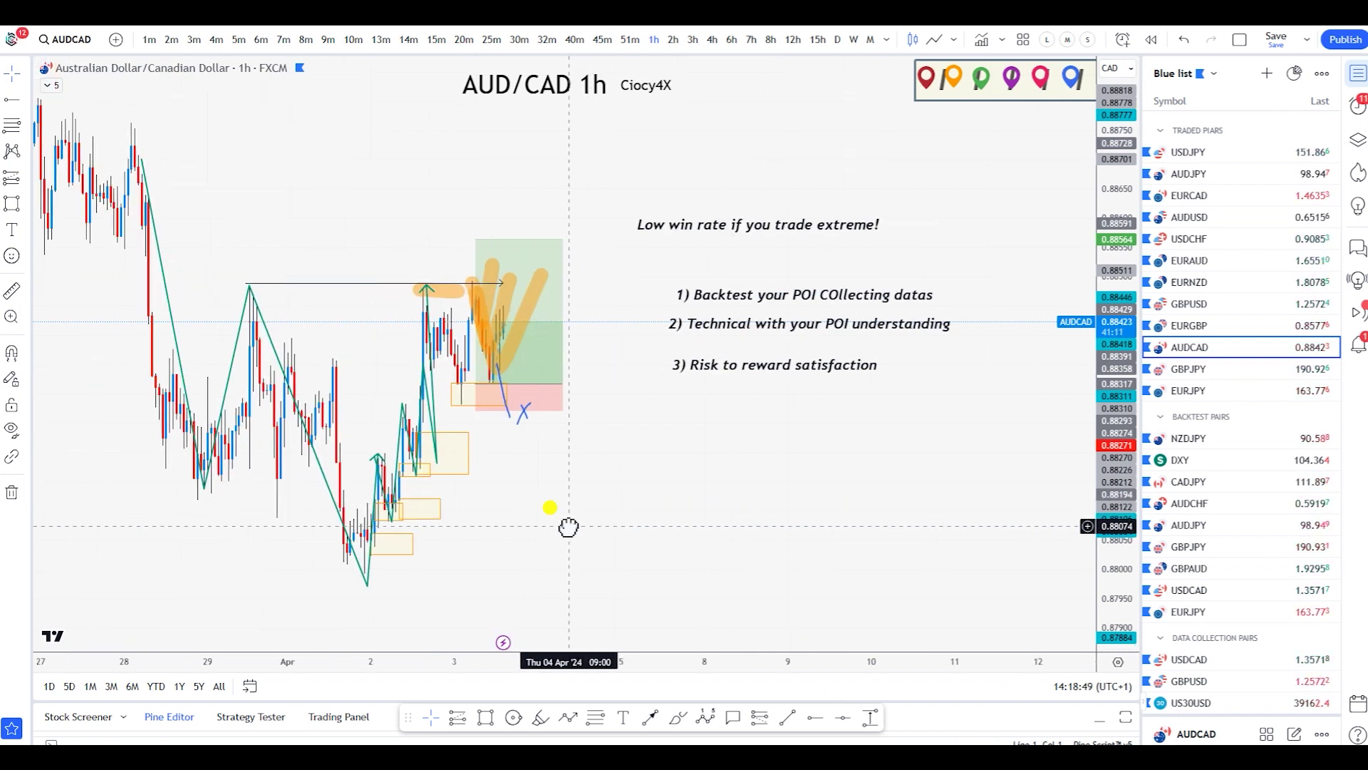
pyautogui.click(662, 401)
pyautogui.write('4)')
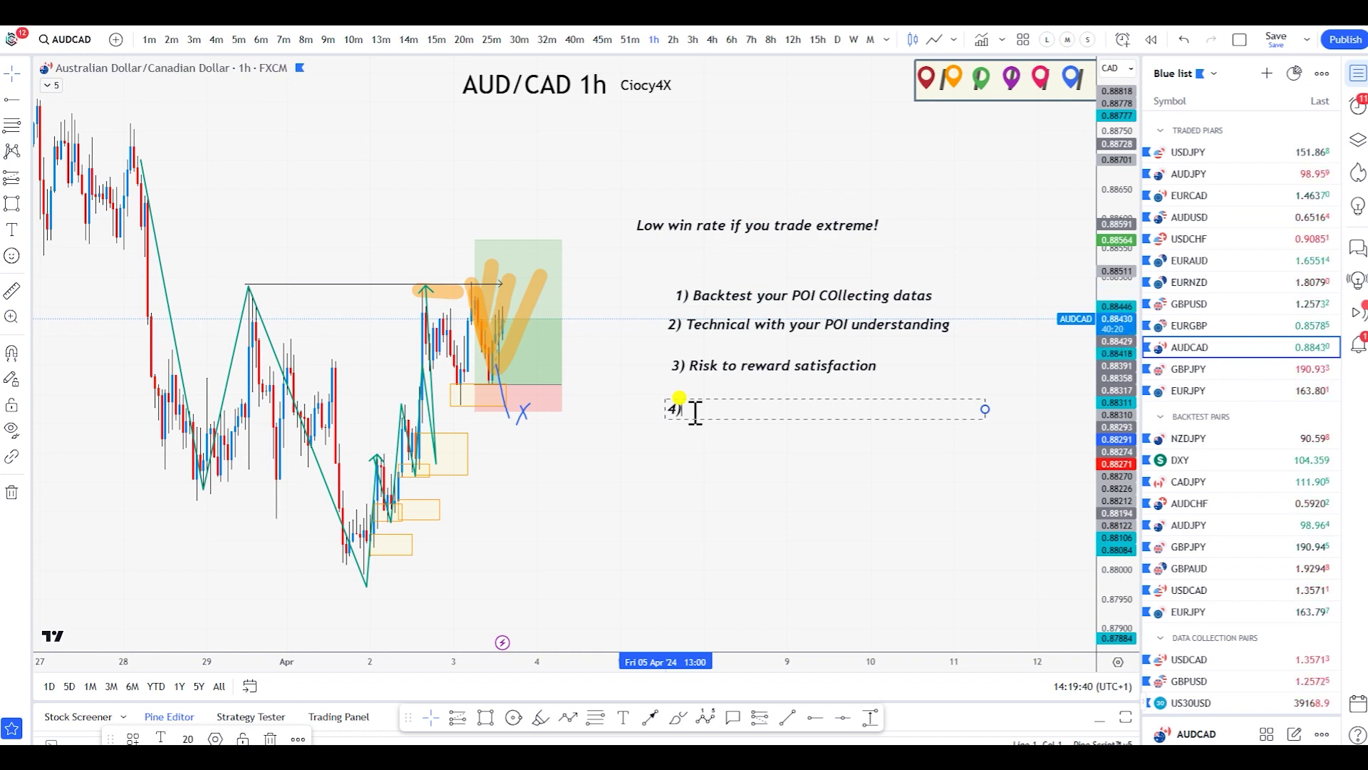
pyautogui.write('Follow th')
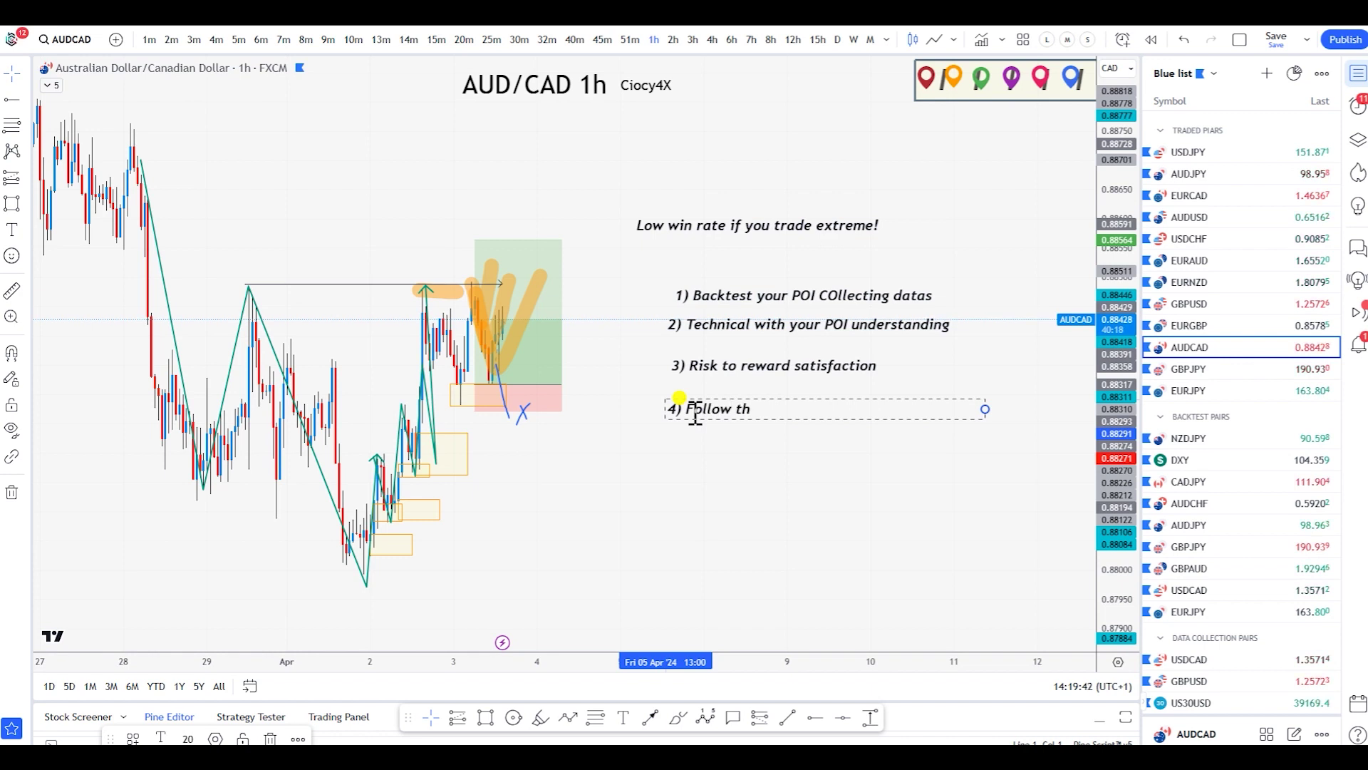
pyautogui.write('we bias')
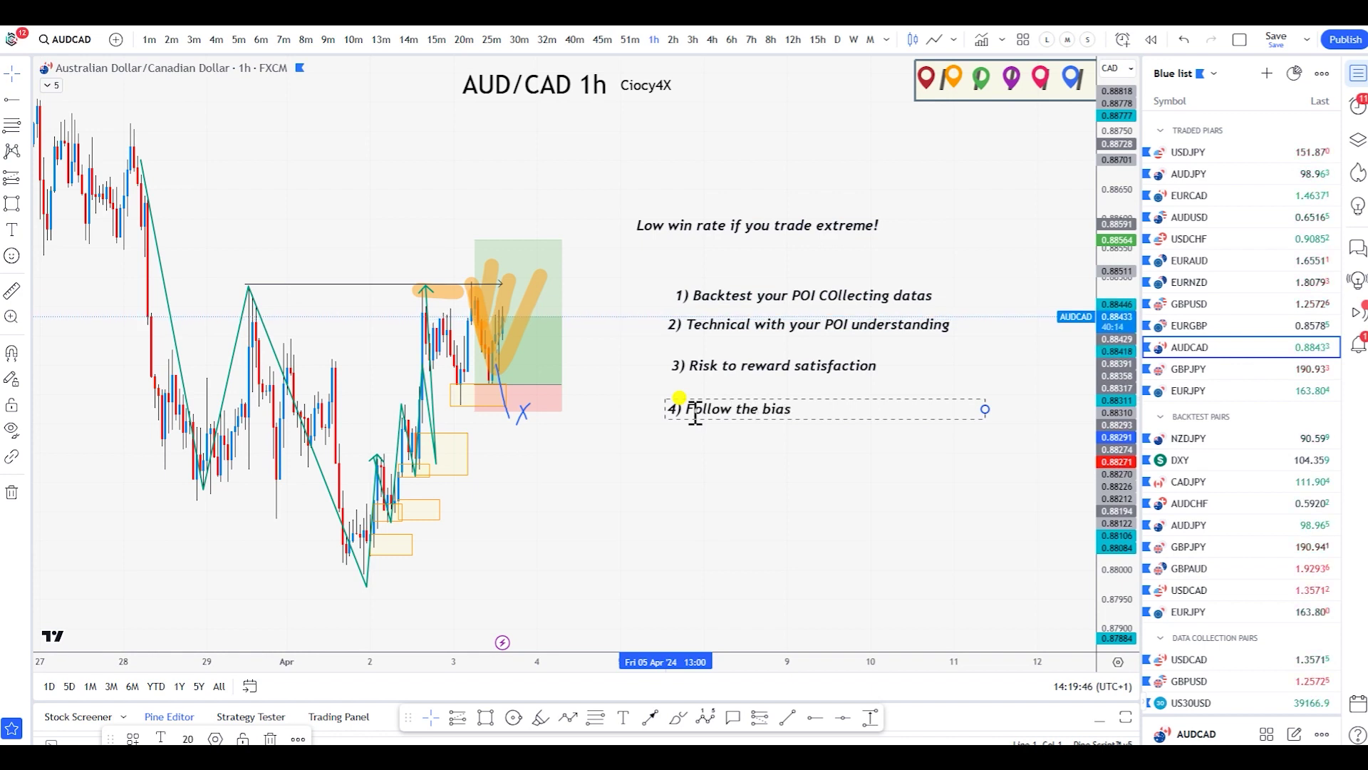
pyautogui.write(' and take')
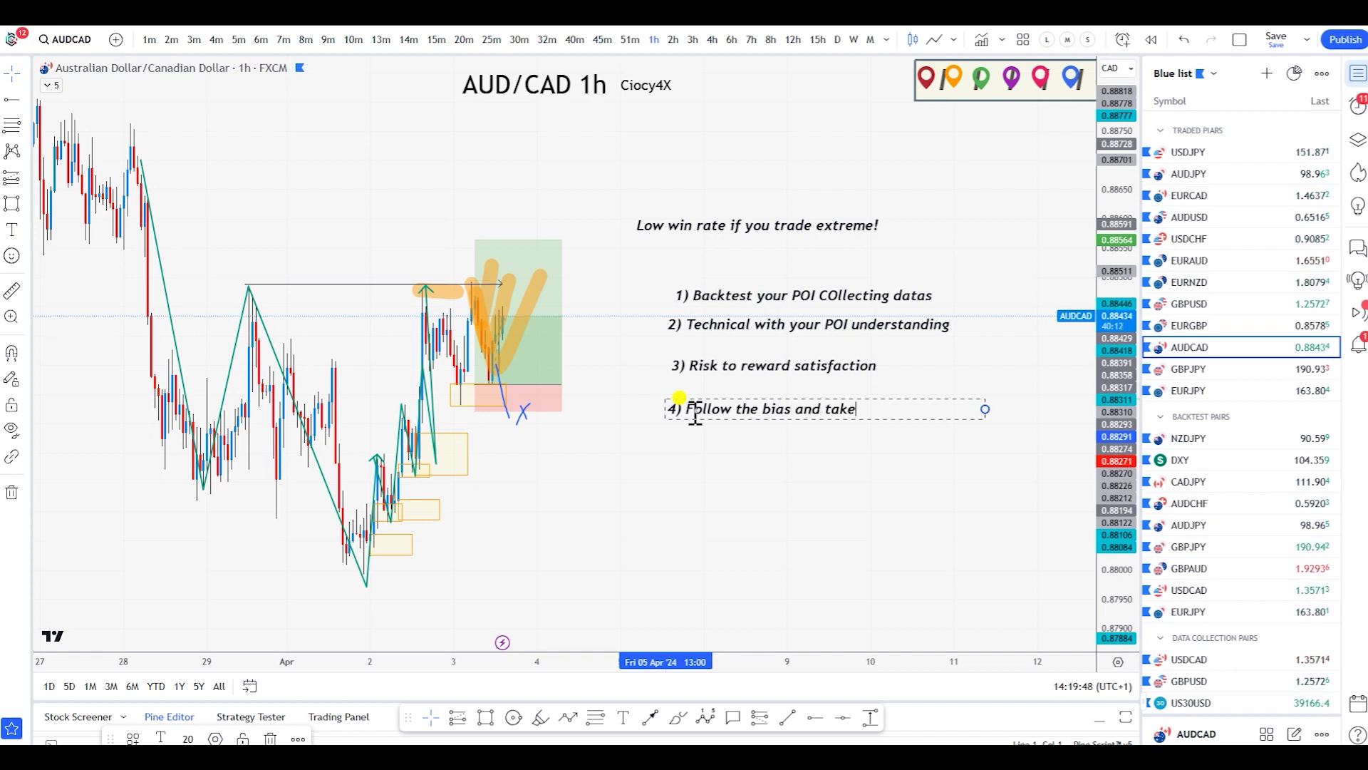
pyautogui.write(' the next')
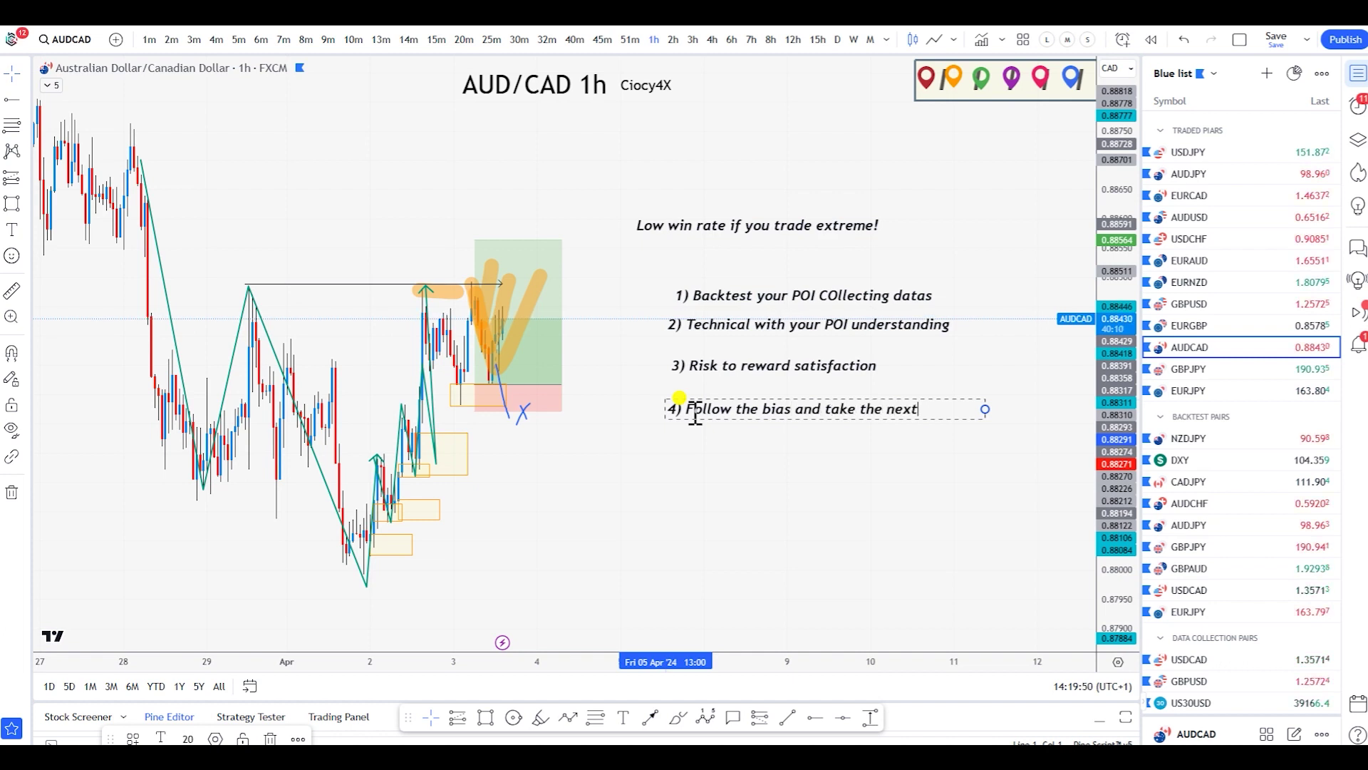
pyautogui.write(' one only')
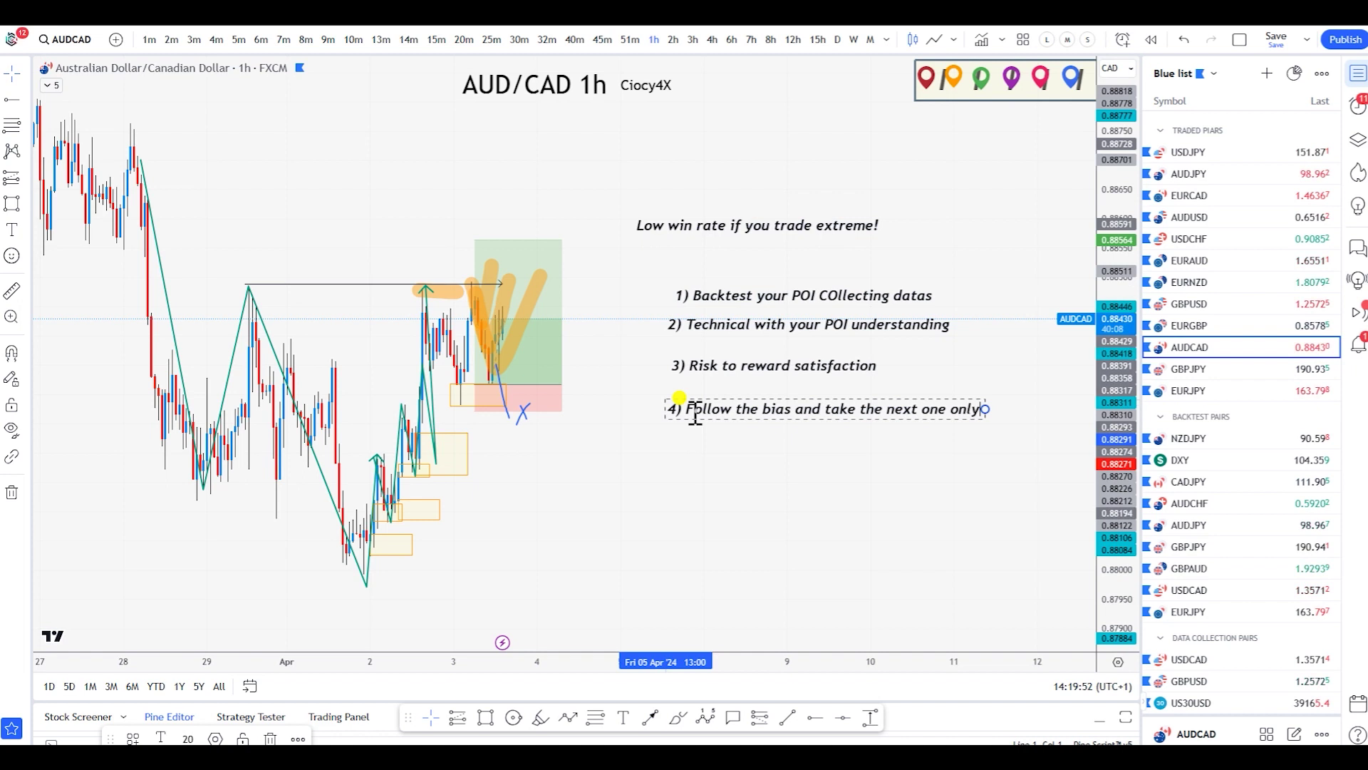
pyautogui.click(730, 471)
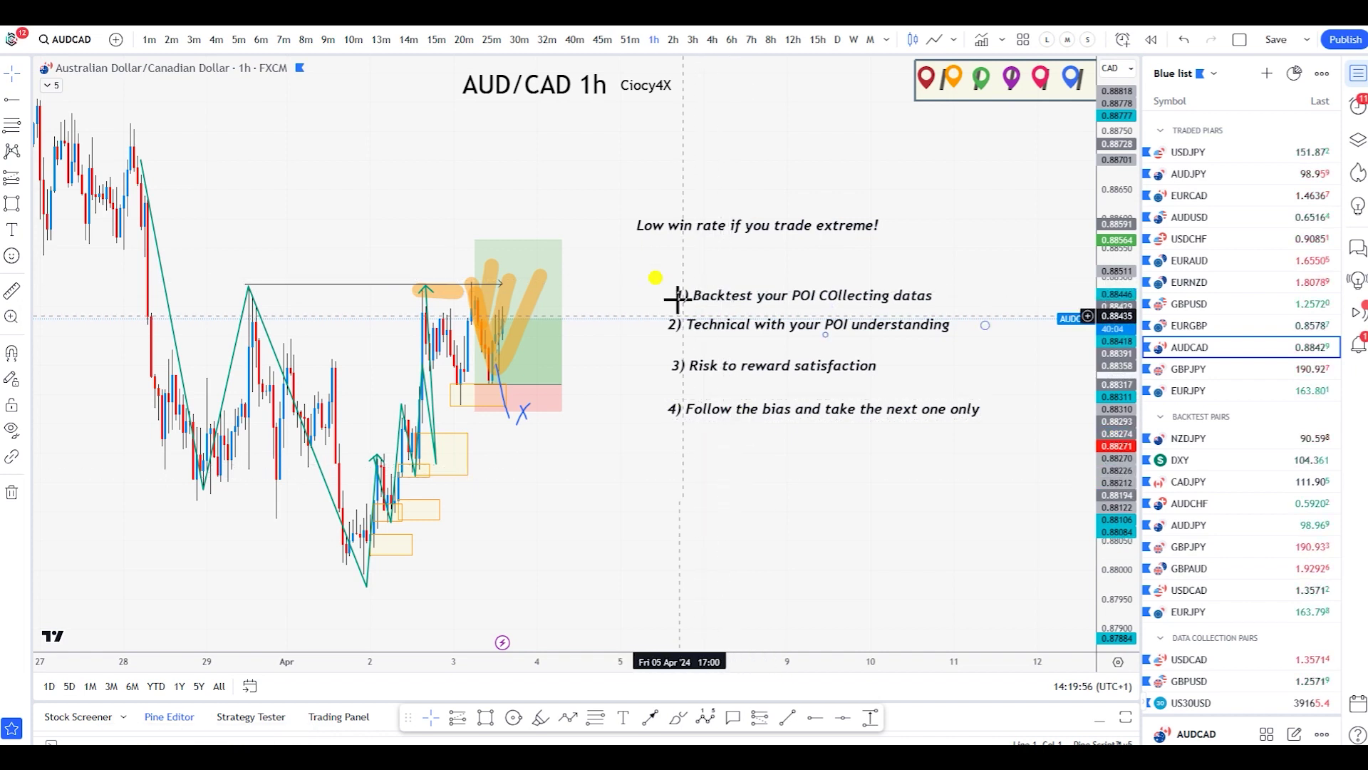
# - Narrow the long-position box so it ends just past the latest candles
pyautogui.hscroll(3, 699, 464)
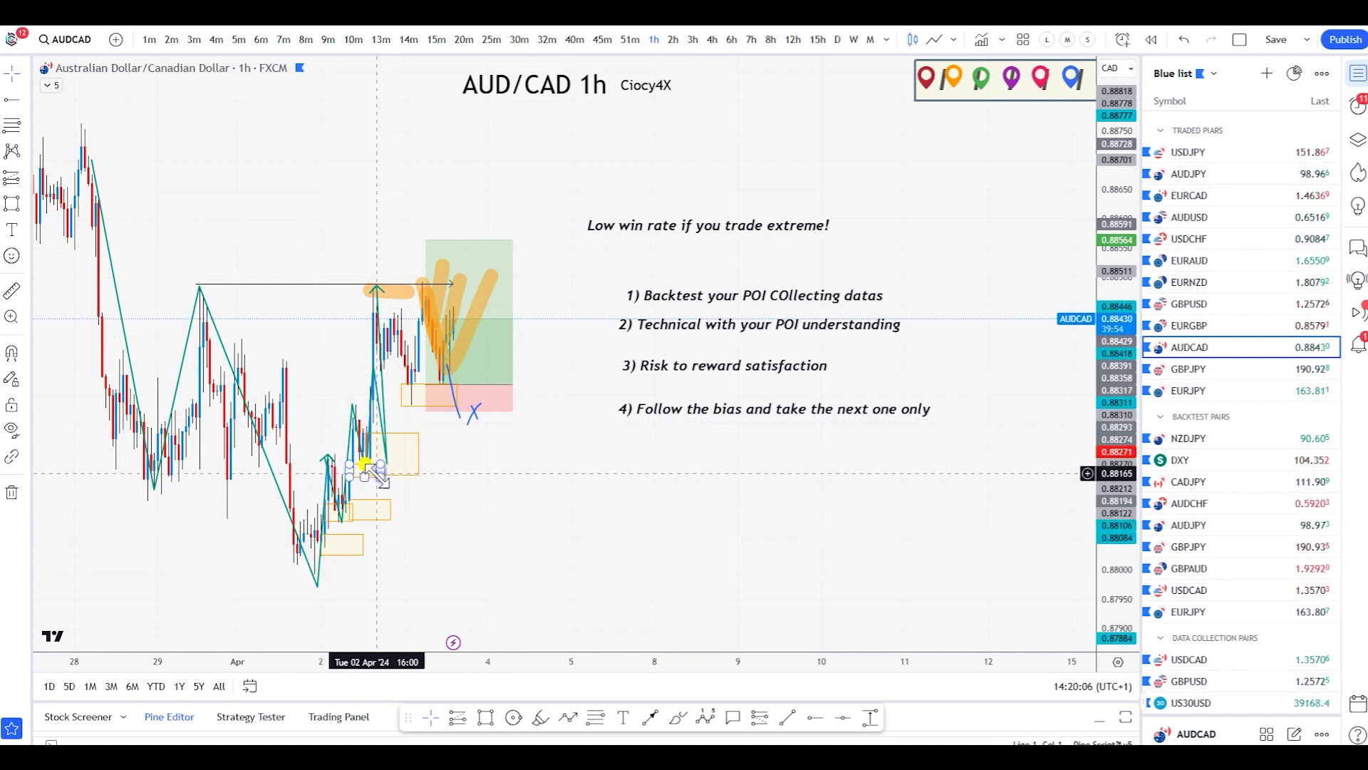
pyautogui.scroll(1, 500, 486)
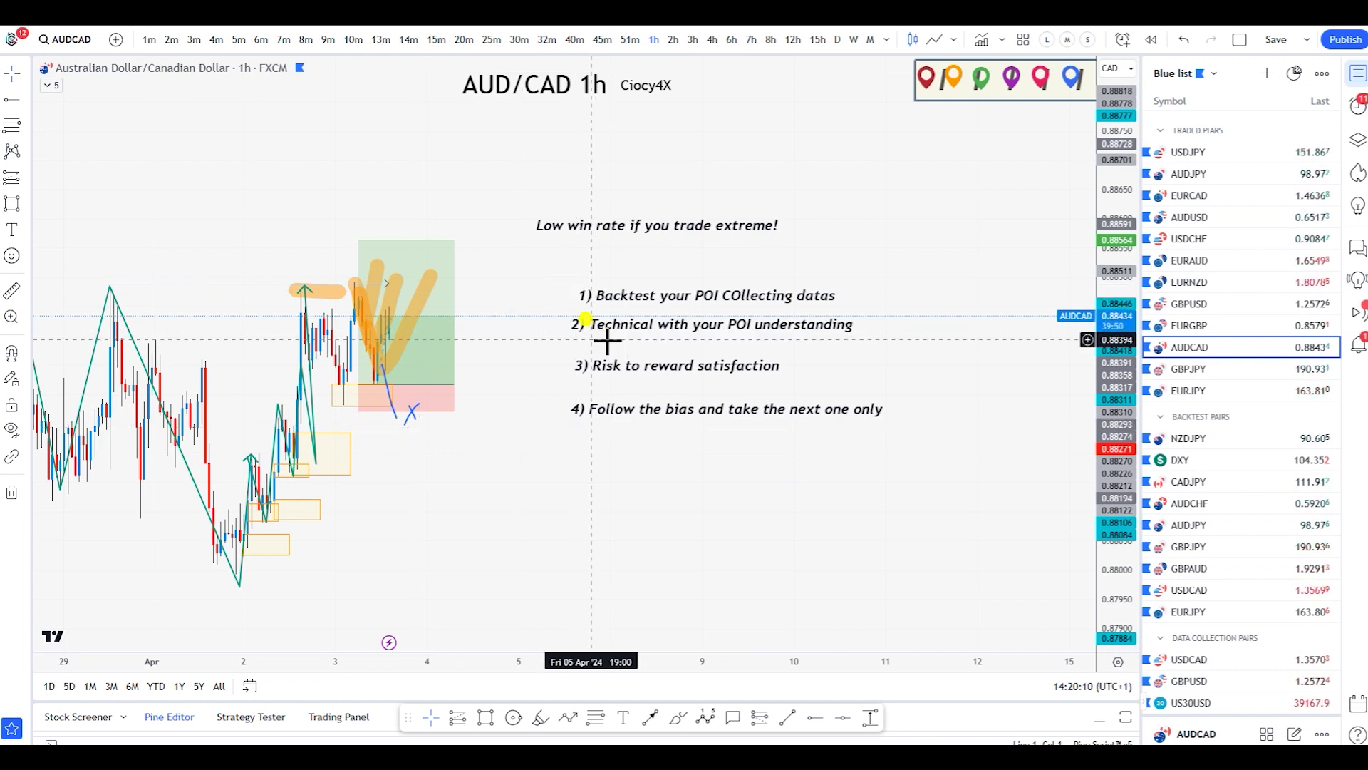
pyautogui.click(378, 385)
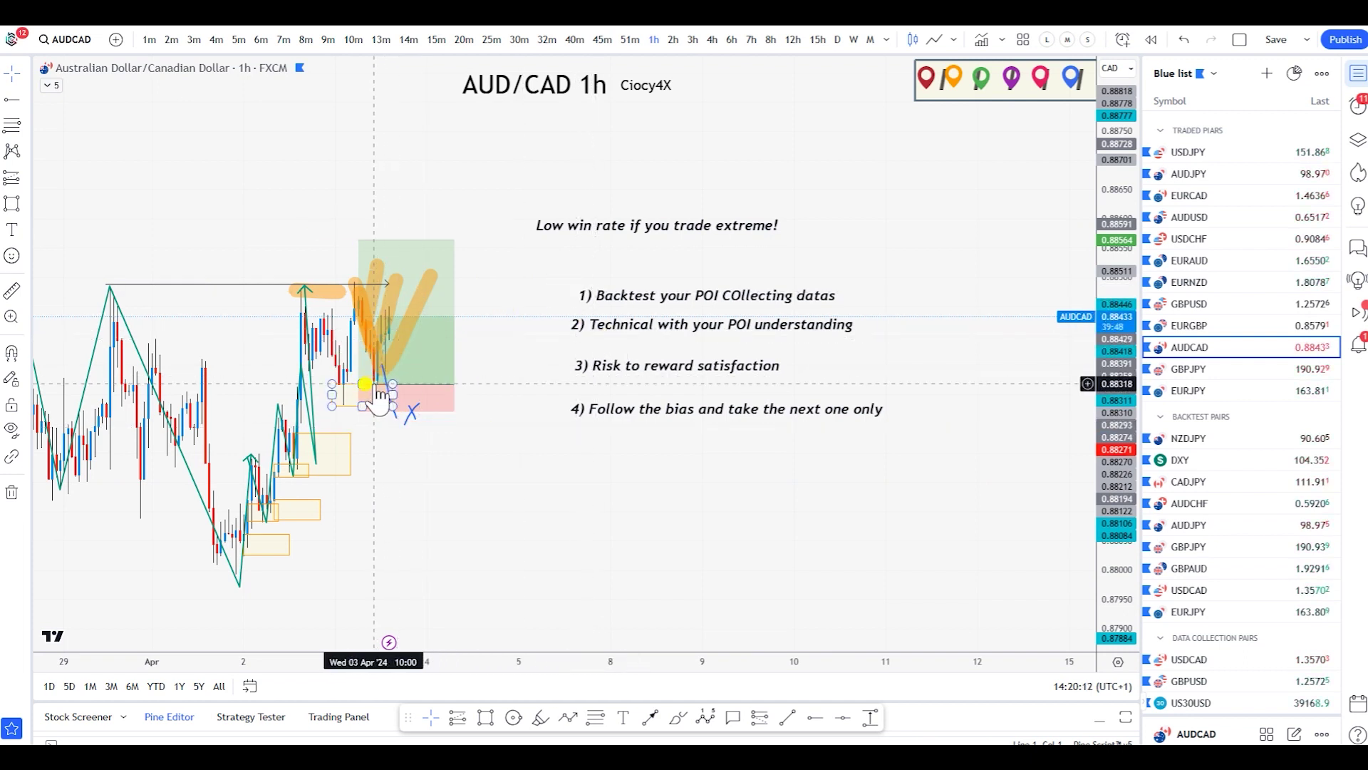
pyautogui.click(453, 388)
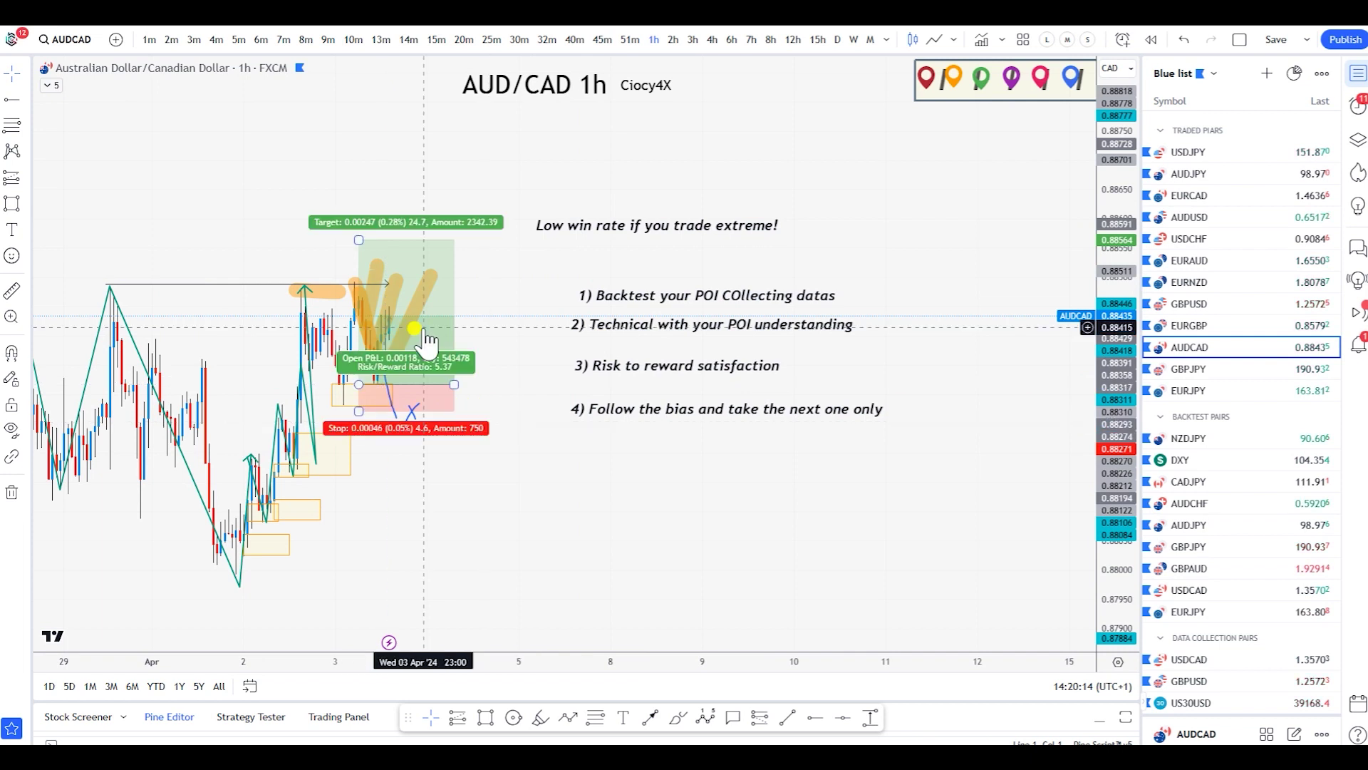
pyautogui.moveTo(455, 385); pyautogui.dragTo(400, 385)
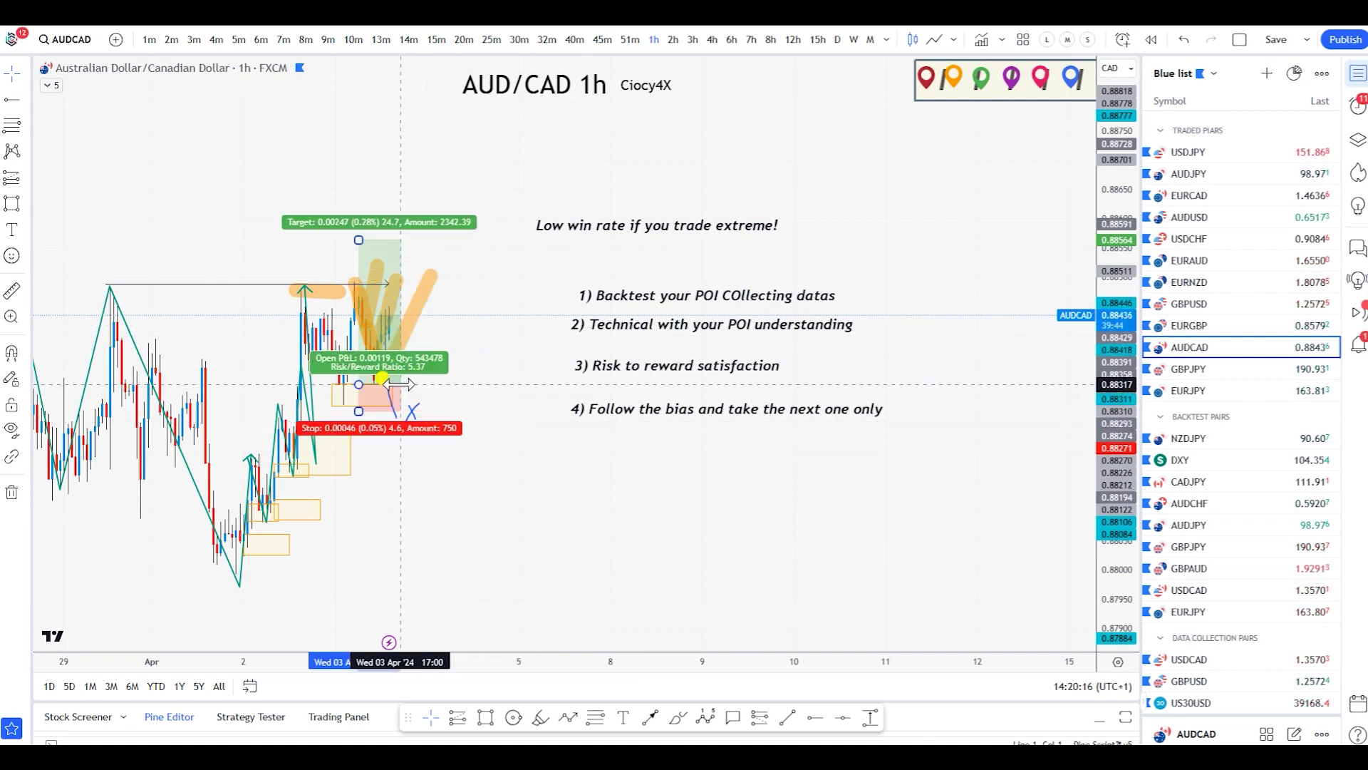
# - Delete the two orange highlighter strokes inside the long-position box
pyautogui.click(414, 299)
pyautogui.press('Delete')
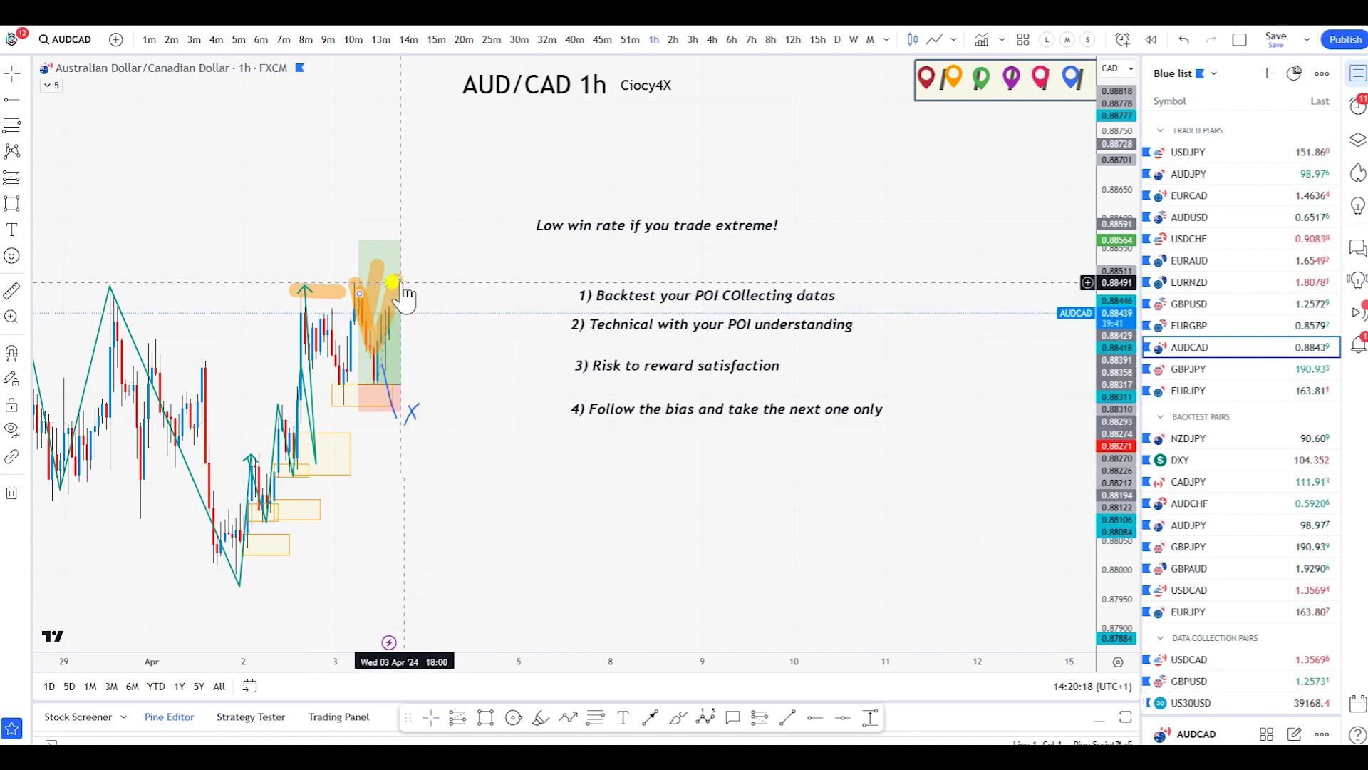
pyautogui.click(401, 296)
pyautogui.click(398, 289)
pyautogui.press('Delete')
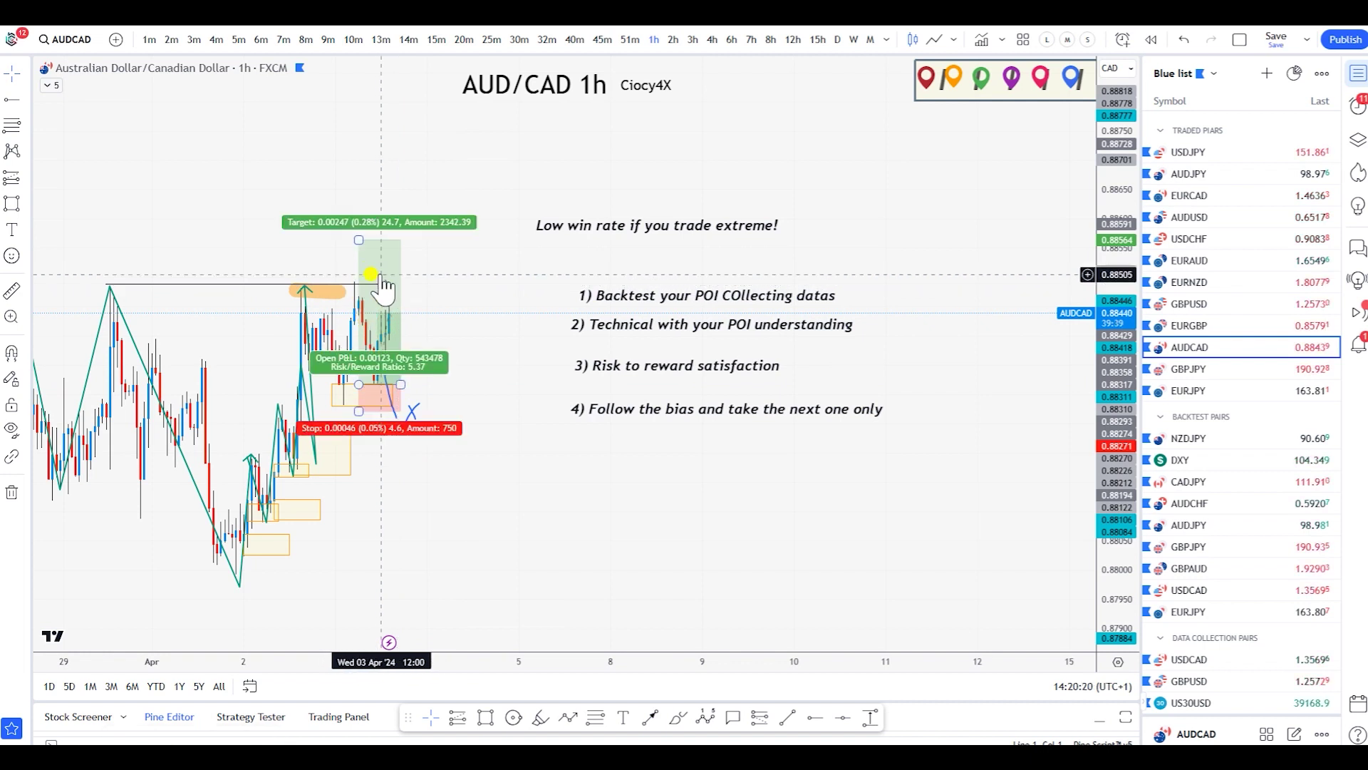
pyautogui.click(568, 717)
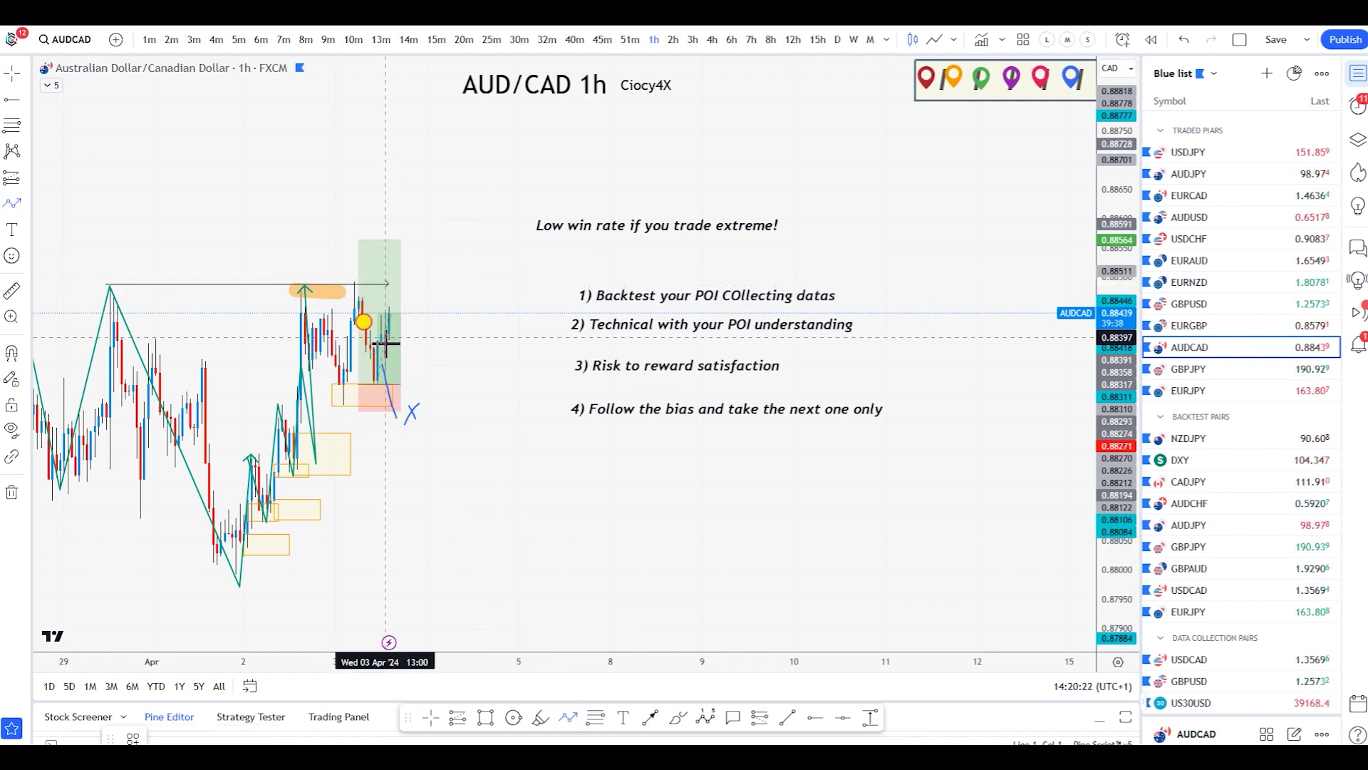
# - Draw a teal zigzag path from the entry: up, pullback above stop, then up to ~0.8862
pyautogui.click(385, 346)
pyautogui.click(403, 258)
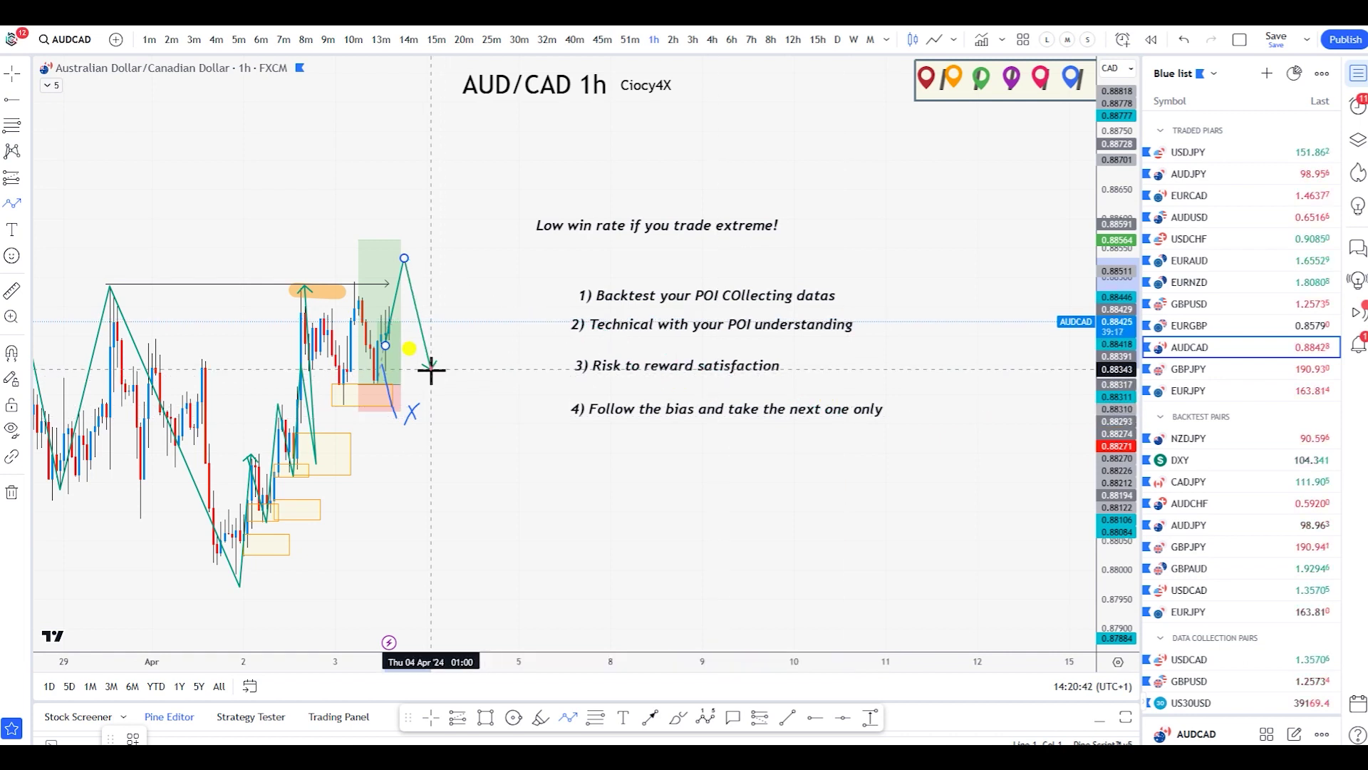
pyautogui.click(385, 345)
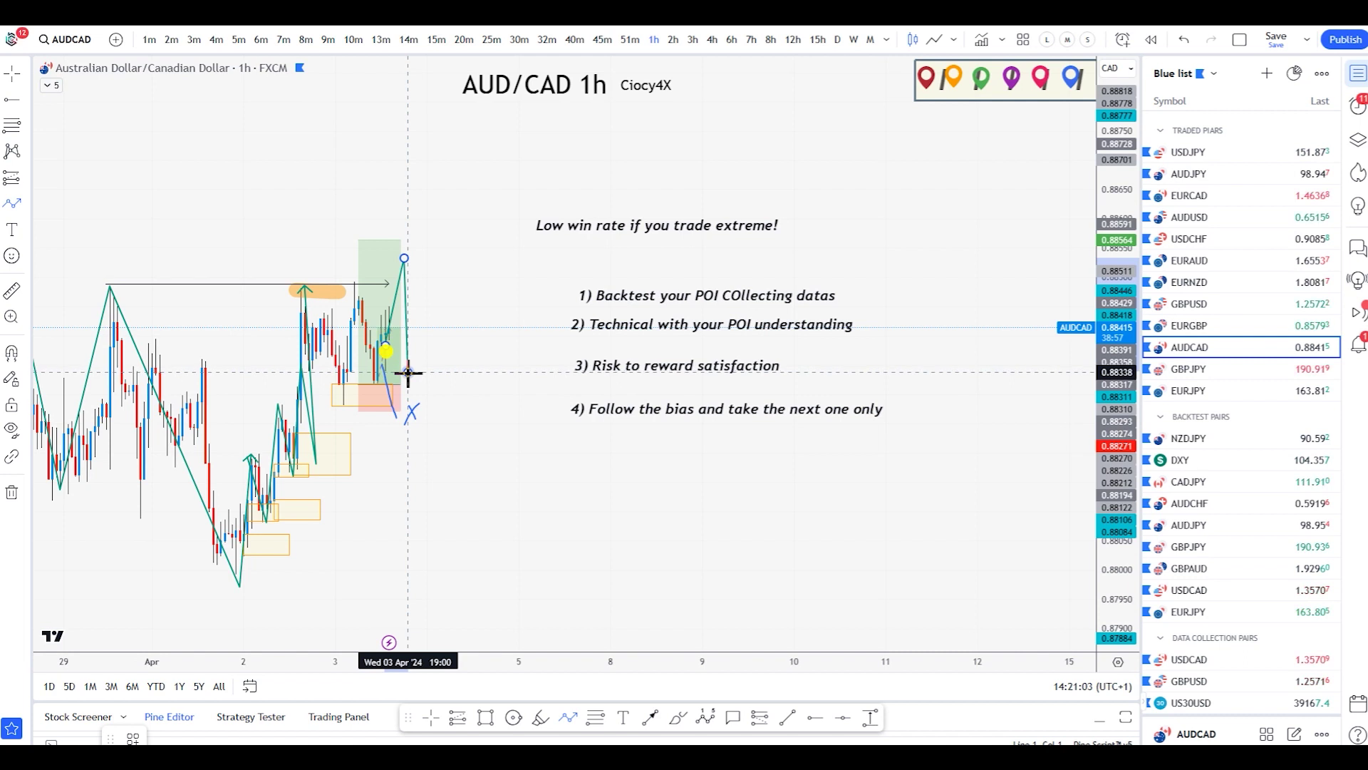
pyautogui.click(408, 372)
pyautogui.doubleClick(454, 207)
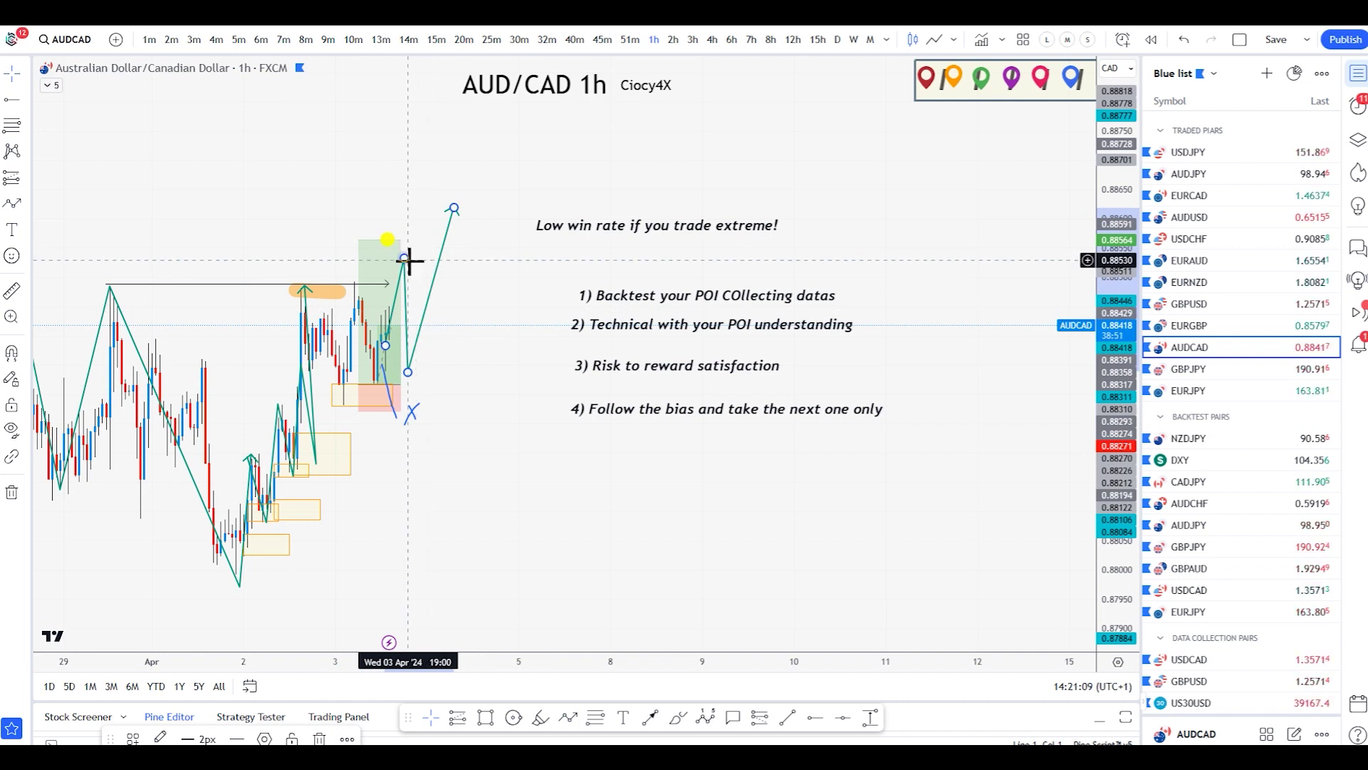
pyautogui.moveTo(587, 271); pyautogui.dragTo(650, 283)
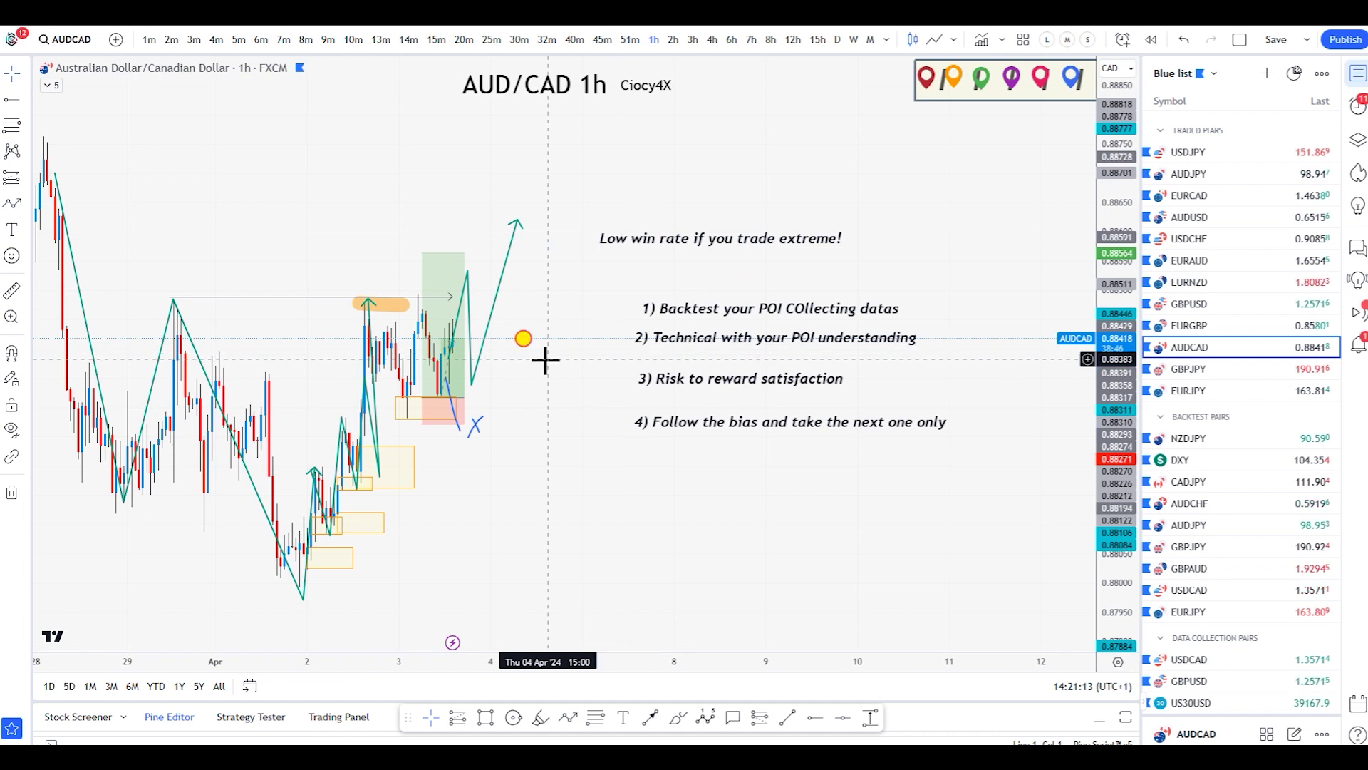
pyautogui.click(285, 296)
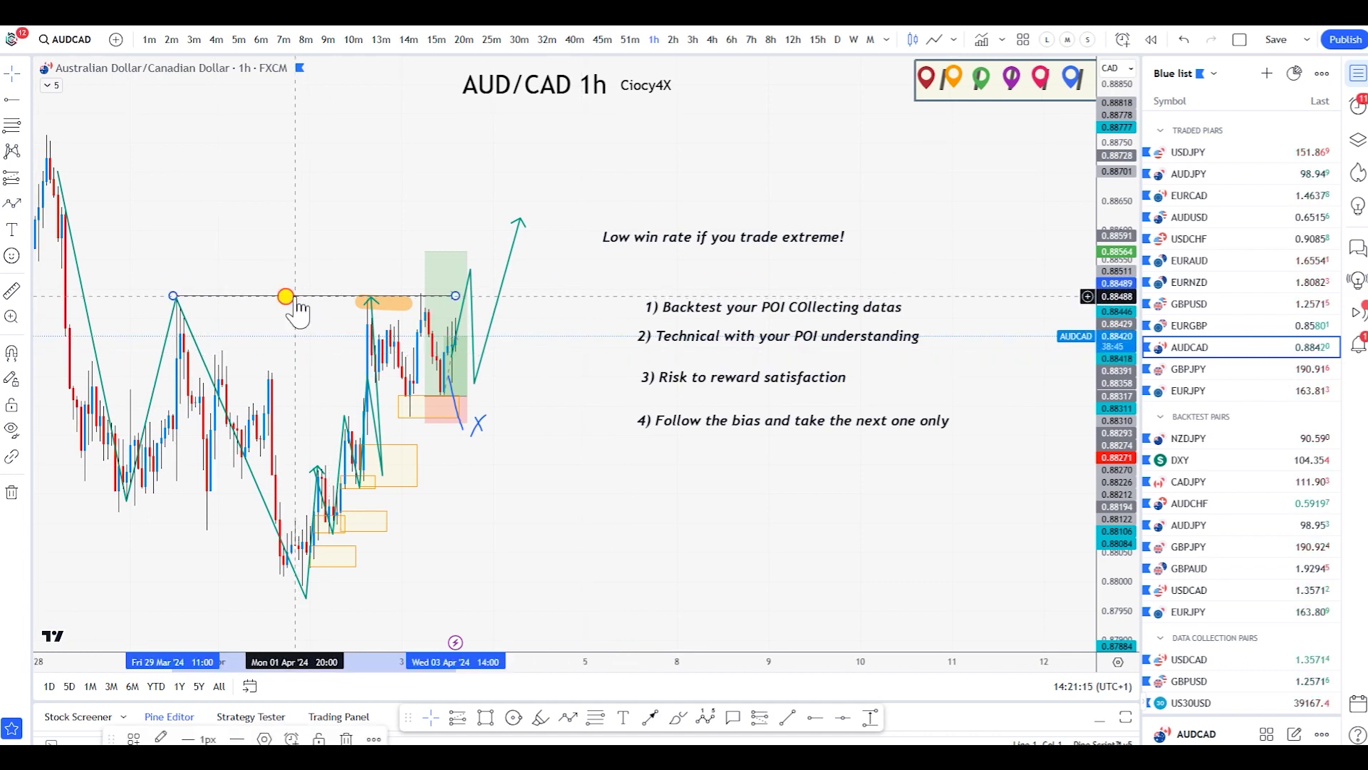
# - Drag the zigzag path's pullback point lower
pyautogui.click(298, 311)
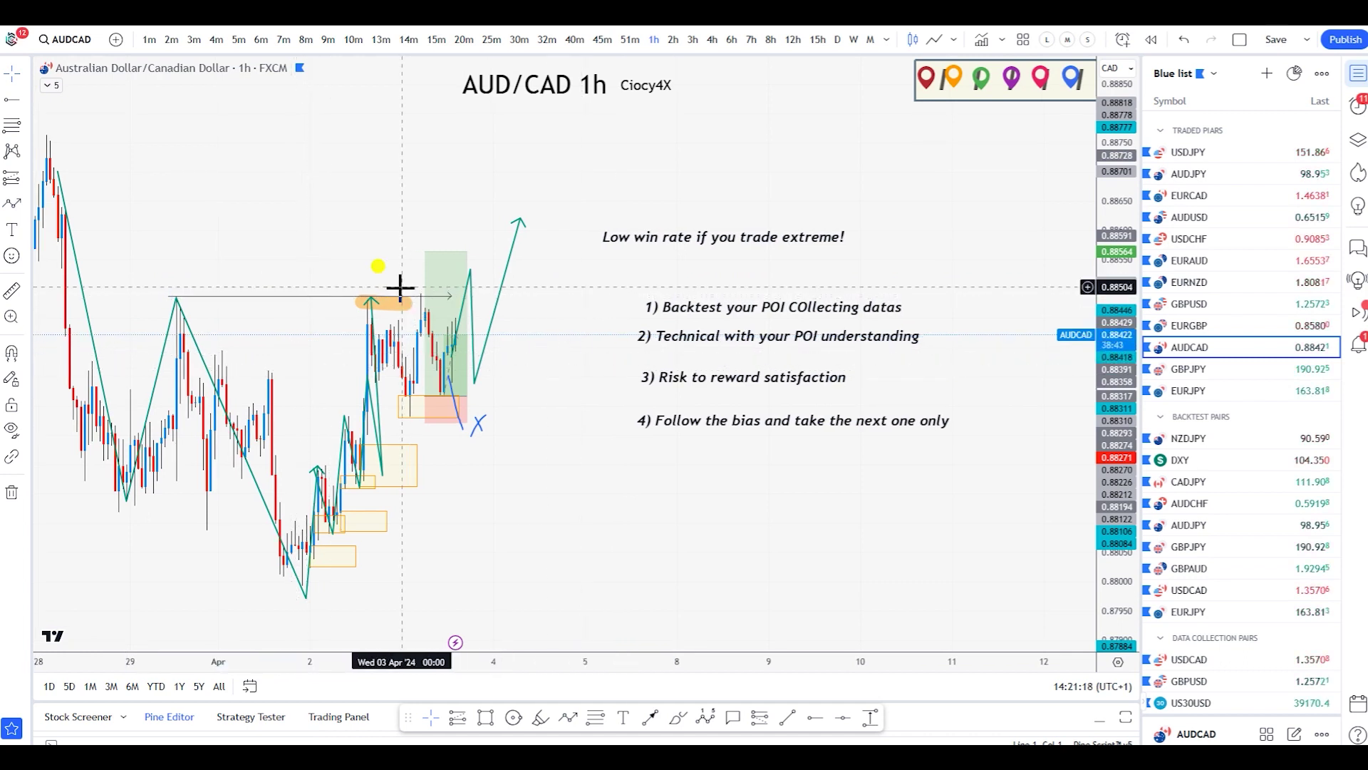
pyautogui.click(430, 397)
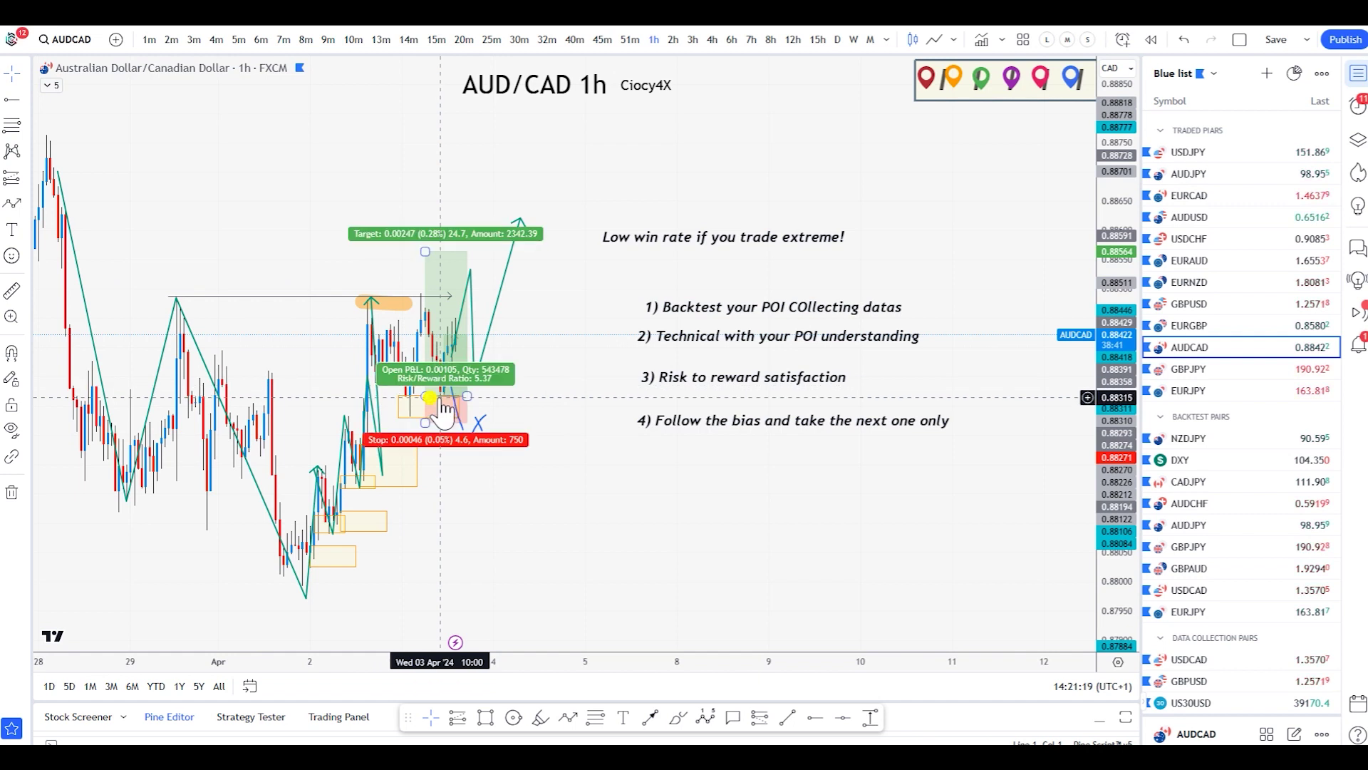
pyautogui.click(466, 356)
pyautogui.moveTo(477, 359); pyautogui.dragTo(478, 388)
# - Move the long position right so its entry starts at the path's pullback low
pyautogui.click(426, 385)
pyautogui.click(426, 382)
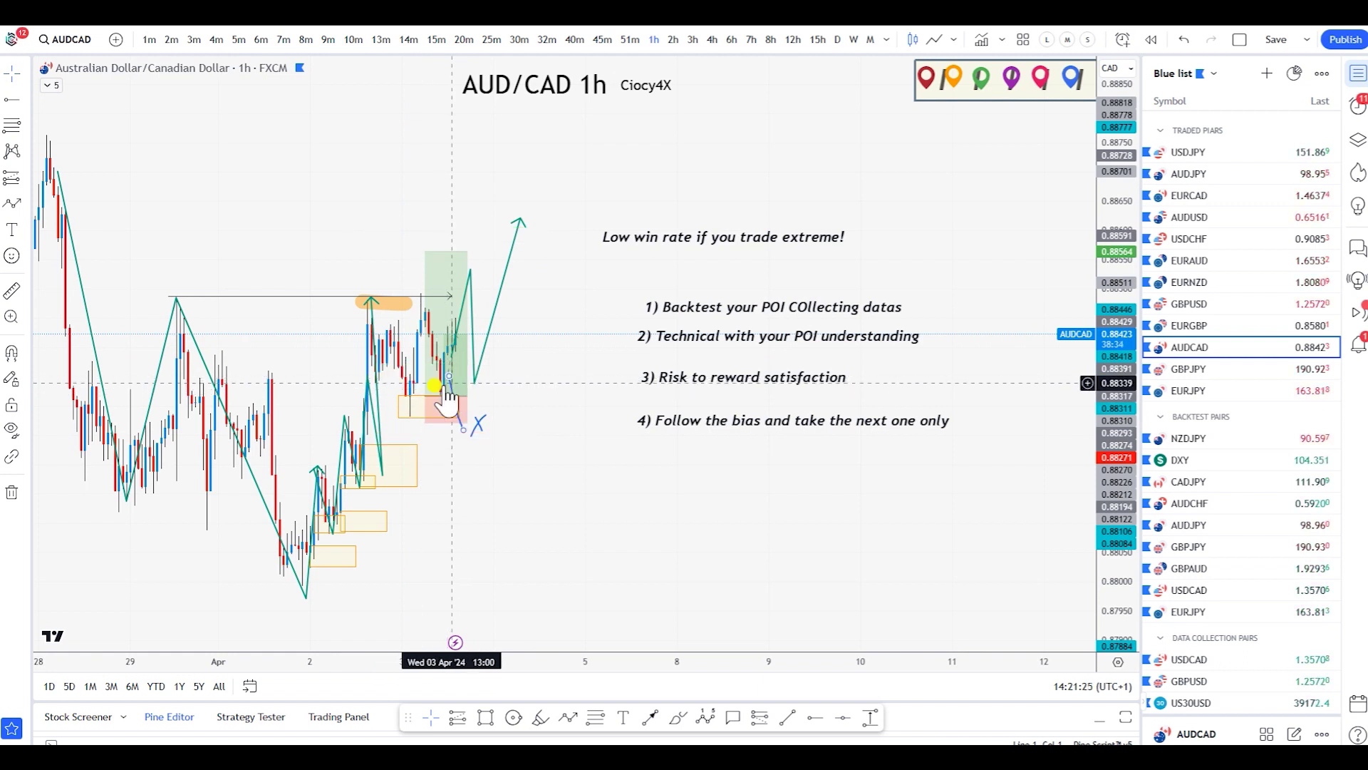
pyautogui.click(429, 310)
pyautogui.moveTo(440, 319); pyautogui.dragTo(486, 292)
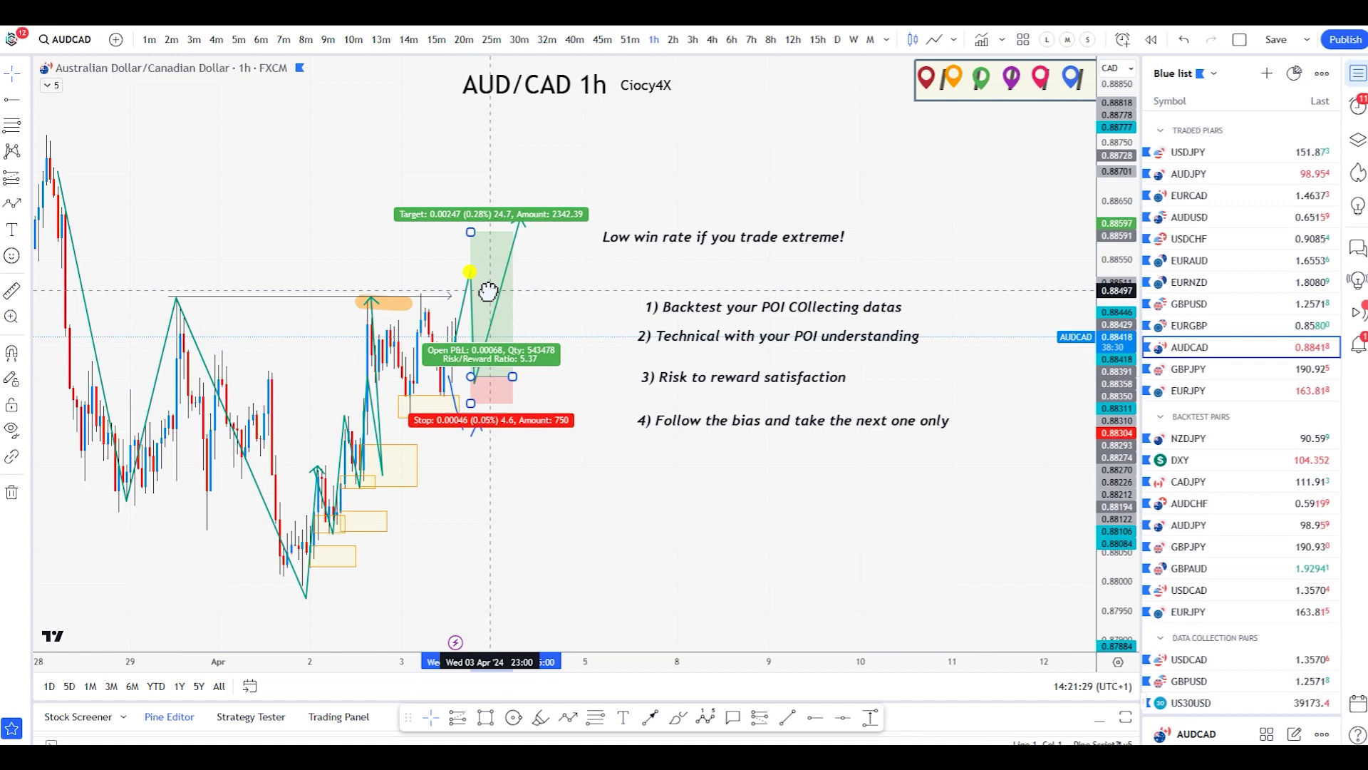
pyautogui.click(567, 301)
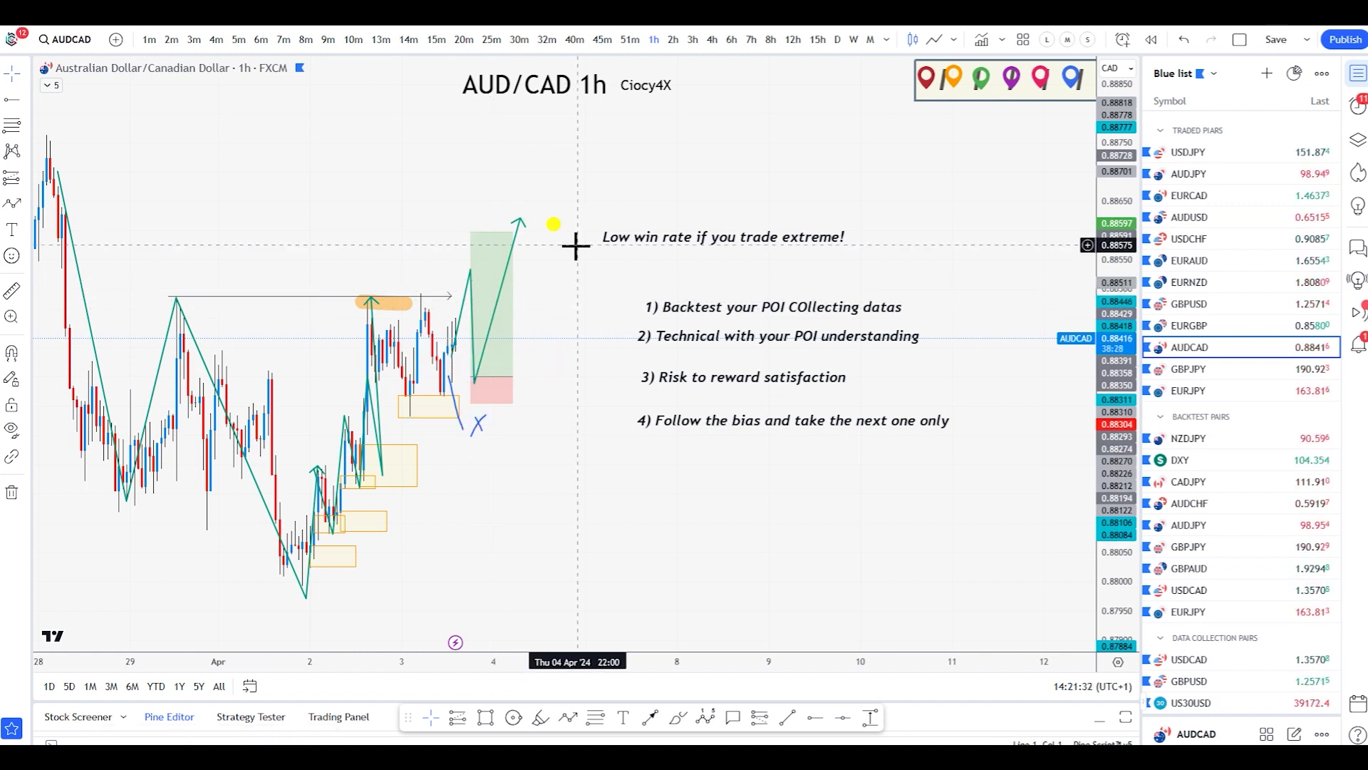
pyautogui.scroll(-1, 578, 239)
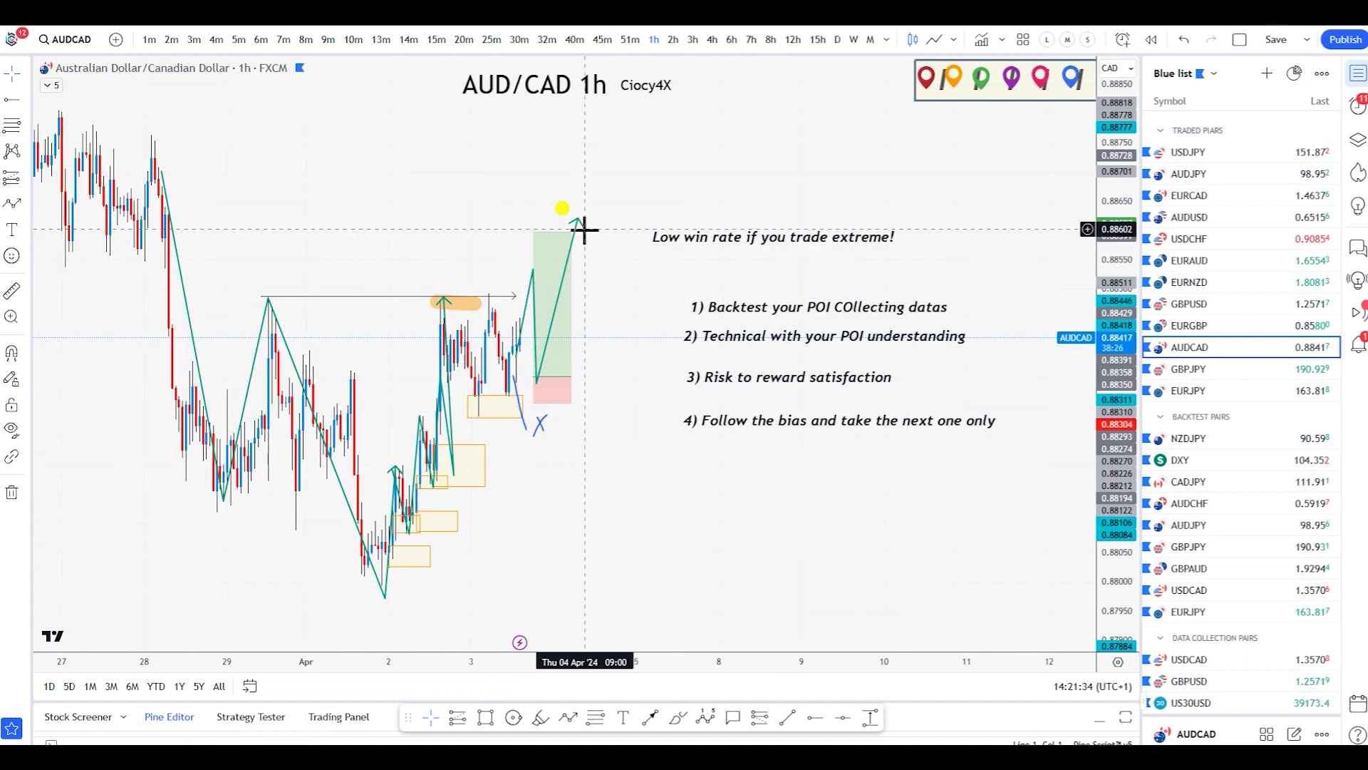